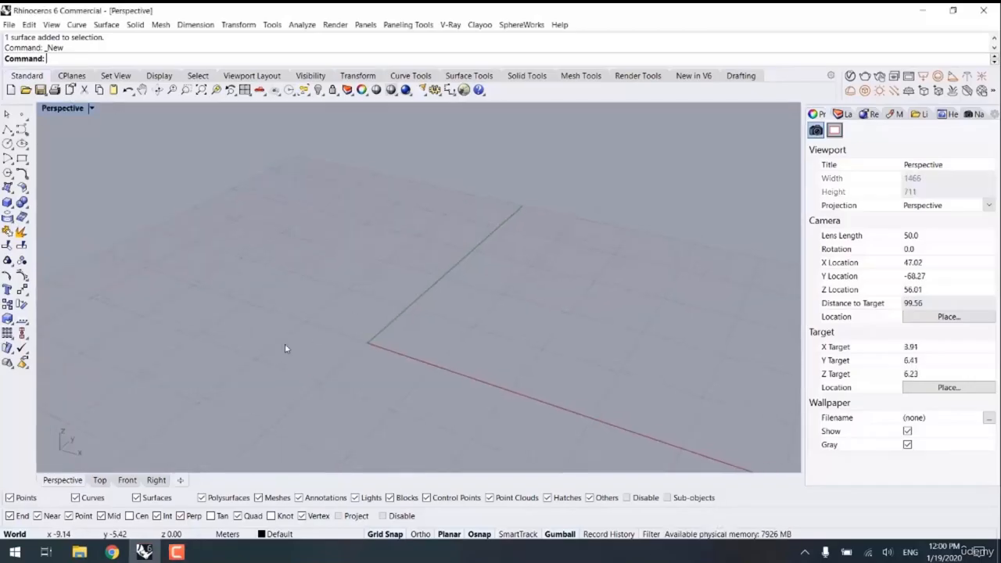
# - Detach the Deformation Tools toolset as a floating palette over the Perspective viewport
pyautogui.moveTo(286, 344); pyautogui.dragTo(253, 318, button='right')
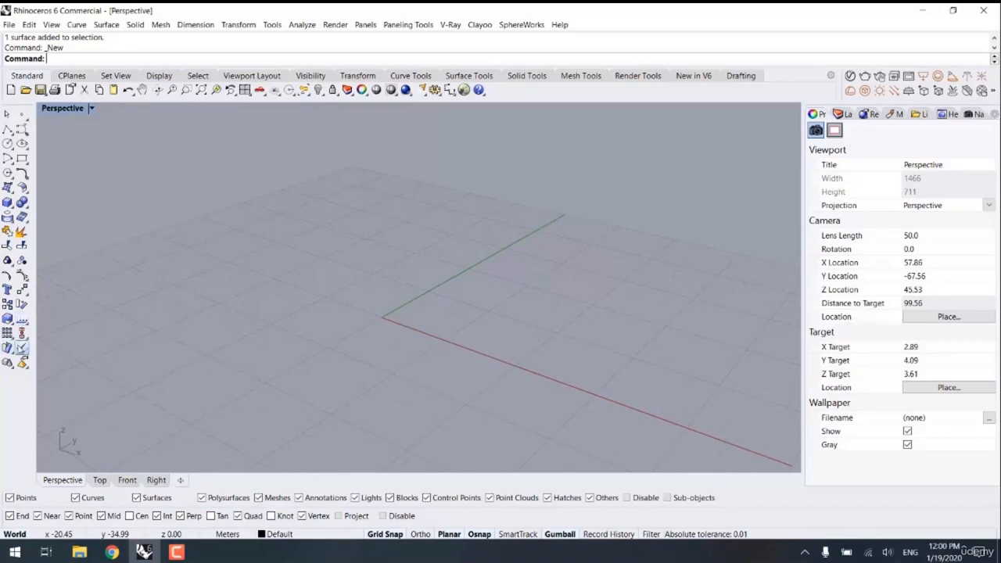
pyautogui.click(11, 352)
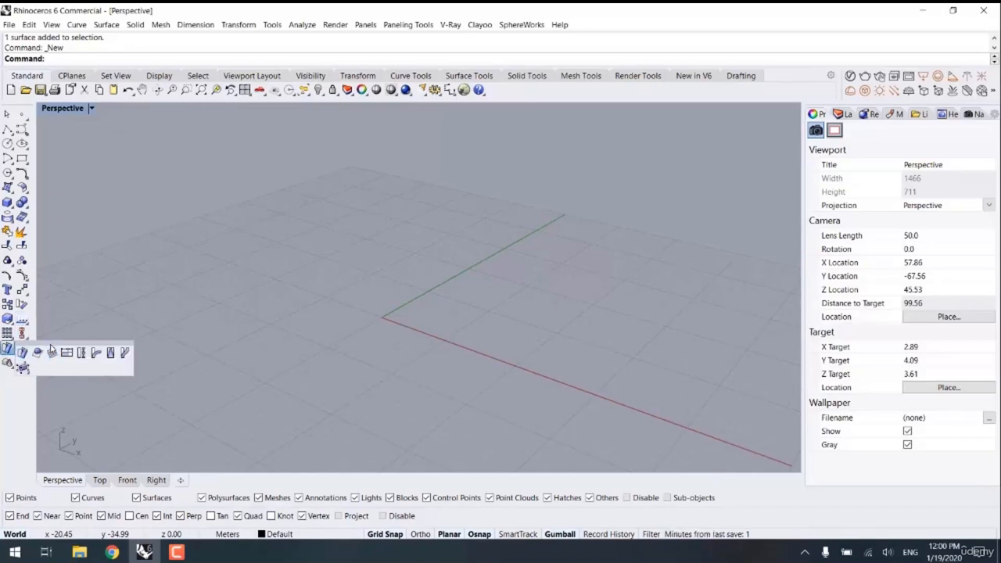
pyautogui.moveTo(57, 342); pyautogui.dragTo(91, 125)
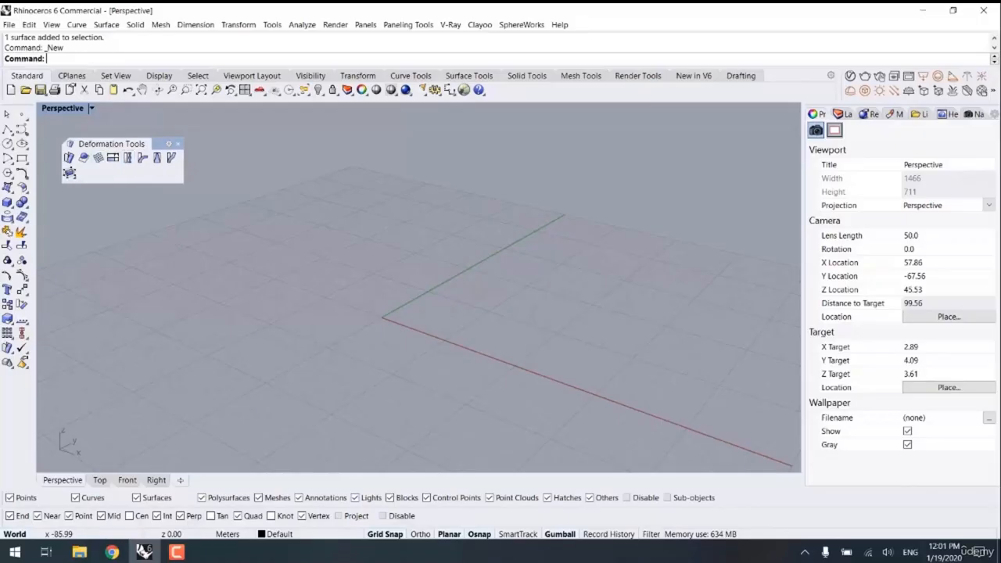
# - Create a solid box with its base centred on the origin 0, about 16 m along X and 48 m tall
pyautogui.click(6, 203)
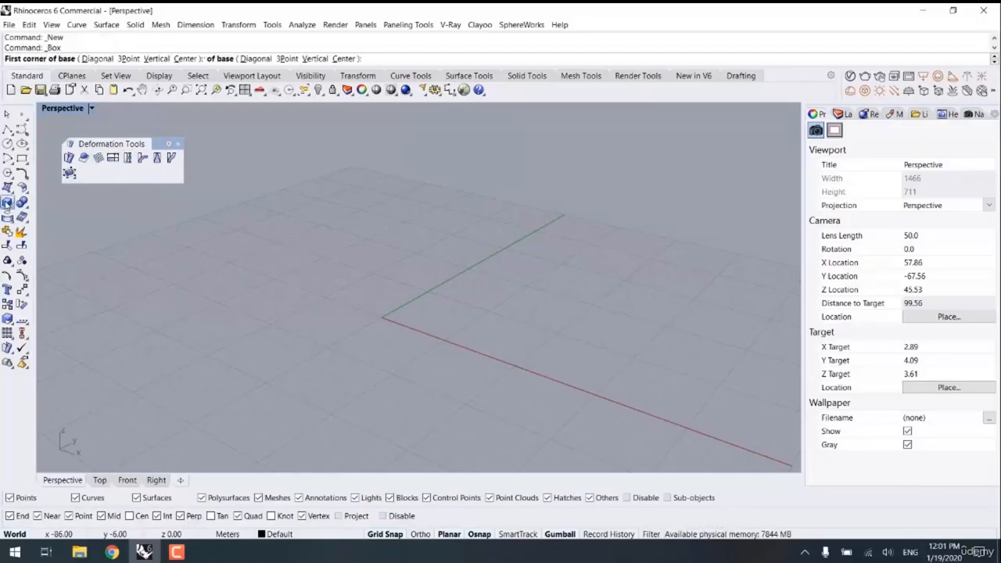
pyautogui.click(185, 59)
pyautogui.write('0')
pyautogui.press('Return')
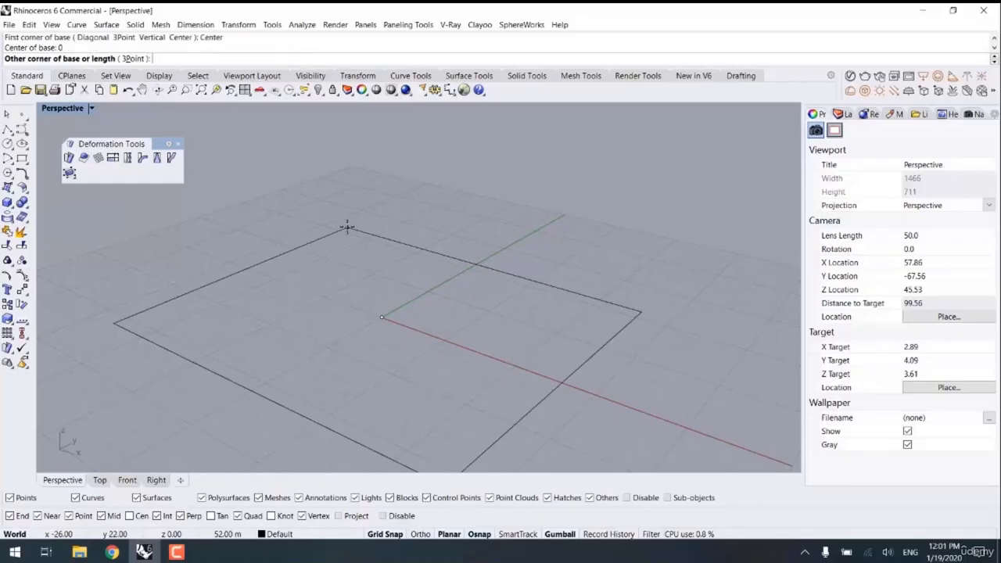
pyautogui.click(365, 286)
pyautogui.scroll(-6, 390, 192)
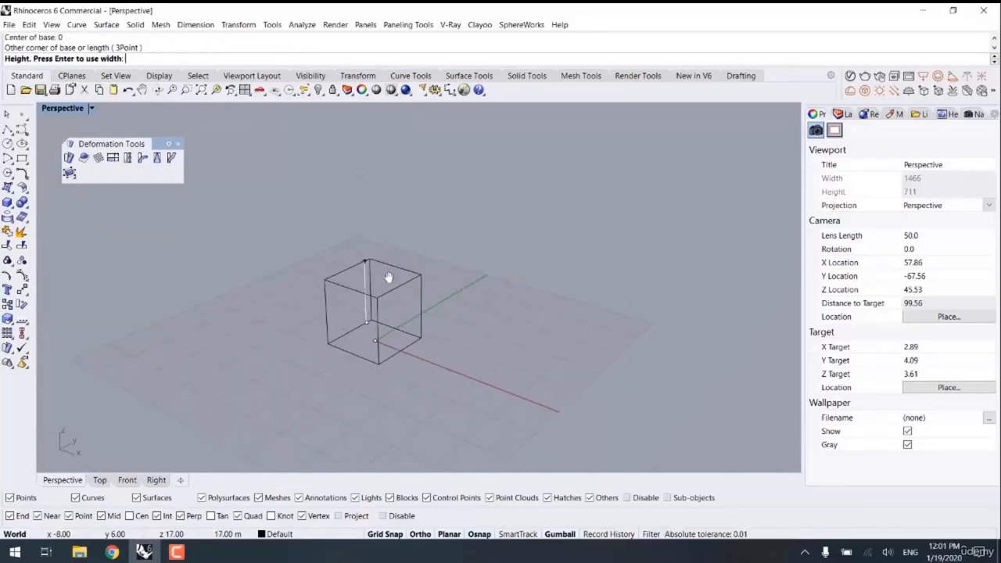
pyautogui.click(517, 145)
pyautogui.moveTo(474, 245); pyautogui.dragTo(448, 250, button='right')
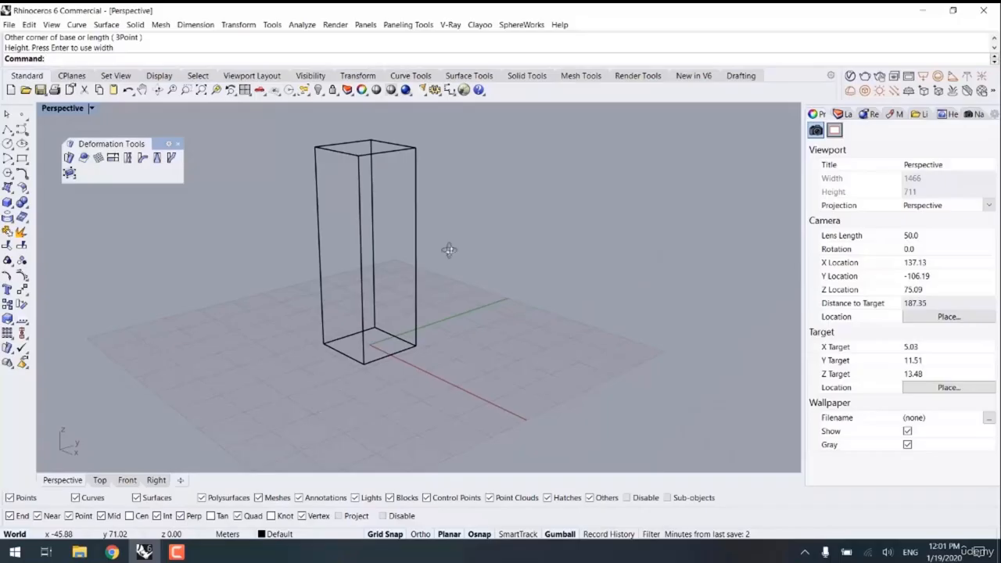
# - View the box in Shaded mode and set the Perspective viewport to Ghosted display
pyautogui.hotkey('ctrl', 'alt', 's')
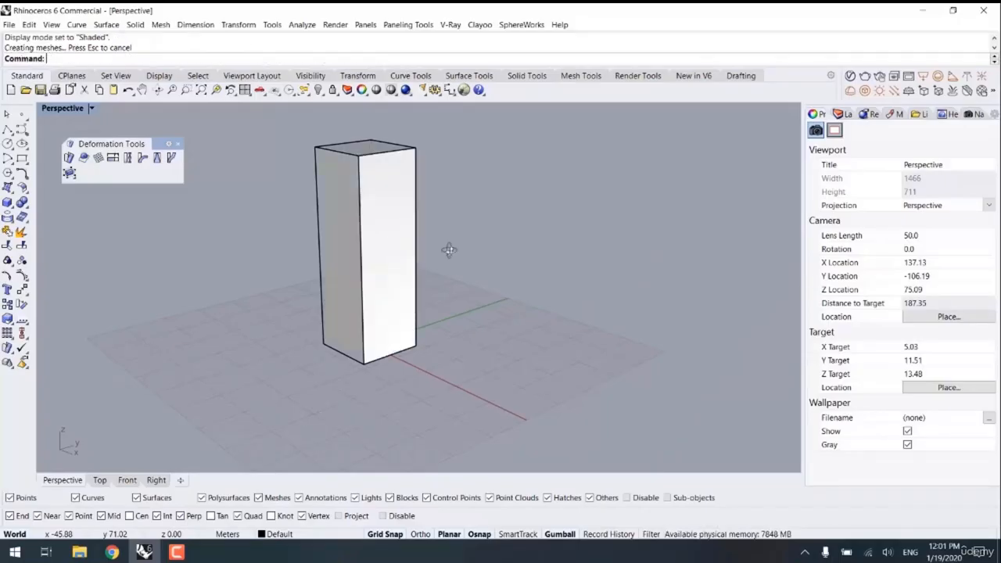
pyautogui.moveTo(448, 250)
pyautogui.mouseDown(button='right')
pyautogui.moveTo(476, 283)
pyautogui.moveTo(448, 285)
pyautogui.mouseUp(button='right')
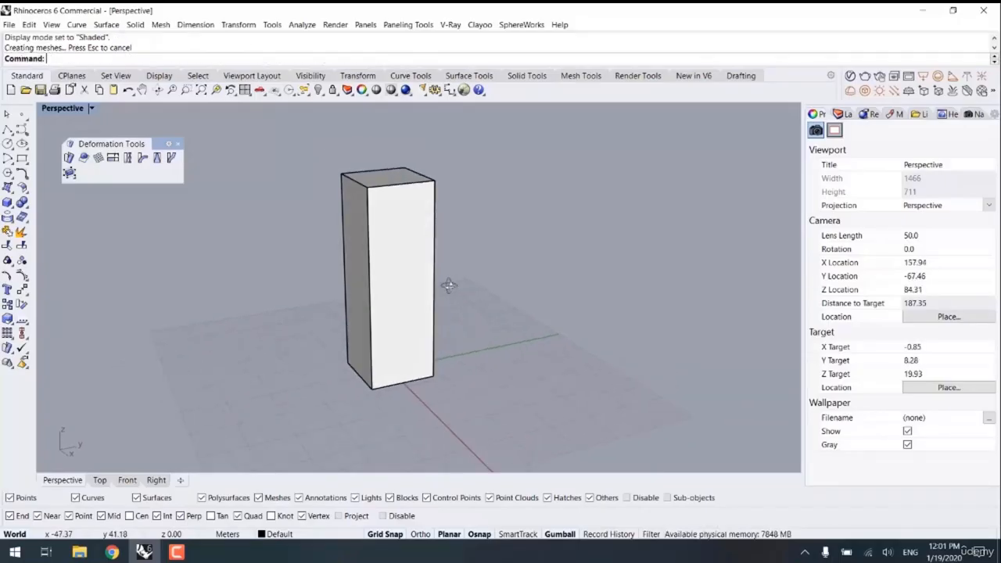
pyautogui.hotkey('ctrl', 'alt', 'g')
pyautogui.moveTo(447, 286); pyautogui.dragTo(502, 290, button='right')
pyautogui.scroll(4, 390, 345)
pyautogui.keyDown('shift'); pyautogui.moveTo(390, 345); pyautogui.dragTo(378, 368, button='right'); pyautogui.keyUp('shift')
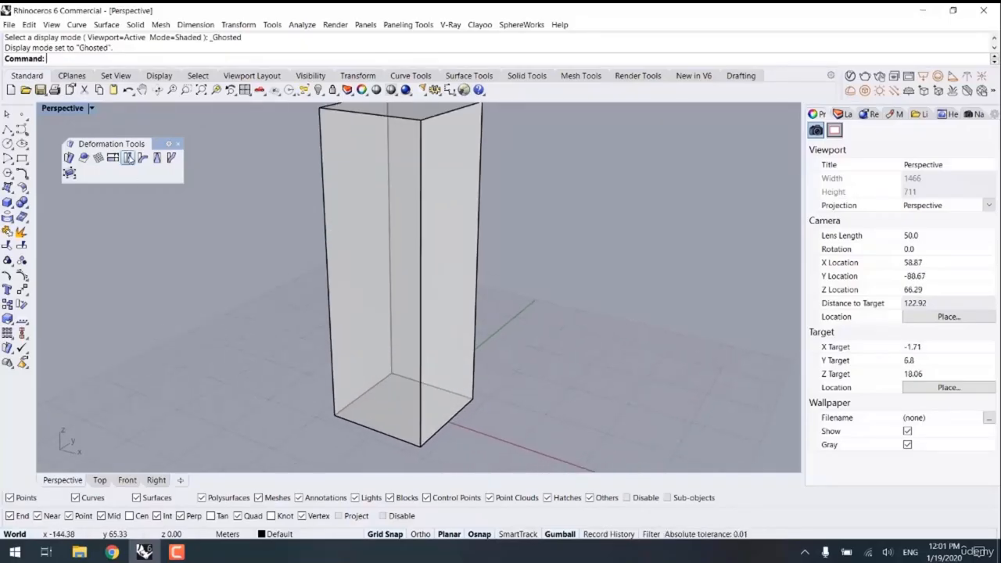
# - Twist the box by about -355° around a vertical axis through the midpoints of its bottom and top side edges
pyautogui.click(128, 160)
pyautogui.click(420, 226)
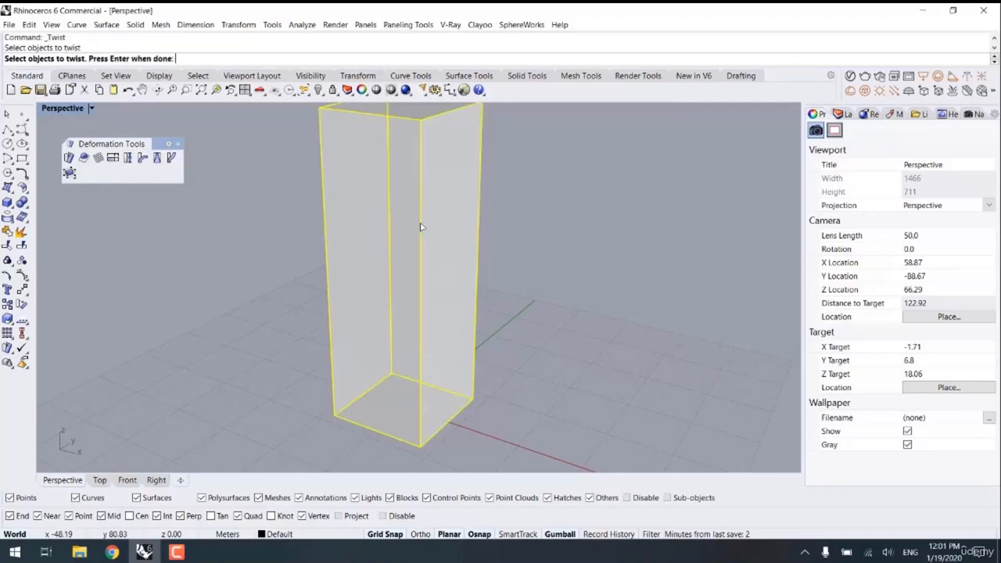
pyautogui.press('Return')
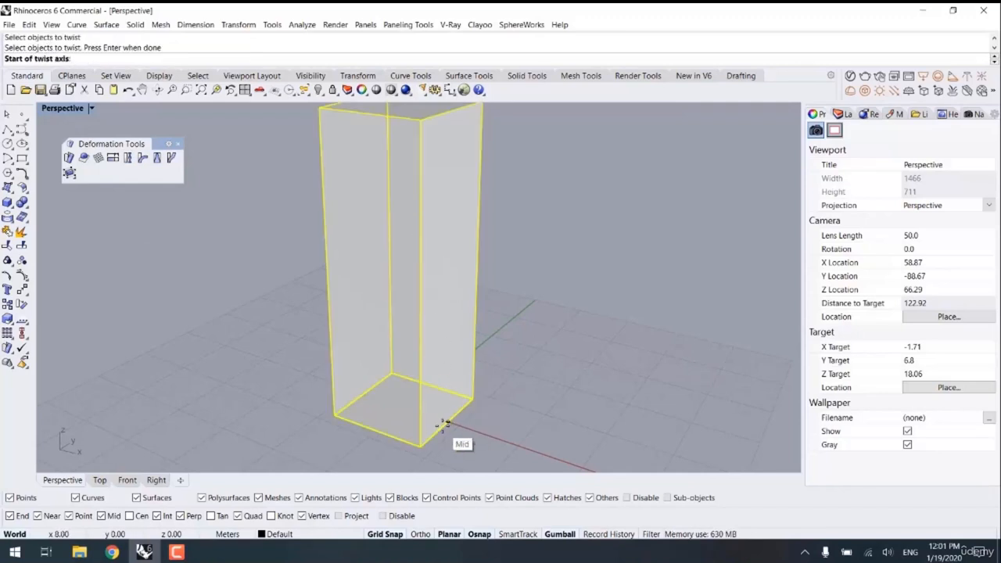
pyautogui.click(442, 423)
pyautogui.scroll(-5, 445, 424)
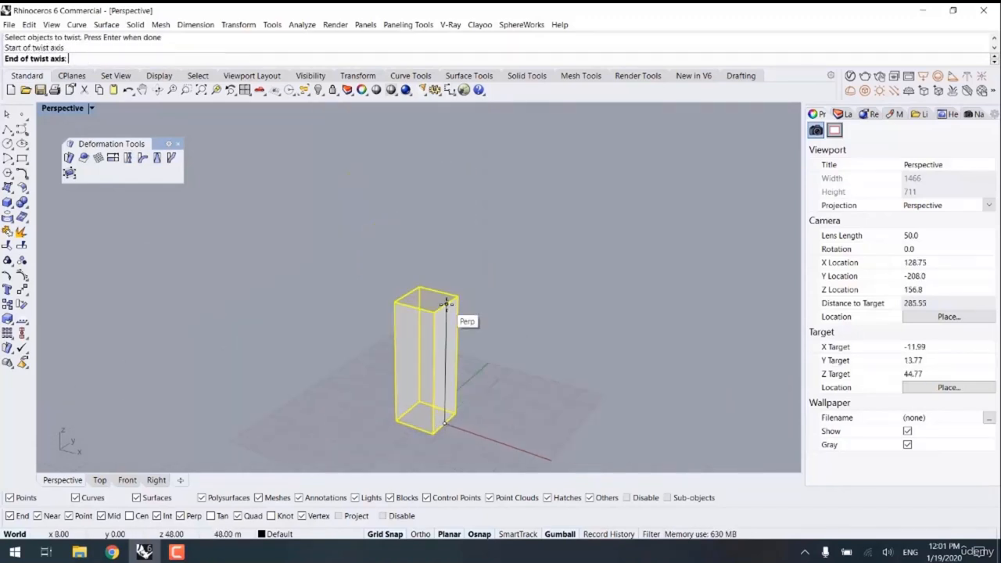
pyautogui.click(446, 303)
pyautogui.click(227, 272)
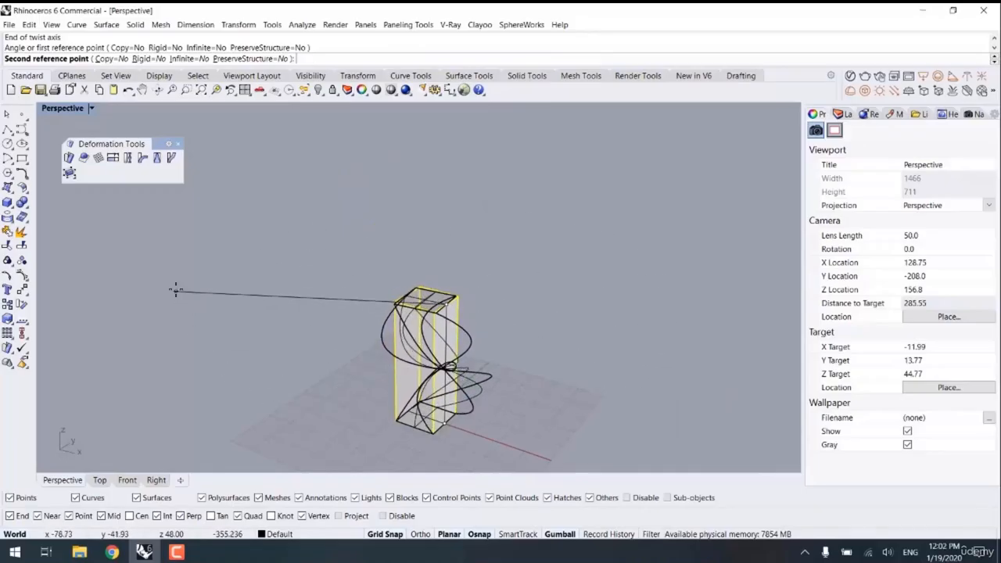
pyautogui.click(175, 290)
# - Check the twisted box in Rendered and Shaded modes, undo the twist and return to Ghosted display
pyautogui.moveTo(480, 306)
pyautogui.mouseDown(button='right')
pyautogui.moveTo(319, 246)
pyautogui.moveTo(158, 269)
pyautogui.moveTo(331, 367)
pyautogui.moveTo(670, 364)
pyautogui.moveTo(573, 391)
pyautogui.mouseUp(button='right')
pyautogui.hotkey('ctrl', 'alt', 'r')
pyautogui.hotkey('ctrl', 'alt', 's')
pyautogui.hotkey('ctrl', 'z')
pyautogui.moveTo(503, 388); pyautogui.dragTo(474, 404, button='right')
pyautogui.hotkey('ctrl', 'alt', 'g')
# - Draw a vertical line from the origin 0 up to the height of the box's top face as its centre axis
pyautogui.scroll(4, 389, 375)
pyautogui.moveTo(391, 378); pyautogui.dragTo(445, 350, button='right')
pyautogui.click(12, 134)
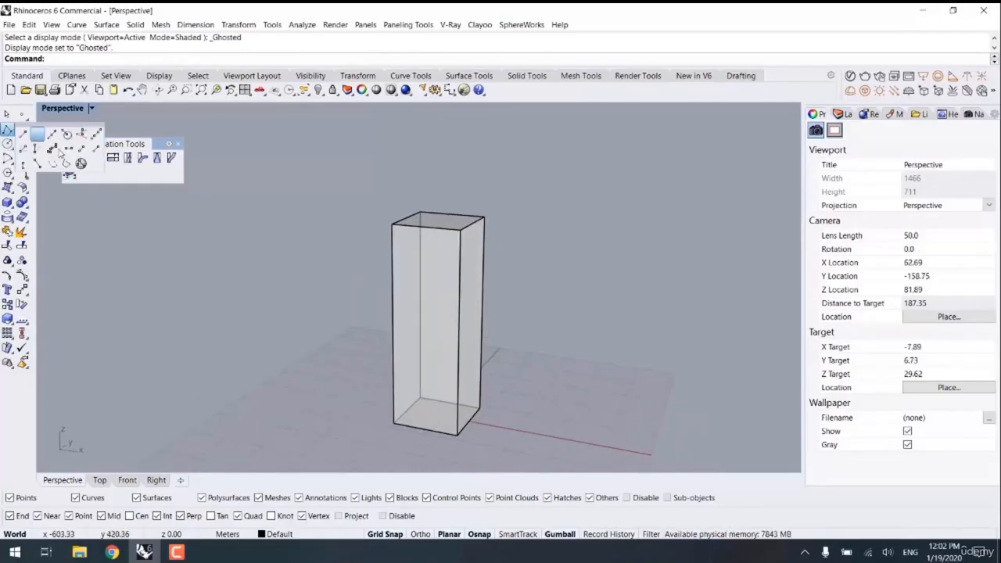
pyautogui.click(83, 137)
pyautogui.write('0')
pyautogui.press('Return')
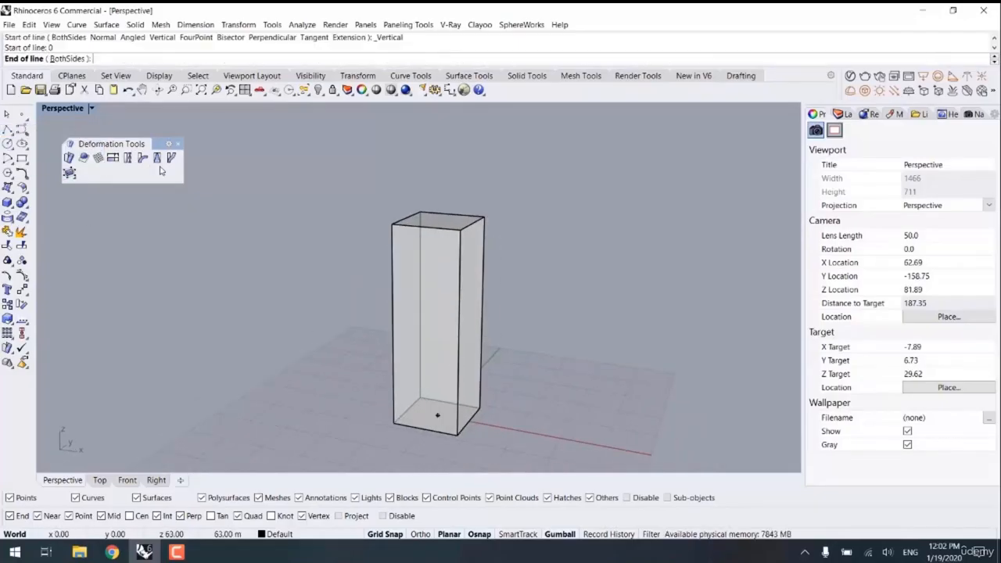
pyautogui.click(483, 218)
pyautogui.moveTo(526, 301); pyautogui.dragTo(538, 300, button='right')
# - Move the vertical centre line to the red Layer 01 and dismiss the antivirus notification
pyautogui.moveTo(412, 141); pyautogui.dragTo(450, 438)
pyautogui.click(309, 534)
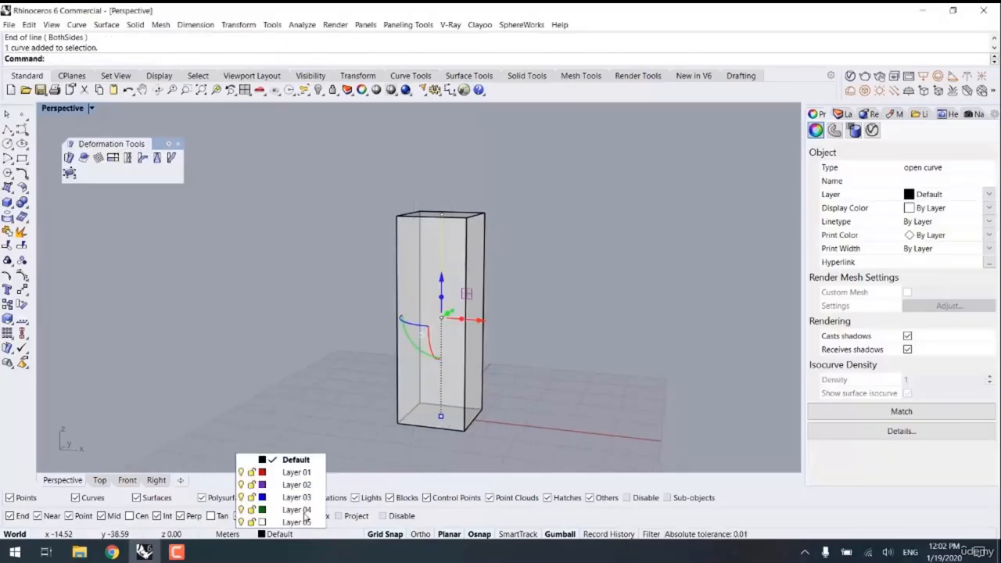
pyautogui.click(297, 472)
pyautogui.click(295, 330)
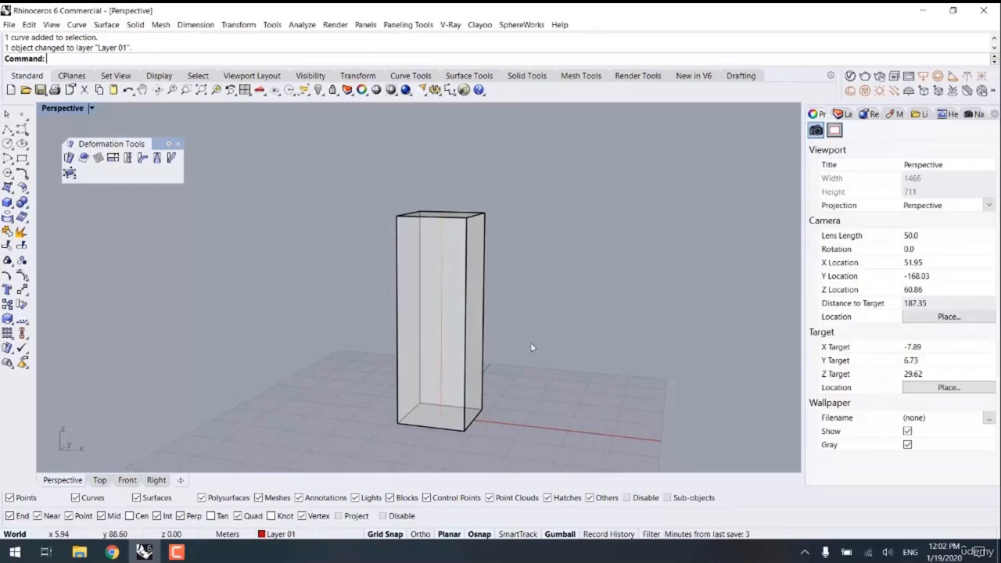
pyautogui.moveTo(531, 347); pyautogui.dragTo(398, 234, button='right')
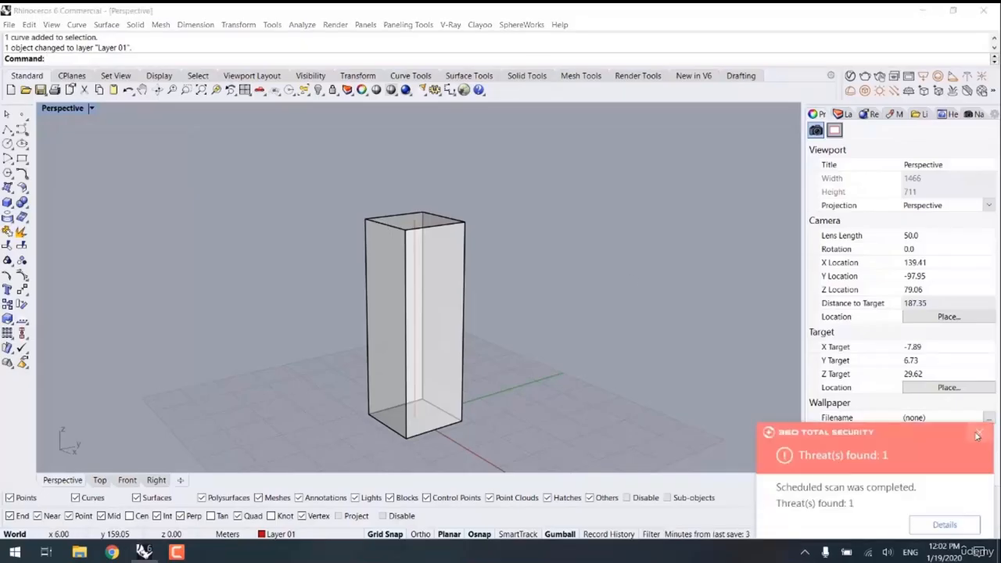
pyautogui.click(976, 436)
pyautogui.moveTo(603, 387); pyautogui.dragTo(592, 376, button='right')
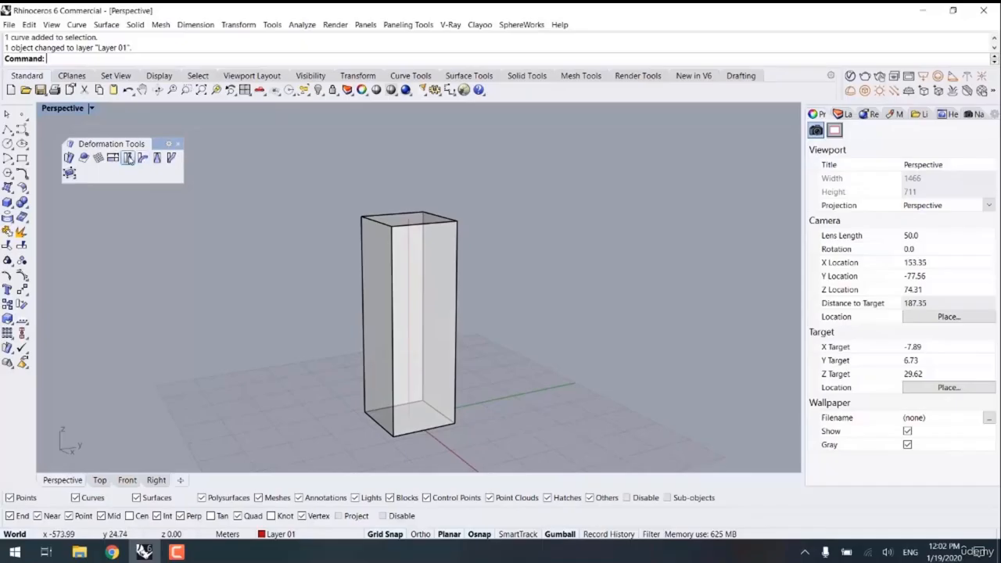
# - Try twisting the box around the centre line from bottom to top with two freehand reference points, and undo the twist
pyautogui.click(129, 159)
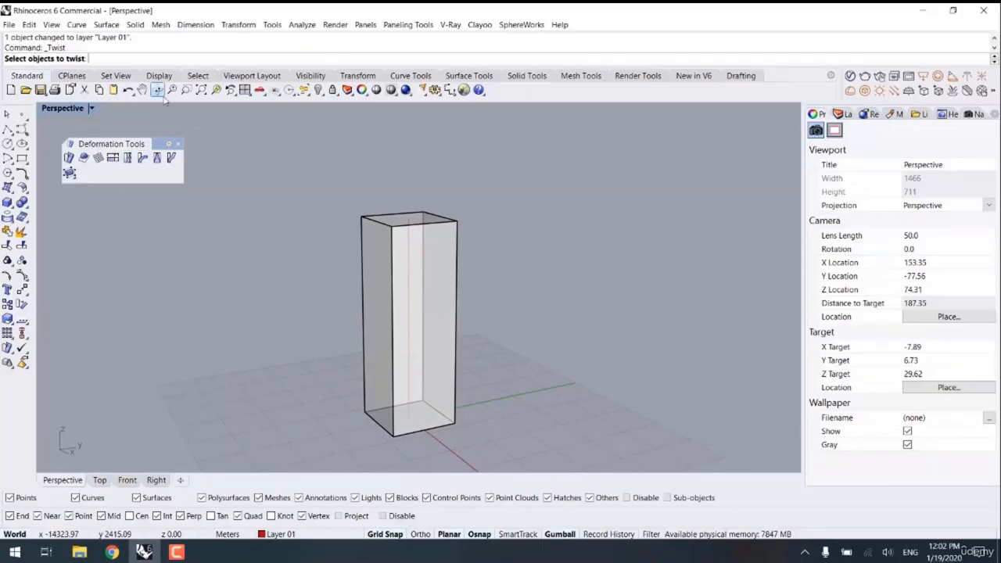
pyautogui.click(443, 223)
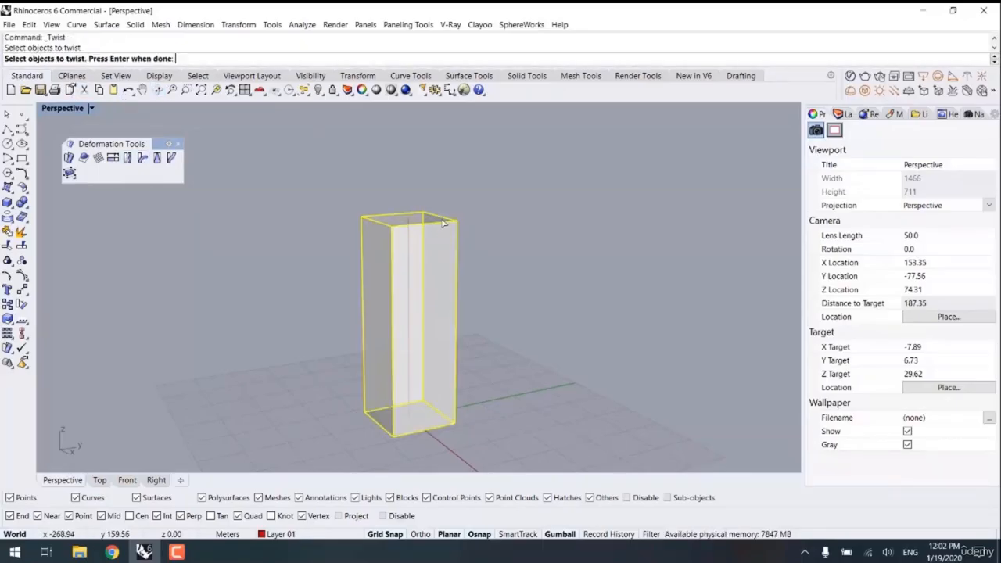
pyautogui.press('Return')
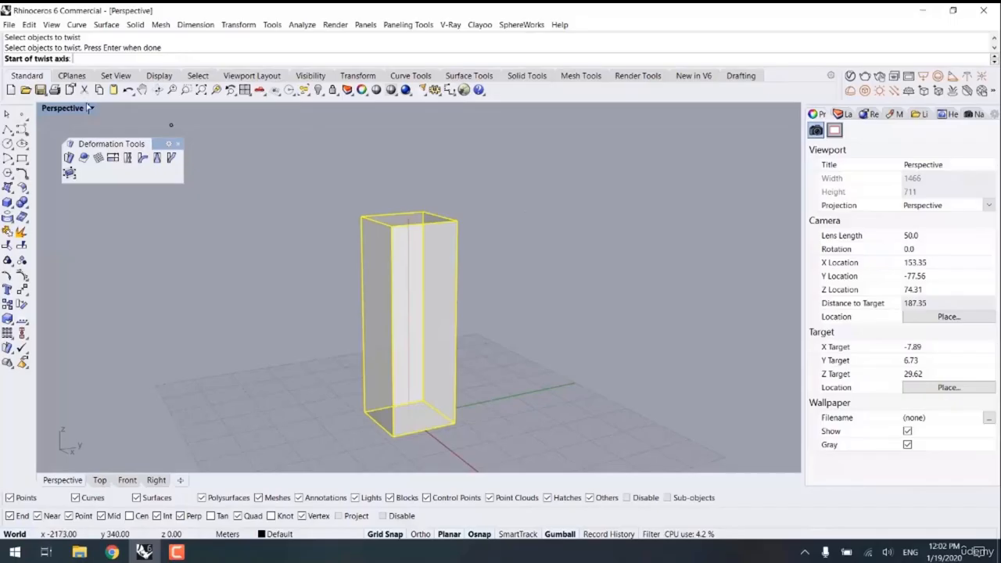
pyautogui.click(408, 416)
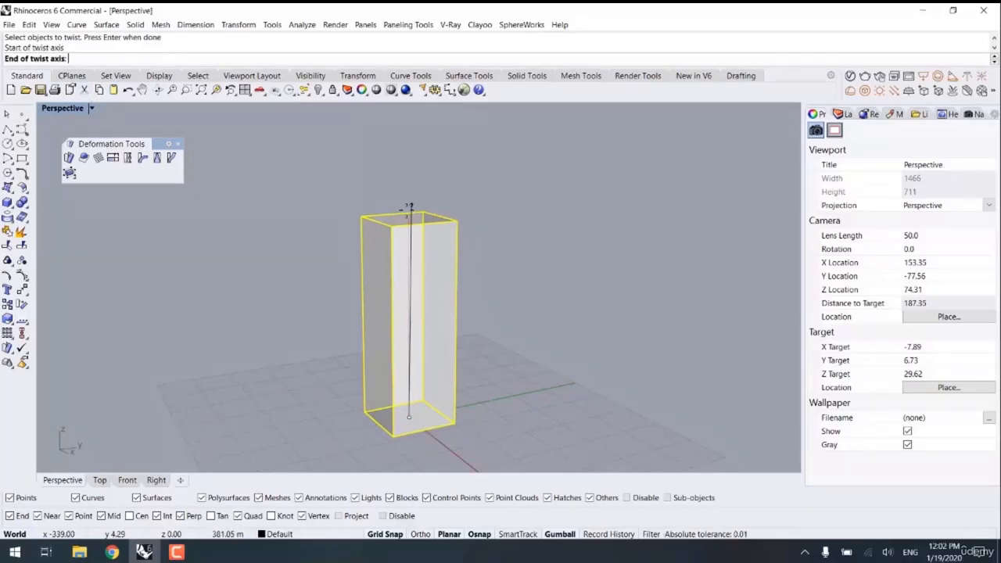
pyautogui.click(406, 215)
pyautogui.scroll(-6, 496, 182)
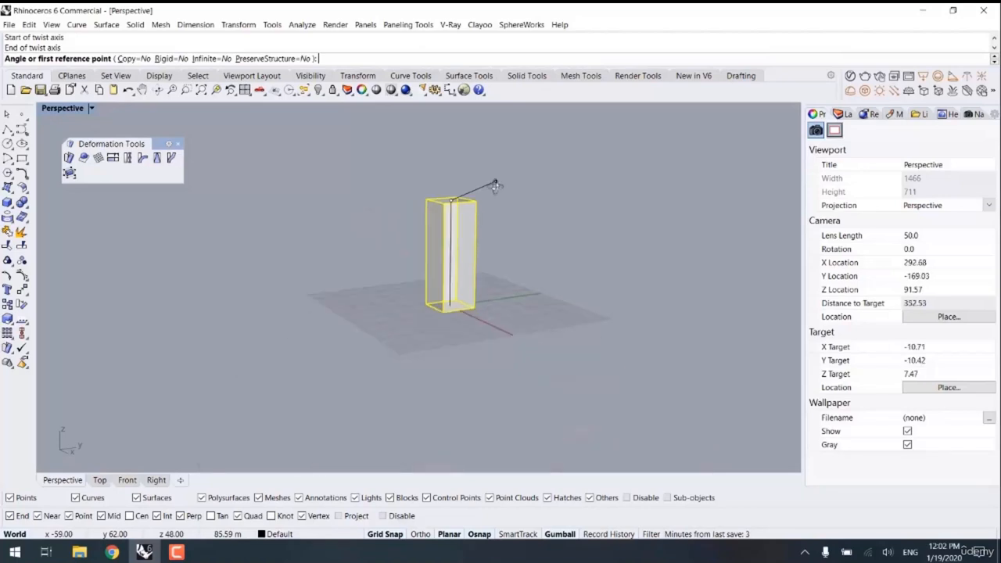
pyautogui.moveTo(496, 183); pyautogui.dragTo(467, 216, button='right')
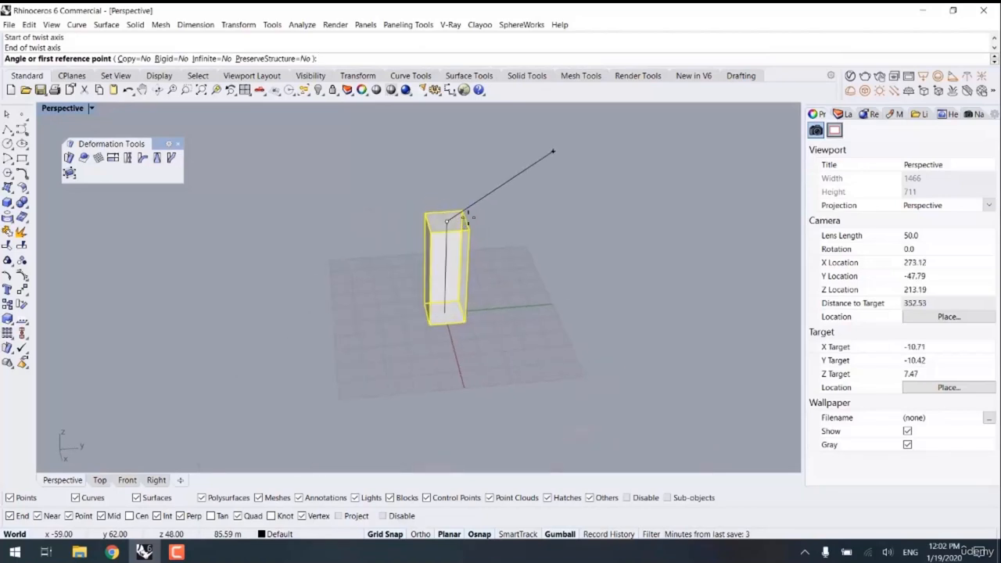
pyautogui.click(554, 205)
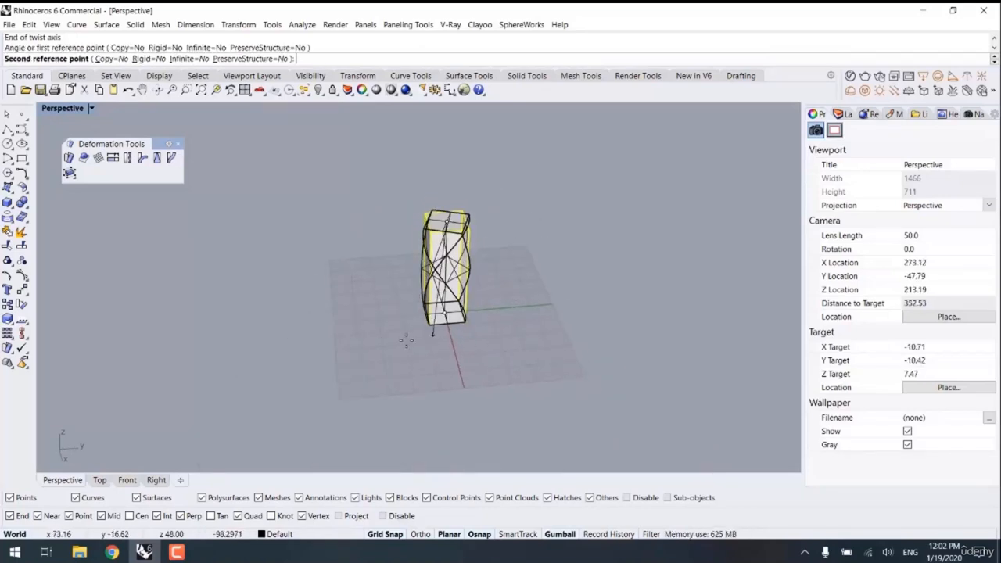
pyautogui.click(243, 232)
pyautogui.moveTo(261, 349); pyautogui.dragTo(305, 267, button='right')
pyautogui.hotkey('ctrl', 'z')
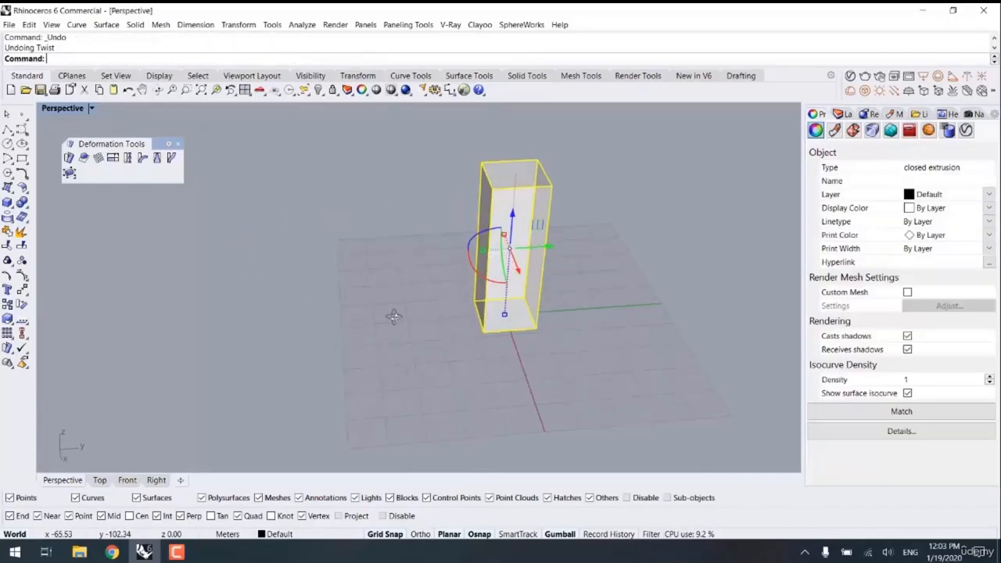
# - Try twisting the box by 180 degrees around the centre line, inspect its shape, and undo the twist
pyautogui.press('Return')
pyautogui.moveTo(394, 316); pyautogui.dragTo(453, 344, button='right')
pyautogui.click(456, 338)
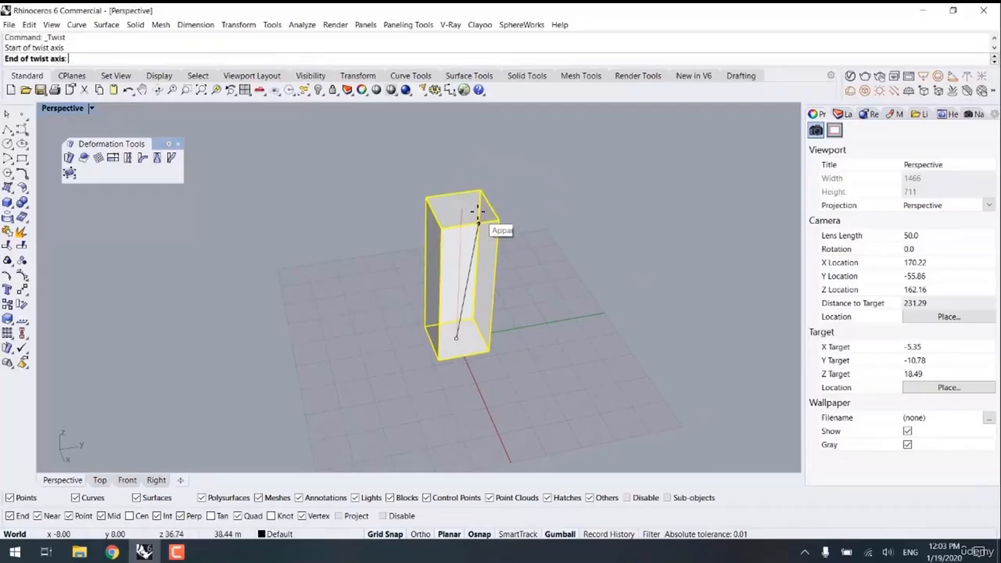
pyautogui.click(461, 210)
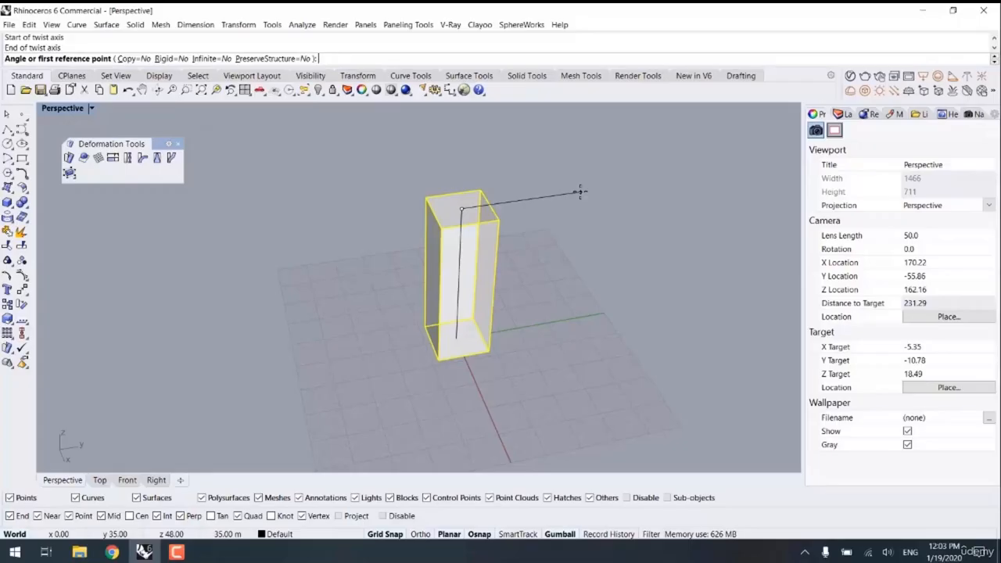
pyautogui.write('180')
pyautogui.press('Return')
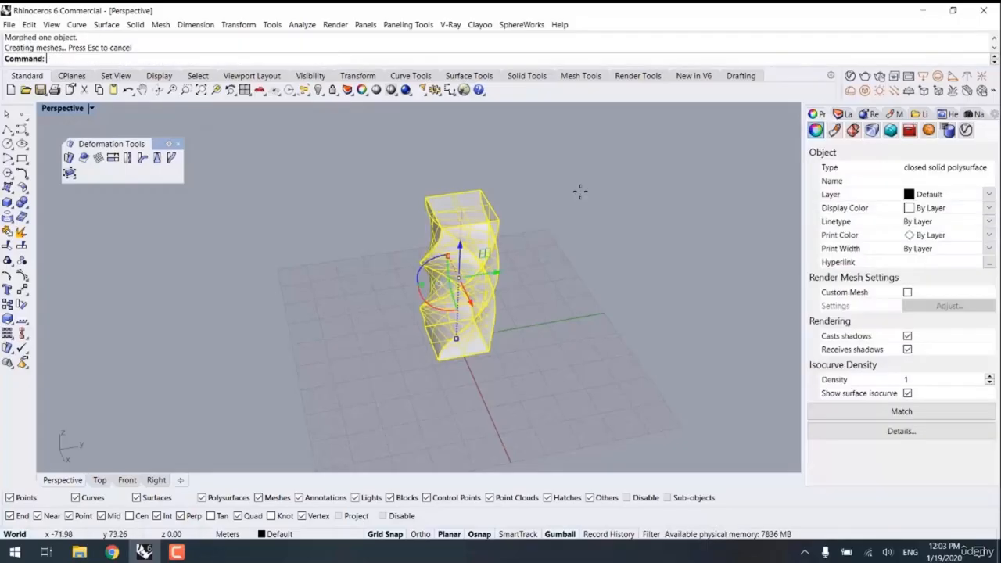
pyautogui.moveTo(576, 297); pyautogui.dragTo(467, 327, button='right')
pyautogui.click(523, 252)
pyautogui.hotkey('ctrl', 'z')
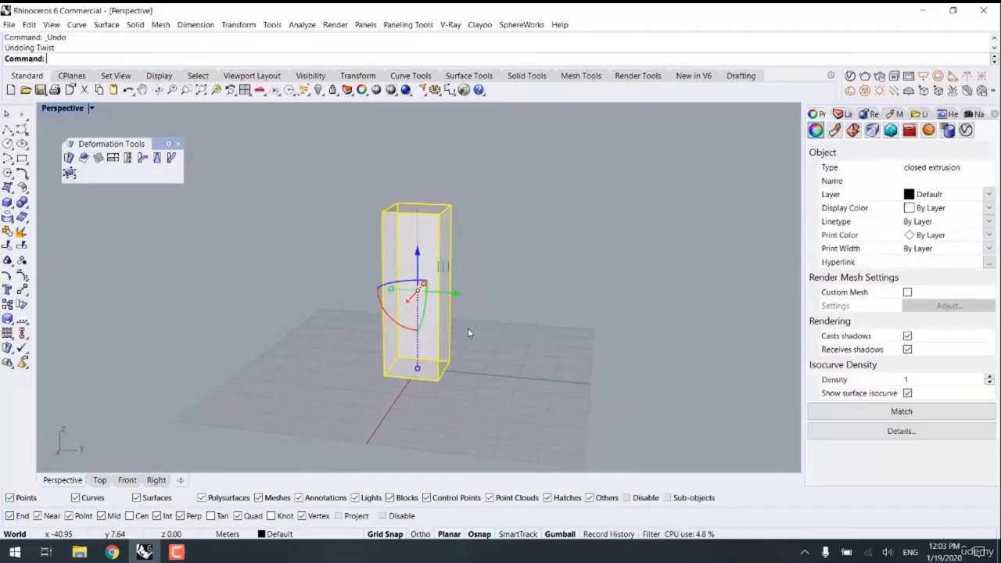
pyautogui.press('Escape')
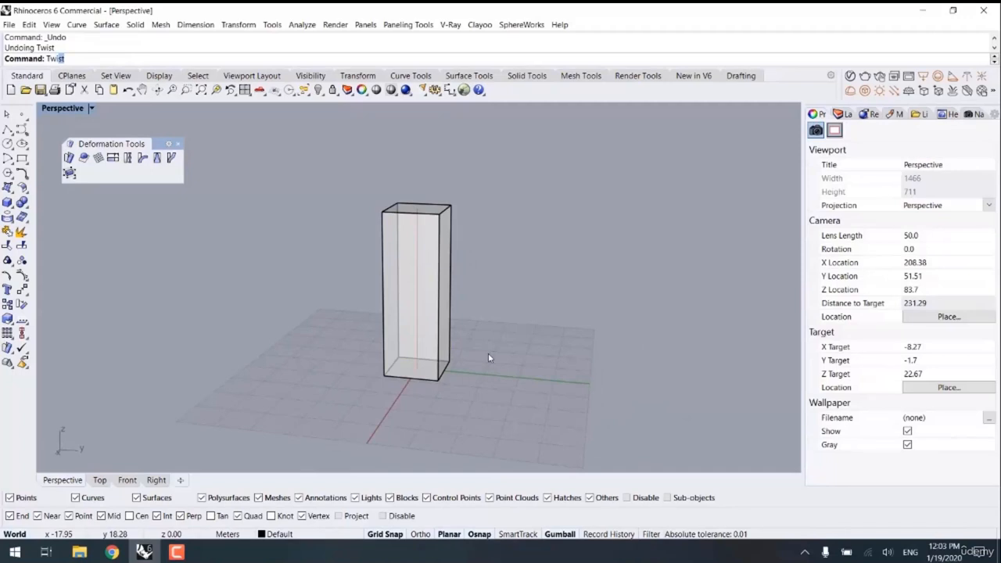
# - Try twisting the box by 180 degrees around only the lower half of the centre line, and undo the twist
pyautogui.press('Return')
pyautogui.keyDown('shift'); pyautogui.moveTo(488, 352); pyautogui.dragTo(495, 314, button='right'); pyautogui.keyUp('shift')
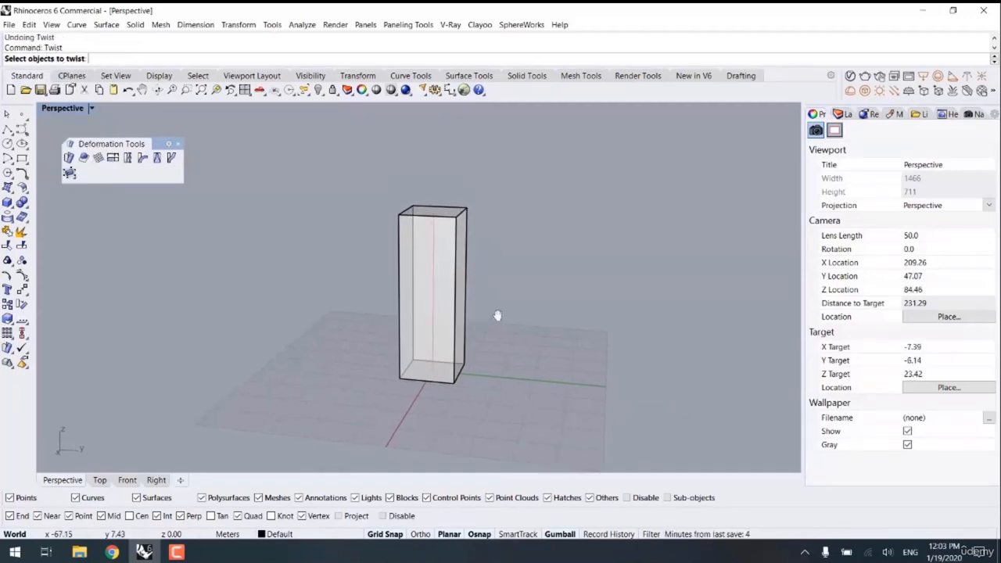
pyautogui.click(459, 213)
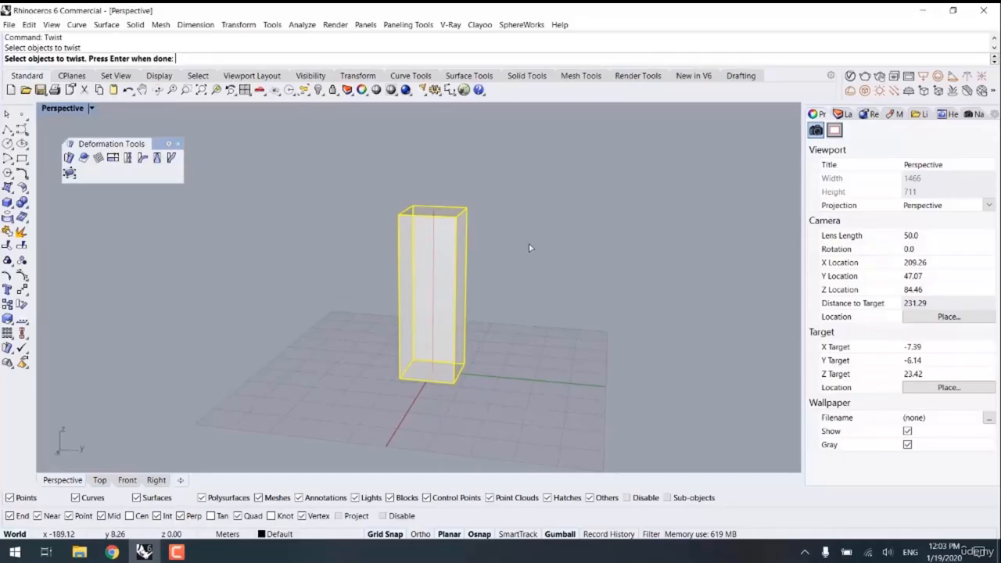
pyautogui.press('Return')
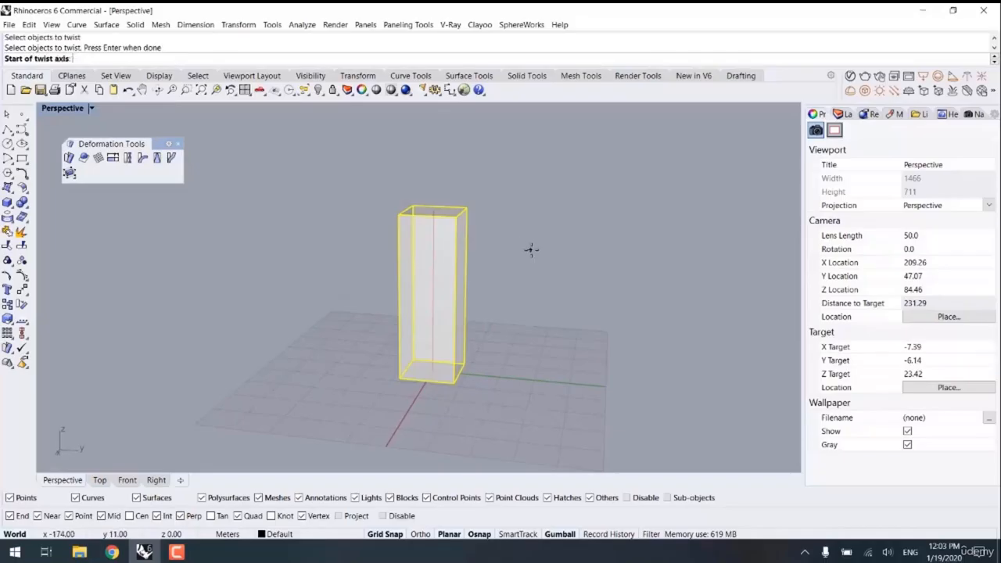
pyautogui.click(434, 370)
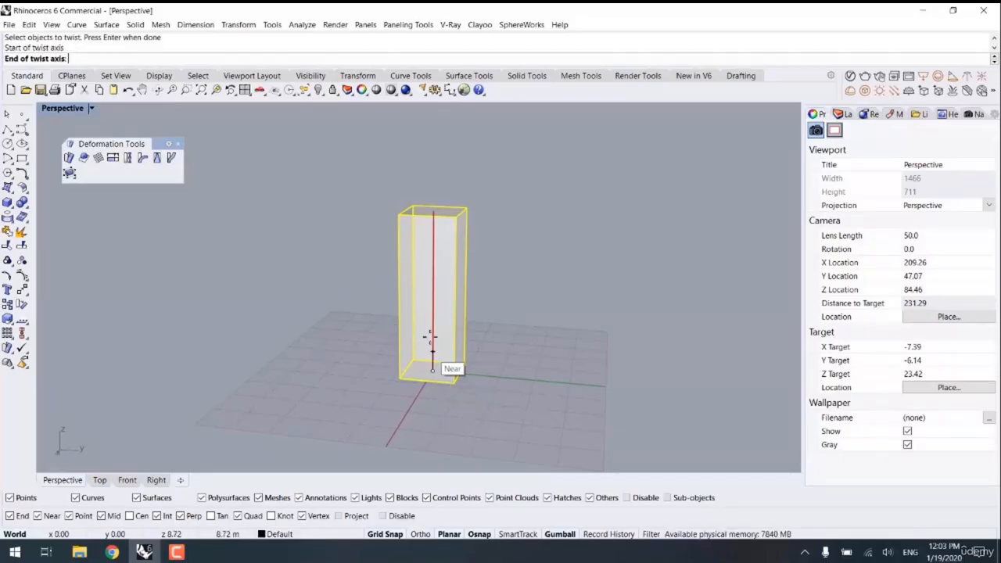
pyautogui.click(435, 294)
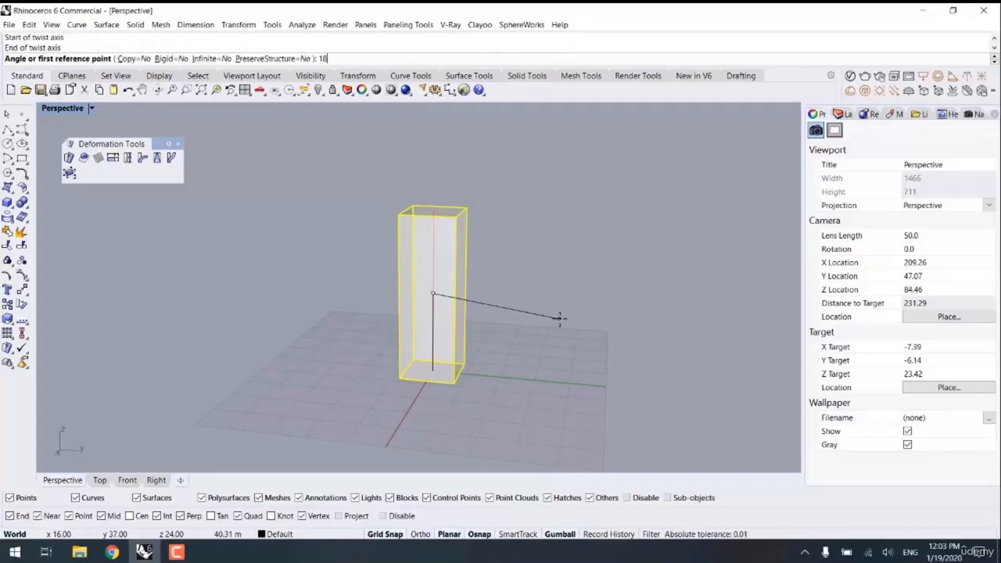
pyautogui.write('180')
pyautogui.press('Return')
pyautogui.moveTo(507, 362); pyautogui.dragTo(426, 313, button='right')
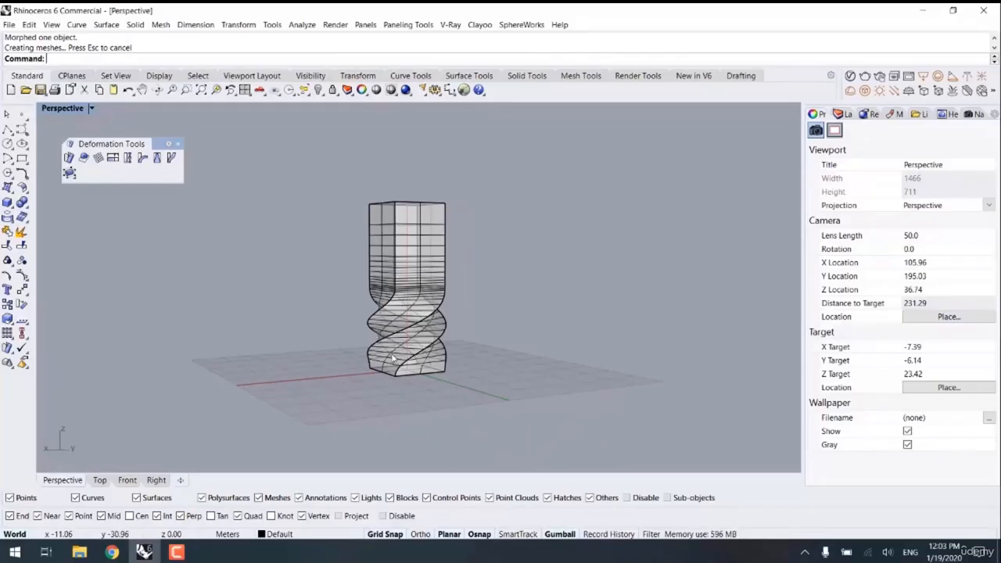
pyautogui.hotkey('ctrl', 'z')
pyautogui.click(472, 352)
# - Try twisting the box by 45 degrees around a middle section of the centre line, about z 13 to z 34
pyautogui.keyDown('shift'); pyautogui.moveTo(471, 312); pyautogui.dragTo(466, 355, button='right'); pyautogui.keyUp('shift')
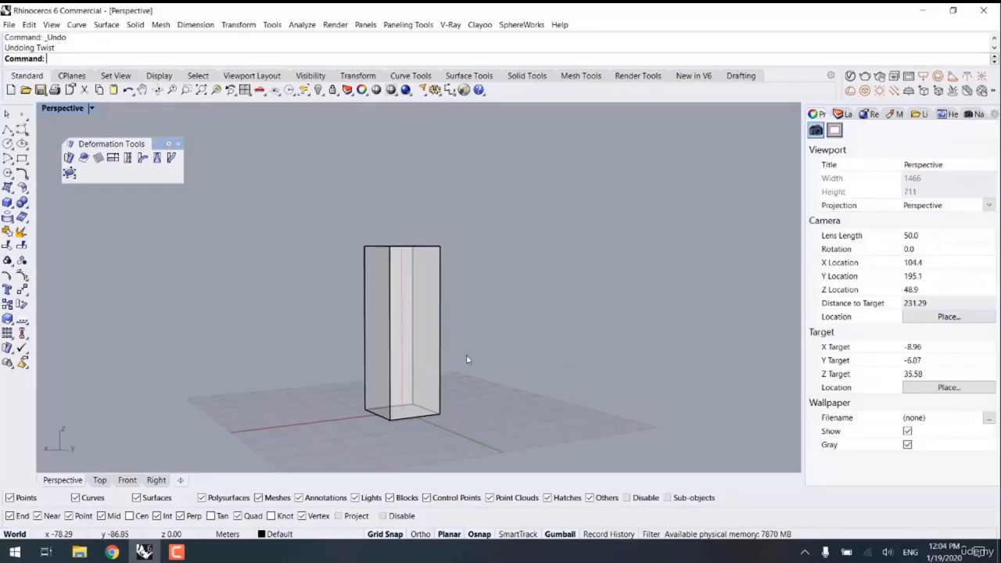
pyautogui.press('Return')
pyautogui.click(436, 348)
pyautogui.scroll(3, 423, 367)
pyautogui.press('Return')
pyautogui.click(392, 381)
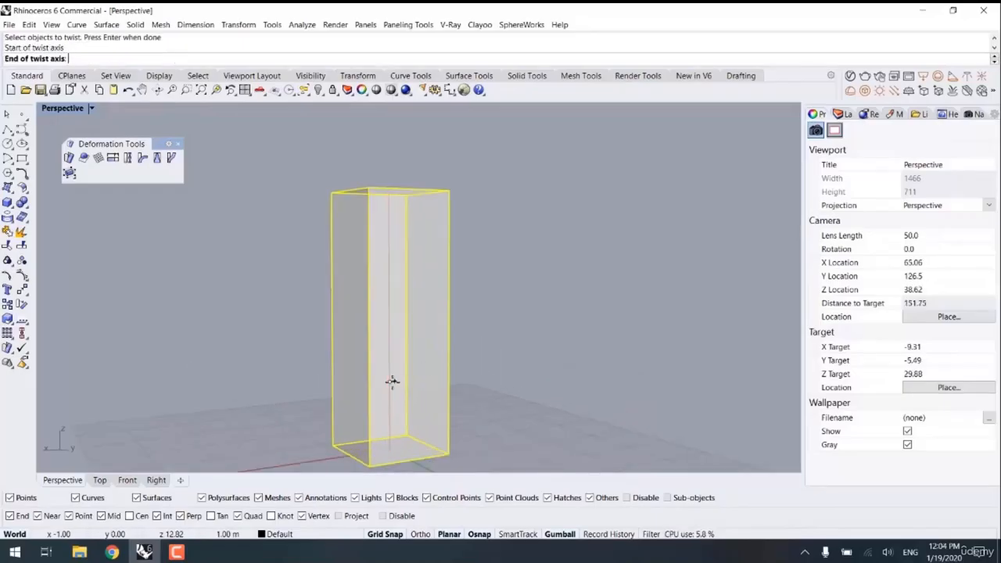
pyautogui.moveTo(383, 270); pyautogui.dragTo(379, 268, button='right')
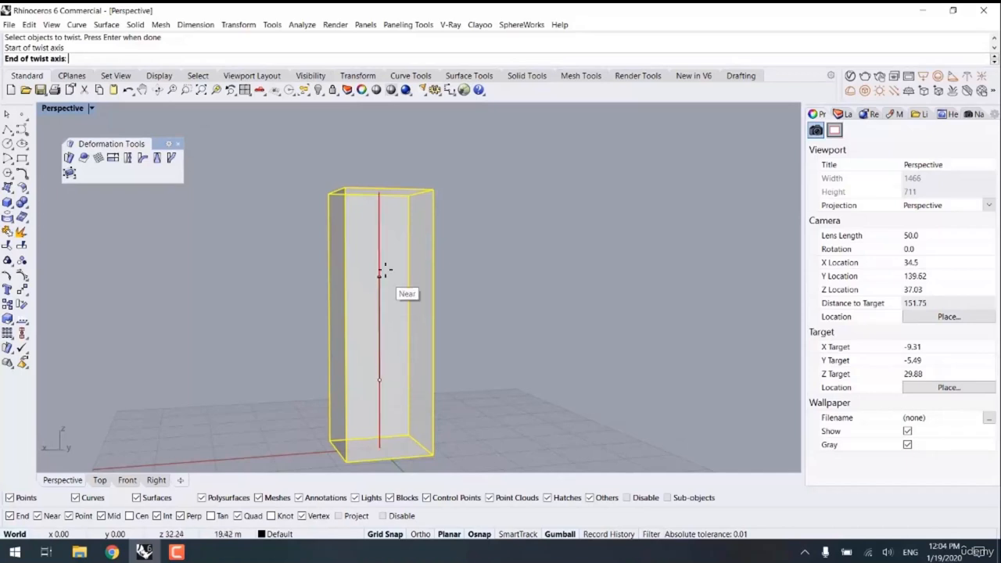
pyautogui.click(382, 270)
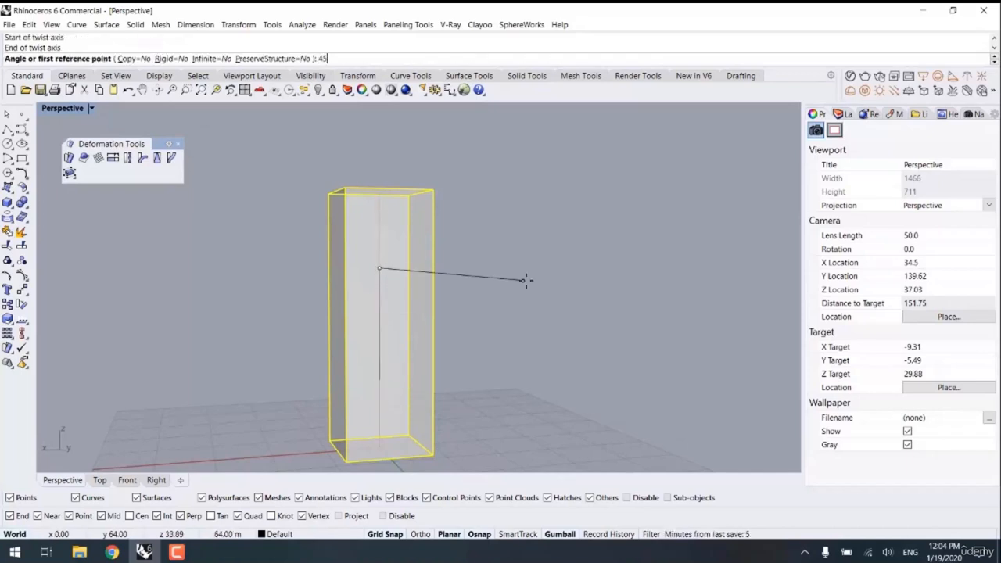
pyautogui.press('Return')
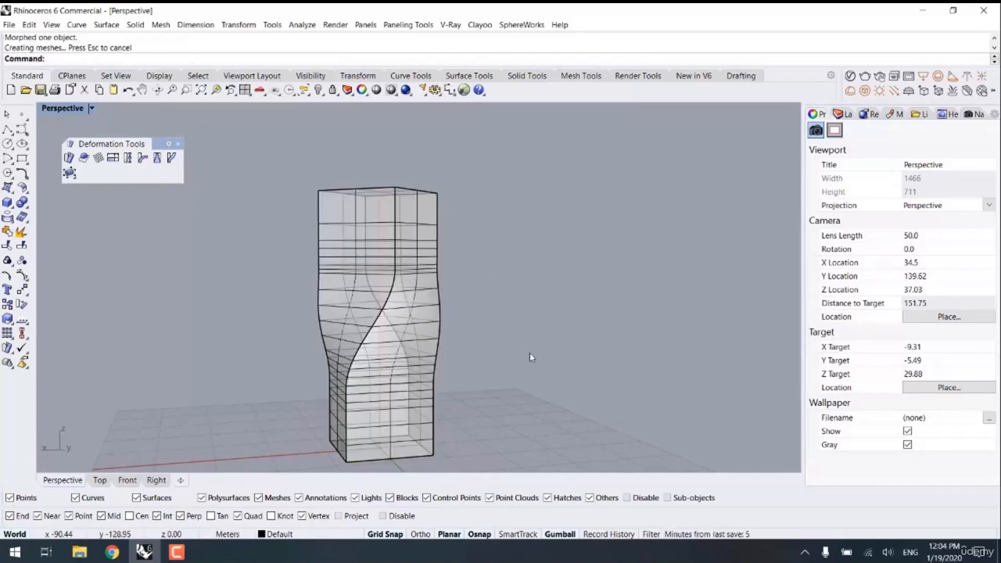
# - Inspect the partially twisted box from different sides and undo the twist
pyautogui.moveTo(530, 355); pyautogui.dragTo(479, 361, button='right')
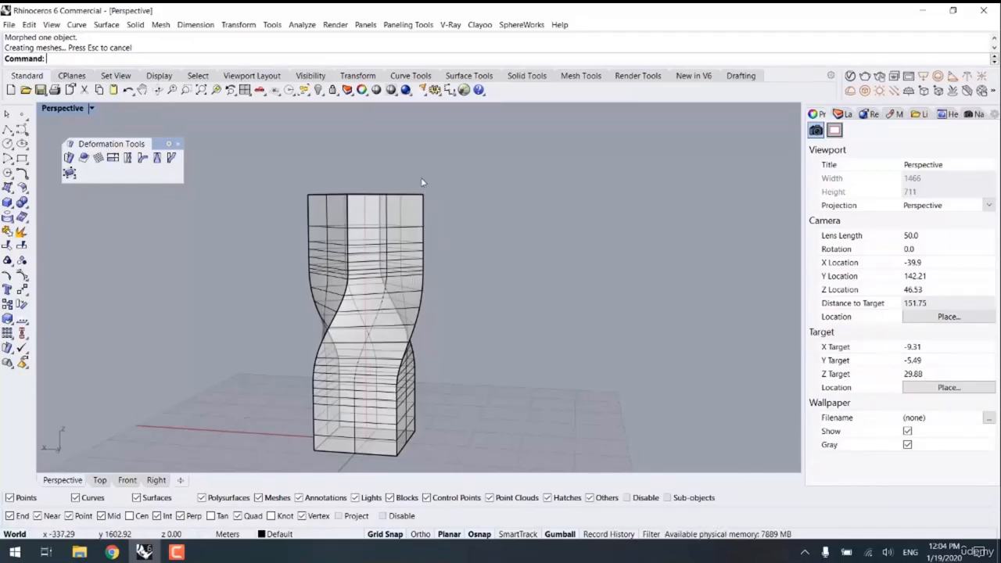
pyautogui.moveTo(422, 182); pyautogui.dragTo(502, 306, button='right')
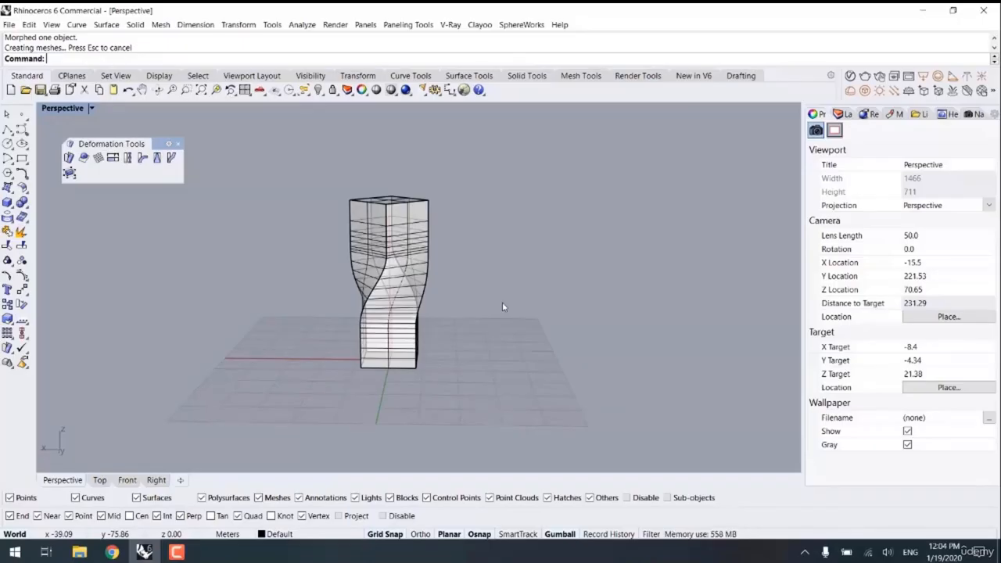
pyautogui.scroll(4, 383, 370)
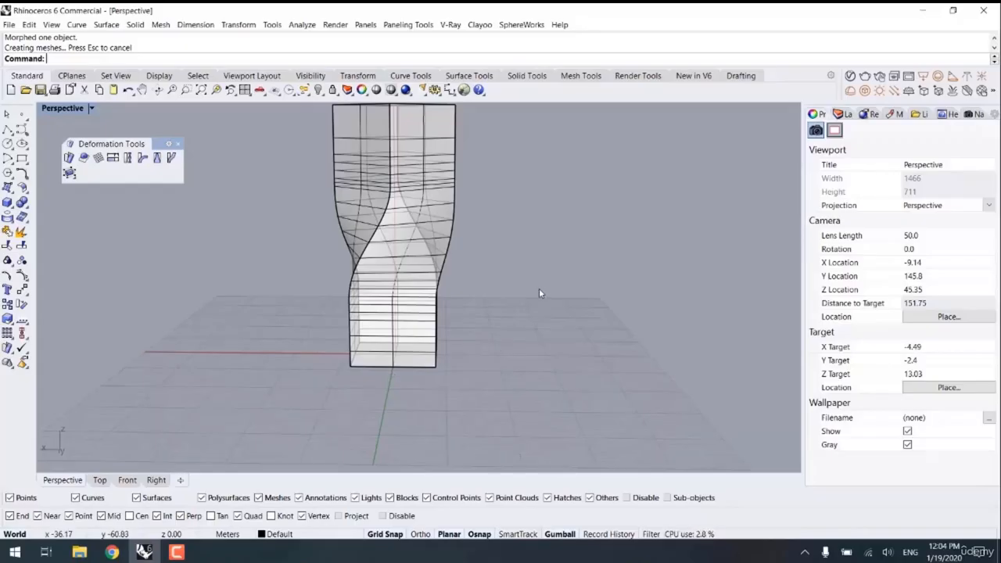
pyautogui.hotkey('ctrl', 'z')
pyautogui.click(495, 330)
# - Try twisting the box around the lower half of the centre line with Infinite=Yes, inspect its shape, and undo the twist
pyautogui.keyDown('shift'); pyautogui.moveTo(524, 287); pyautogui.dragTo(518, 335, button='right'); pyautogui.keyUp('shift')
pyautogui.press('Return')
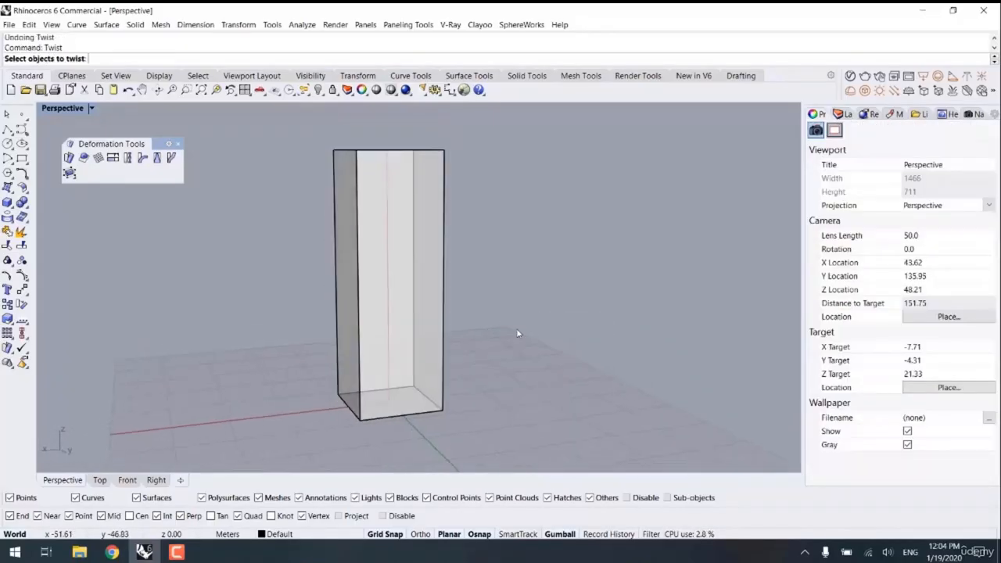
pyautogui.click(444, 330)
pyautogui.press('Return')
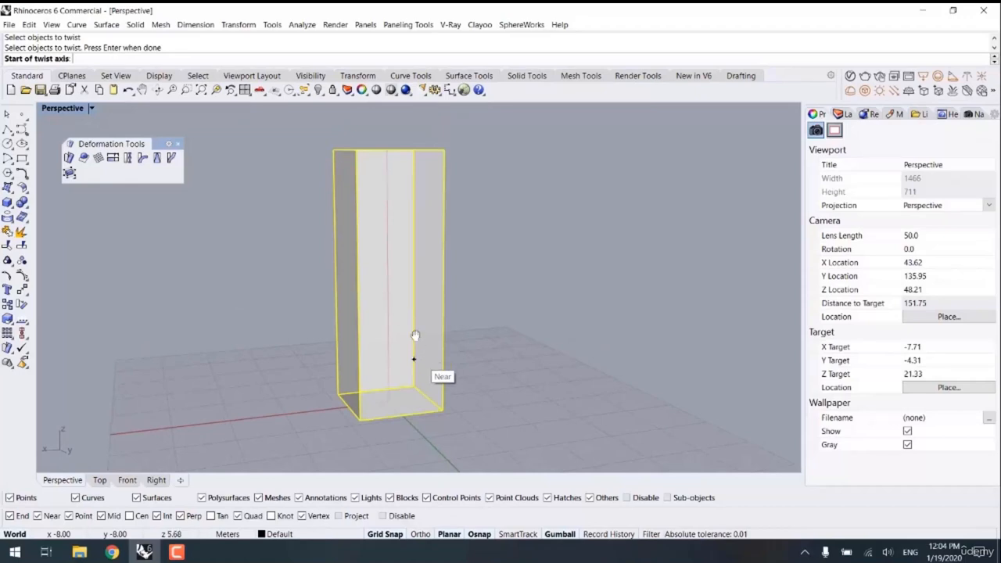
pyautogui.scroll(-2, 418, 329)
pyautogui.moveTo(437, 284); pyautogui.dragTo(402, 368, button='right')
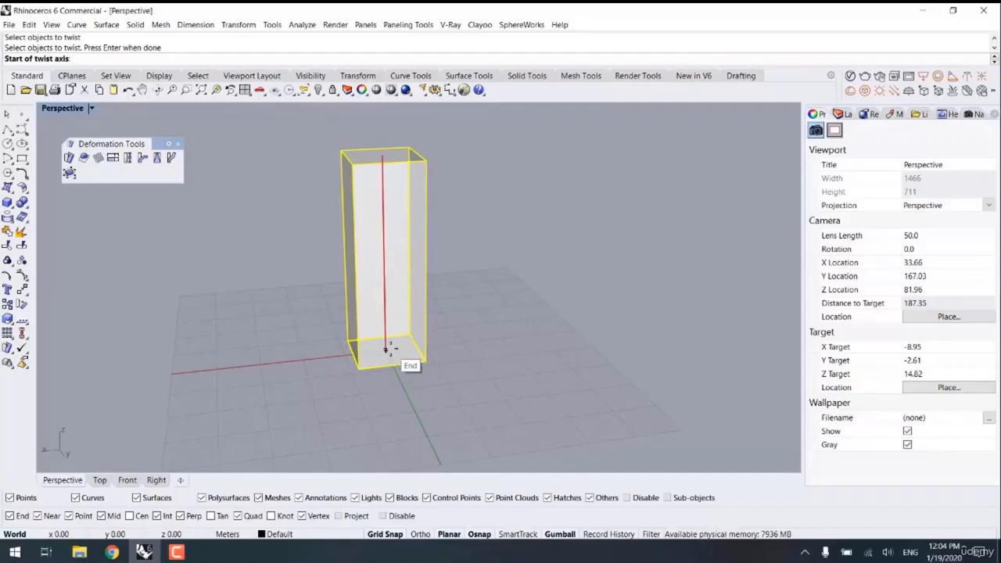
pyautogui.click(386, 350)
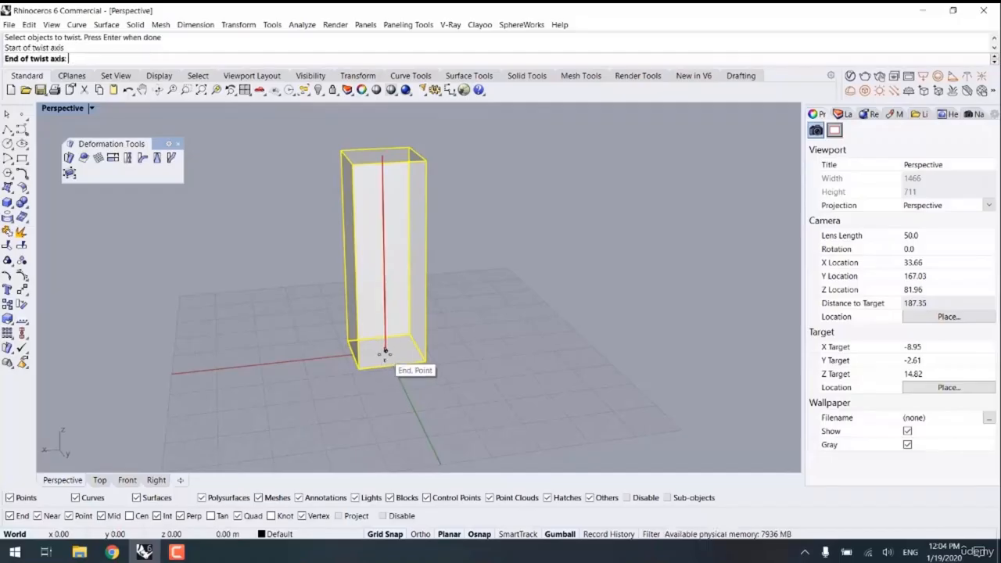
pyautogui.click(383, 258)
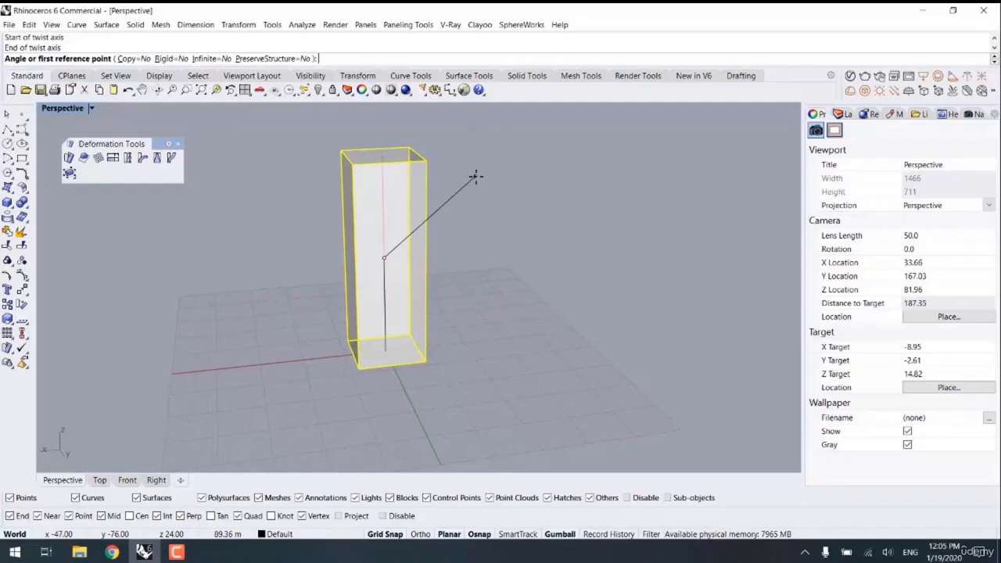
pyautogui.click(205, 58)
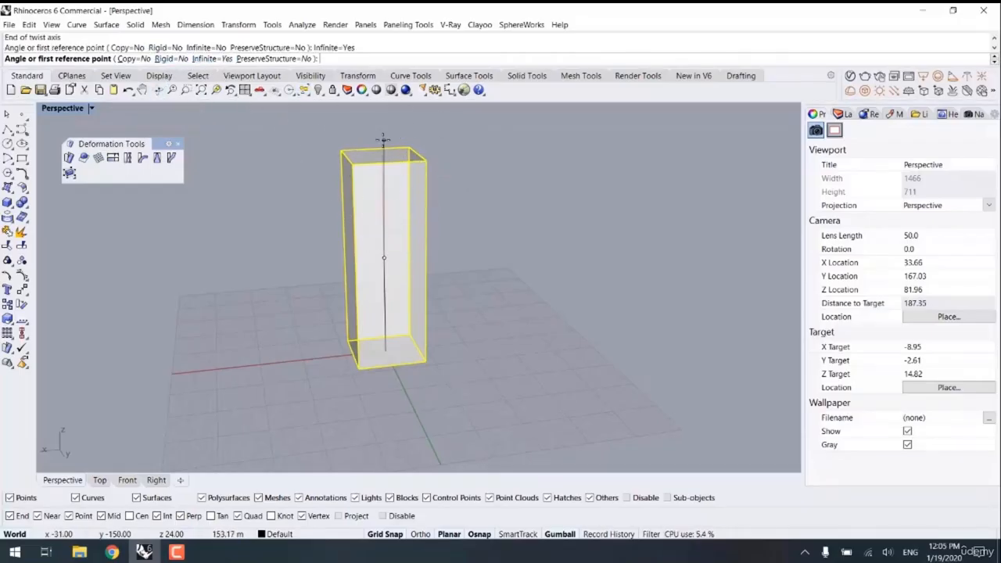
pyautogui.press('Return')
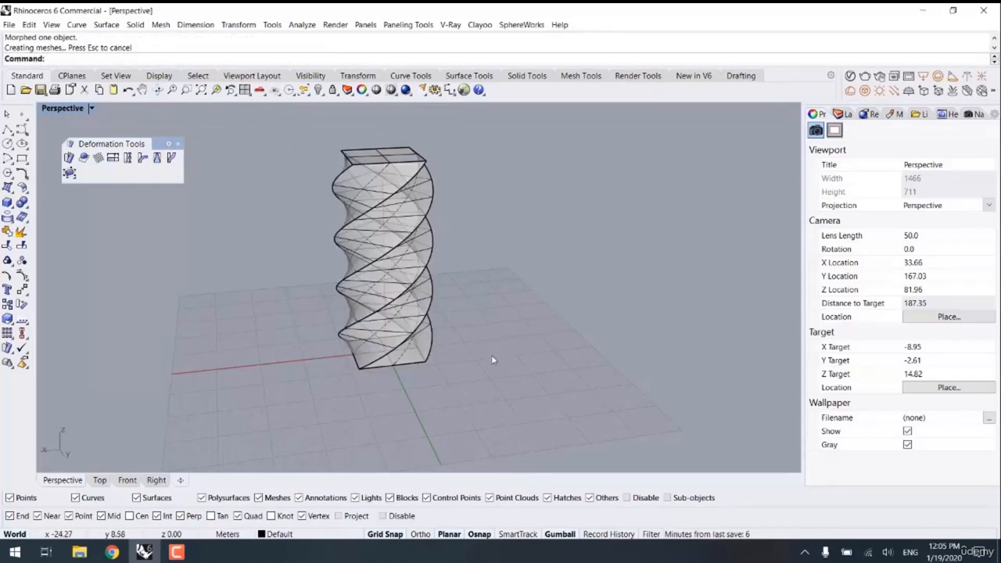
pyautogui.moveTo(491, 359); pyautogui.dragTo(386, 329, button='right')
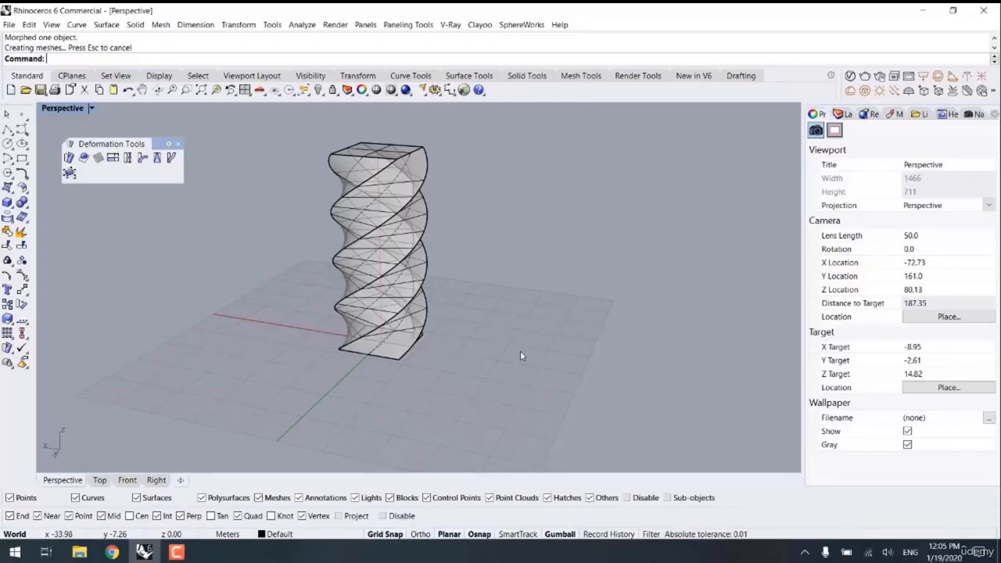
pyautogui.hotkey('ctrl', 'z')
# - Place a copy of the box and its centre line about 48 m away in the negative X direction
pyautogui.moveTo(507, 184); pyautogui.dragTo(297, 278)
pyautogui.keyDown('shift'); pyautogui.moveTo(344, 310); pyautogui.dragTo(299, 333, button='right'); pyautogui.keyUp('shift')
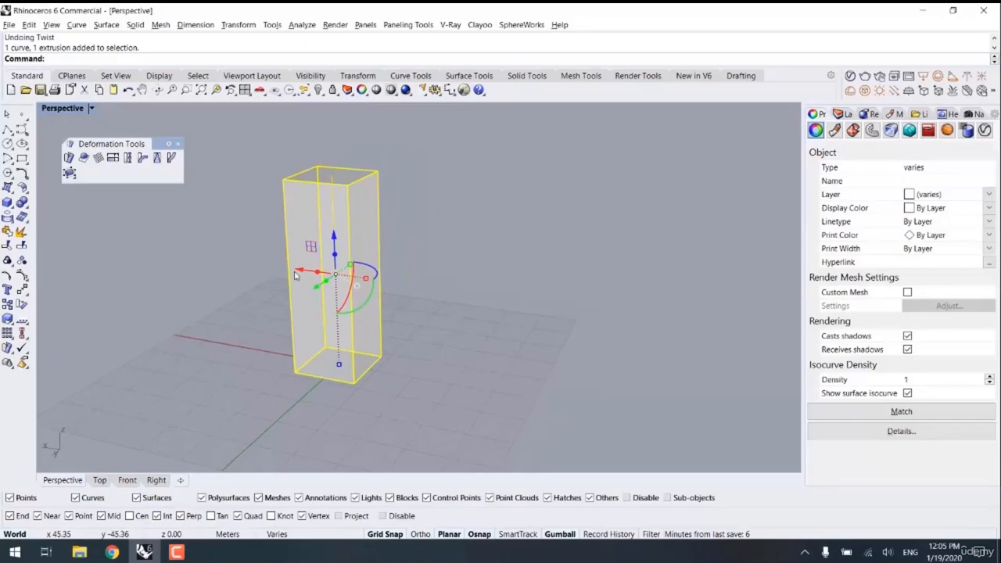
pyautogui.keyDown('alt'); pyautogui.moveTo(299, 273); pyautogui.dragTo(494, 301); pyautogui.keyUp('alt')
pyautogui.click(416, 194)
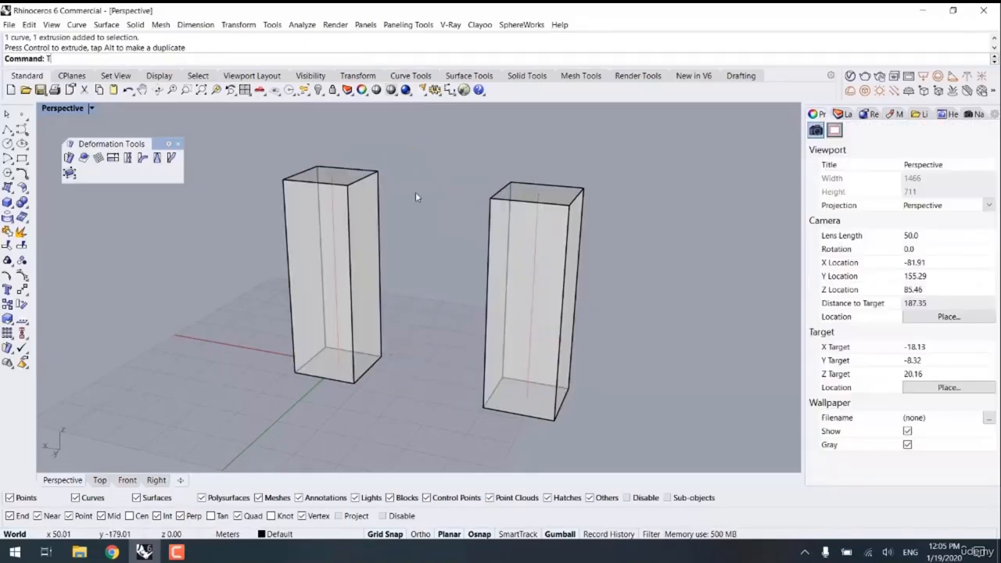
# - Twist the original box around the full height of its centre line with Infinite=Yes
pyautogui.press('Return')
pyautogui.click(372, 210)
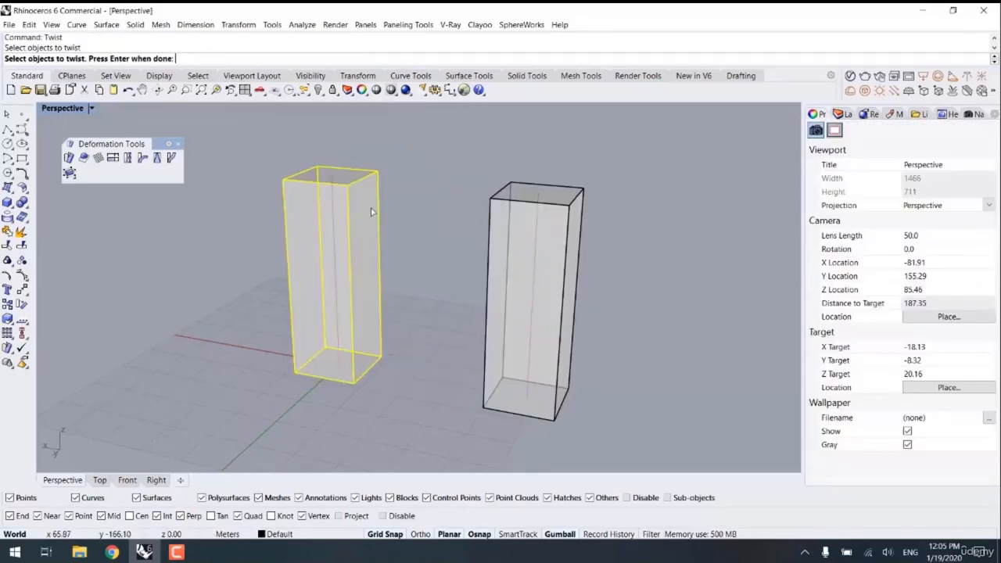
pyautogui.press('Return')
pyautogui.click(339, 362)
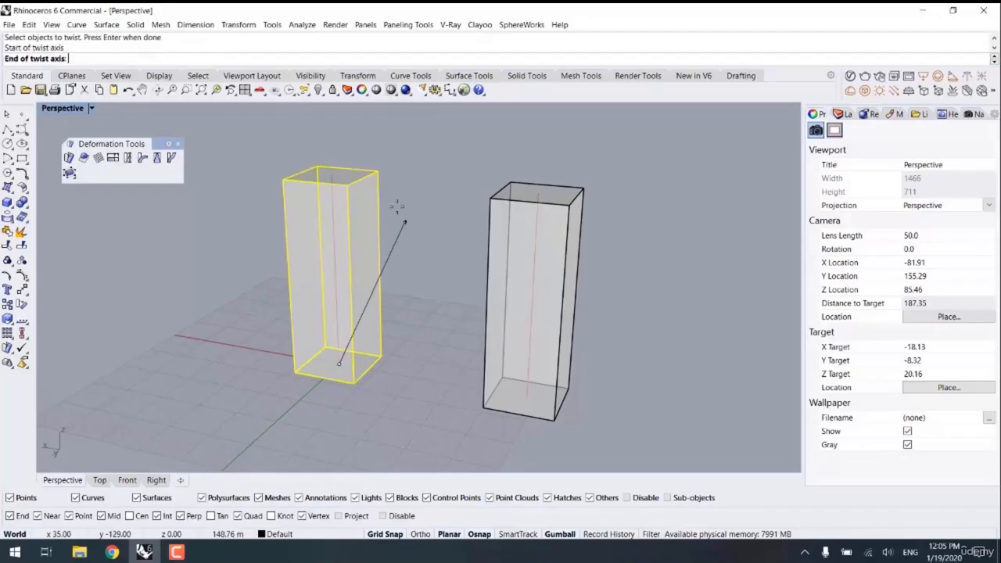
pyautogui.click(330, 175)
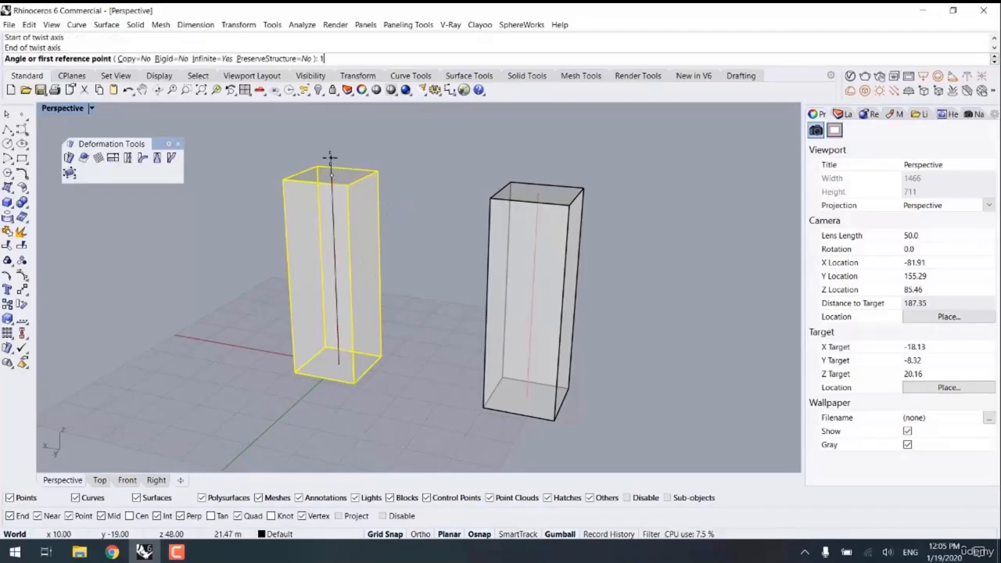
pyautogui.press('Return')
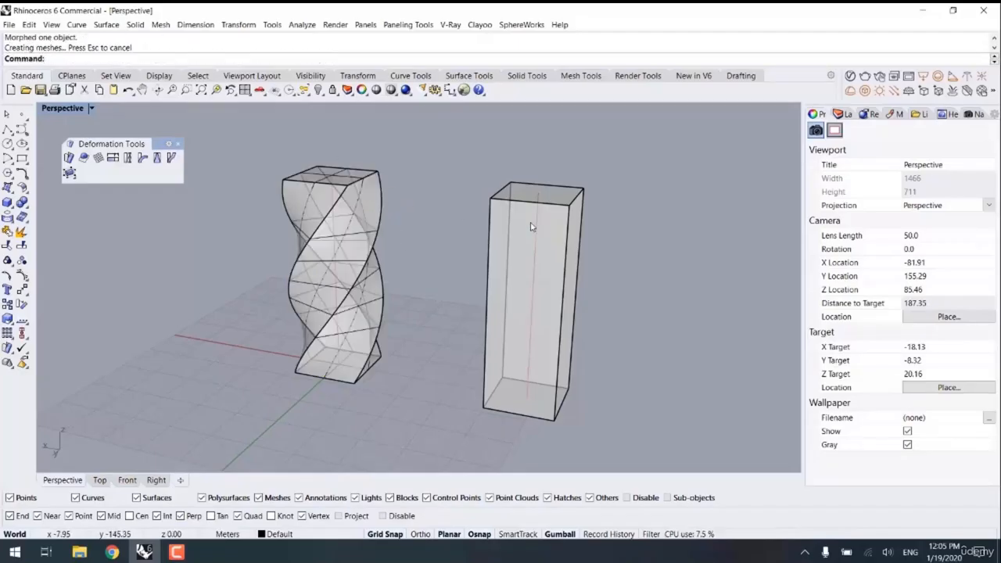
# - Twist the copied box by 180 degrees around the lower half of its centre line with Infinite=Yes
pyautogui.click(578, 205)
pyautogui.press('Return')
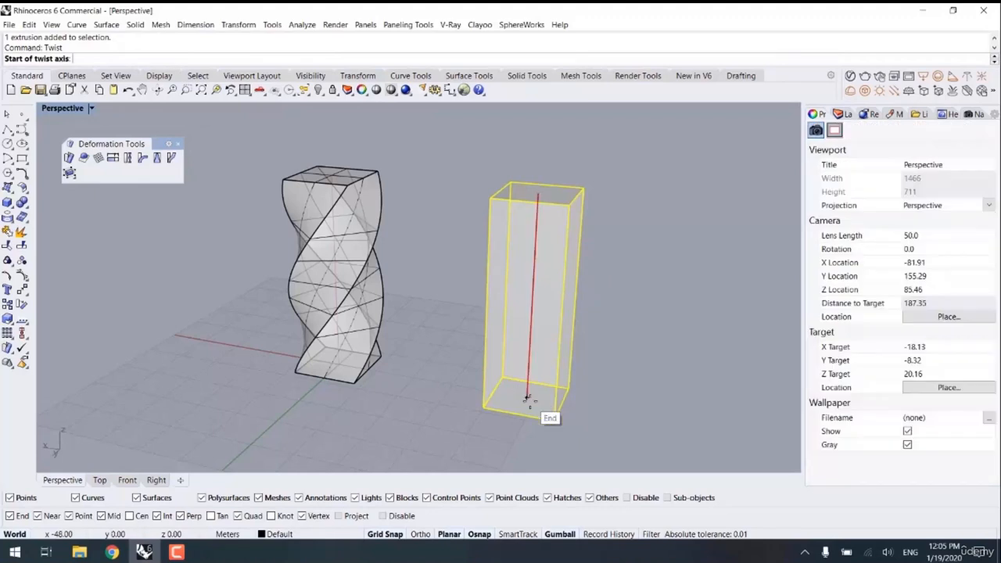
pyautogui.click(529, 399)
pyautogui.click(531, 295)
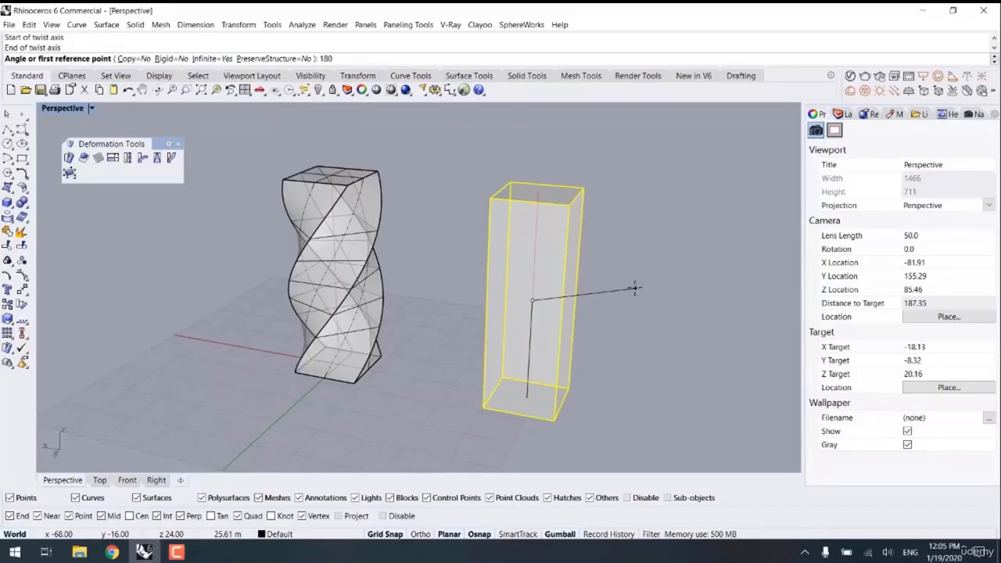
pyautogui.moveTo(607, 341); pyautogui.dragTo(603, 318, button='right')
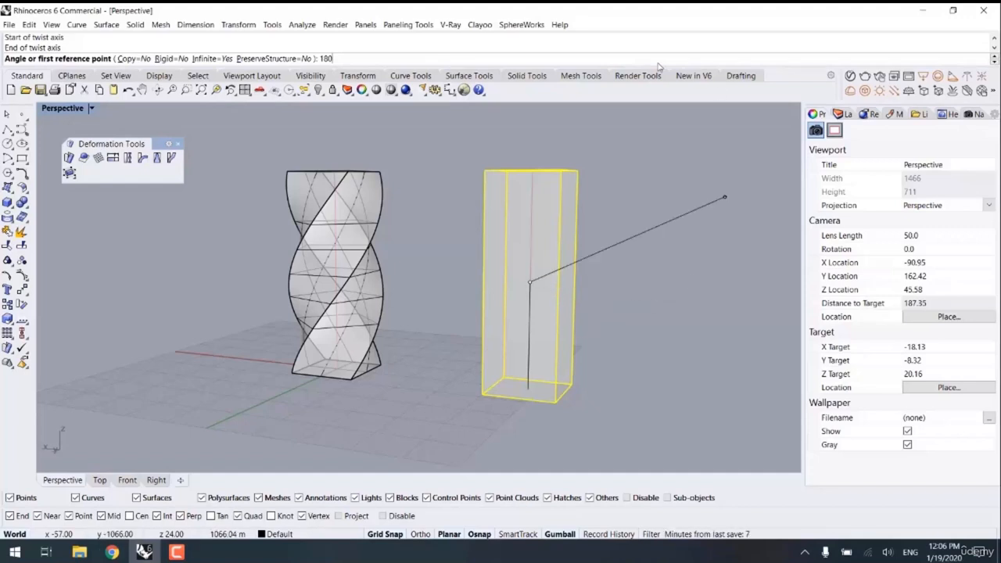
pyautogui.write('0')
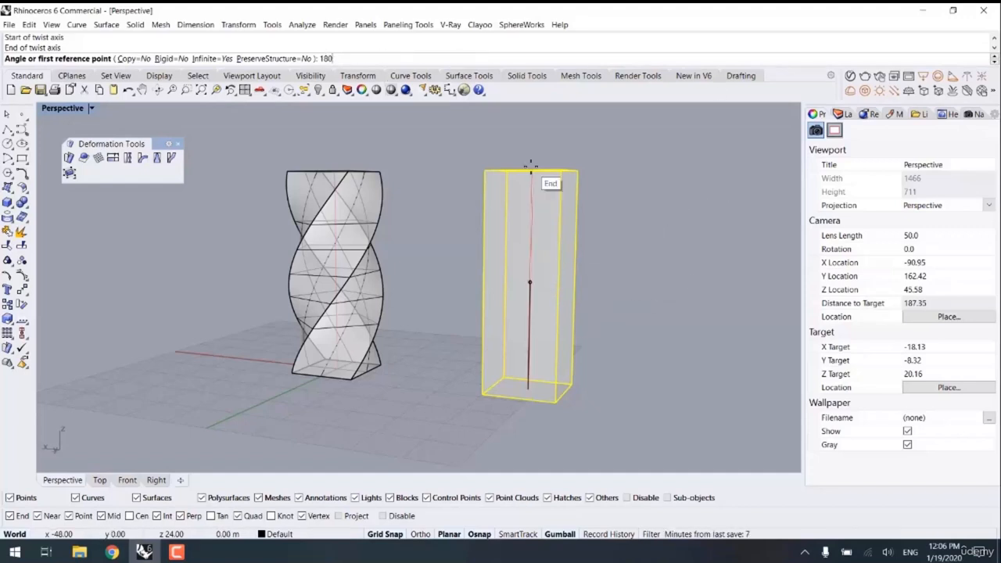
pyautogui.press('Return')
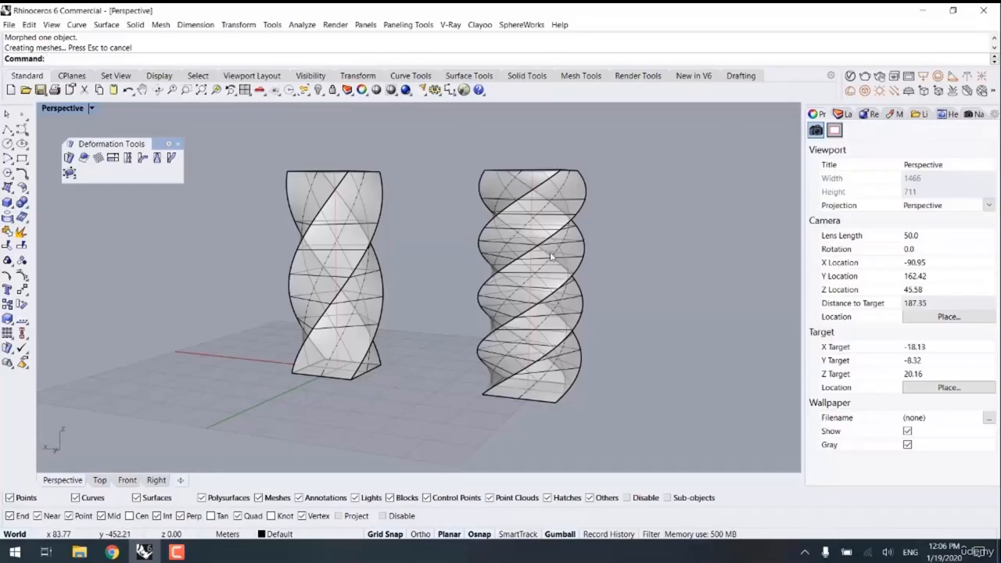
# - Undo the twists of both boxes and clear the selection
pyautogui.moveTo(538, 377); pyautogui.dragTo(532, 394, button='right')
pyautogui.hotkey('ctrl', 'z')
pyautogui.hotkey('ctrl', 'z')
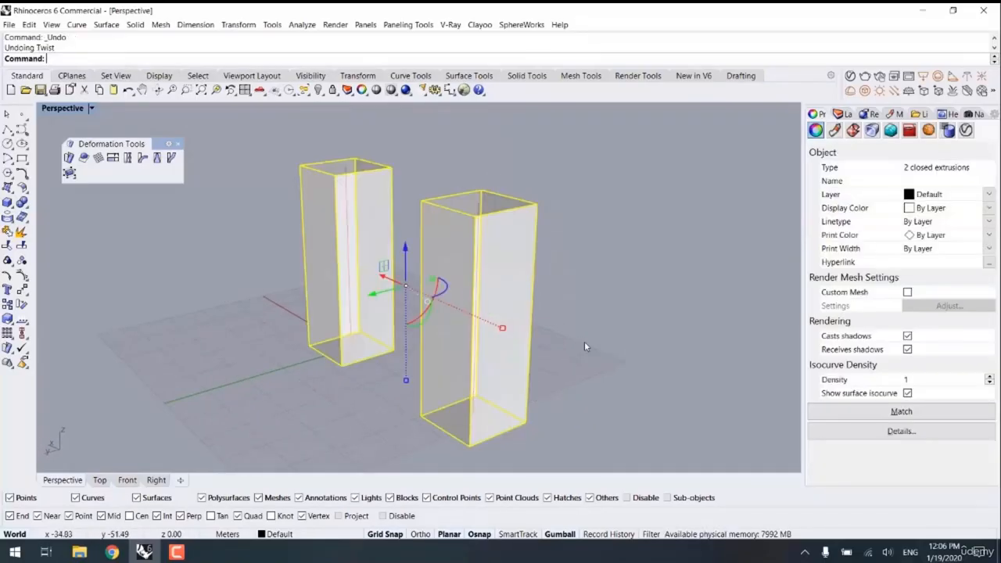
pyautogui.click(584, 341)
pyautogui.moveTo(476, 319); pyautogui.dragTo(558, 313, button='right')
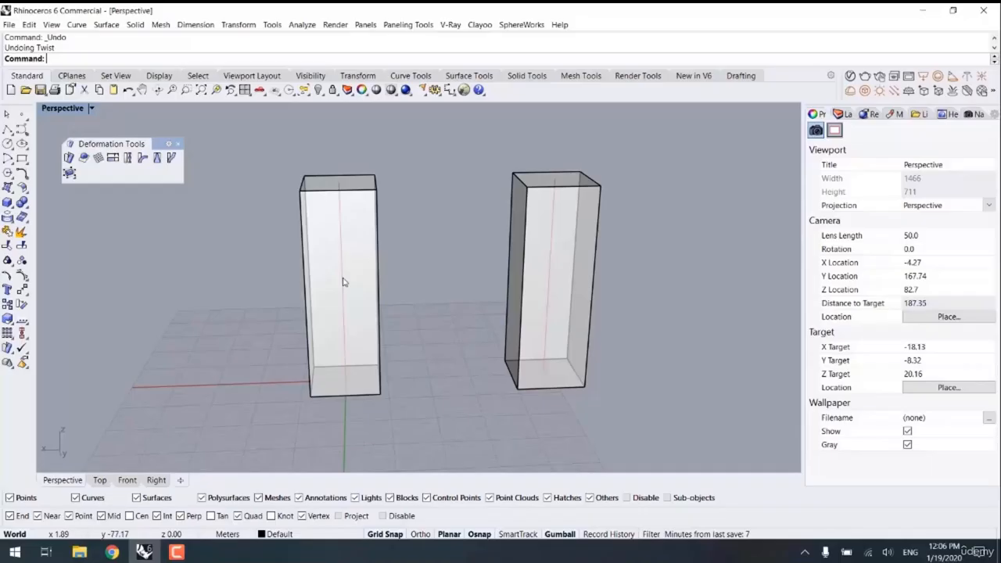
# - Define a Twist of the original box around the lower half of its centre line with Infinite=No and Copy=Yes
pyautogui.click(343, 281)
pyautogui.press('Return')
pyautogui.click(339, 185)
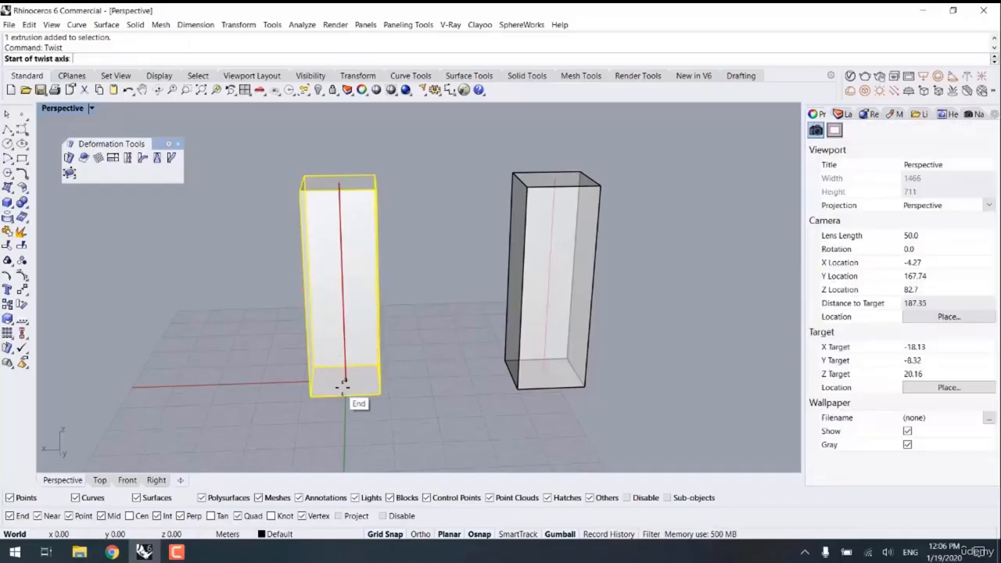
pyautogui.click(356, 293)
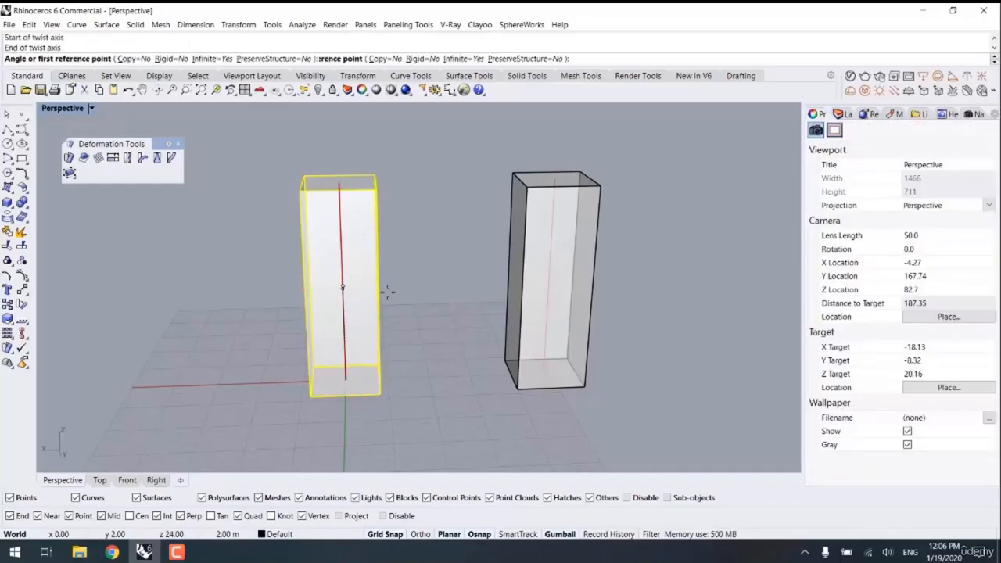
pyautogui.click(212, 59)
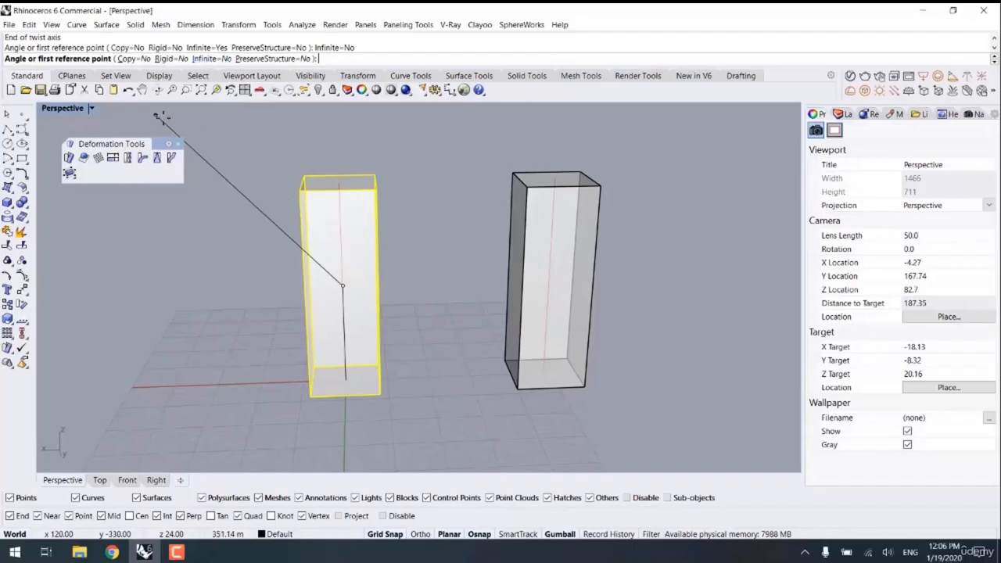
pyautogui.click(132, 59)
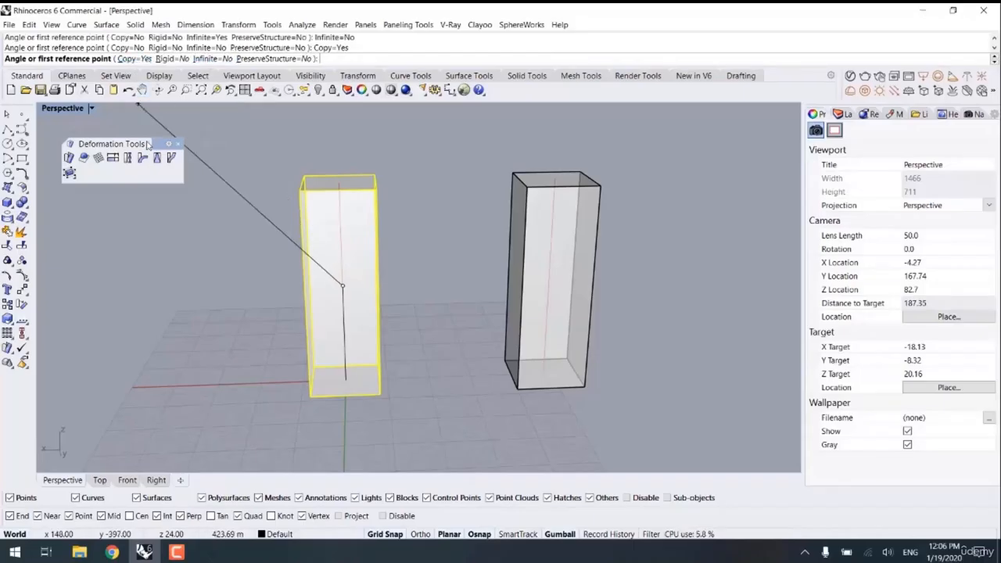
# - In the Top view, place a series of box copies twisted clockwise by progressively larger angles, starting from the positive Y direction
pyautogui.click(100, 480)
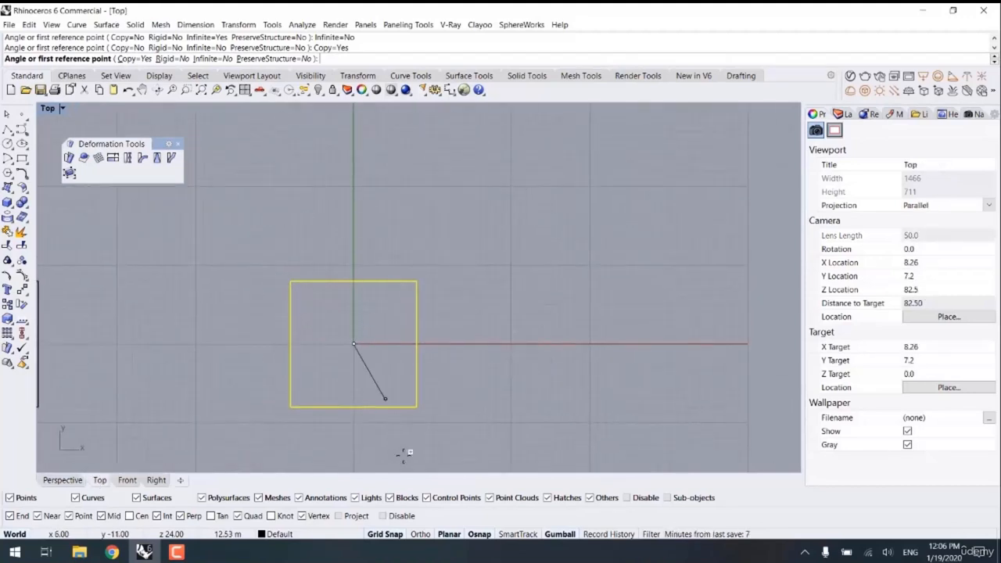
pyautogui.click(353, 192)
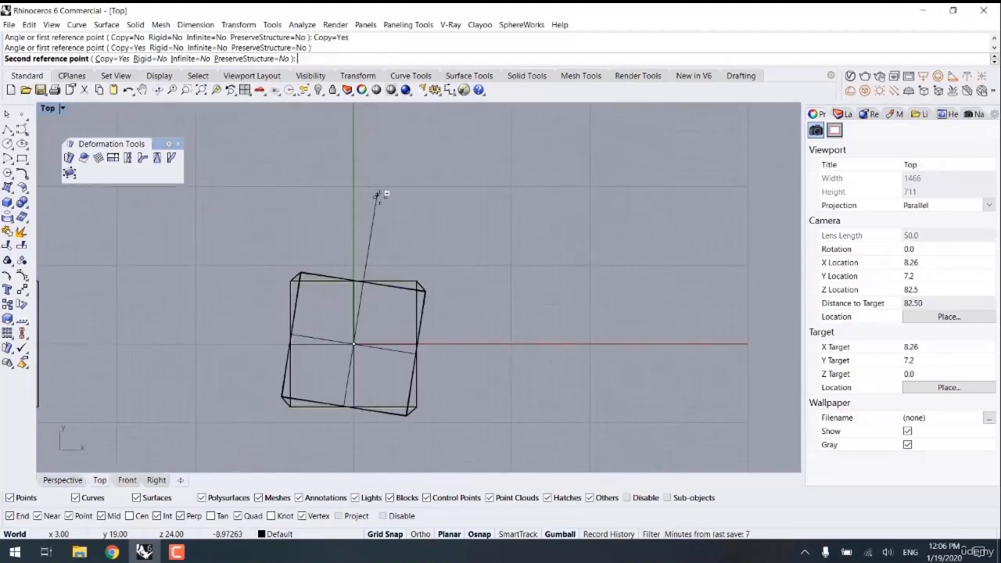
pyautogui.click(383, 196)
pyautogui.click(429, 223)
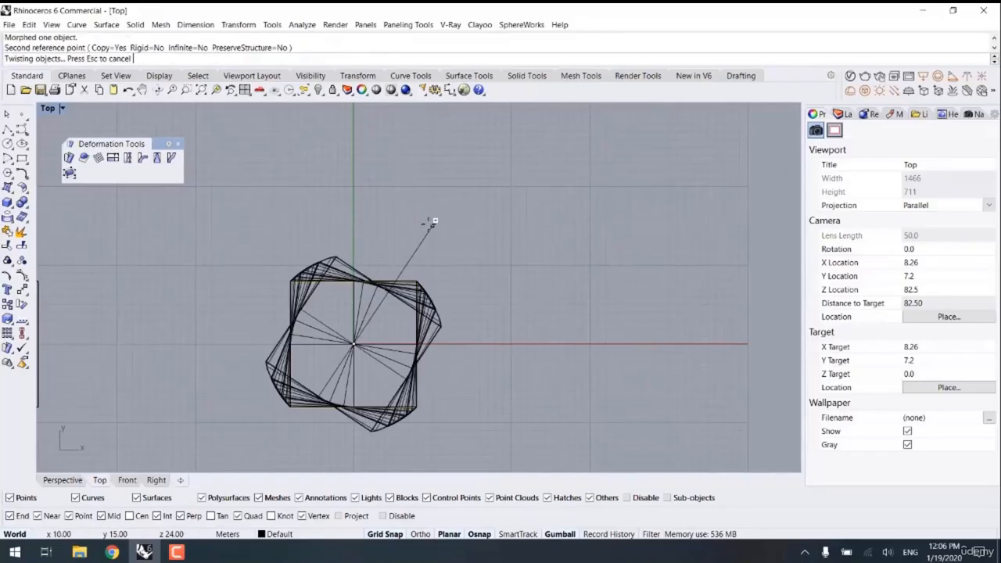
pyautogui.click(442, 233)
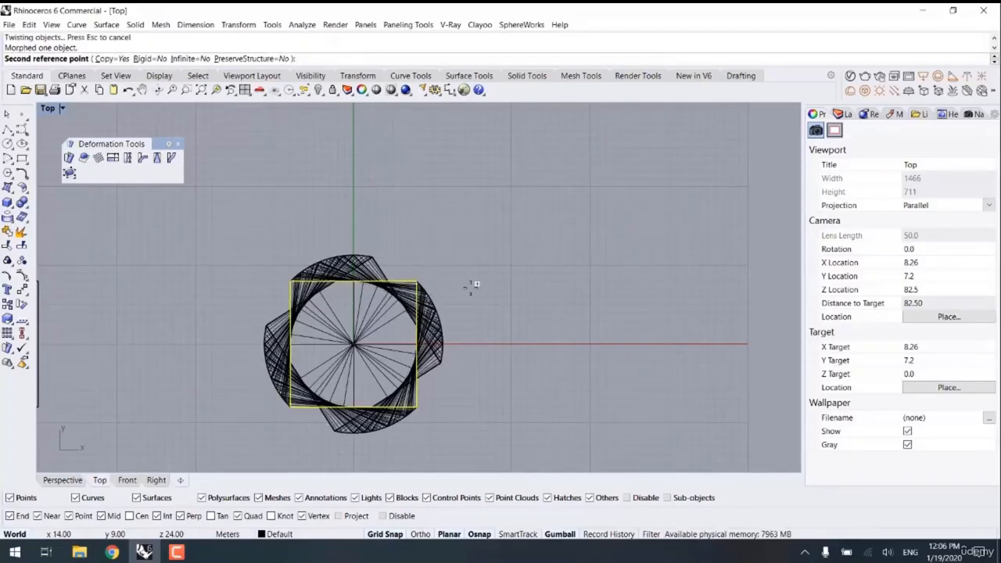
pyautogui.click(478, 313)
pyautogui.press('Return')
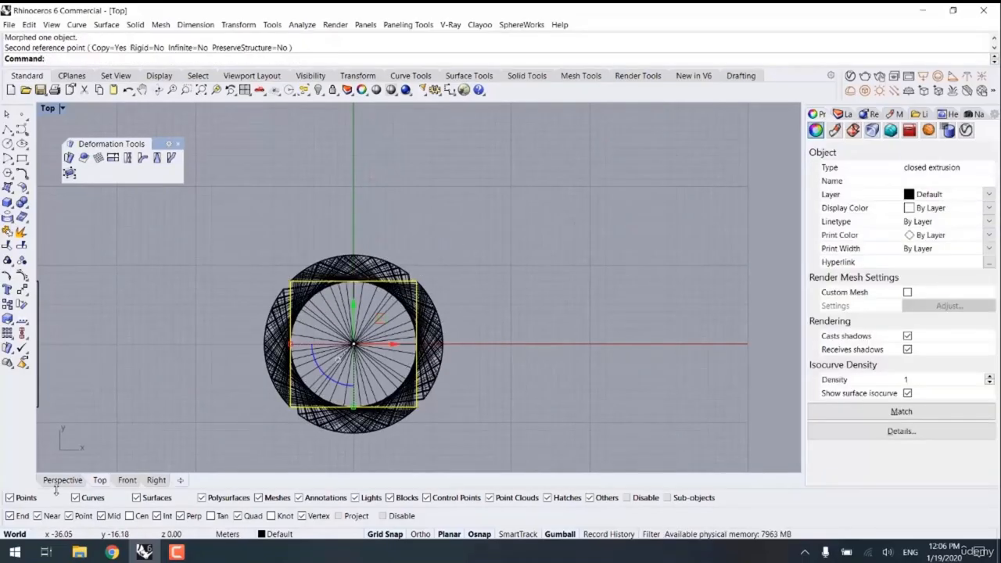
# - Examine the overlapping twisted copies in the Perspective view with Rendered display, from several sides and close to the twisted lower half
pyautogui.click(78, 479)
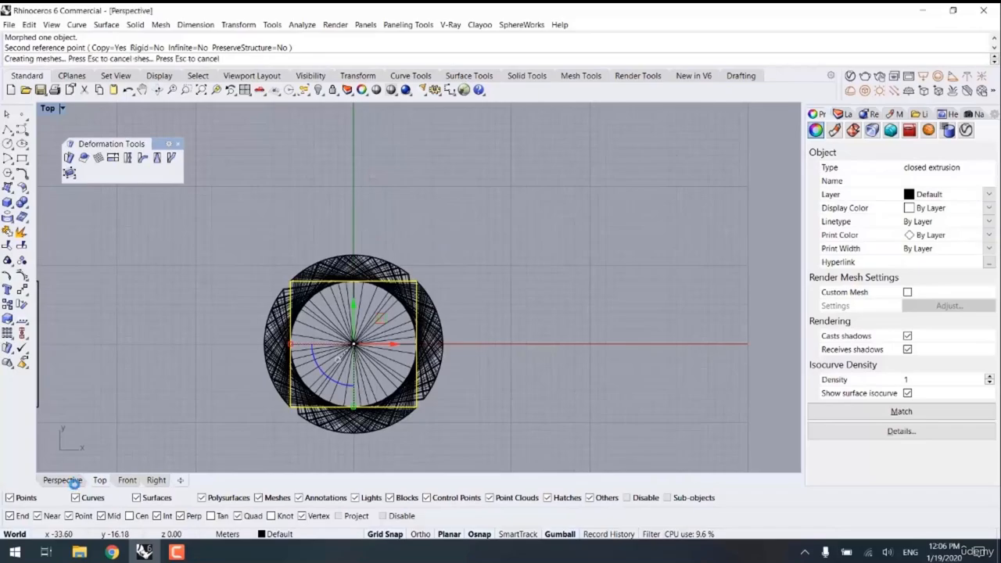
pyautogui.click(444, 325)
pyautogui.middleClick(450, 321)
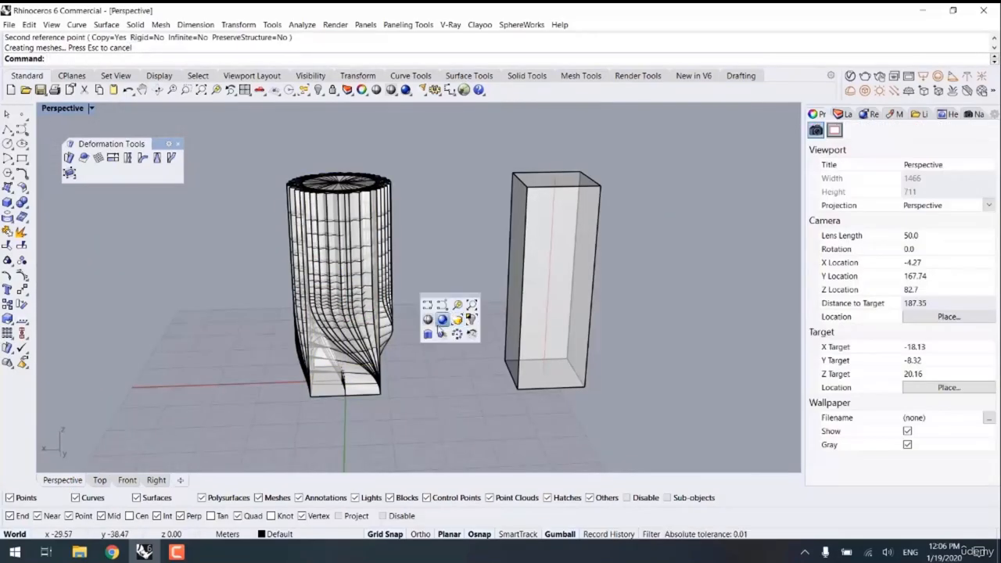
pyautogui.click(456, 319)
pyautogui.moveTo(377, 302); pyautogui.dragTo(261, 208, button='right')
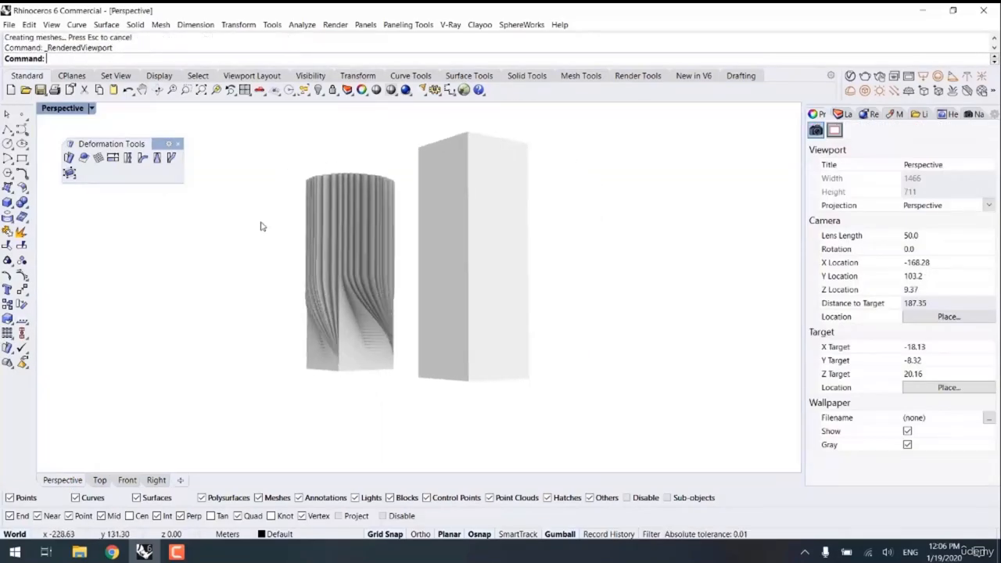
pyautogui.scroll(5, 284, 239)
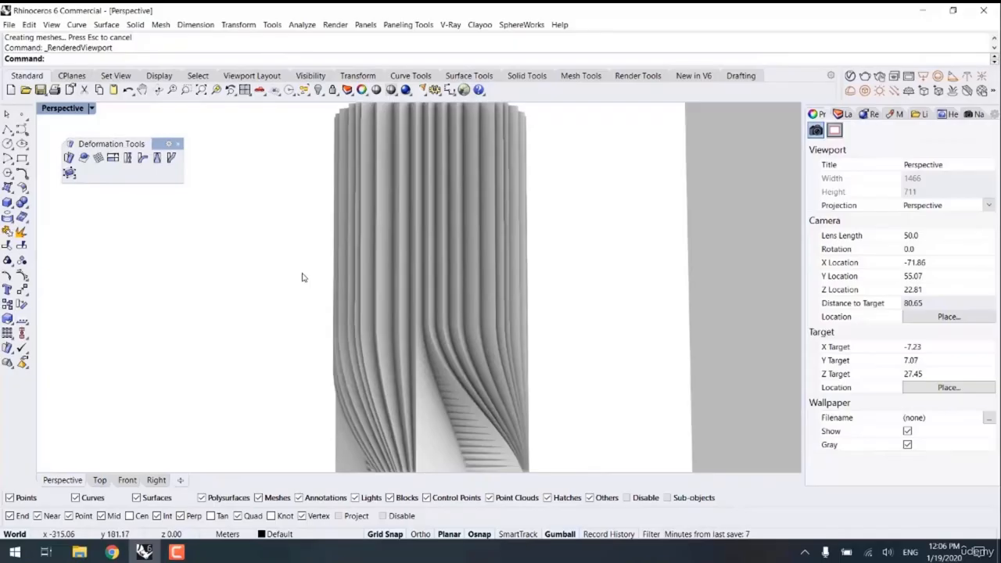
pyautogui.scroll(-3, 308, 283)
pyautogui.moveTo(310, 290); pyautogui.dragTo(470, 311, button='right')
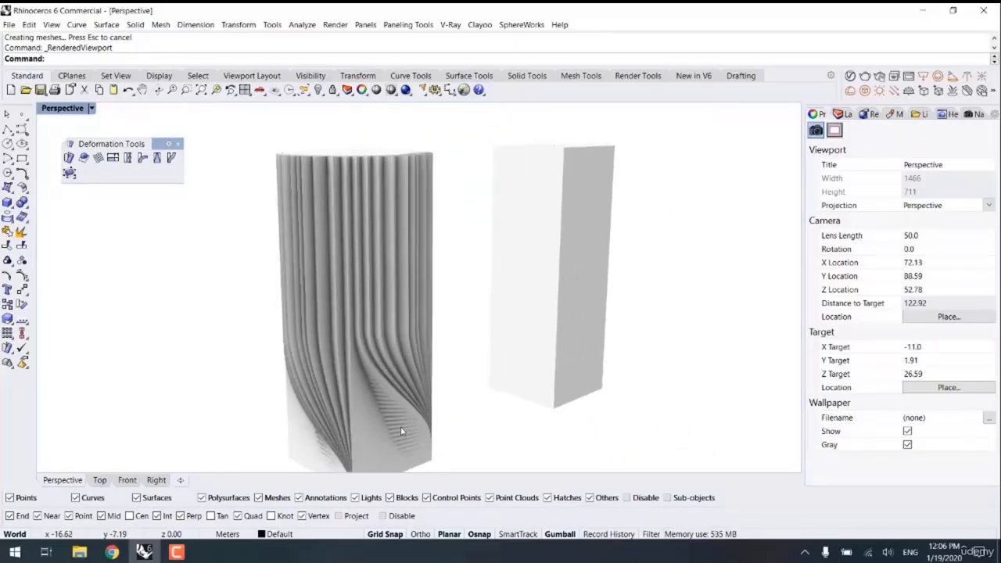
pyautogui.scroll(2, 400, 426)
pyautogui.moveTo(400, 426); pyautogui.dragTo(366, 389, button='right')
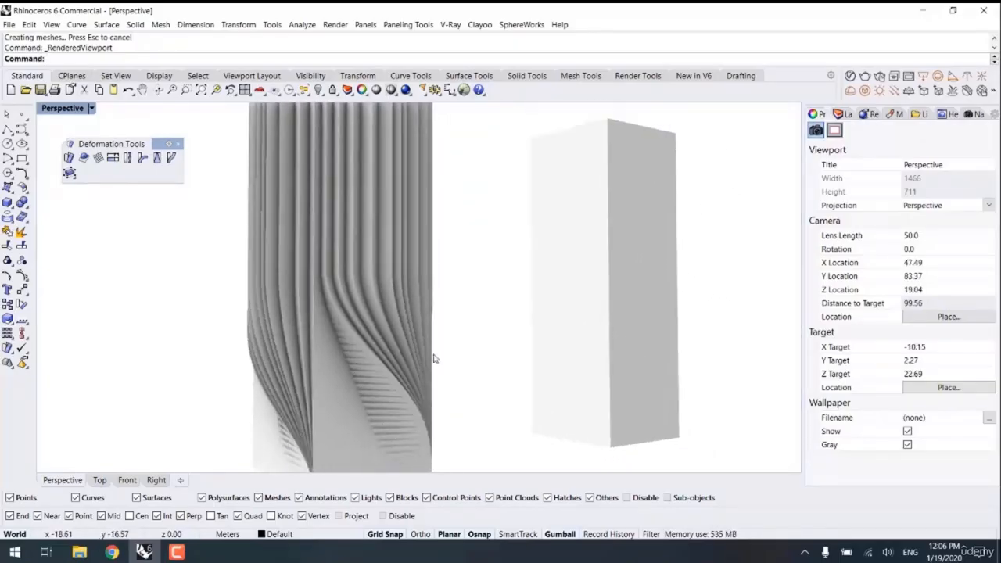
# - Set the document's render mesh quality to Custom with a density of 1.0
pyautogui.click(434, 90)
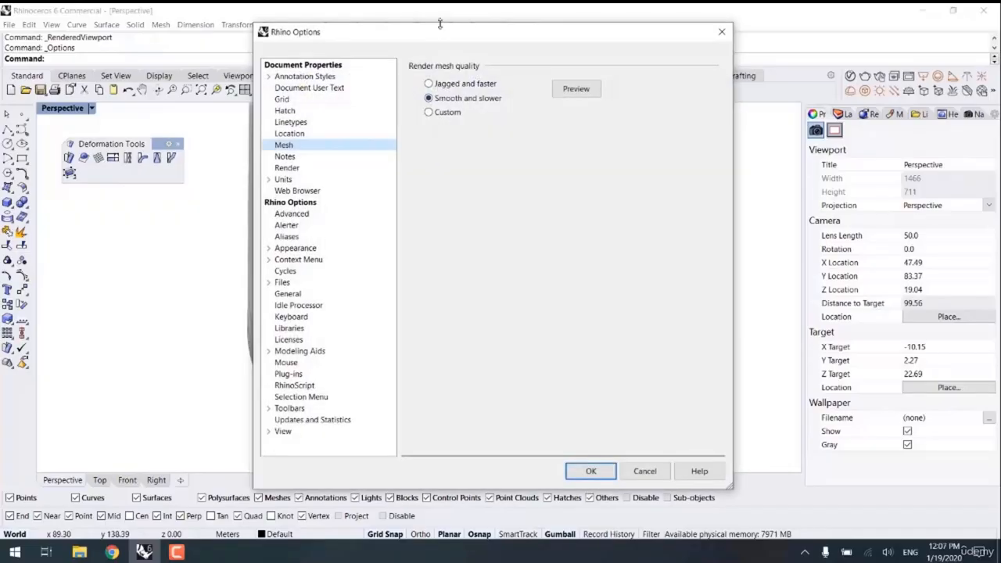
pyautogui.moveTo(520, 54); pyautogui.dragTo(695, 112)
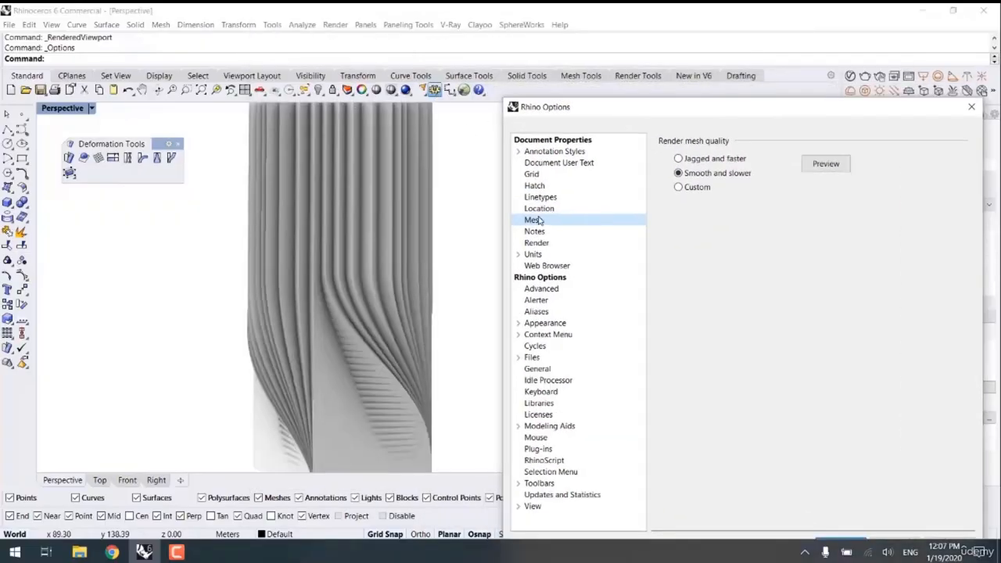
pyautogui.click(676, 186)
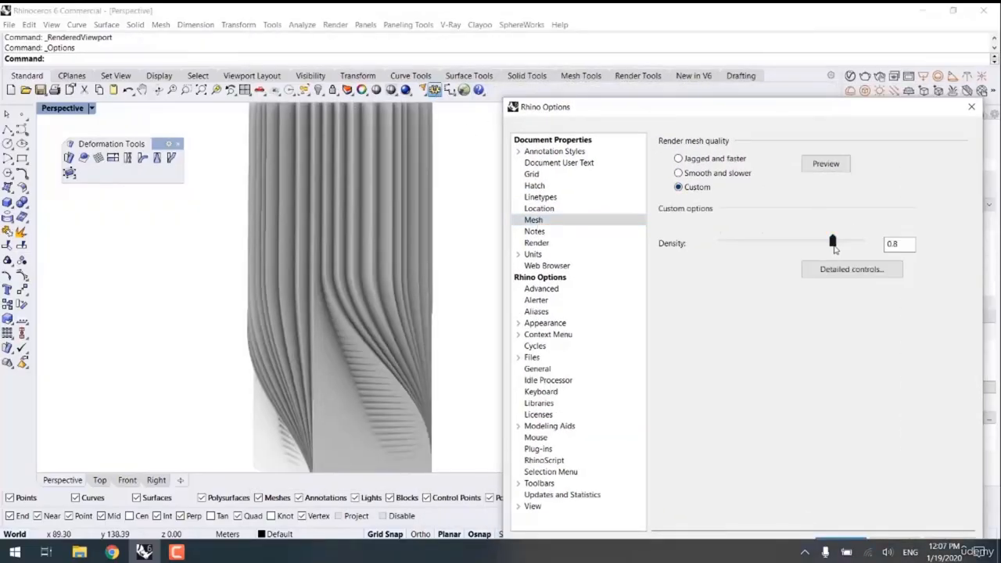
pyautogui.moveTo(833, 243); pyautogui.dragTo(860, 244)
pyautogui.moveTo(821, 114); pyautogui.dragTo(774, 45)
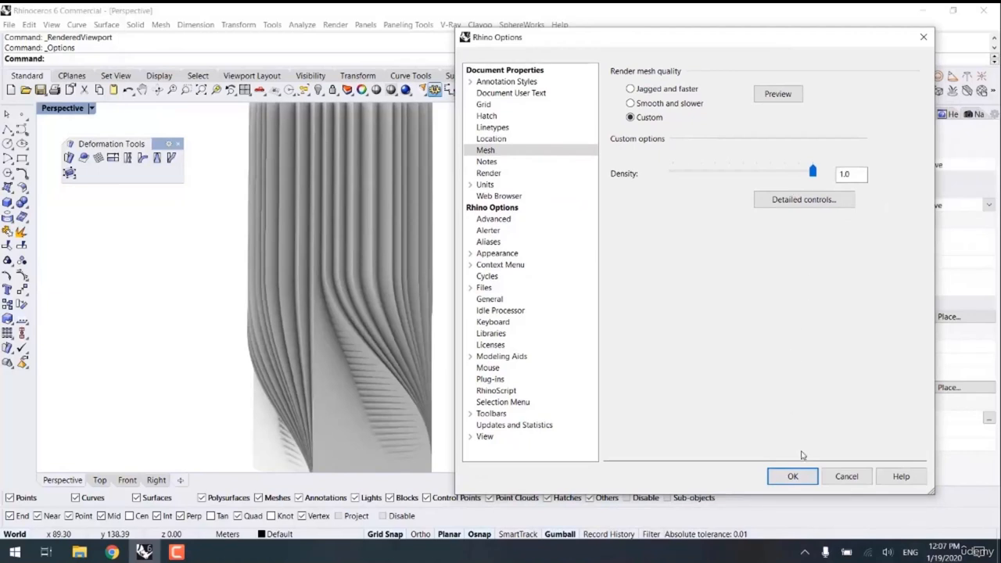
pyautogui.click(790, 476)
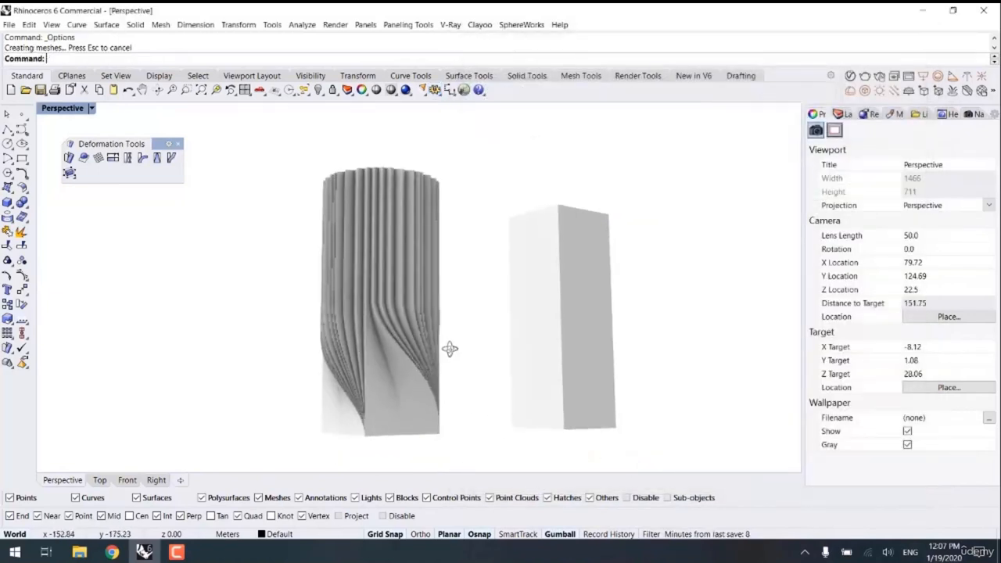
# - Undo the twisted copies of the original box and return the Perspective view to Ghosted display
pyautogui.moveTo(450, 349); pyautogui.dragTo(531, 322, button='right')
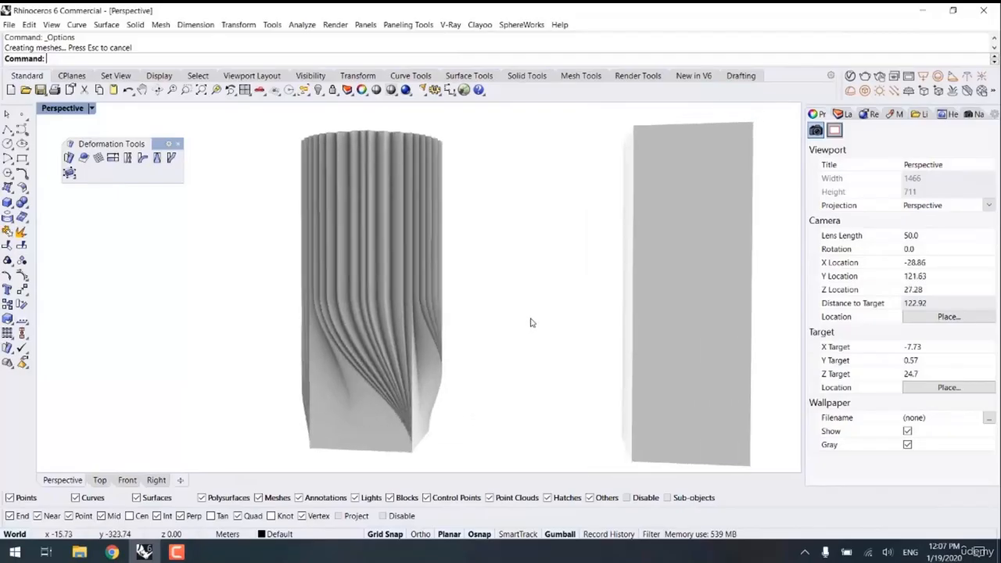
pyautogui.hotkey('ctrl', 'z')
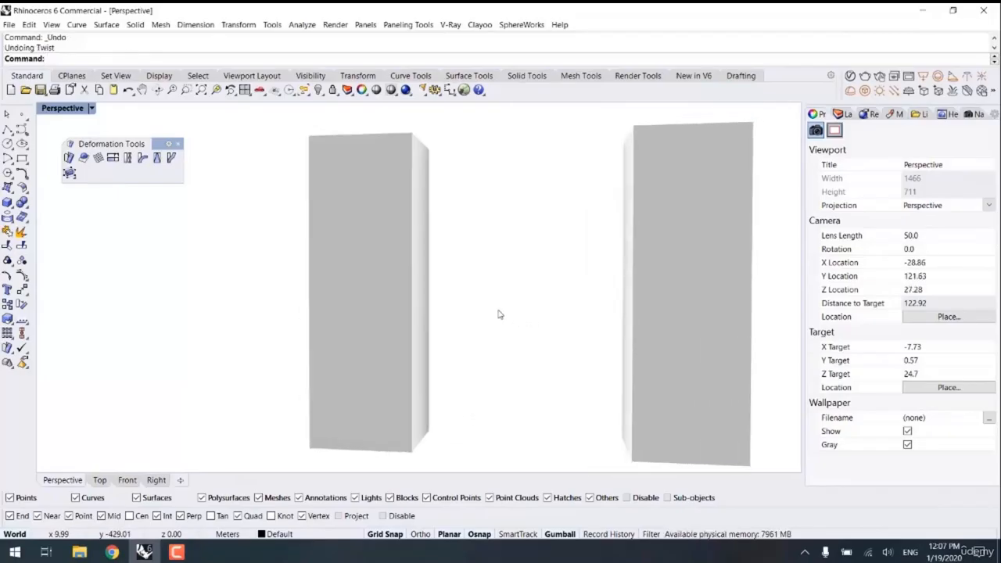
pyautogui.hotkey('ctrl', 'alt', 's')
pyautogui.moveTo(465, 309); pyautogui.dragTo(474, 319, button='right')
pyautogui.hotkey('ctrl', 'alt', 'g')
pyautogui.moveTo(440, 275); pyautogui.dragTo(502, 303, button='right')
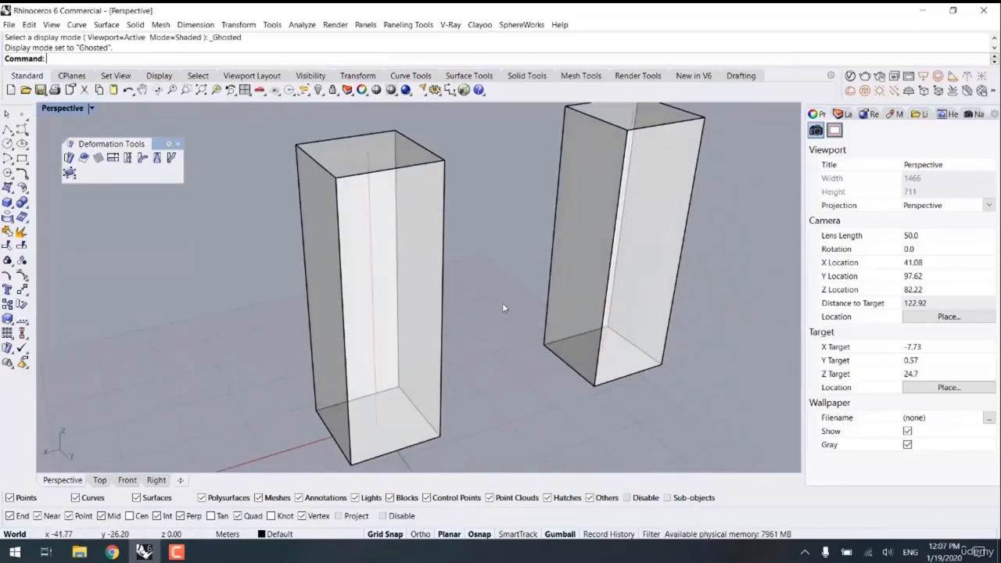
# - Delete the copied box together with its centre line, leaving the original box and line
pyautogui.scroll(-2, 464, 314)
pyautogui.scroll(-2, 430, 283)
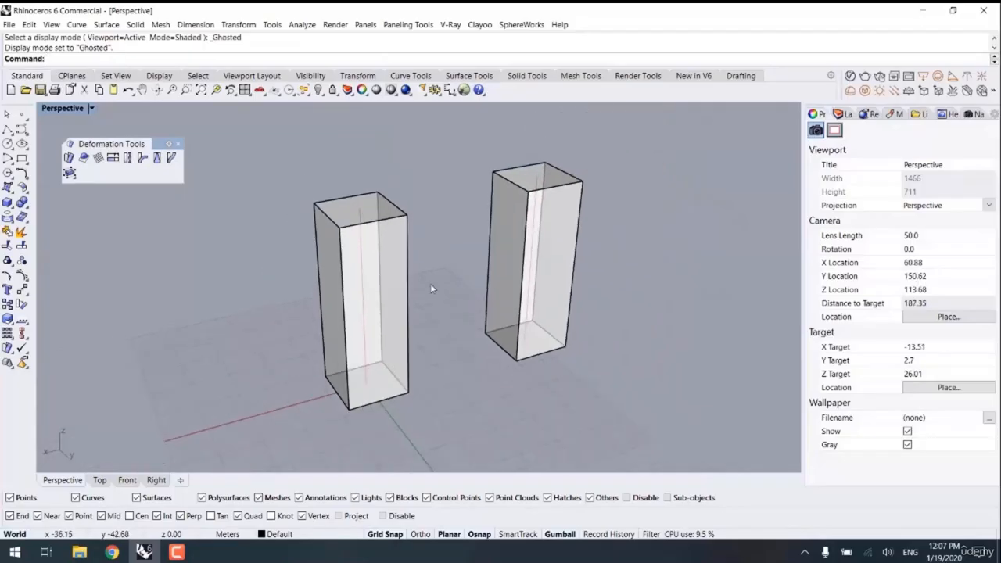
pyautogui.moveTo(430, 288); pyautogui.dragTo(603, 212, button='right')
pyautogui.click(475, 317)
pyautogui.press('Delete')
# - Try to scale the remaining box along its height with Scale1D, using a vertical edge's bottom and top corners as references
pyautogui.write('SC')
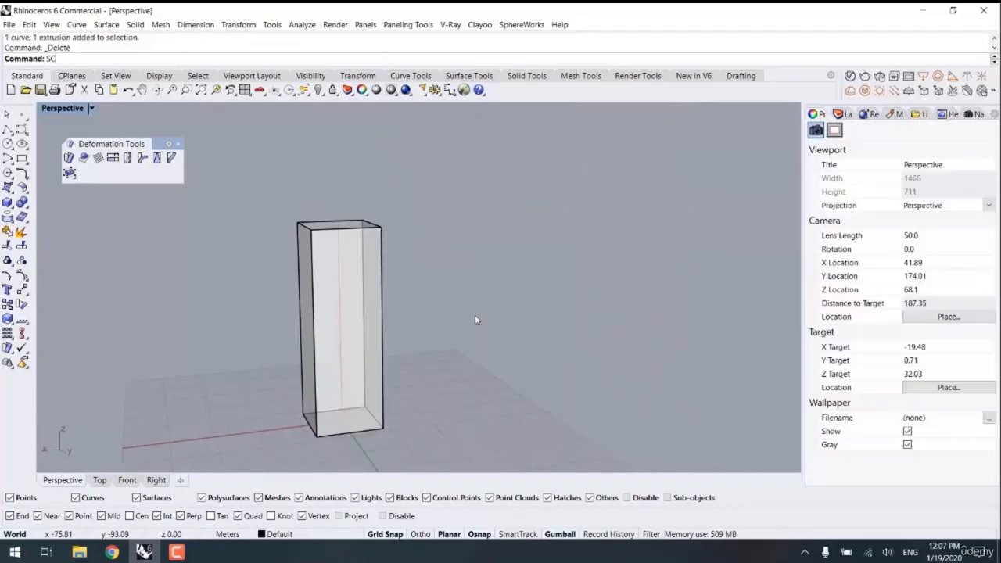
pyautogui.press('Return')
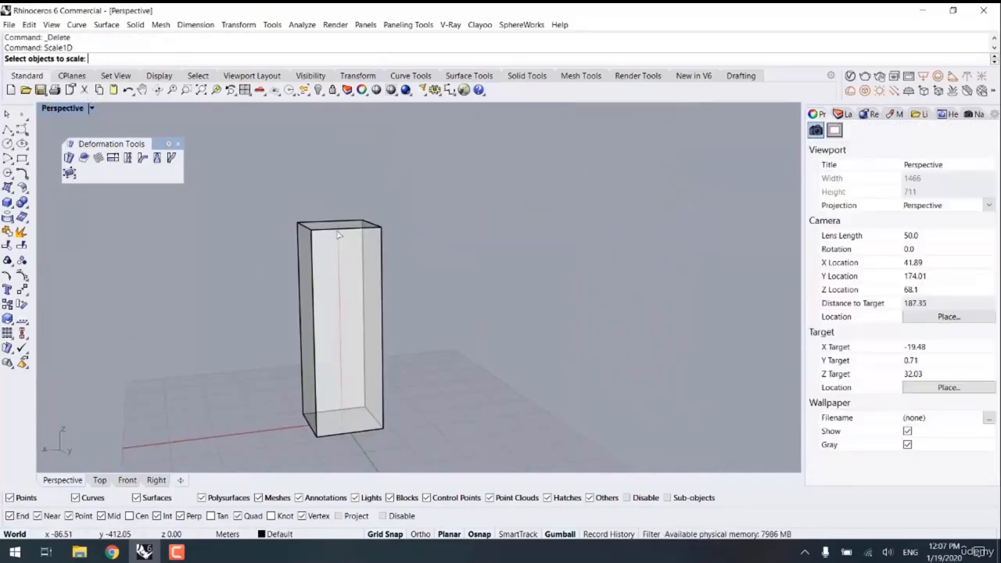
pyautogui.click(382, 360)
pyautogui.press('Return')
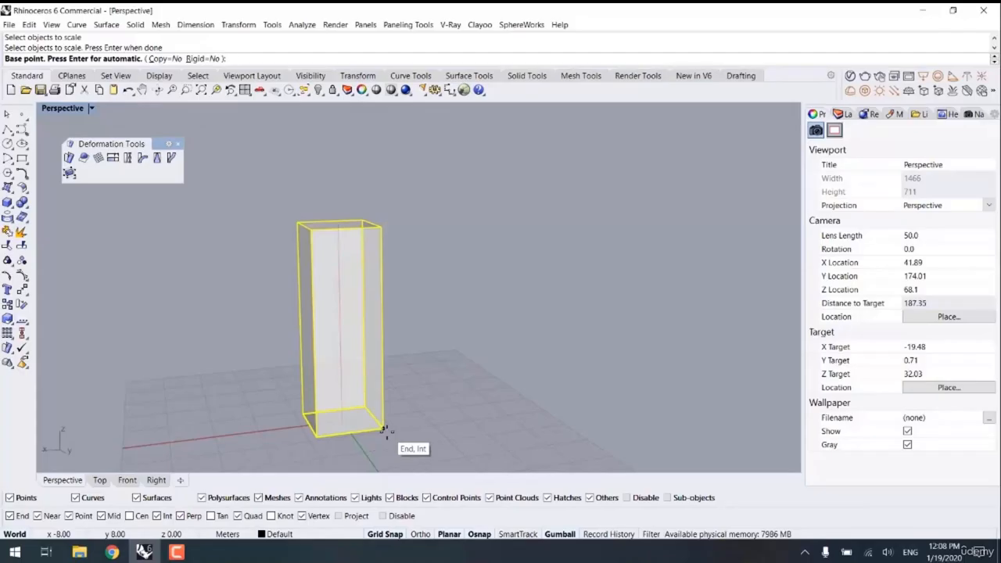
pyautogui.click(383, 429)
pyautogui.click(381, 226)
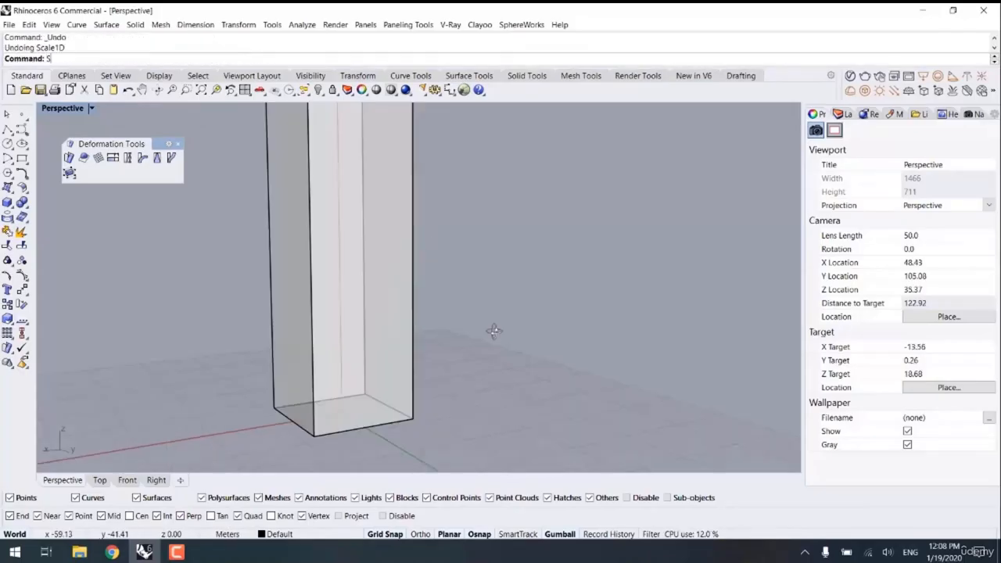
# - Scale the box in the vertical direction only, from its bottom corner, to a slab about 5.86 m high
pyautogui.scroll(-7, 480, 368)
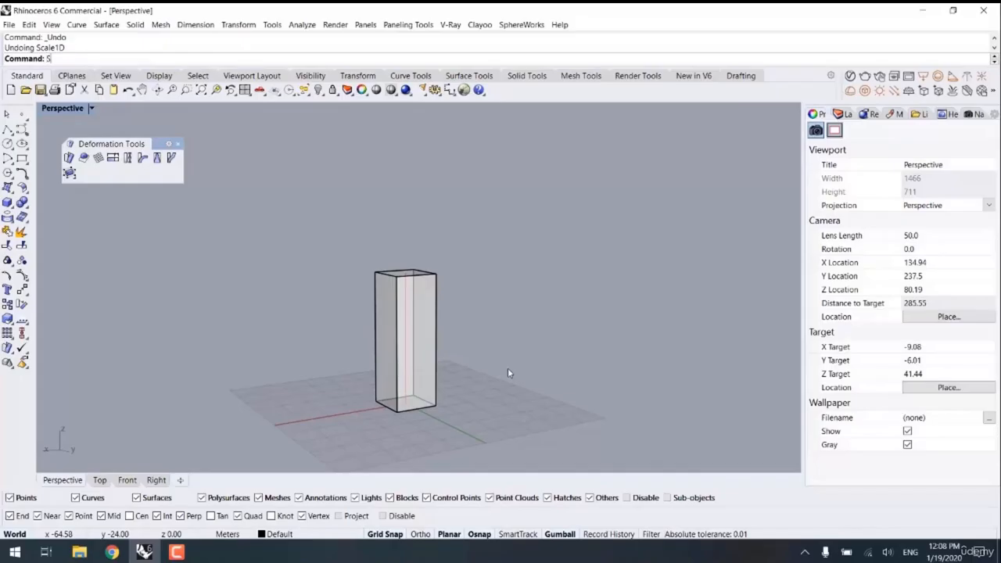
pyautogui.write('cale')
pyautogui.press('Return')
pyautogui.click(414, 344)
pyautogui.press('Return')
pyautogui.click(436, 405)
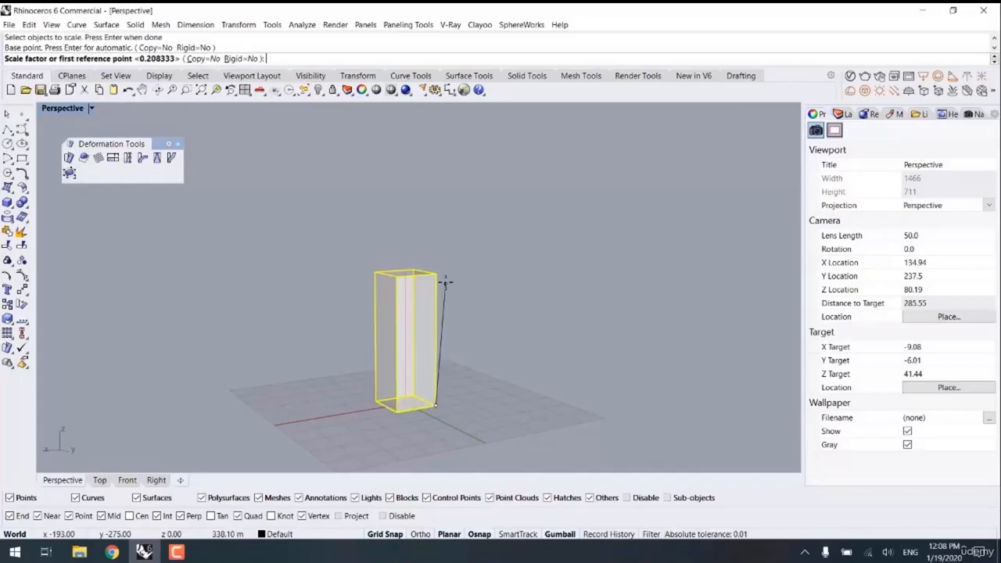
pyautogui.click(445, 281)
pyautogui.scroll(2, 443, 387)
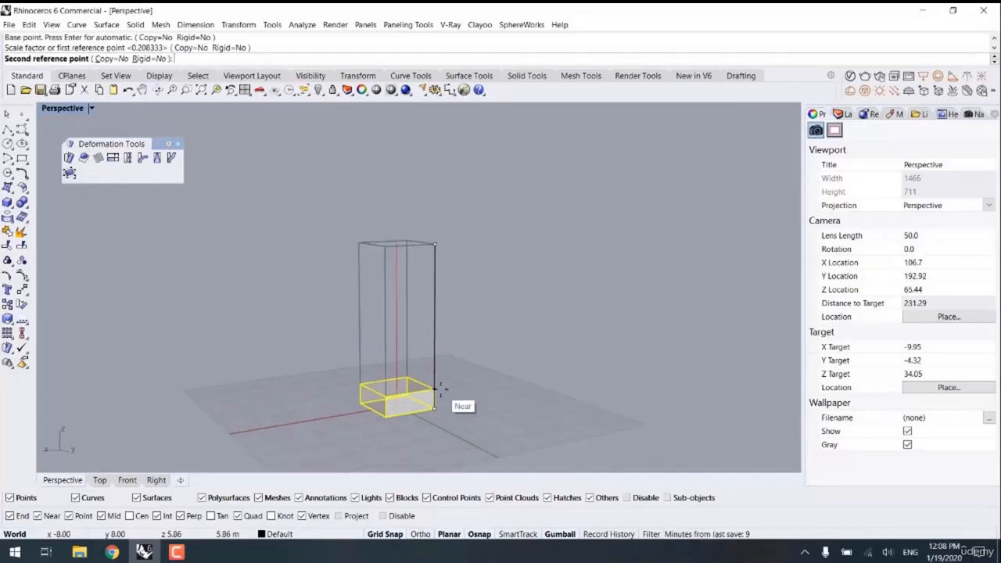
pyautogui.click(440, 388)
# - Array the slab linearly into 8 items stacked upward, using its bottom and top corners as the spacing
pyautogui.scroll(-2, 481, 384)
pyautogui.click(374, 398)
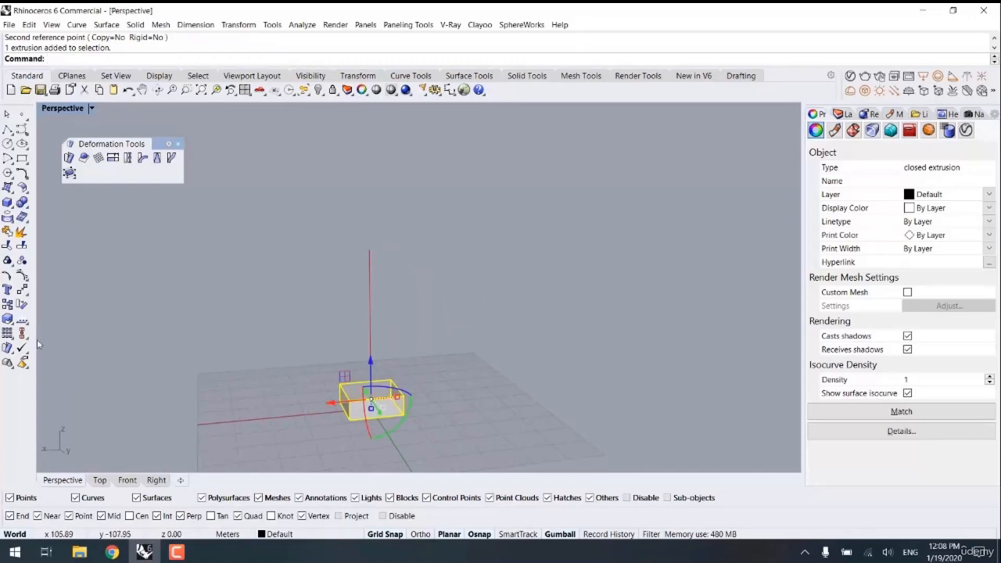
pyautogui.click(11, 336)
pyautogui.click(97, 336)
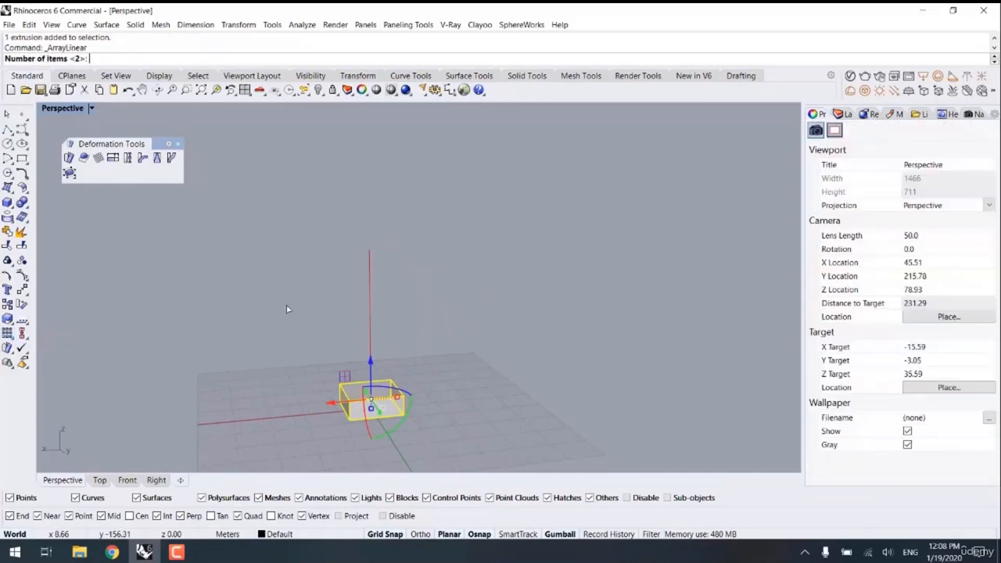
pyautogui.press('Return')
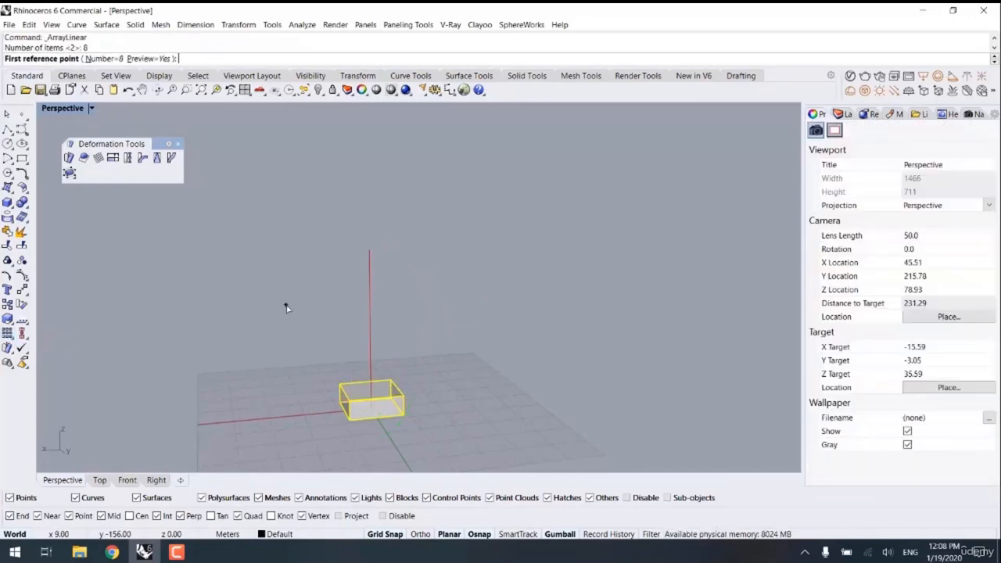
pyautogui.click(403, 413)
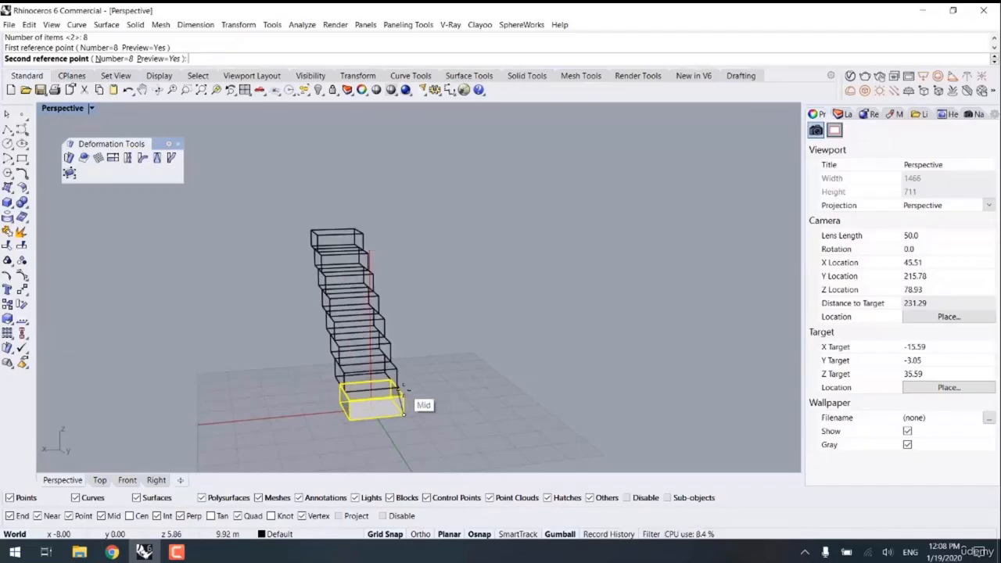
pyautogui.click(403, 393)
# - Move the top end point of the centre line vertically to the top level of the slab stack
pyautogui.moveTo(479, 338); pyautogui.dragTo(374, 247, button='right')
pyautogui.scroll(10, 373, 243)
pyautogui.click(356, 259)
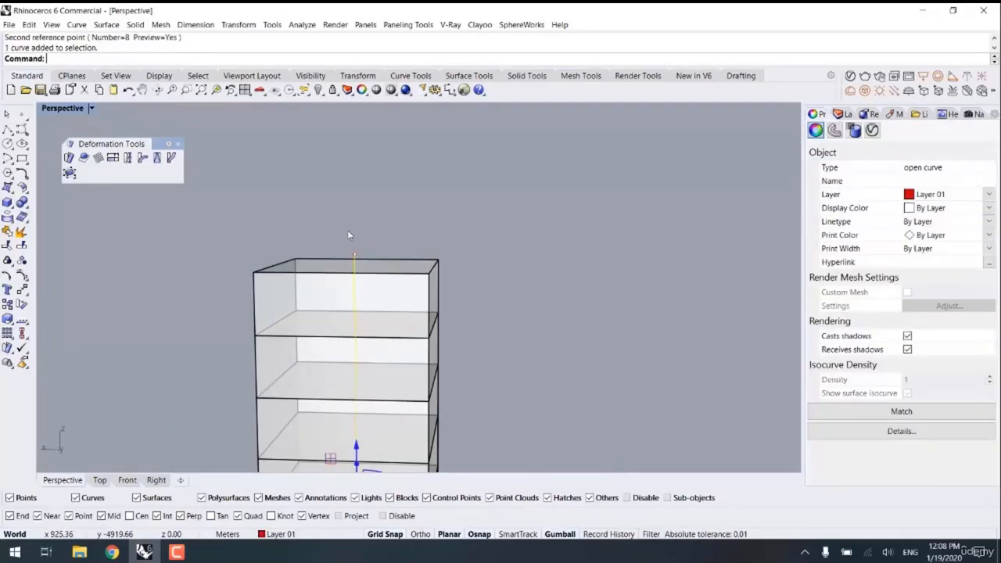
pyautogui.moveTo(335, 207); pyautogui.dragTo(376, 269)
pyautogui.click(21, 289)
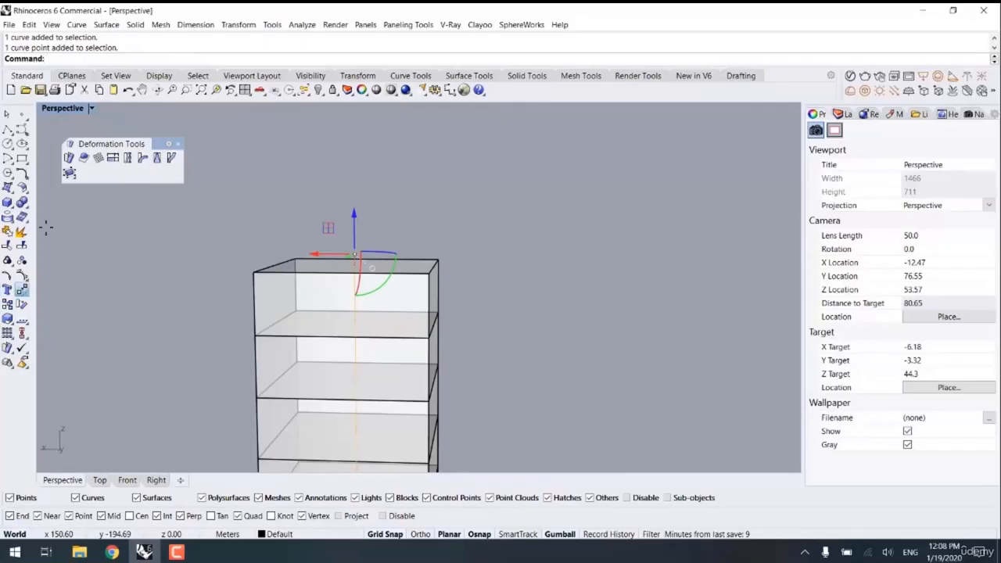
pyautogui.click(107, 60)
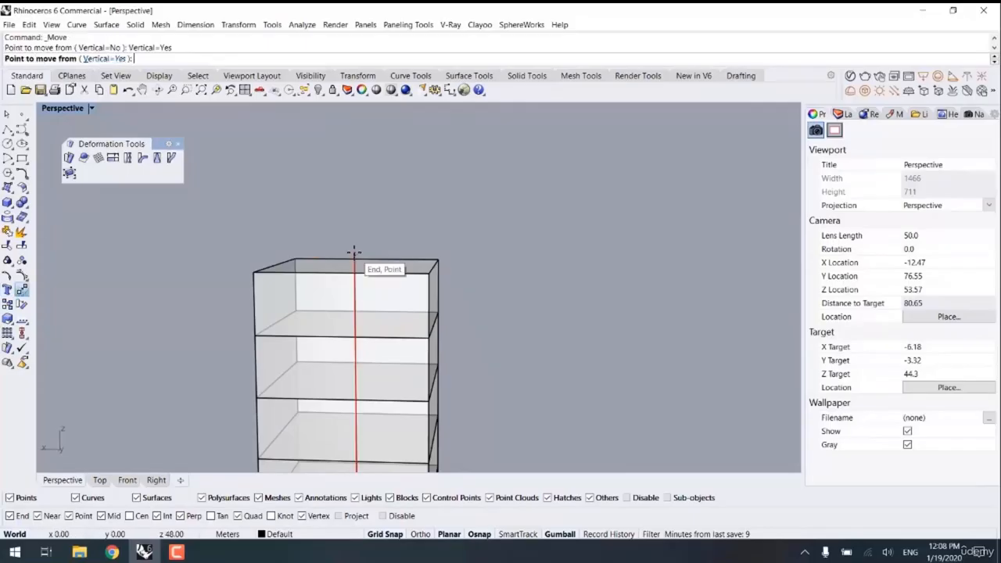
pyautogui.click(354, 257)
pyautogui.click(446, 283)
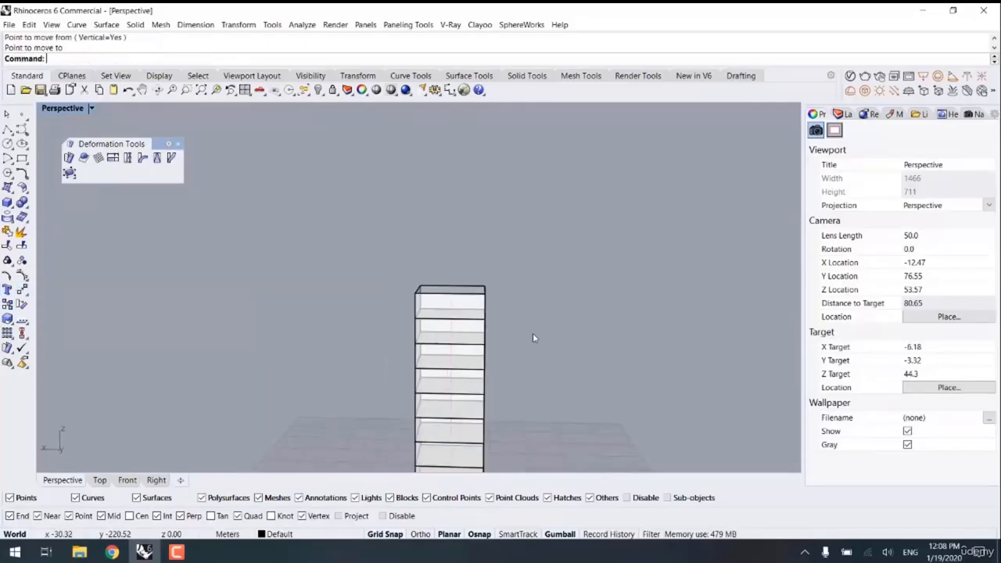
# - Assign every second slab of the stack, beginning with the second from the ground, to the red Layer 01
pyautogui.scroll(-5, 532, 332)
pyautogui.keyDown('shift'); pyautogui.moveTo(569, 376); pyautogui.dragTo(523, 308, button='right'); pyautogui.keyUp('shift')
pyautogui.click(450, 374)
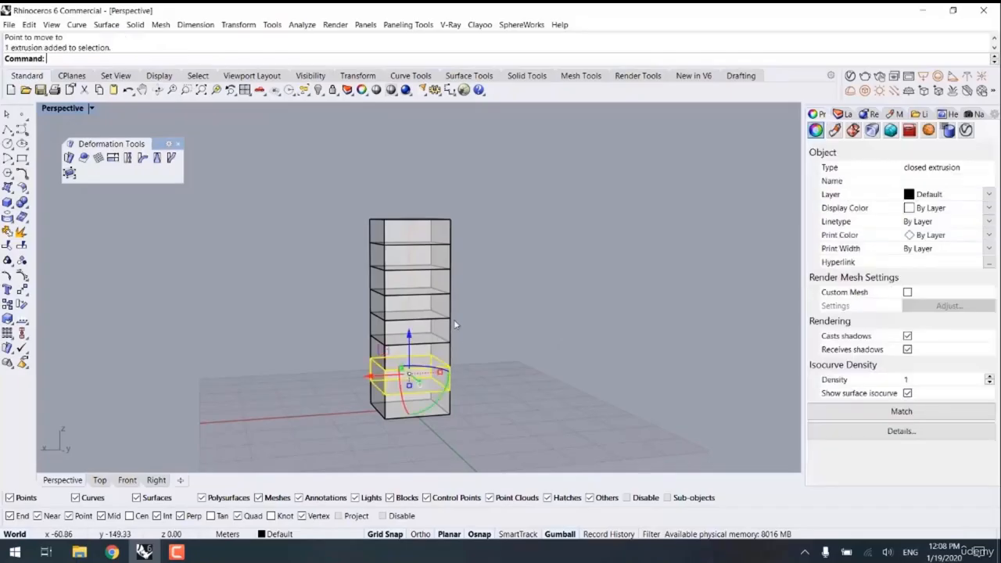
pyautogui.keyDown('shift'); pyautogui.click(452, 321); pyautogui.keyUp('shift')
pyautogui.keyDown('shift'); pyautogui.click(450, 270); pyautogui.keyUp('shift')
pyautogui.keyDown('shift'); pyautogui.click(450, 235); pyautogui.keyUp('shift')
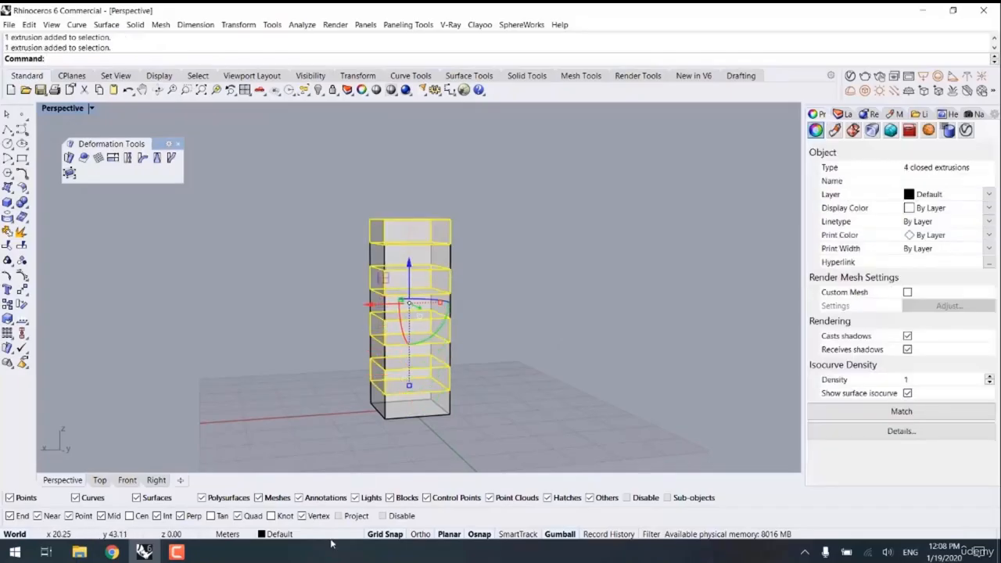
pyautogui.click(278, 534)
pyautogui.click(303, 477)
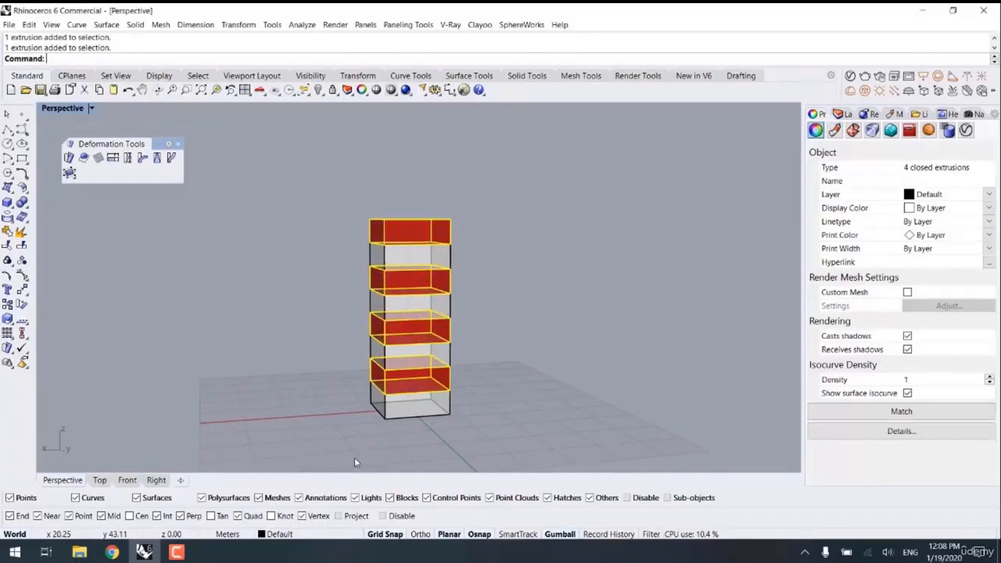
pyautogui.click(354, 462)
# - Place a duplicate of the whole slab stack and its centre line beside the original along the red axis
pyautogui.moveTo(491, 391); pyautogui.dragTo(442, 400, button='right')
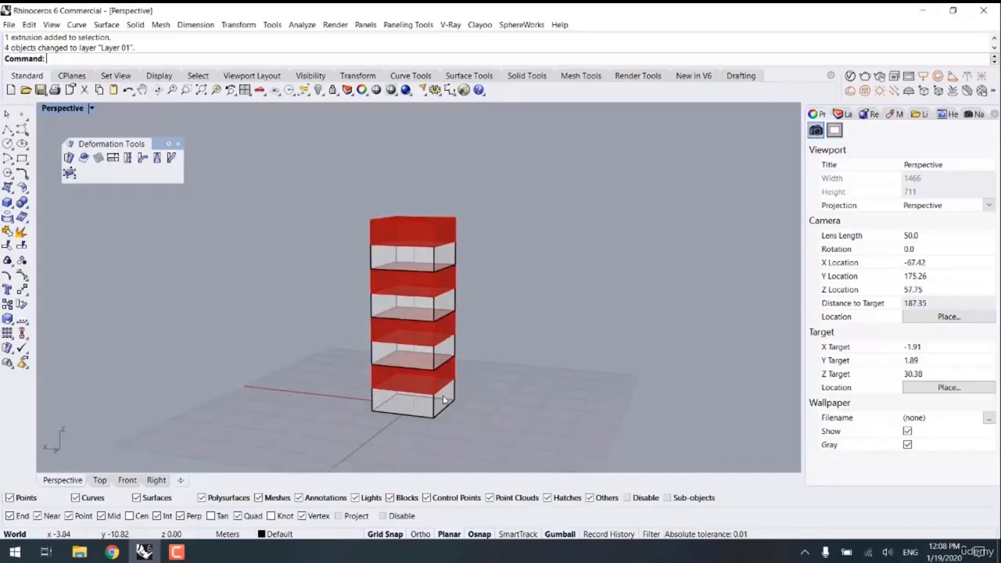
pyautogui.hotkey('ctrl', 'a')
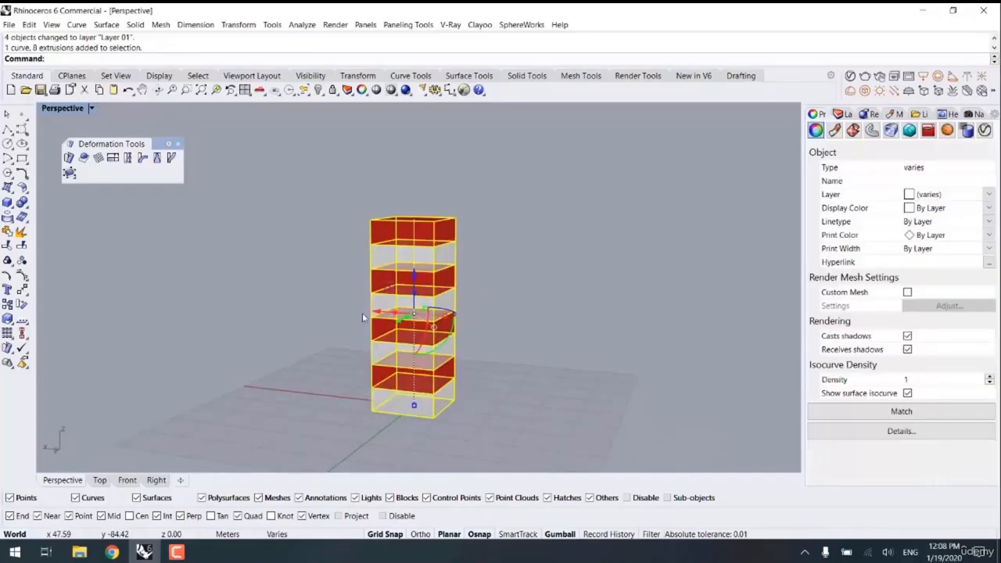
pyautogui.moveTo(408, 393); pyautogui.dragTo(260, 386)
pyautogui.click(339, 418)
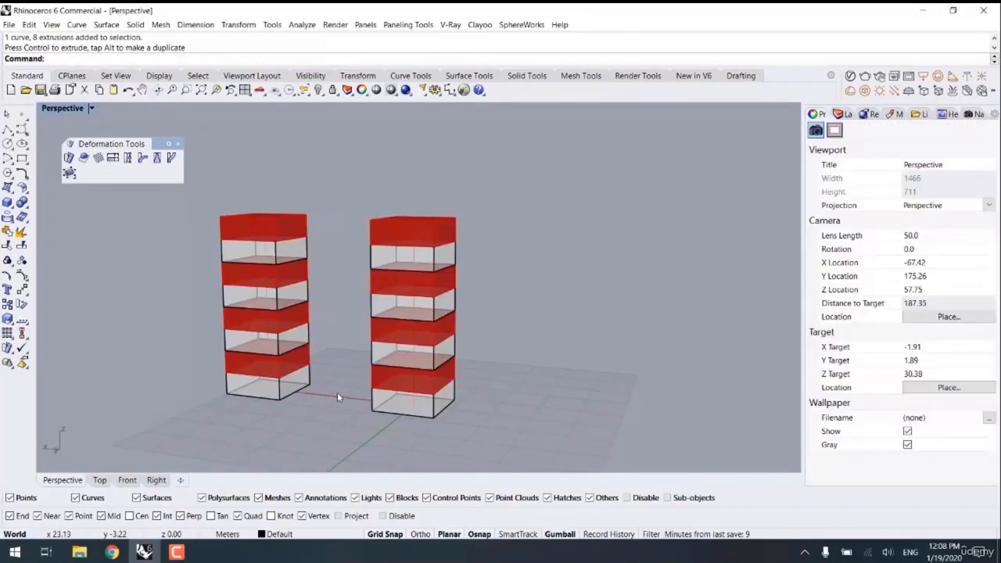
# - Try twisting the original stack by 90 degrees about its centre line with Copy=Yes, and undo that twist
pyautogui.press('Return')
pyautogui.moveTo(467, 275); pyautogui.dragTo(479, 191, button='right')
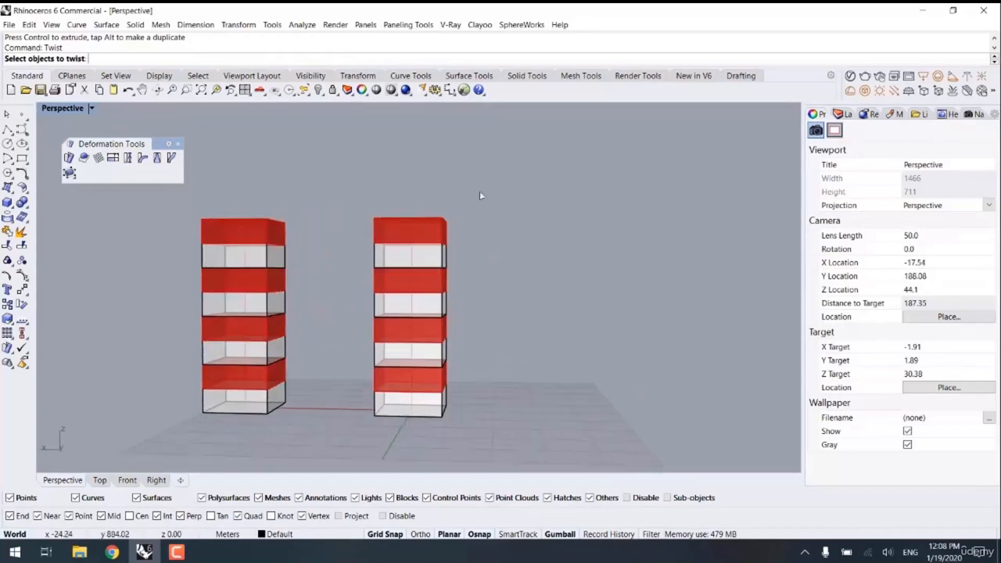
pyautogui.moveTo(479, 191); pyautogui.dragTo(425, 433)
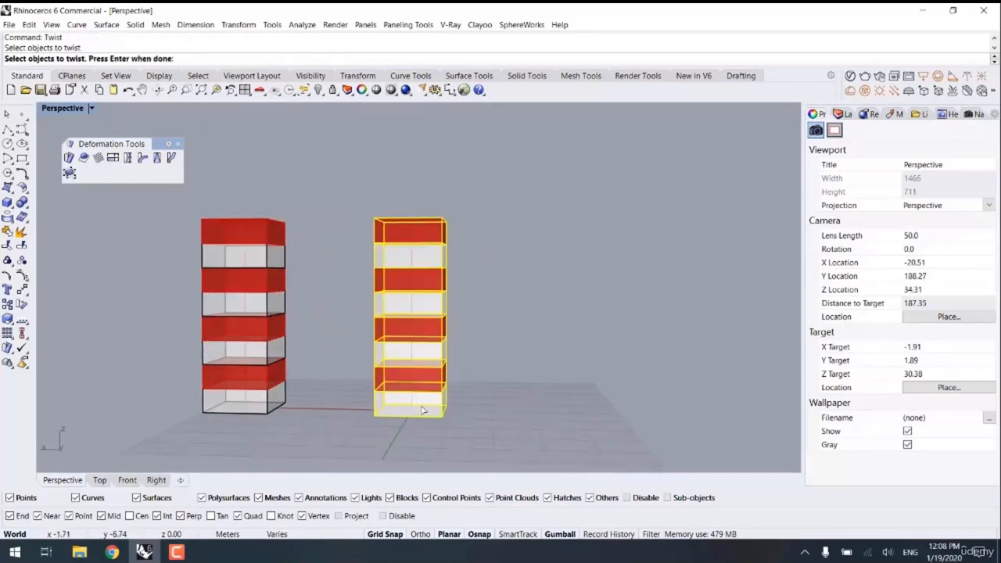
pyautogui.press('Return')
pyautogui.moveTo(438, 403); pyautogui.dragTo(282, 483, button='right')
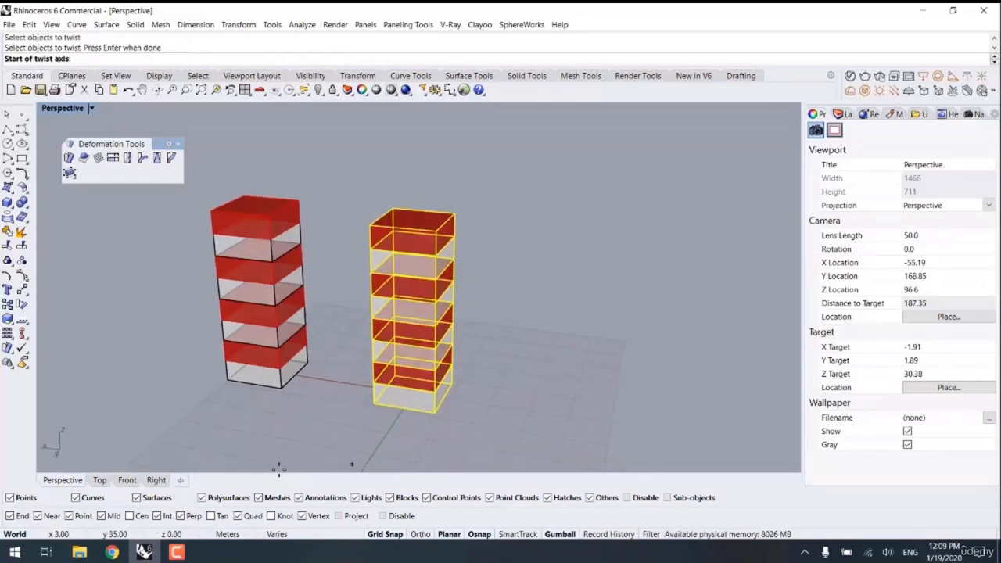
pyautogui.click(414, 392)
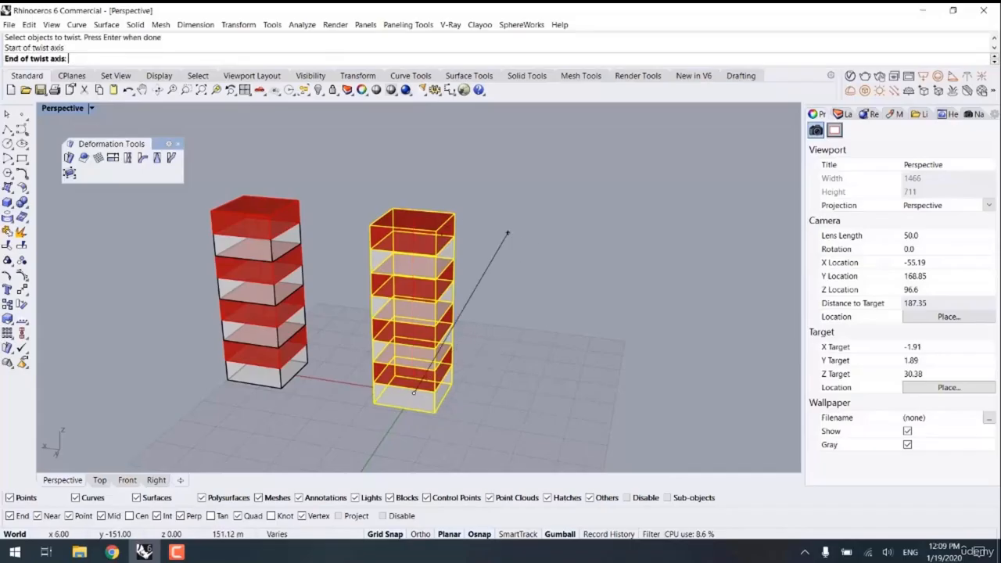
pyautogui.click(414, 219)
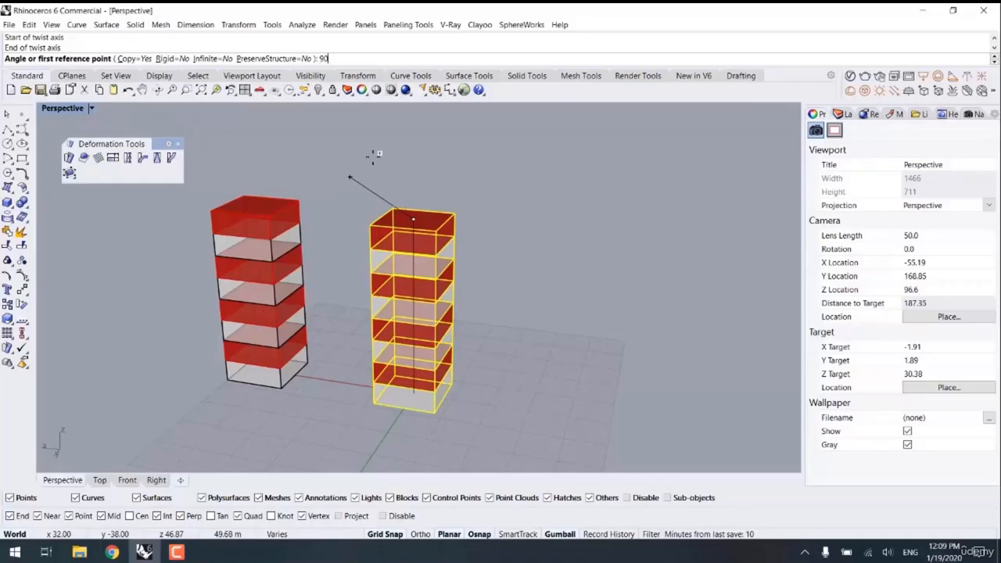
pyautogui.moveTo(406, 190); pyautogui.dragTo(465, 178, button='right')
pyautogui.press('Return')
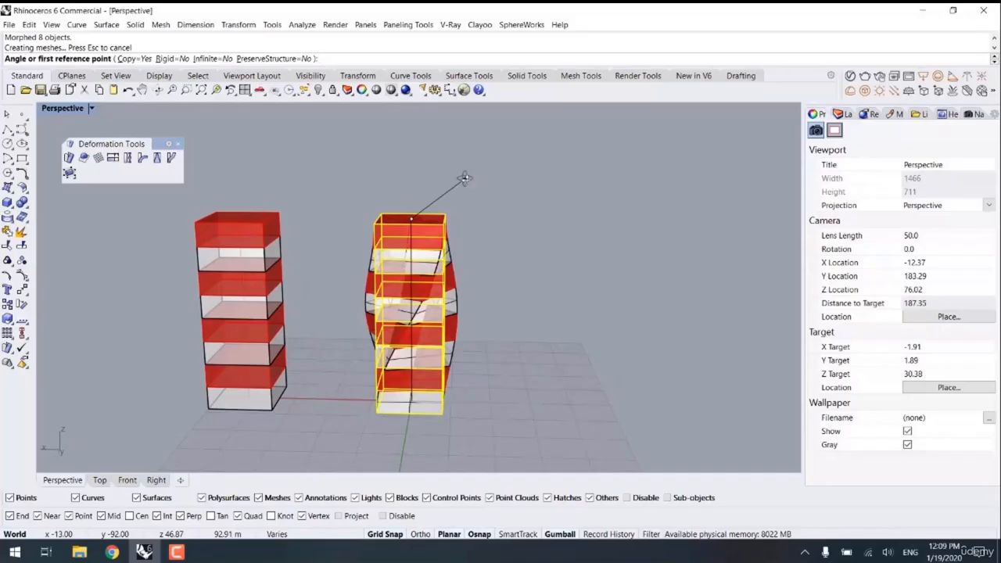
pyautogui.press('Escape')
pyautogui.hotkey('ctrl', 'z')
# - Twist the original slab stack by 90 degrees about its full centre line with Copy=No
pyautogui.press('Return')
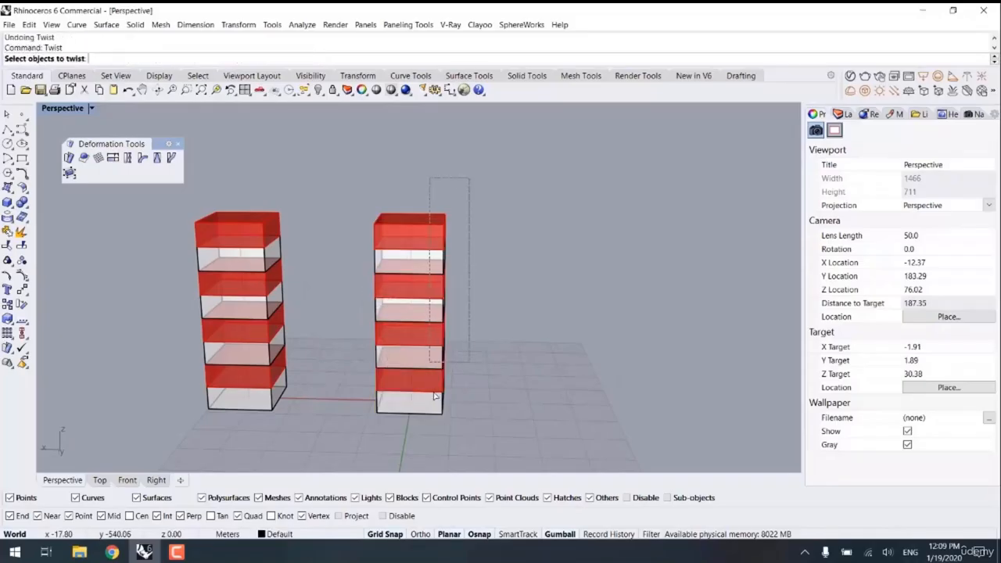
pyautogui.click(432, 401)
pyautogui.press('Return')
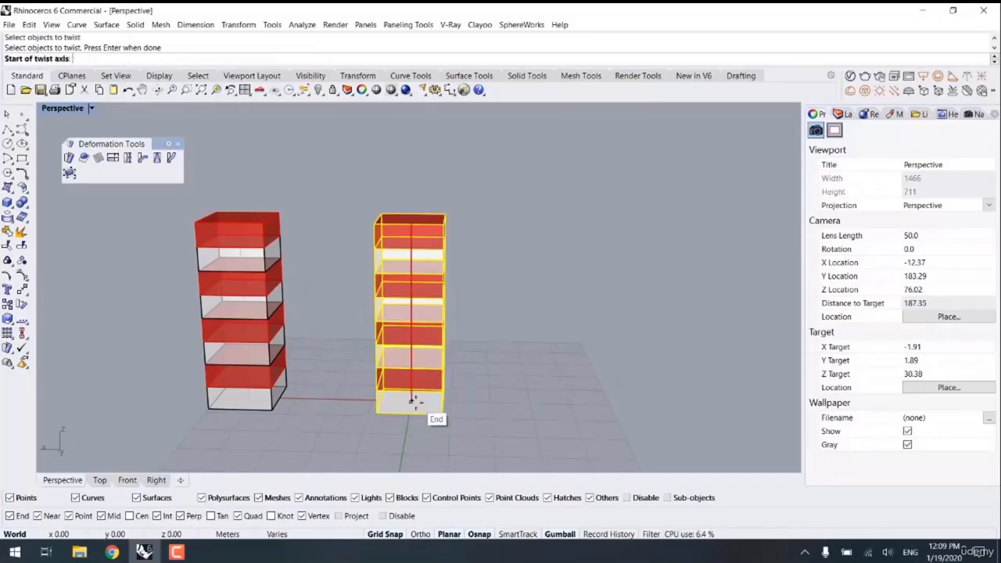
pyautogui.click(411, 400)
pyautogui.click(411, 219)
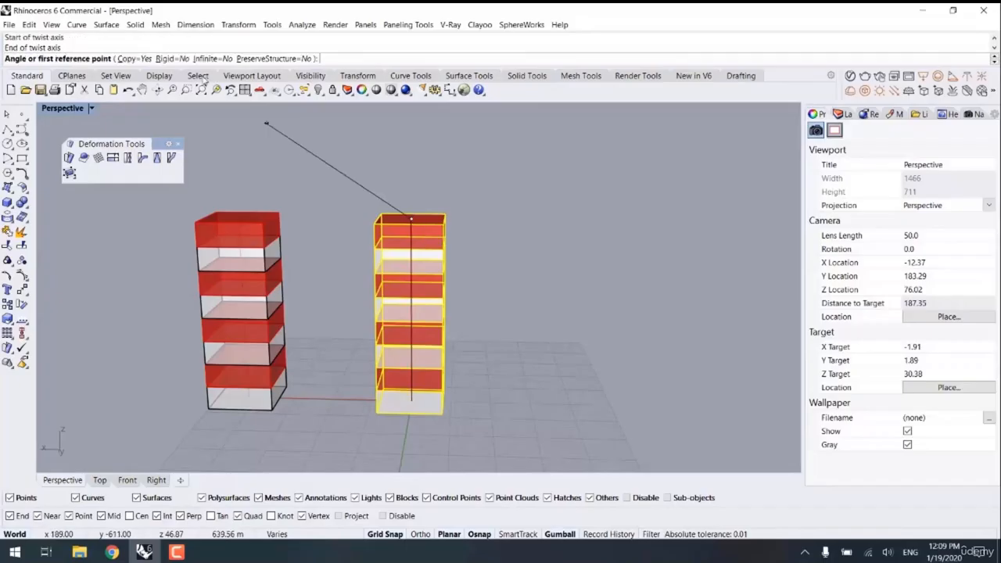
pyautogui.click(131, 59)
pyautogui.write('9')
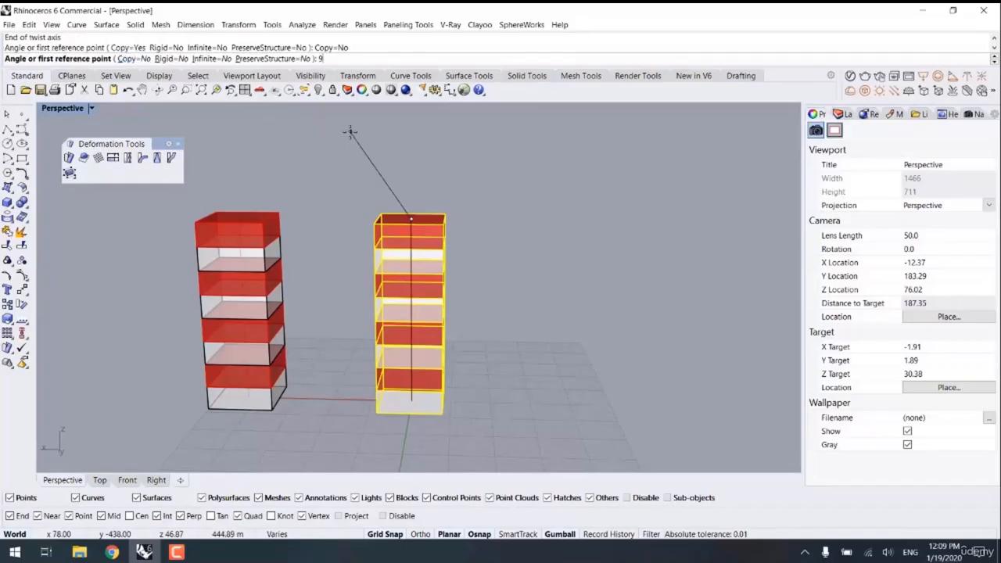
pyautogui.write('0')
pyautogui.press('Return')
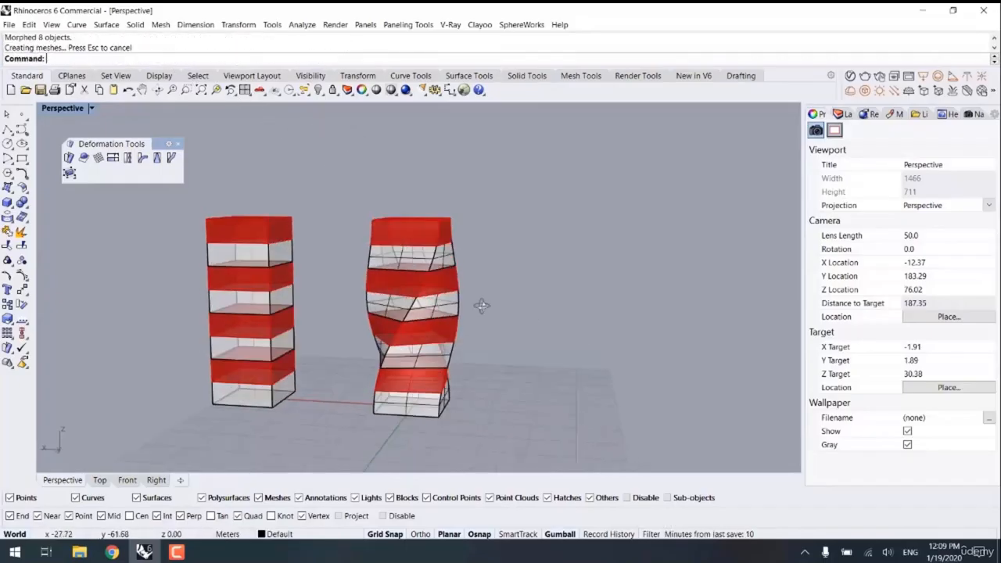
# - Examine the deformed slabs against the straight stack from several angles, undoing and redoing the twist to compare
pyautogui.moveTo(481, 304); pyautogui.dragTo(145, 346, button='right')
pyautogui.moveTo(360, 378); pyautogui.dragTo(532, 403, button='right')
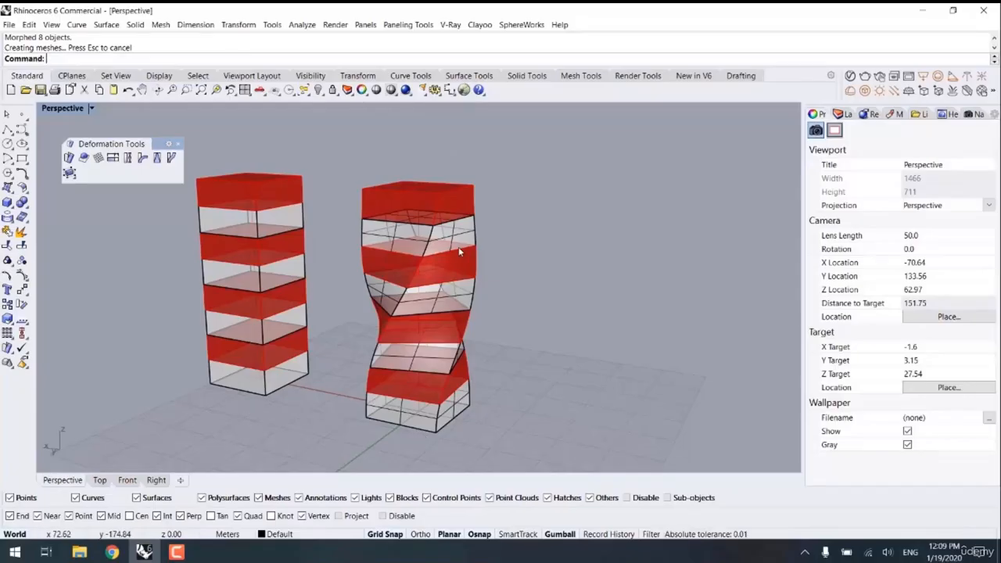
pyautogui.moveTo(473, 280); pyautogui.dragTo(459, 182, button='right')
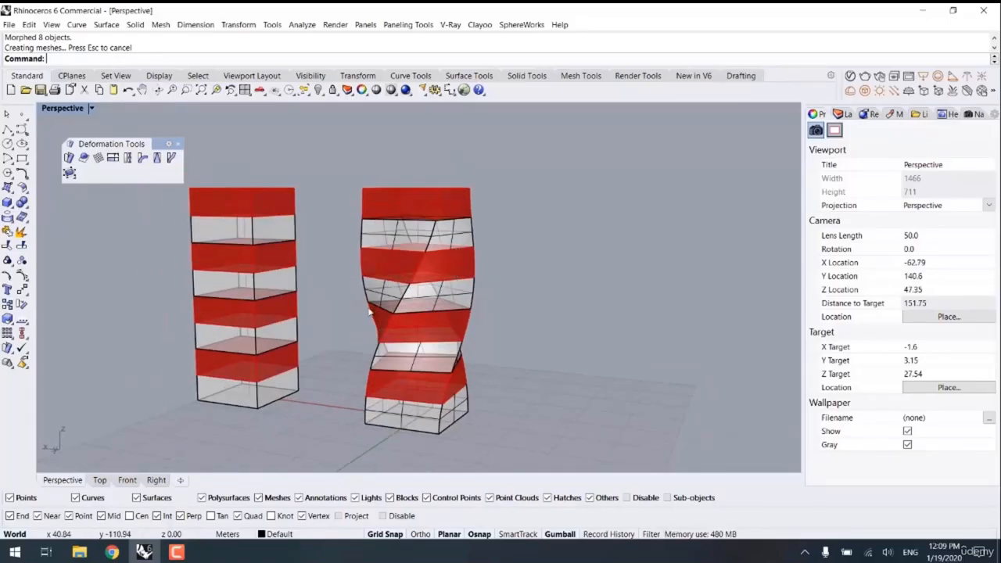
pyautogui.moveTo(459, 263); pyautogui.dragTo(467, 218, button='right')
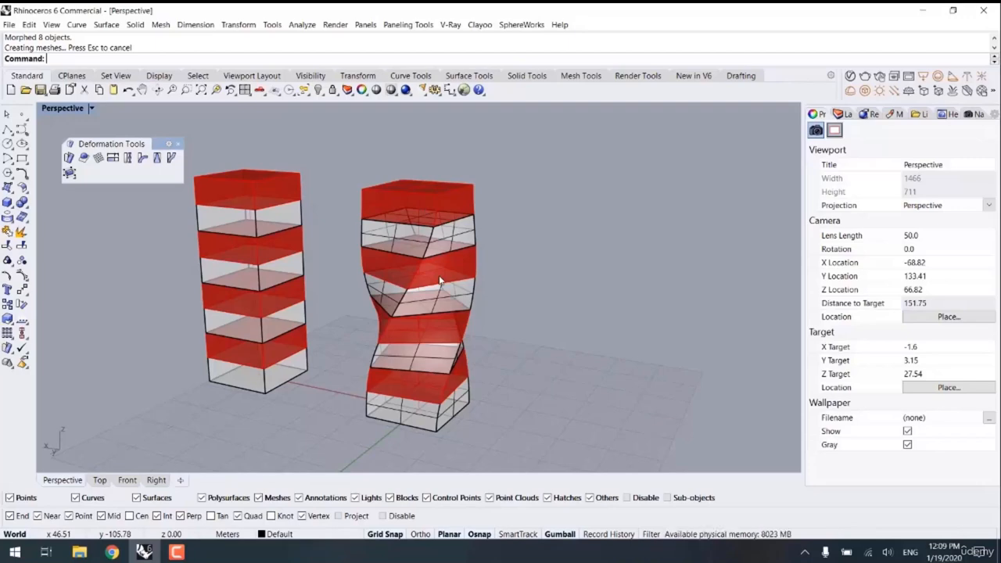
pyautogui.hotkey('ctrl', 'z')
pyautogui.press('Escape')
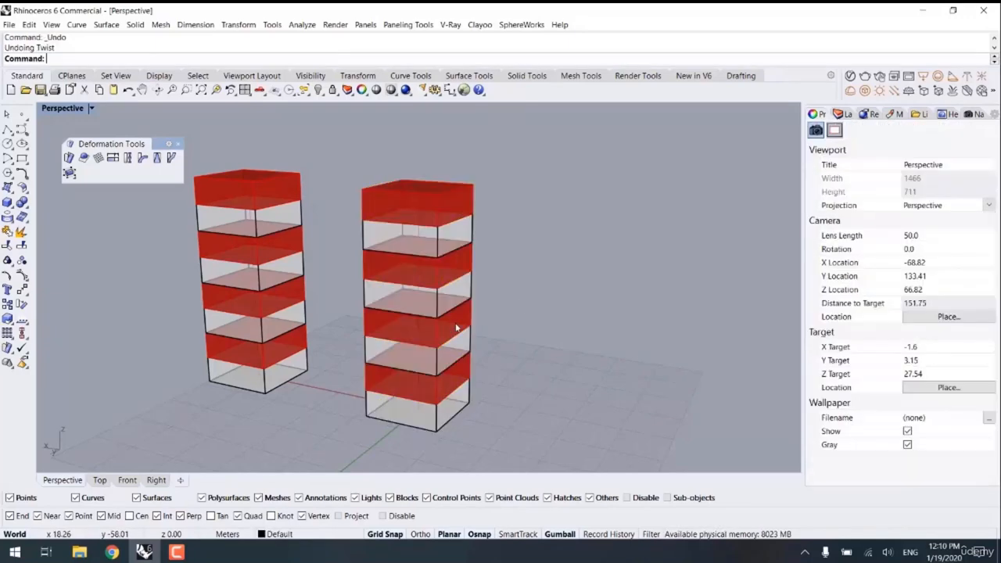
pyautogui.hotkey('ctrl', 'y')
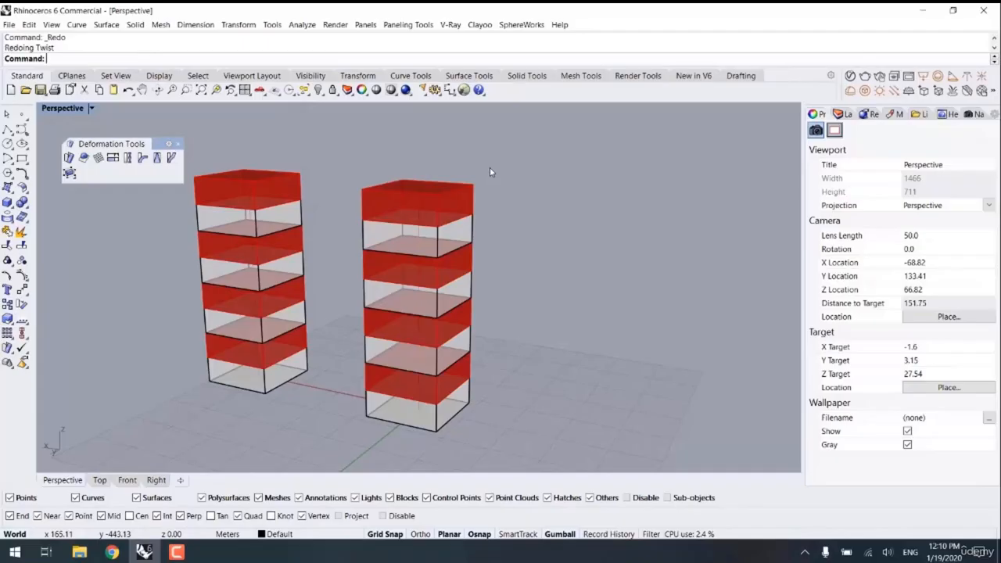
pyautogui.moveTo(490, 172); pyautogui.dragTo(307, 167, button='right')
pyautogui.hotkey('ctrl', 'y')
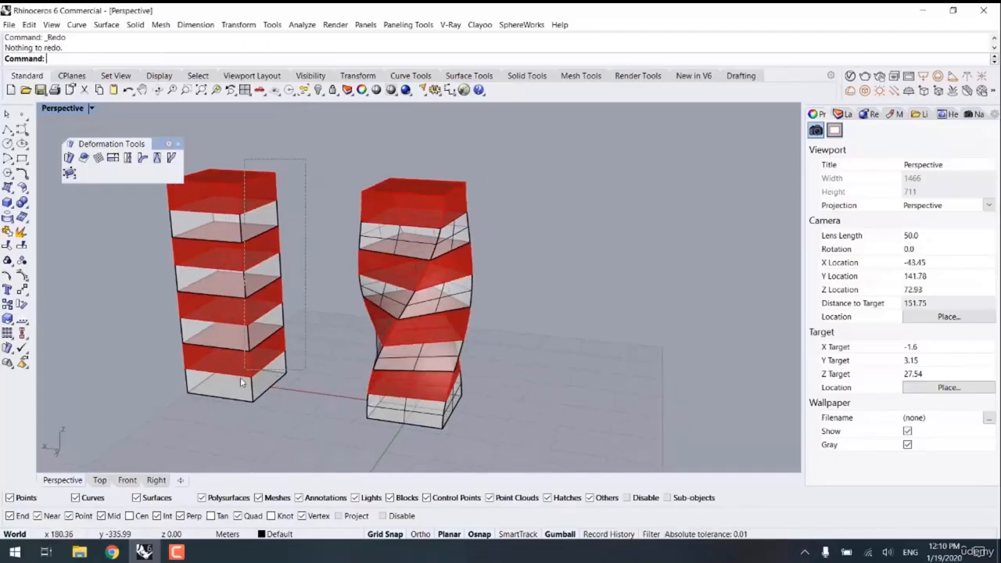
# - Twist the straight duplicate slab stack by 90 degrees about its full centre line with Rigid=Yes
pyautogui.write('Twist')
pyautogui.press('Return')
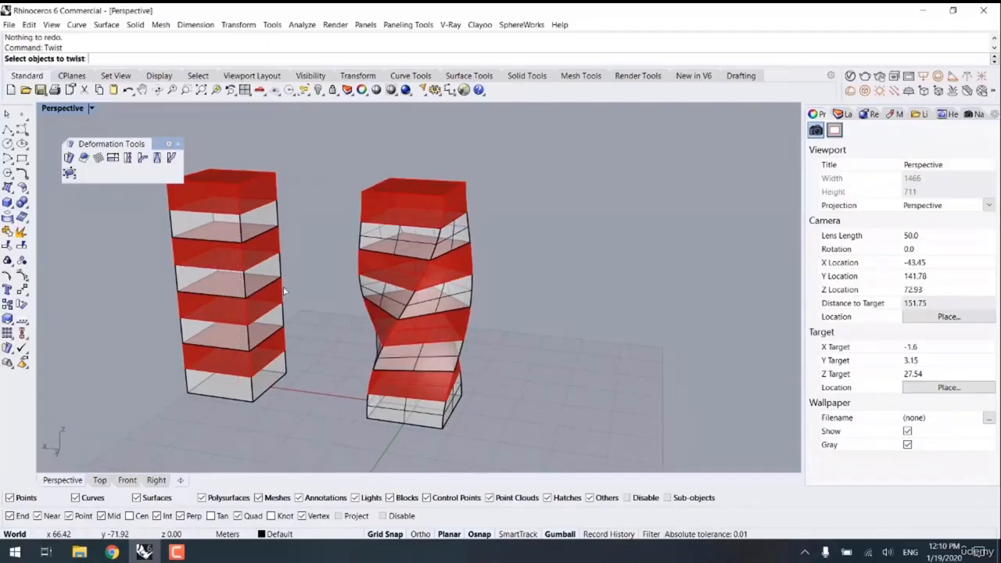
pyautogui.keyDown('shift'); pyautogui.moveTo(283, 290); pyautogui.dragTo(374, 271, button='right'); pyautogui.keyUp('shift')
pyautogui.moveTo(391, 140); pyautogui.dragTo(369, 362)
pyautogui.press('Return')
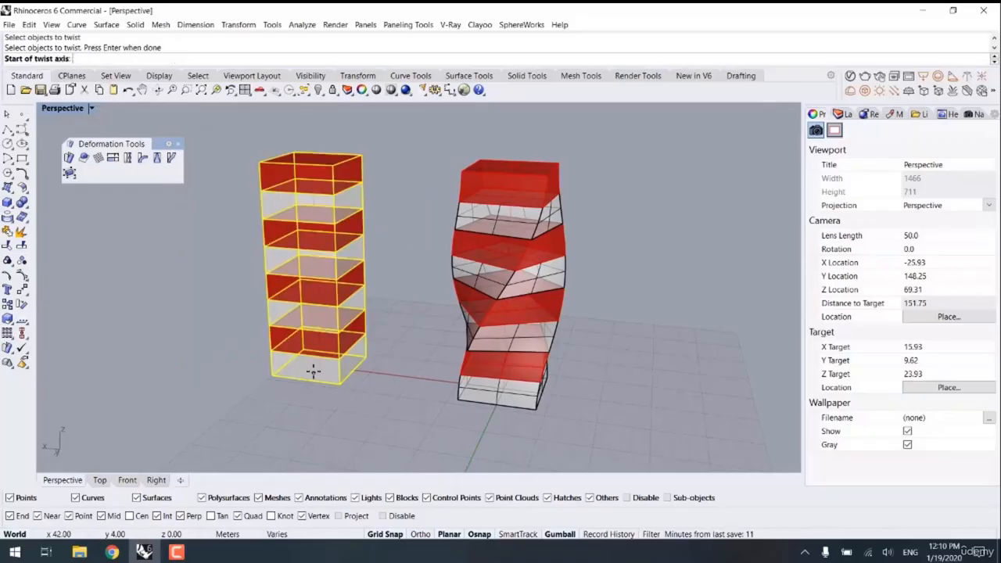
pyautogui.click(320, 363)
pyautogui.click(313, 158)
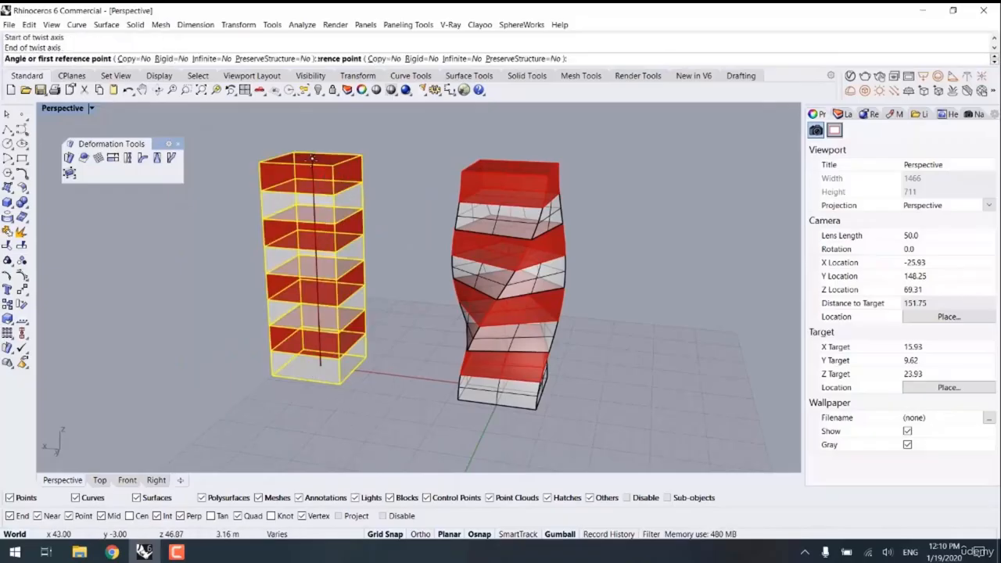
pyautogui.click(179, 60)
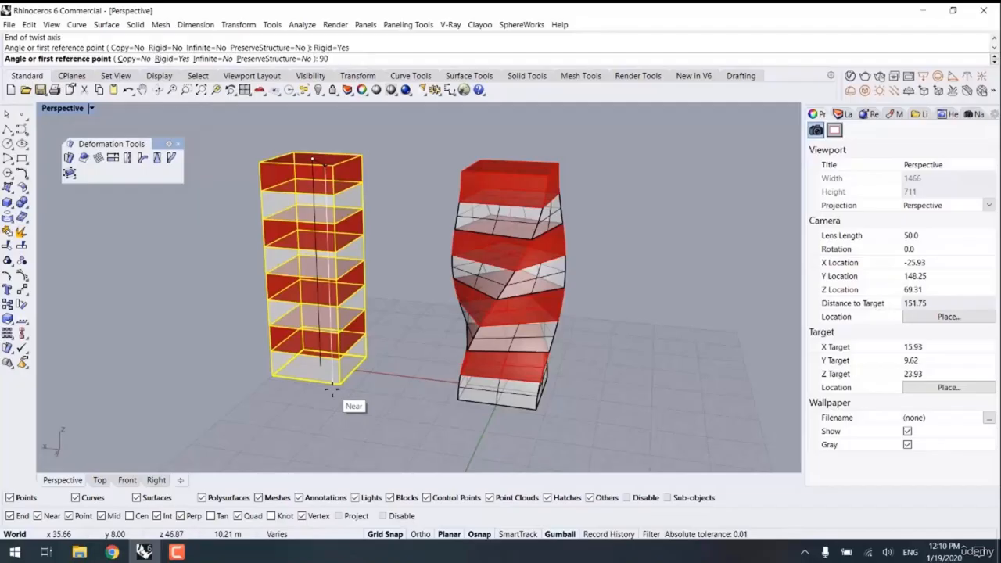
pyautogui.press('Return')
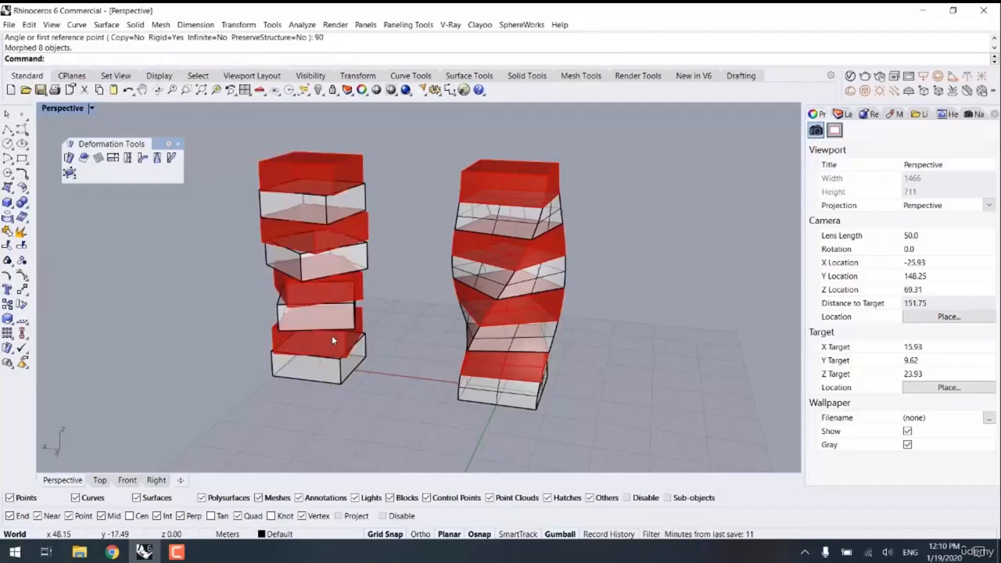
# - Compare the rigidly twisted slabs with the deformed slabs of the non-rigid stack from several angles, up close and from afar
pyautogui.moveTo(344, 273); pyautogui.dragTo(398, 294, button='right')
pyautogui.scroll(4, 313, 363)
pyautogui.moveTo(295, 379); pyautogui.dragTo(304, 386, button='right')
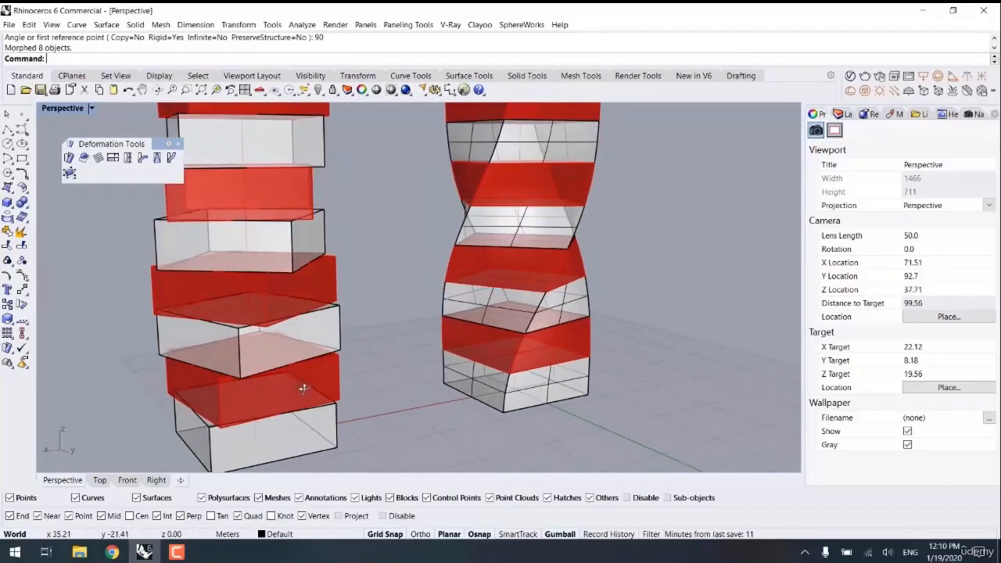
pyautogui.keyDown('shift'); pyautogui.moveTo(296, 246); pyautogui.dragTo(353, 332, button='right'); pyautogui.keyUp('shift')
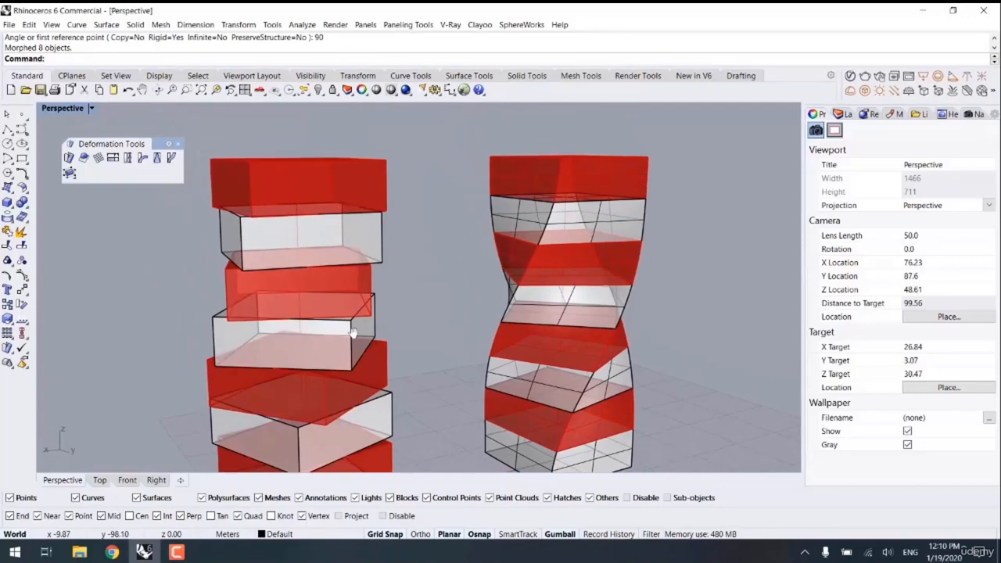
pyautogui.keyDown('shift'); pyautogui.moveTo(361, 369); pyautogui.dragTo(357, 292, button='right'); pyautogui.keyUp('shift')
pyautogui.scroll(-4, 354, 293)
pyautogui.moveTo(499, 328); pyautogui.dragTo(419, 335, button='right')
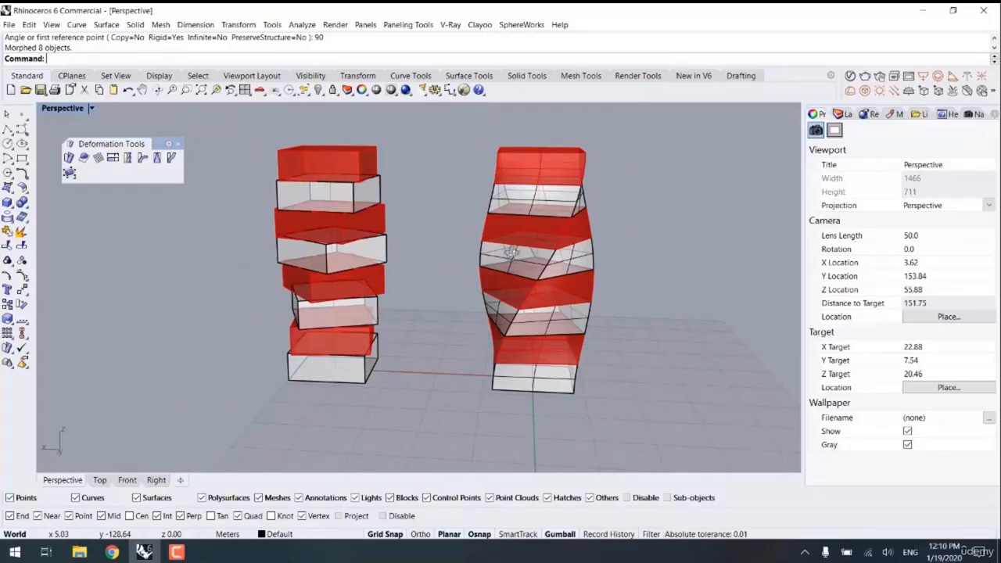
pyautogui.moveTo(332, 289); pyautogui.dragTo(492, 362, button='right')
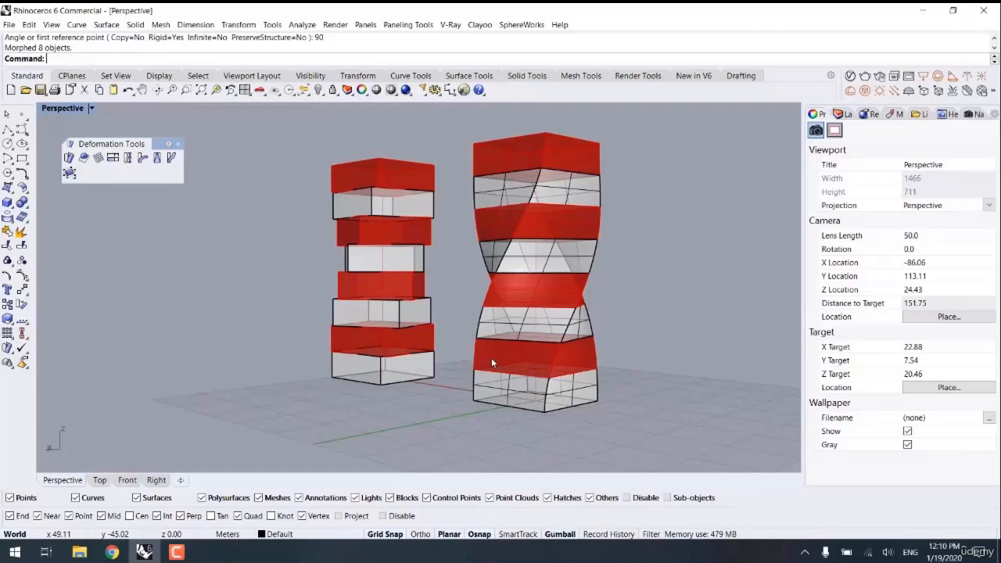
pyautogui.moveTo(442, 307); pyautogui.dragTo(547, 328, button='right')
pyautogui.scroll(2, 388, 273)
pyautogui.keyDown('shift'); pyautogui.moveTo(334, 244); pyautogui.dragTo(374, 285, button='right'); pyautogui.keyUp('shift')
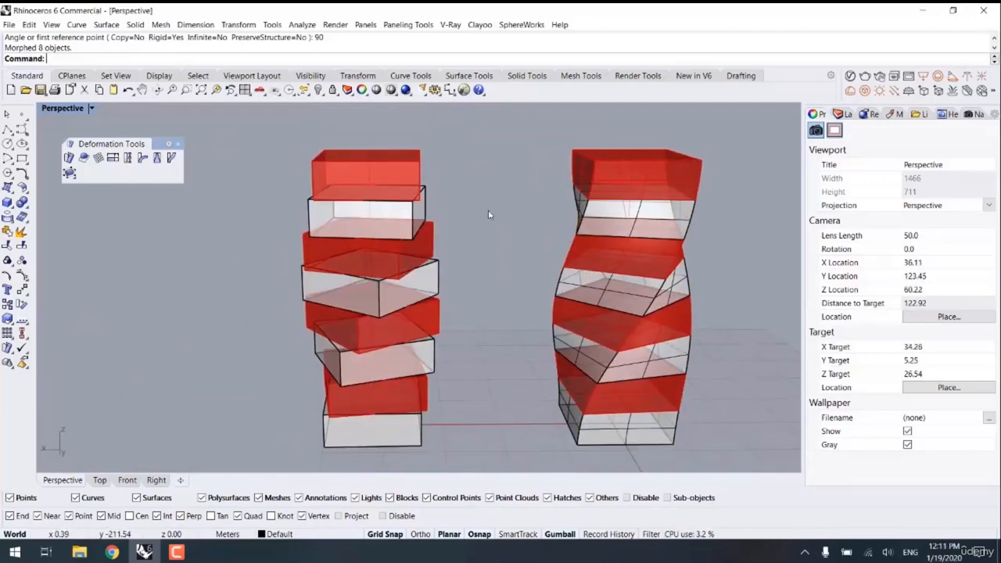
# - Undo both twists and the placement of the duplicate, going back to a single straight slab stack
pyautogui.hotkey('ctrl', 'z')
pyautogui.hotkey('ctrl', 'z')
pyautogui.hotkey('ctrl', 'z')
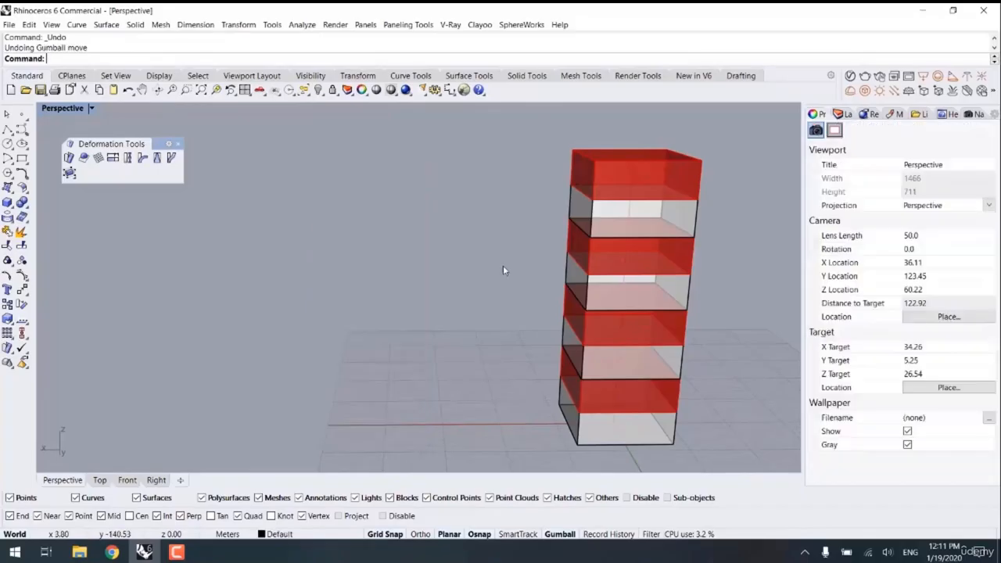
# - Twist the whole slab stack about a diagonal axis from a bottom corner to the opposite top corner with Rigid=No
pyautogui.moveTo(506, 345); pyautogui.dragTo(527, 306, button='right')
pyautogui.scroll(-4, 581, 248)
pyautogui.moveTo(627, 149); pyautogui.dragTo(583, 388)
pyautogui.write('Twist')
pyautogui.press('Return')
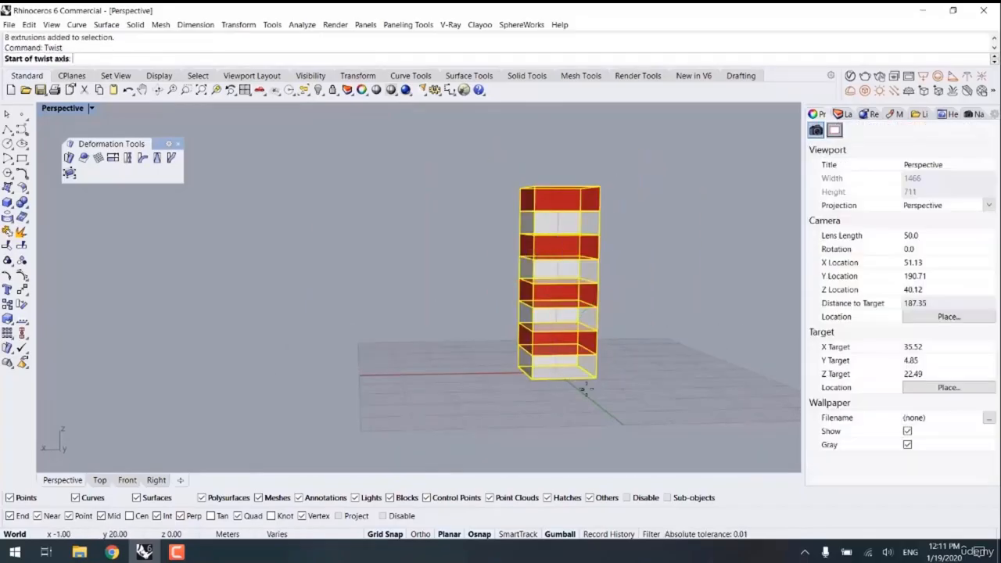
pyautogui.moveTo(591, 380); pyautogui.dragTo(571, 408, button='right')
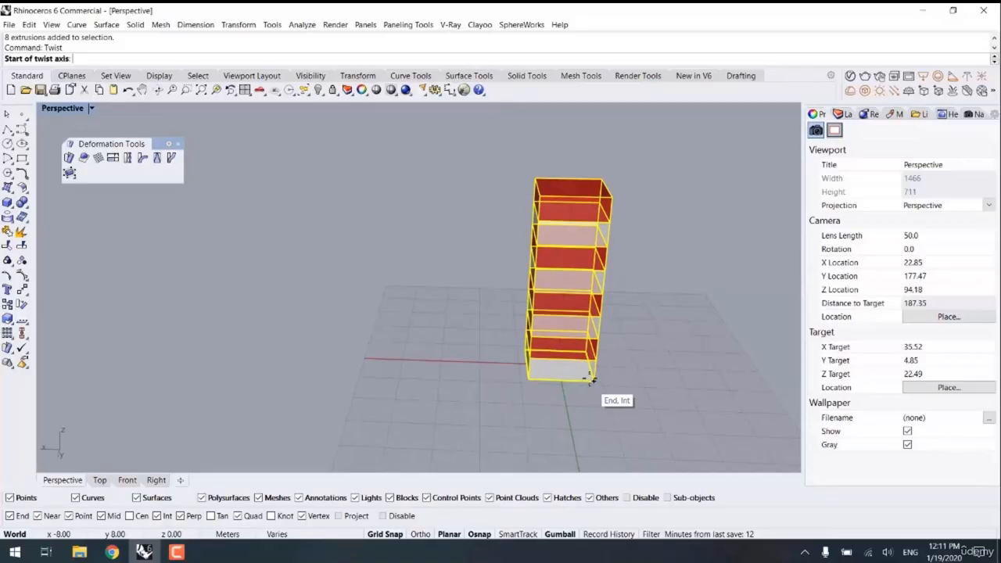
pyautogui.keyDown('shift'); pyautogui.moveTo(578, 238); pyautogui.dragTo(522, 222, button='right'); pyautogui.keyUp('shift')
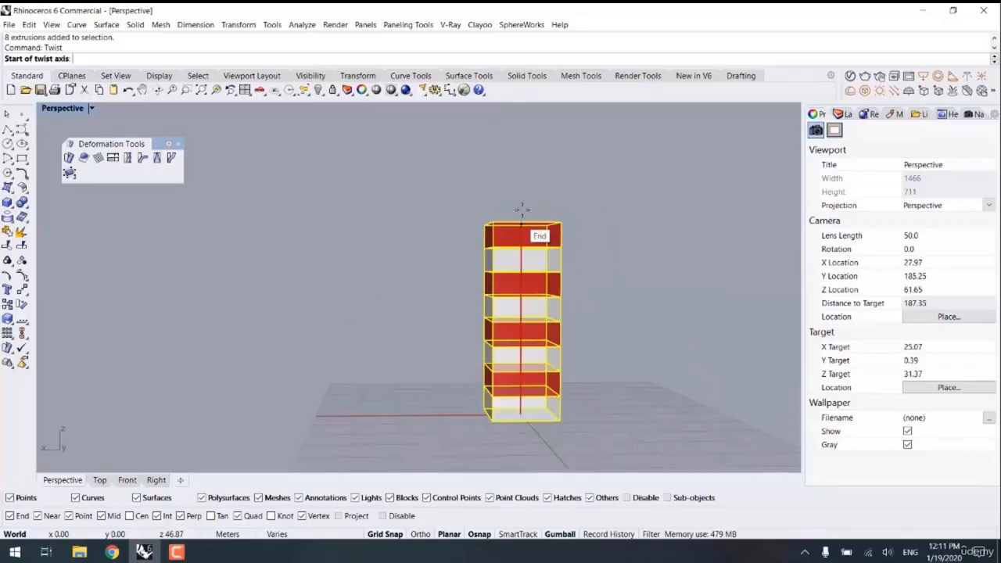
pyautogui.click(557, 420)
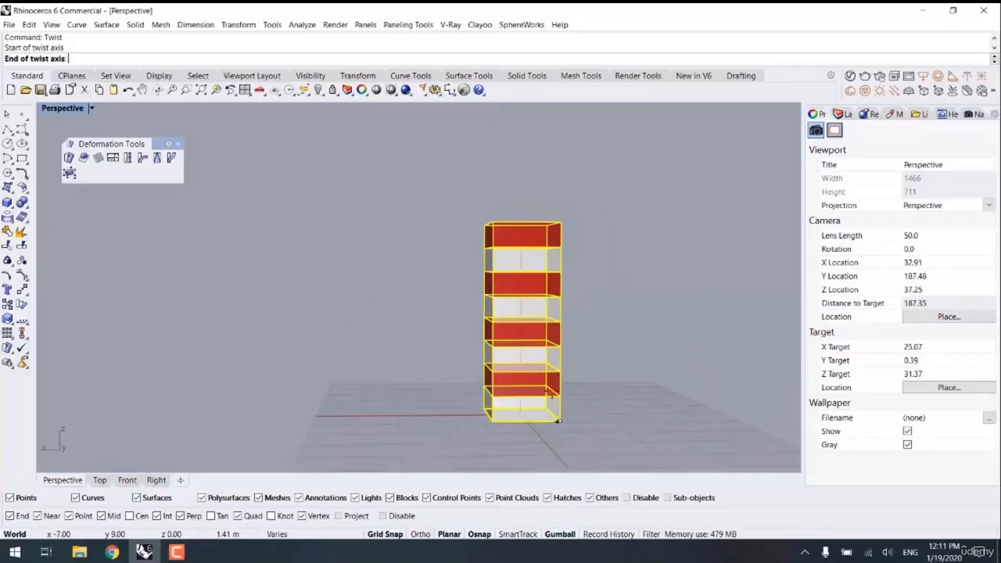
pyautogui.moveTo(558, 419); pyautogui.dragTo(523, 248, button='right')
pyautogui.click(492, 215)
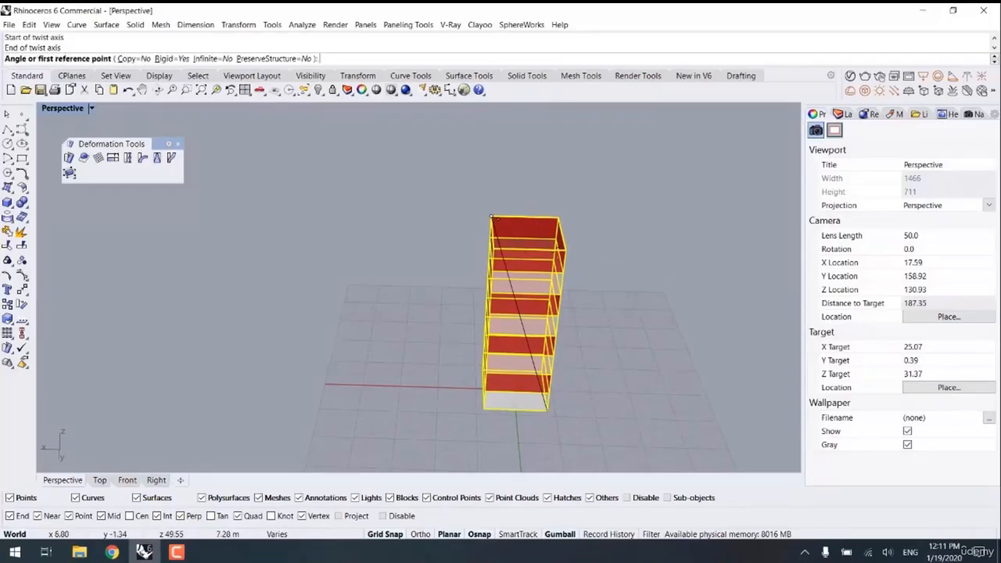
pyautogui.click(179, 59)
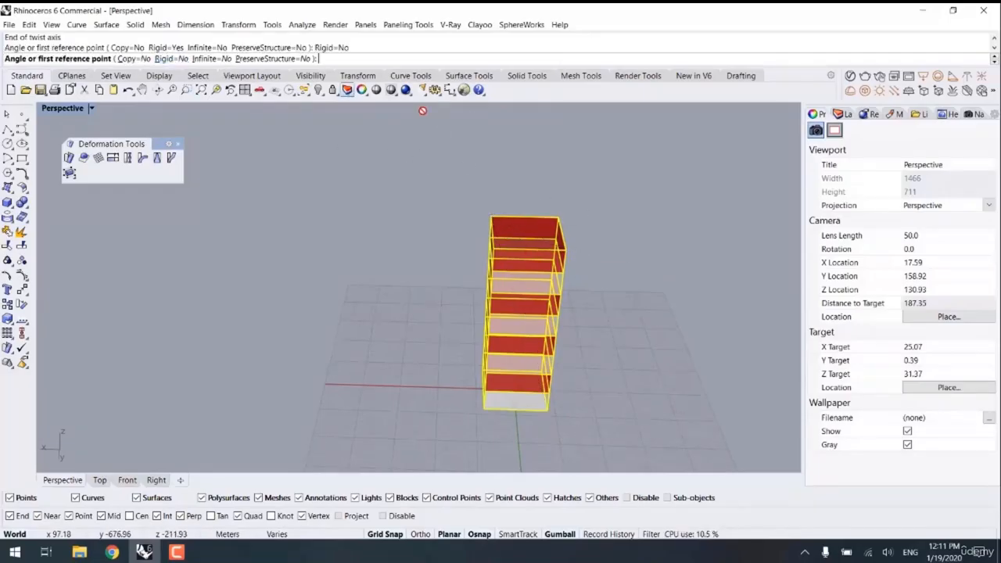
pyautogui.press('Return')
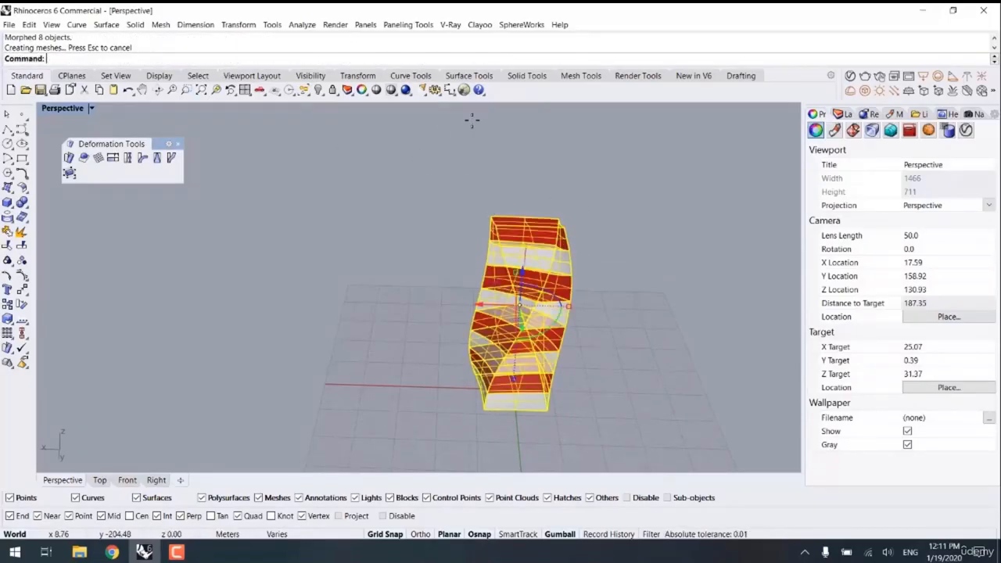
# - Inspect the diagonally twisted stack from another side and undo that twist
pyautogui.click(667, 320)
pyautogui.moveTo(626, 314); pyautogui.dragTo(204, 313, button='right')
pyautogui.hotkey('ctrl', 'z')
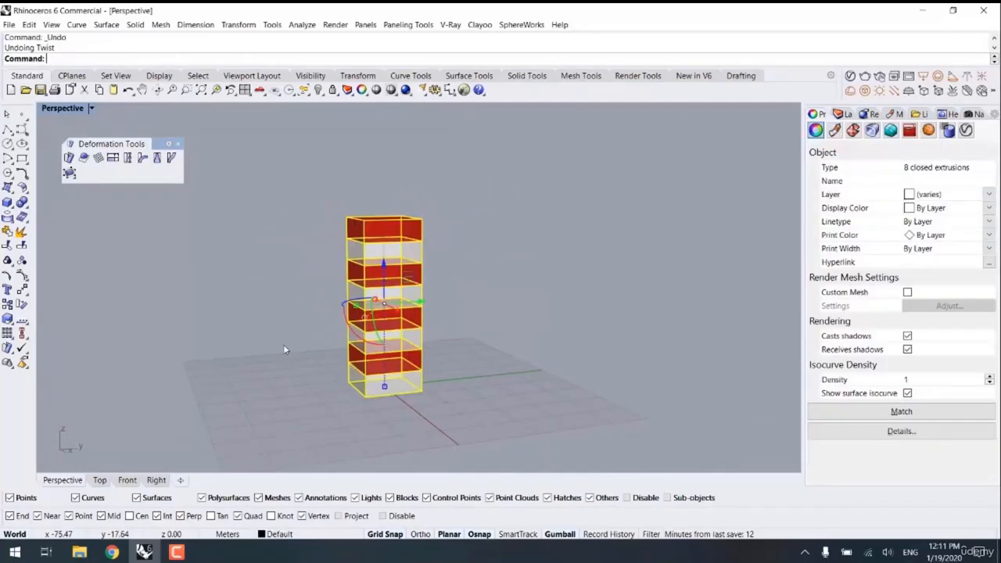
# - Twist the slab stack about a slanted axis from the midpoint of a base edge to a top corner with Rigid=No
pyautogui.moveTo(283, 344); pyautogui.dragTo(521, 335, button='right')
pyautogui.press('Return')
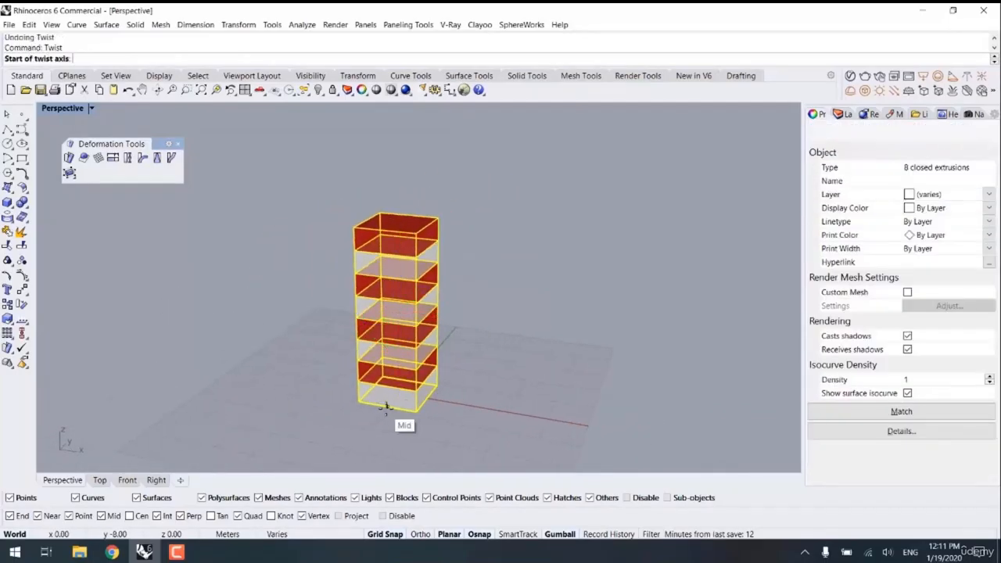
pyautogui.click(385, 406)
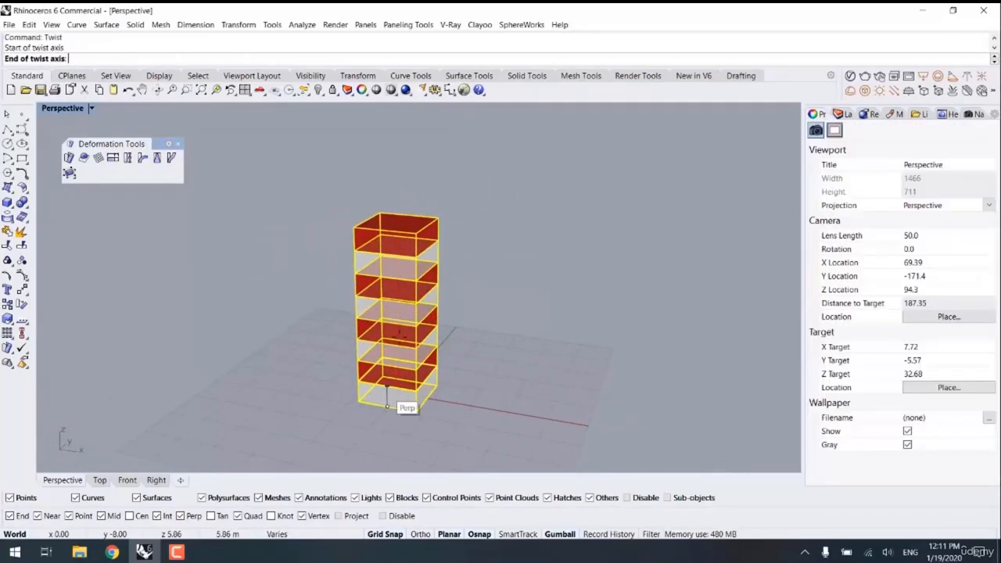
pyautogui.click(442, 214)
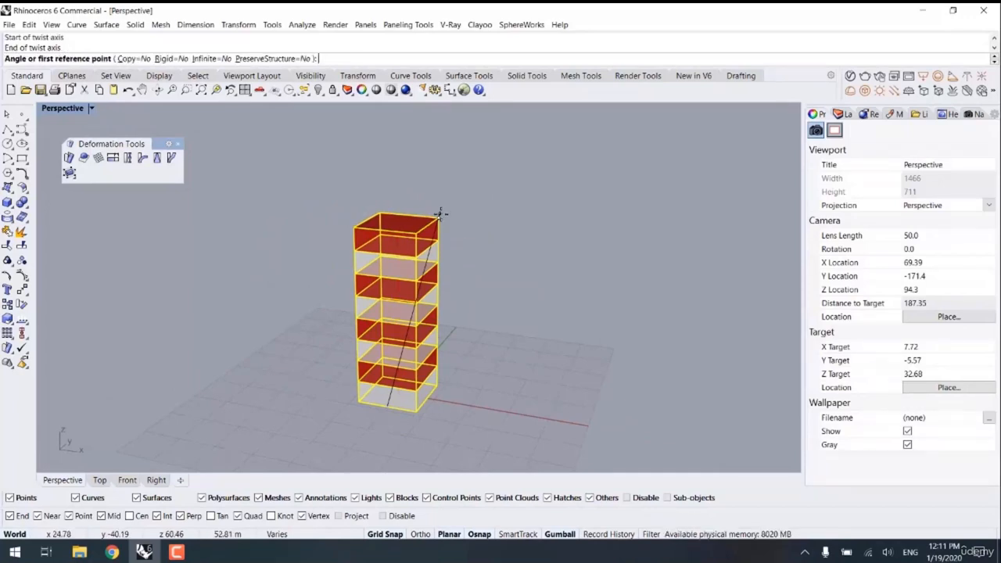
pyautogui.press('Return')
# - Inspect the slanted twist in Rendered display mode, undo it and return the viewport to Ghosted mode
pyautogui.click(511, 316)
pyautogui.moveTo(512, 316); pyautogui.dragTo(230, 316, button='right')
pyautogui.hotkey('ctrl', 'alt', 'r')
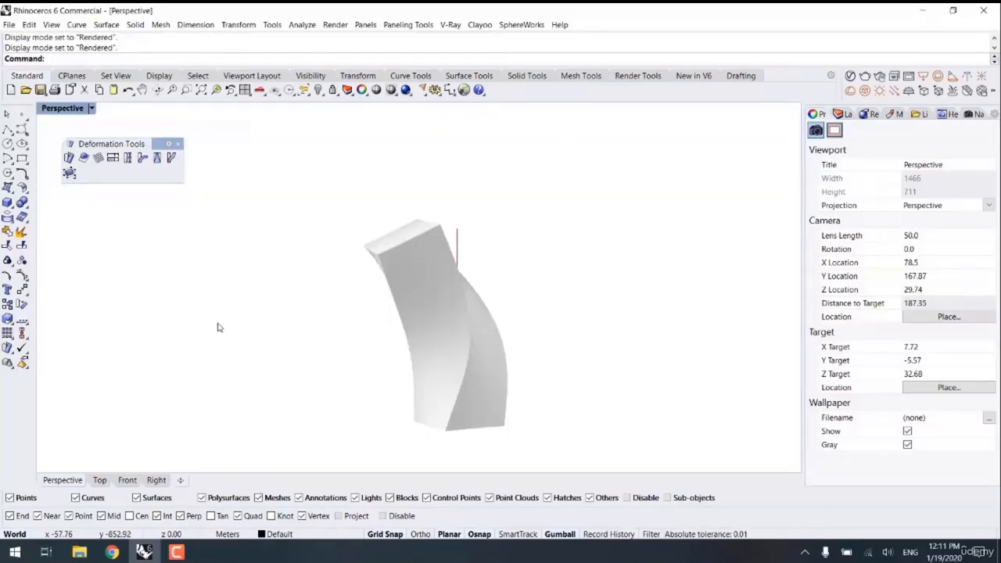
pyautogui.hotkey('ctrl', 'z')
pyautogui.hotkey('ctrl', 'alt', 'g')
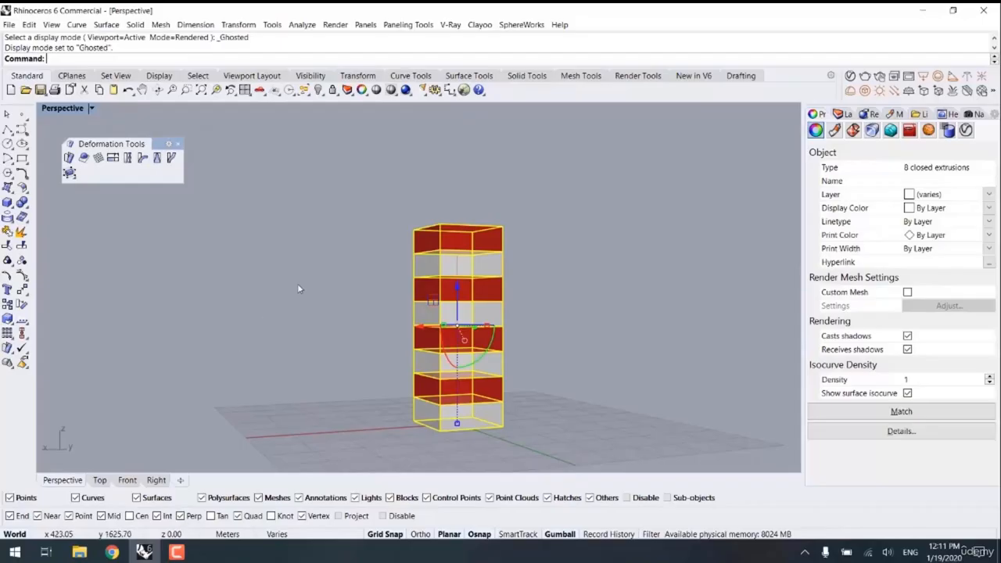
pyautogui.click(280, 312)
pyautogui.moveTo(280, 312); pyautogui.dragTo(322, 356, button='right')
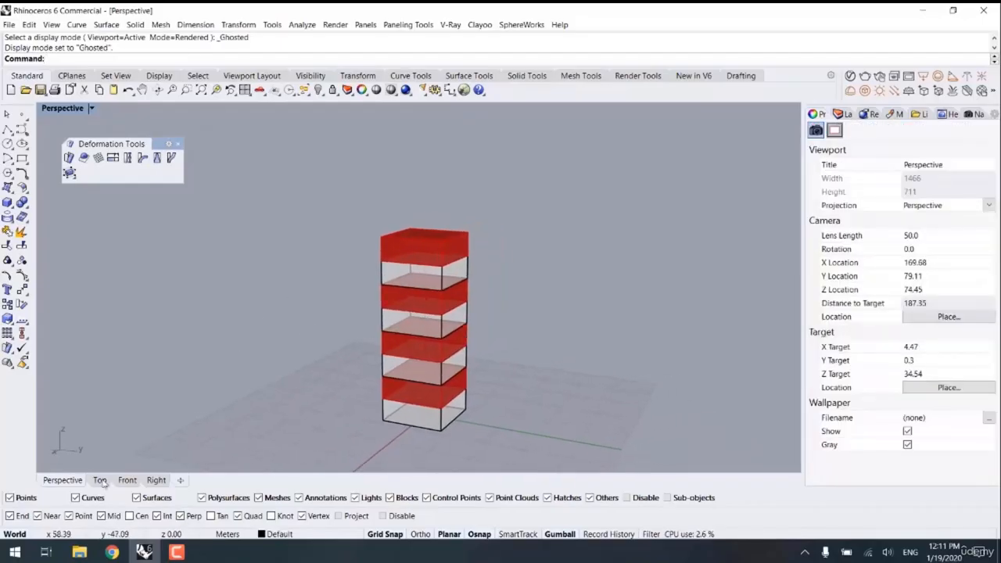
# - Switch to File Explorer and view the Ashampoo_Snap image ending in 037 from the Twist folder
pyautogui.moveTo(86, 554)
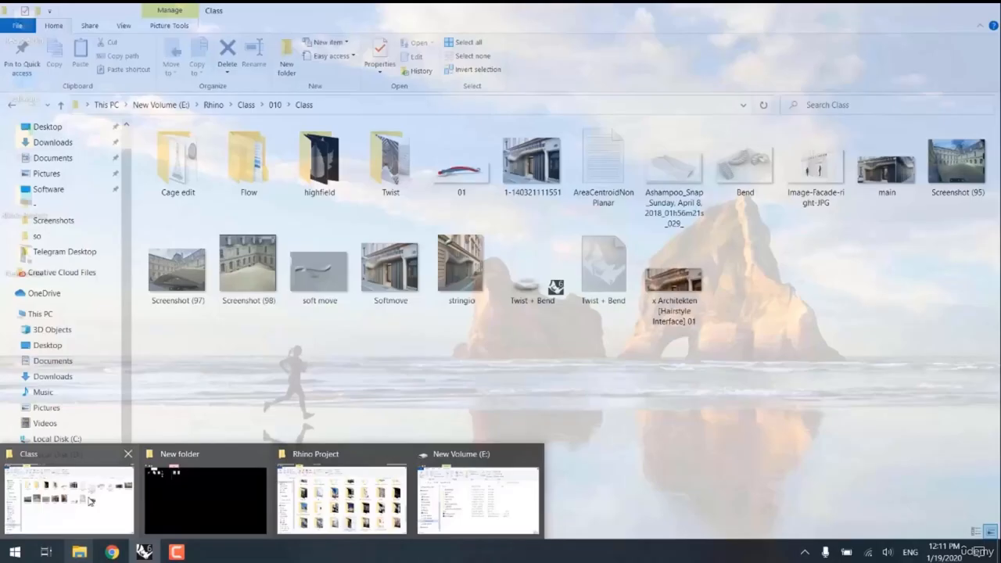
pyautogui.click(454, 508)
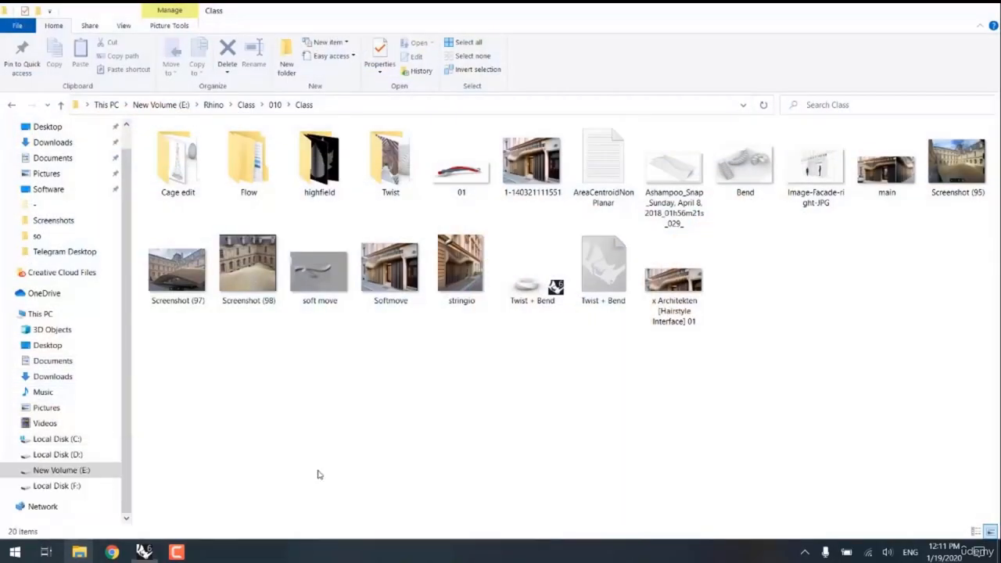
pyautogui.doubleClick(390, 161)
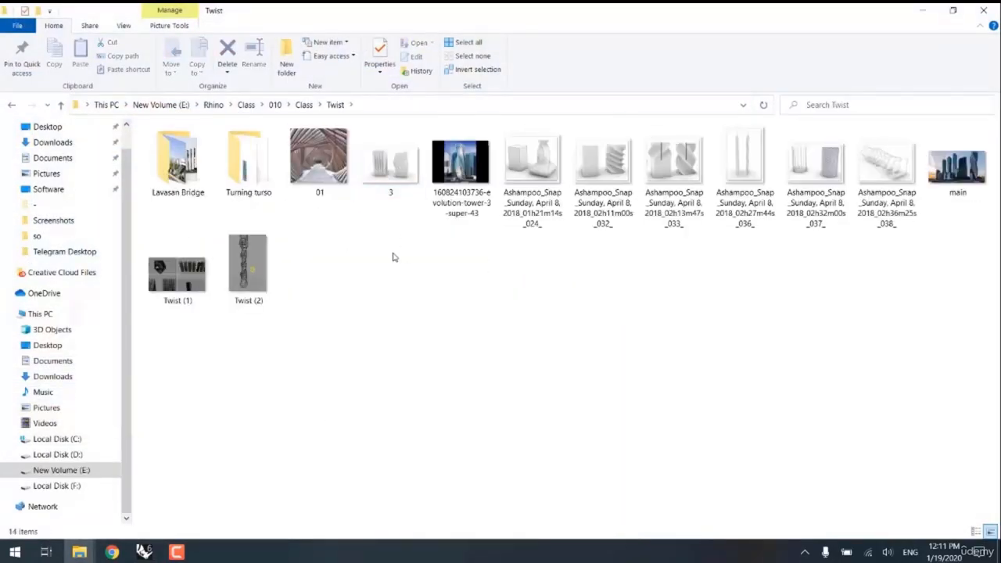
pyautogui.click(812, 163)
pyautogui.doubleClick(811, 163)
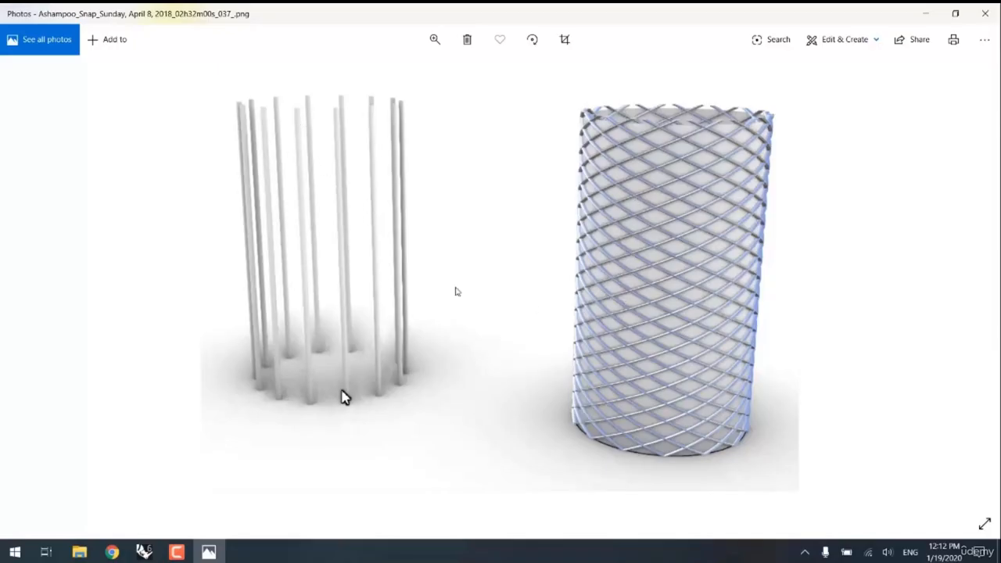
# - Switch back to Rhino and delete the slab stack together with its centre line
pyautogui.click(144, 552)
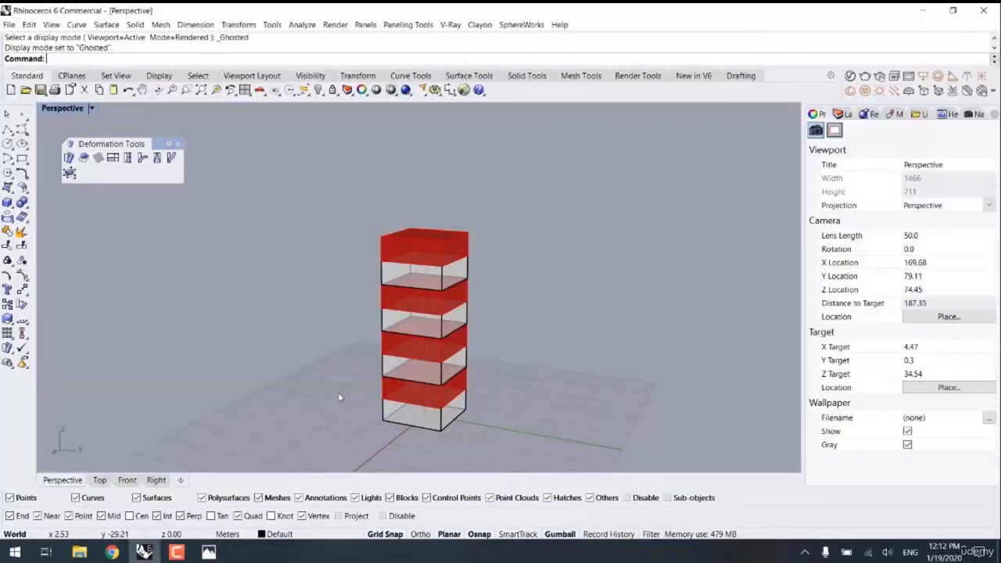
pyautogui.press('Delete')
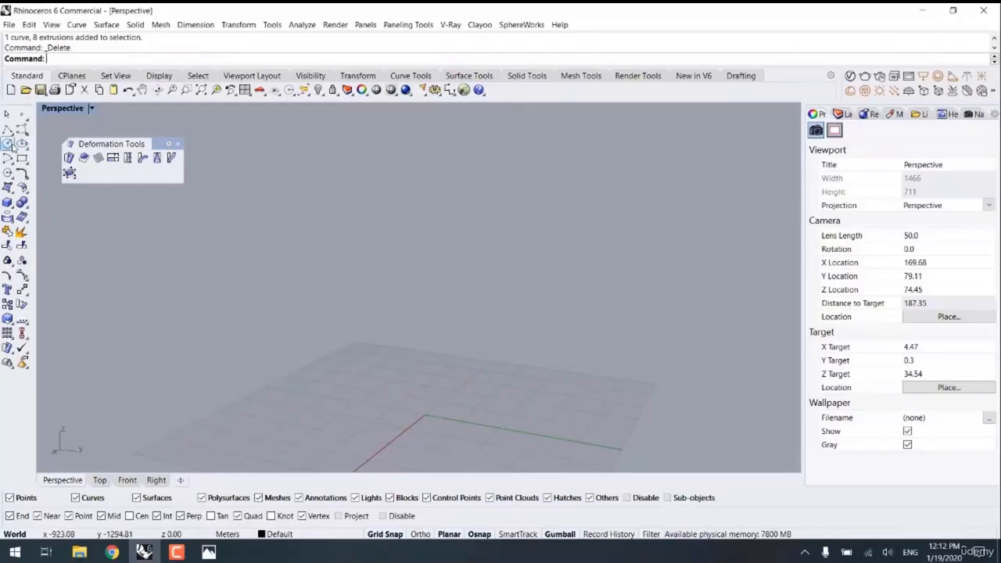
# - Draw a circle about 27 m in radius on the ground plane, centred at the origin (0)
pyautogui.click(6, 144)
pyautogui.write('0')
pyautogui.press('Return')
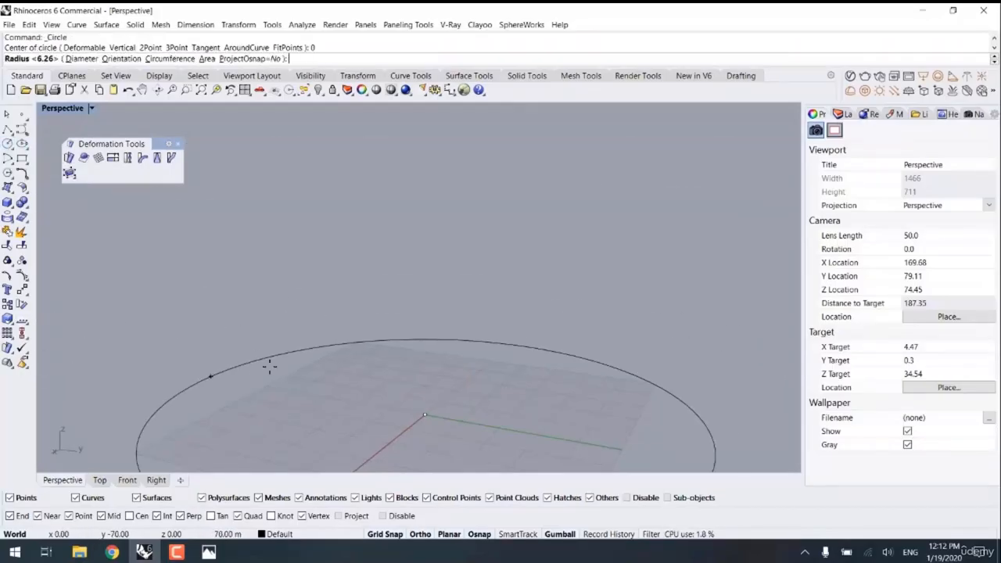
pyautogui.click(344, 400)
pyautogui.keyDown('shift'); pyautogui.moveTo(378, 424); pyautogui.dragTo(389, 392, button='right'); pyautogui.keyUp('shift')
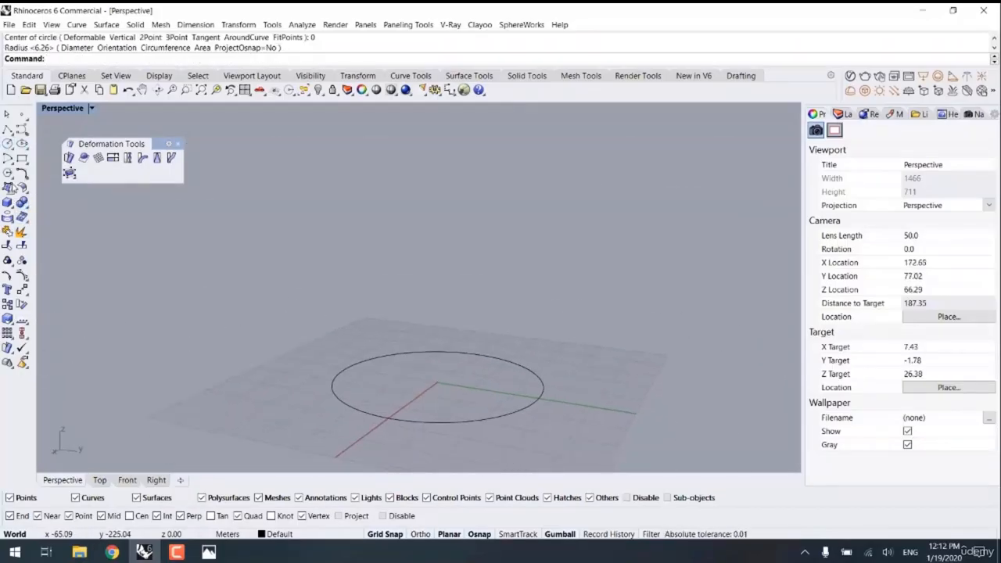
# - Draw a vertical line about 73 m tall, starting at the circle's quadrant point on the negative Y side
pyautogui.click(13, 133)
pyautogui.click(85, 149)
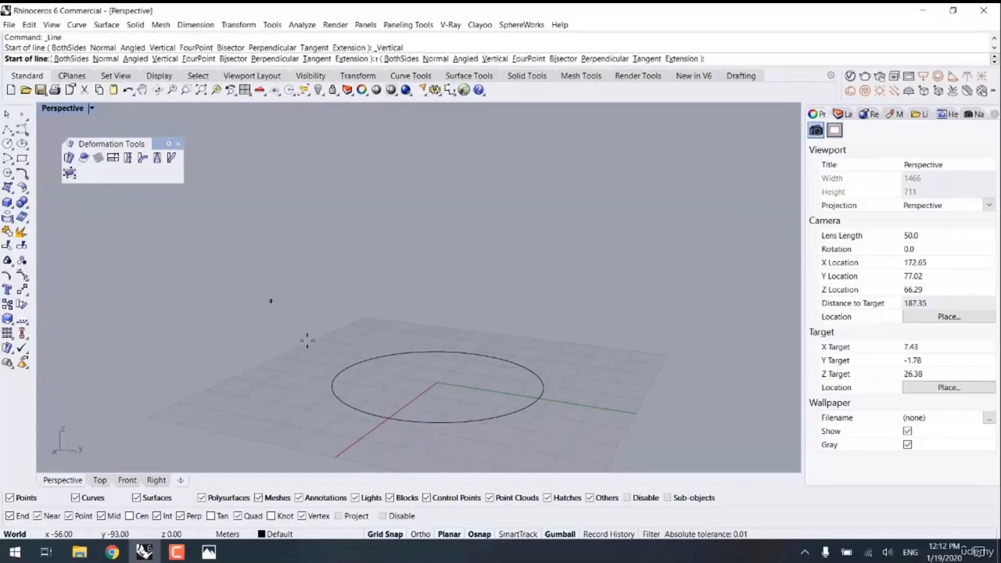
pyautogui.click(345, 367)
pyautogui.scroll(-2, 344, 148)
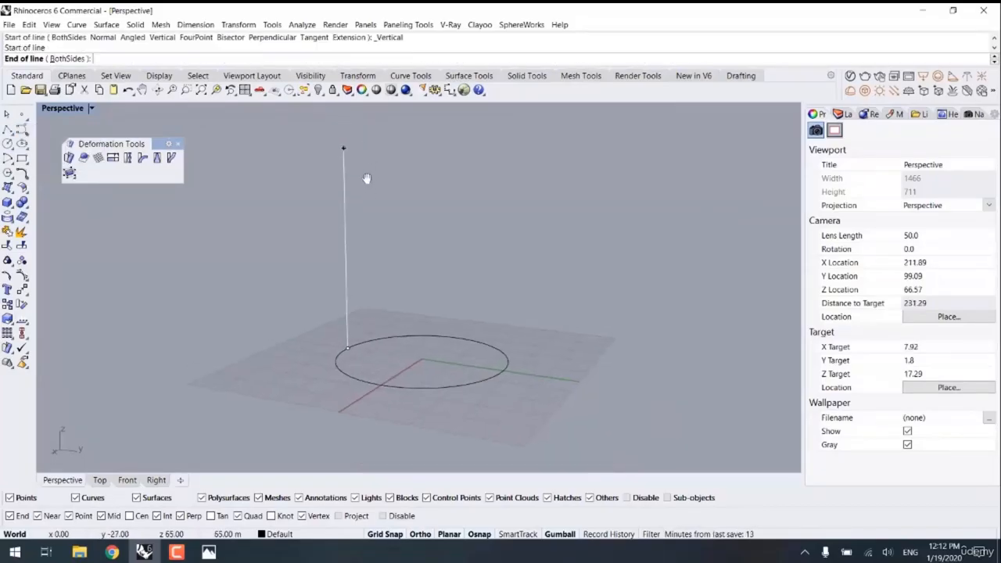
pyautogui.click(344, 161)
pyautogui.moveTo(364, 214); pyautogui.dragTo(386, 263, button='right')
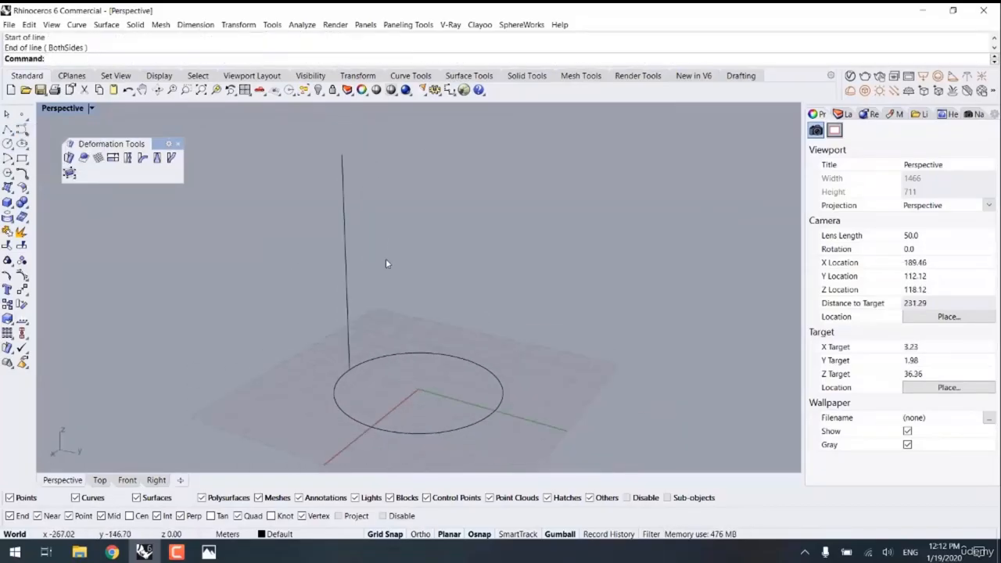
# - Polar array the vertical line around the origin (0) with 16 items over a 360-degree fill angle
pyautogui.click(344, 263)
pyautogui.write('Array')
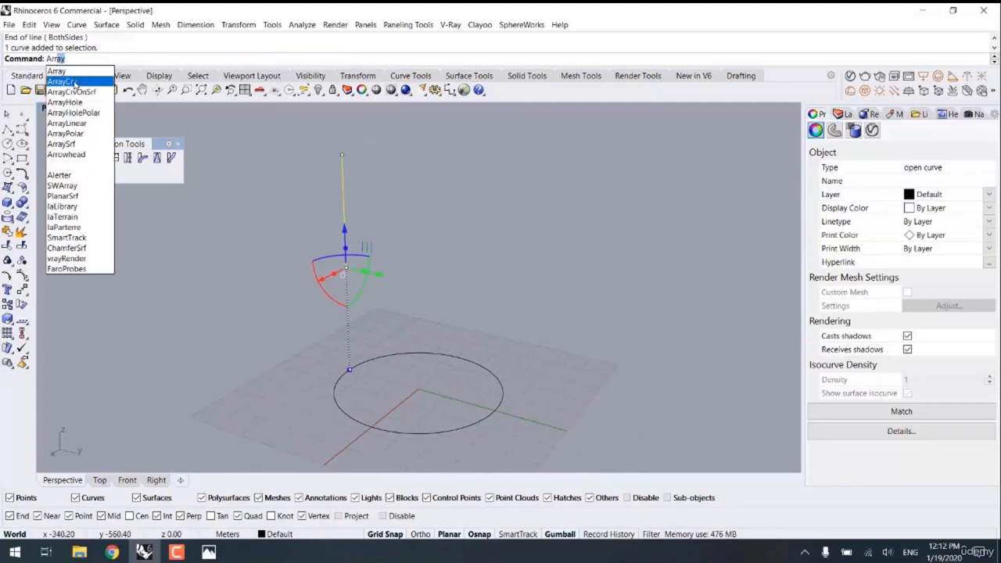
pyautogui.click(69, 133)
pyautogui.write('0')
pyautogui.press('Return')
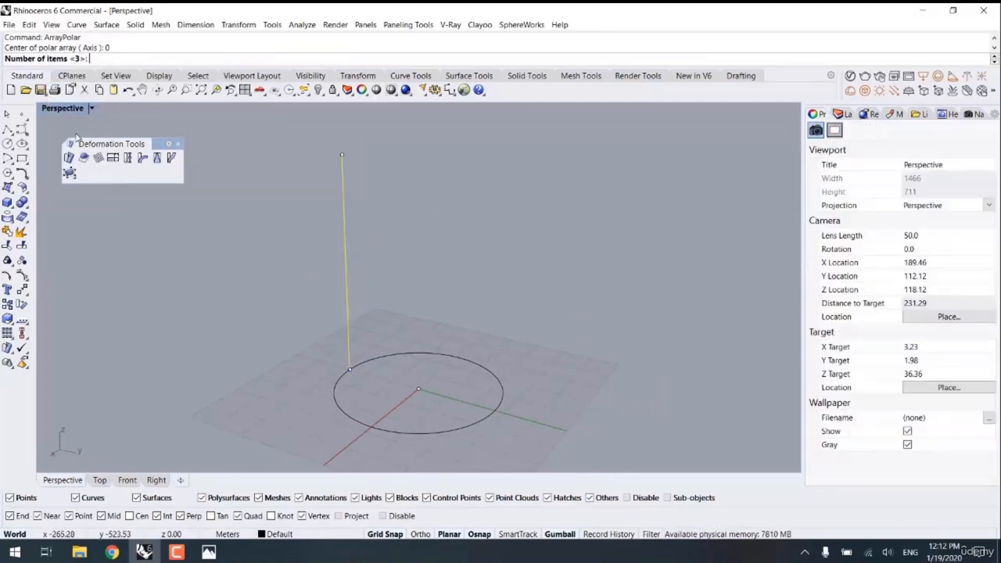
pyautogui.write('16')
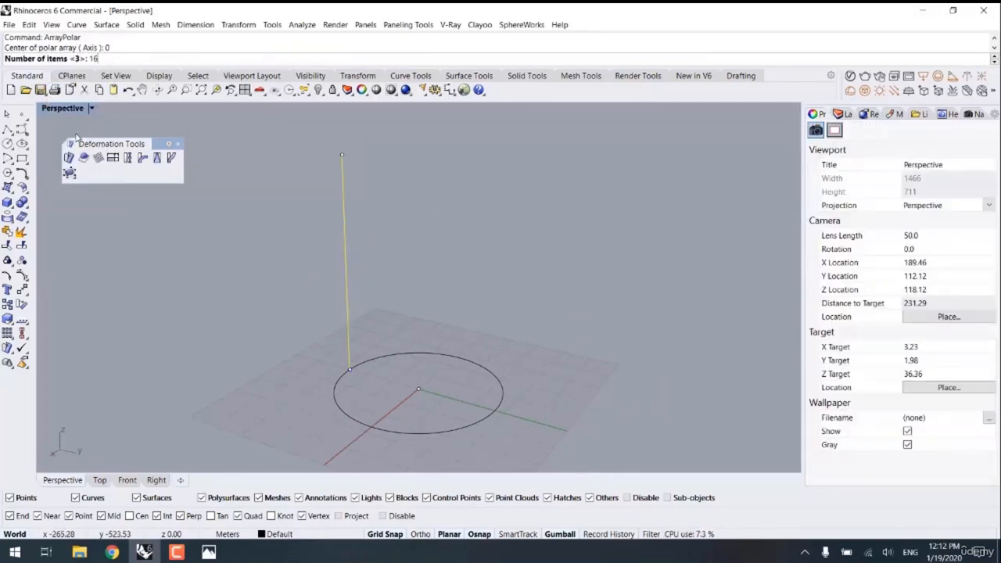
pyautogui.press('Return')
pyautogui.press('Return')
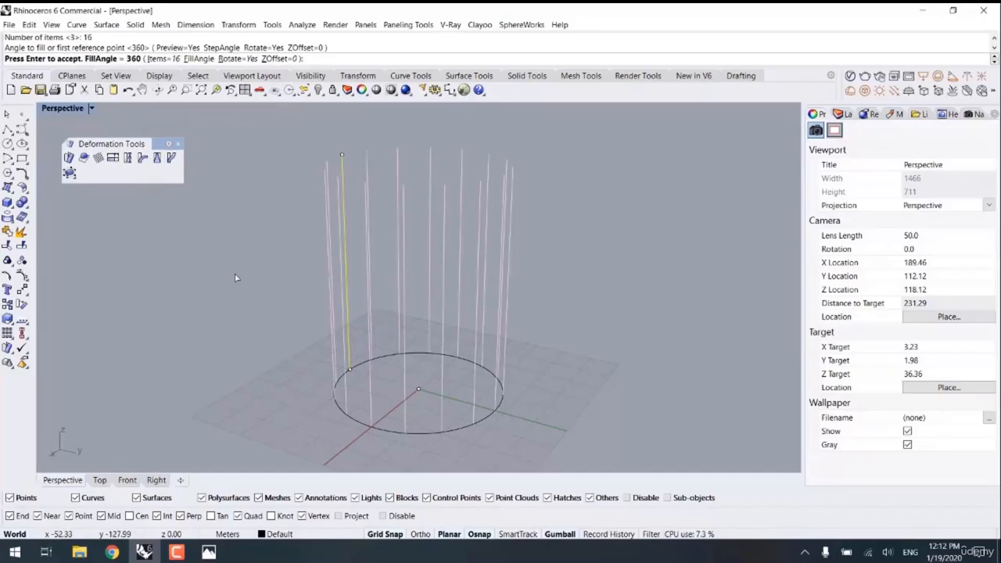
pyautogui.press('Return')
# - Copy one of the vertical lines from its base endpoint to the origin (0) as a centre line
pyautogui.moveTo(235, 279); pyautogui.dragTo(372, 407, button='right')
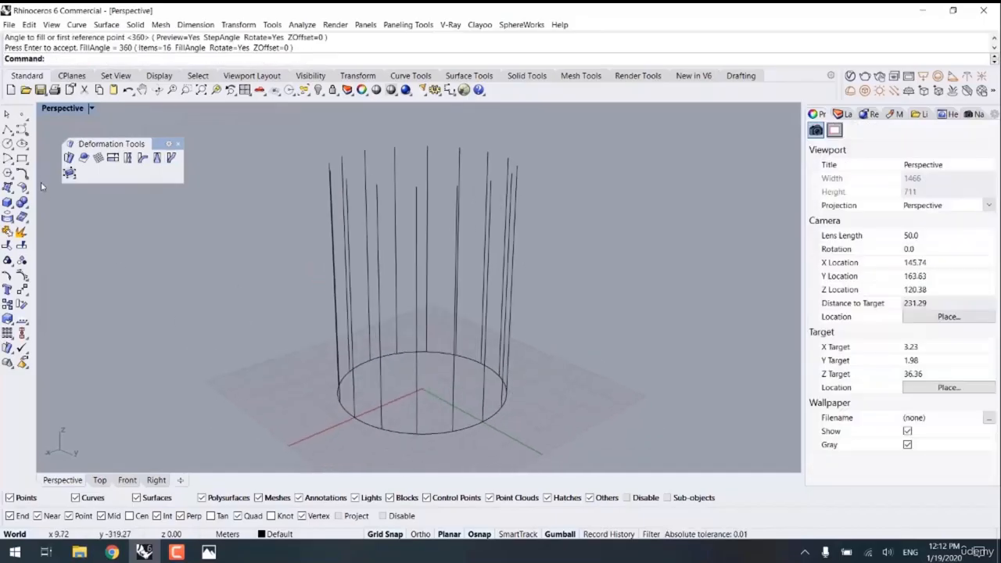
pyautogui.click(382, 417)
pyautogui.click(8, 305)
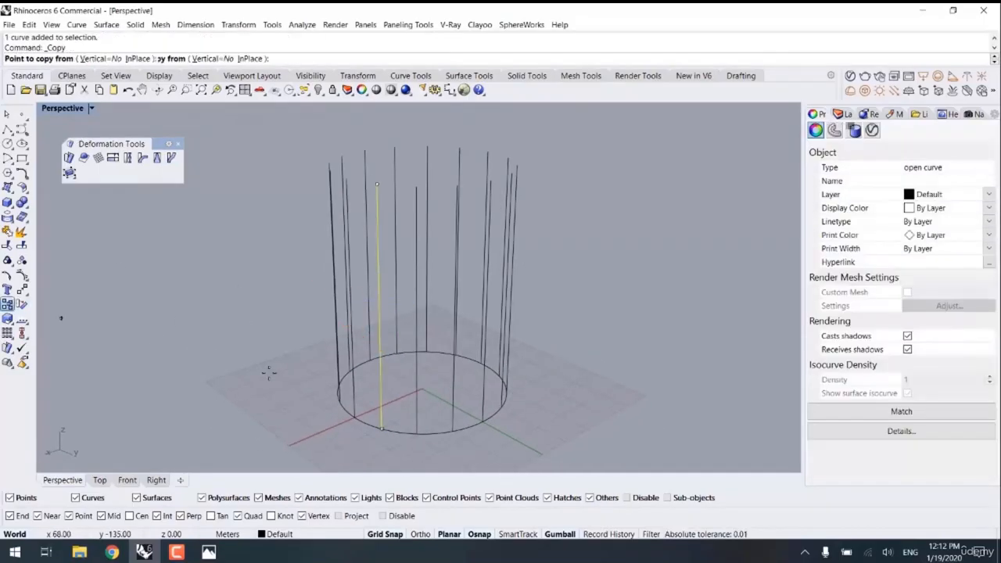
pyautogui.click(382, 428)
pyautogui.write('0')
pyautogui.press('Return')
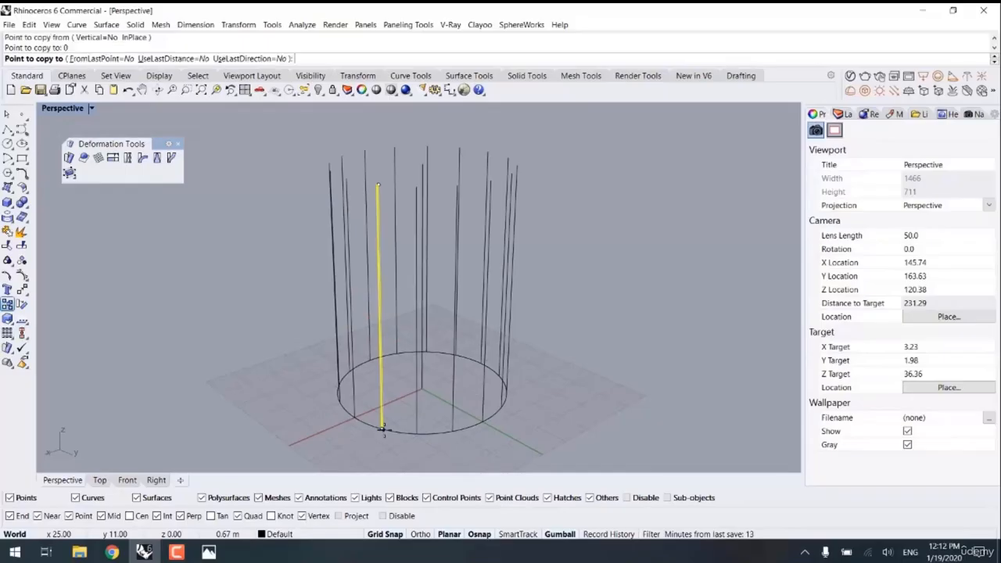
pyautogui.rightClick(471, 370)
pyautogui.click(471, 370)
pyautogui.moveTo(471, 371); pyautogui.dragTo(405, 394, button='right')
pyautogui.scroll(2, 448, 398)
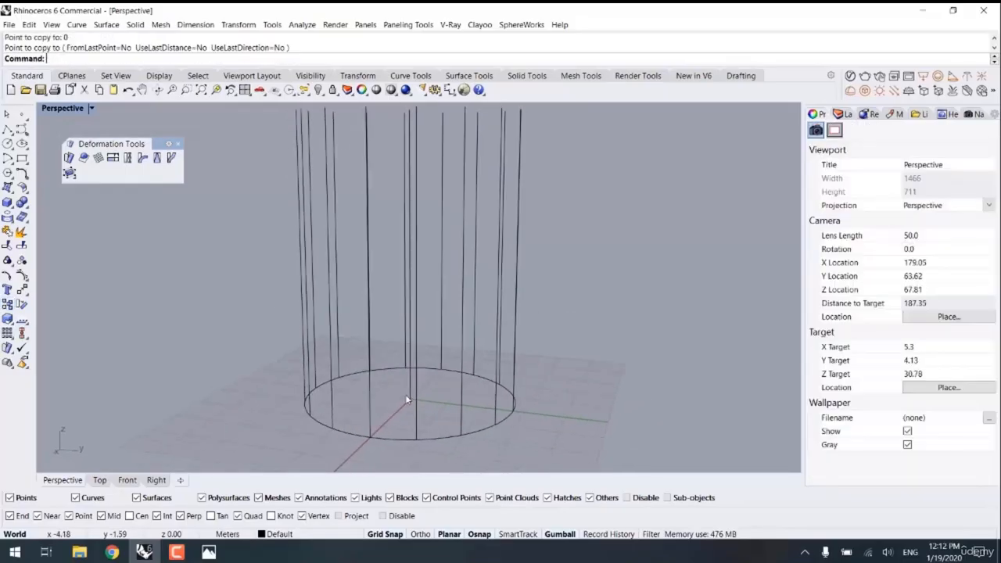
# - Assign the centre line to Layer 01 and lock that layer
pyautogui.click(410, 387)
pyautogui.click(298, 536)
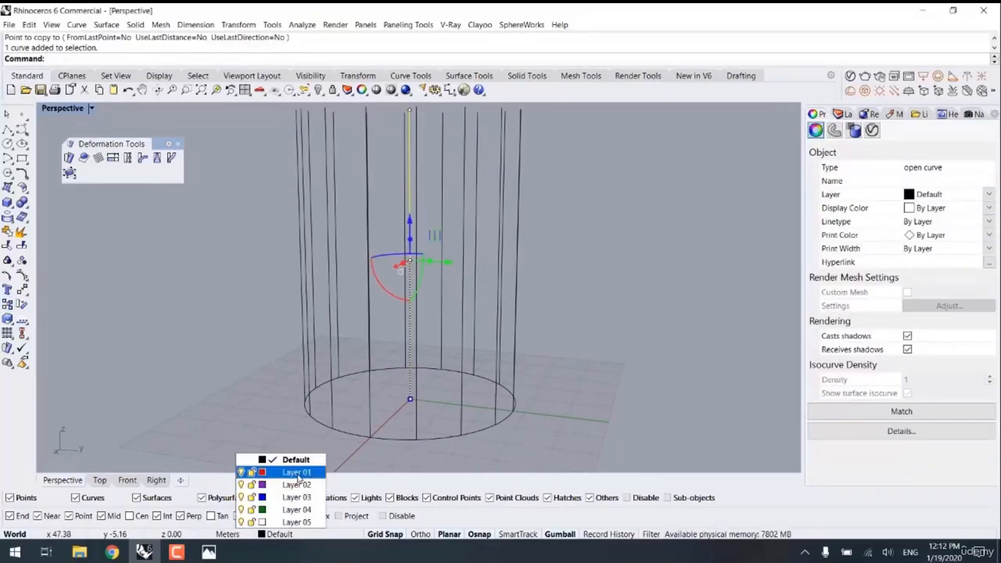
pyautogui.click(296, 472)
pyautogui.press('Escape')
pyautogui.moveTo(608, 344); pyautogui.dragTo(630, 337, button='right')
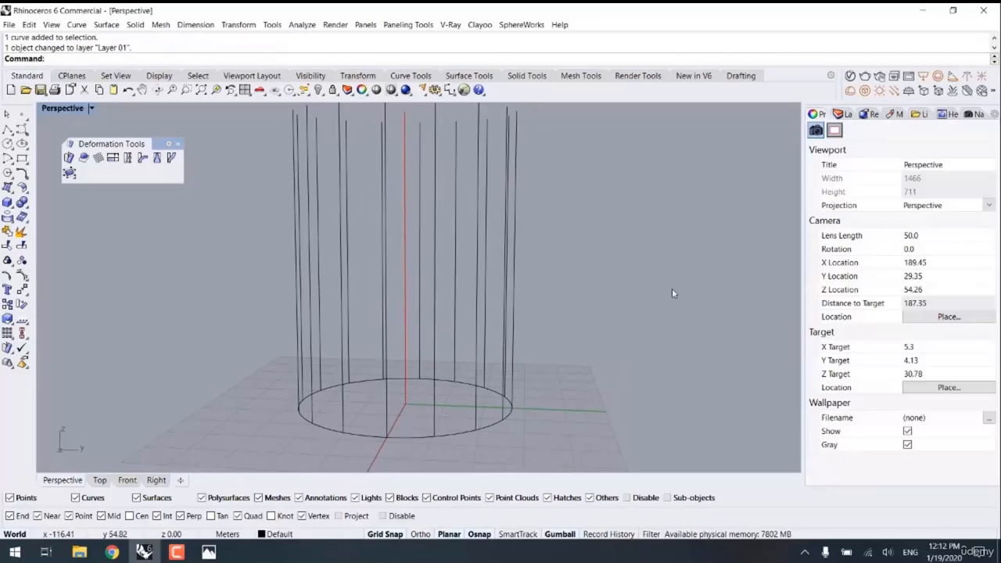
pyautogui.click(845, 115)
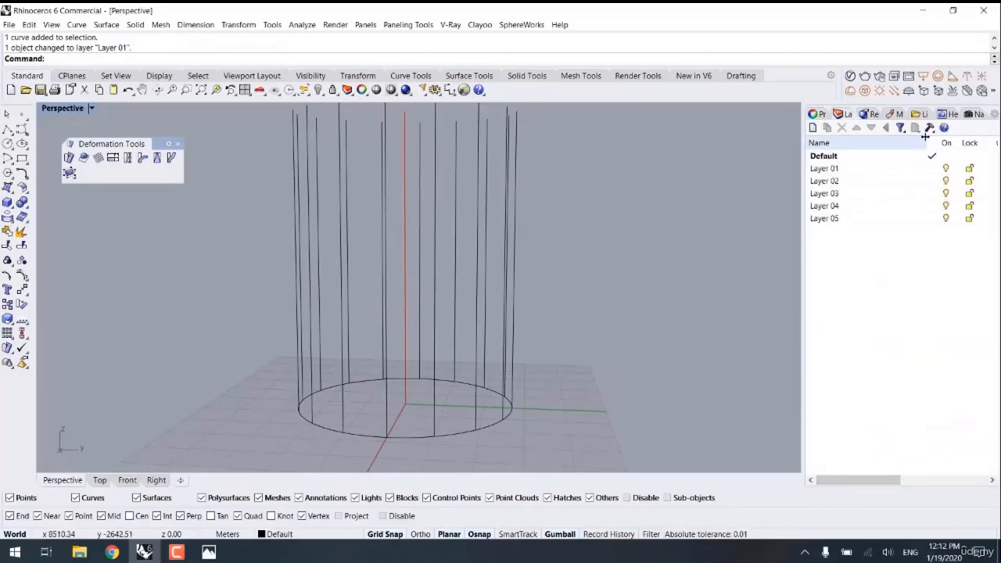
pyautogui.moveTo(928, 142); pyautogui.dragTo(873, 143)
pyautogui.click(914, 169)
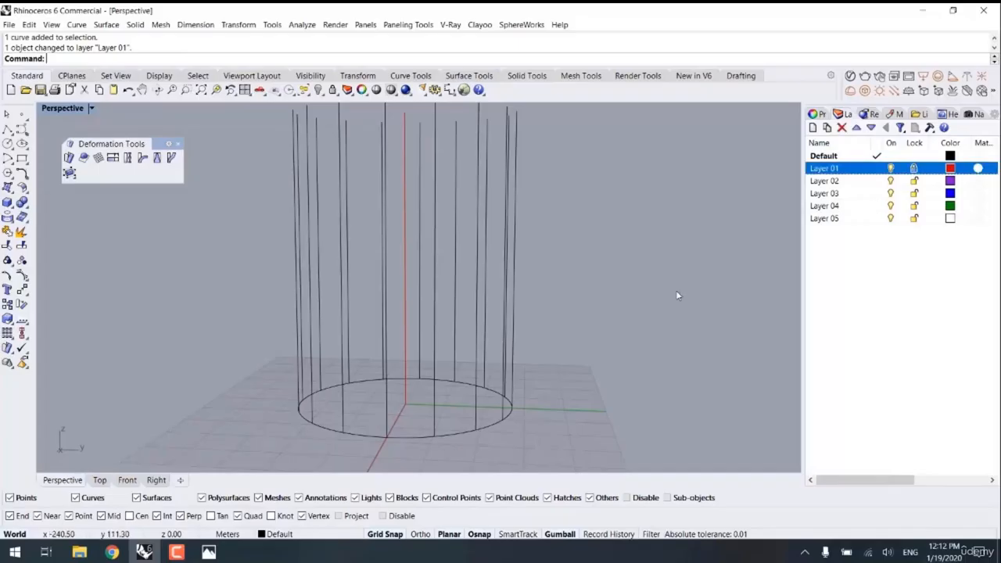
# - Twist the 16 vertical lines by 360 degrees about an axis running from the centre line's base to its upper end
pyautogui.scroll(-4, 632, 291)
pyautogui.moveTo(650, 166); pyautogui.dragTo(287, 264)
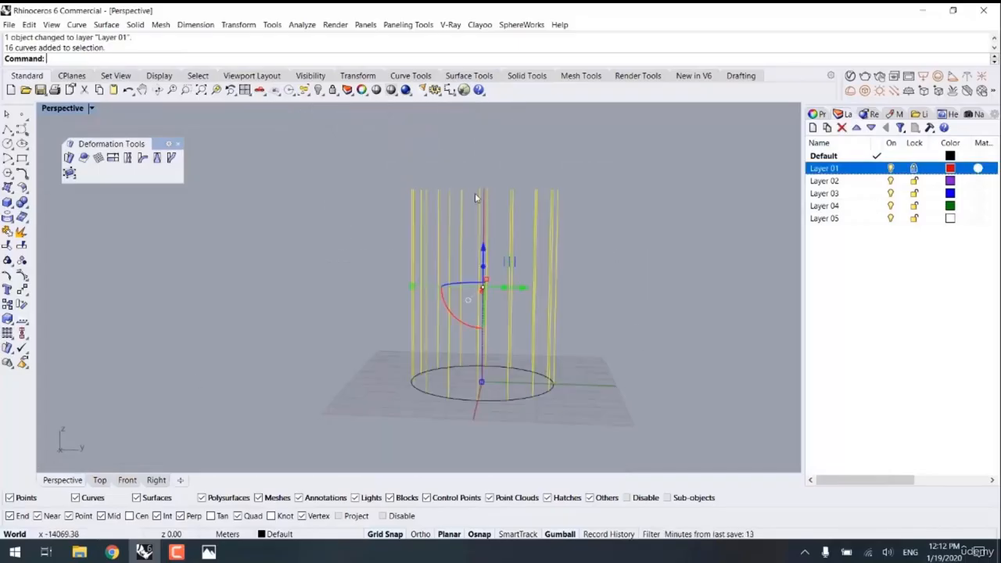
pyautogui.moveTo(474, 192); pyautogui.dragTo(494, 202, button='right')
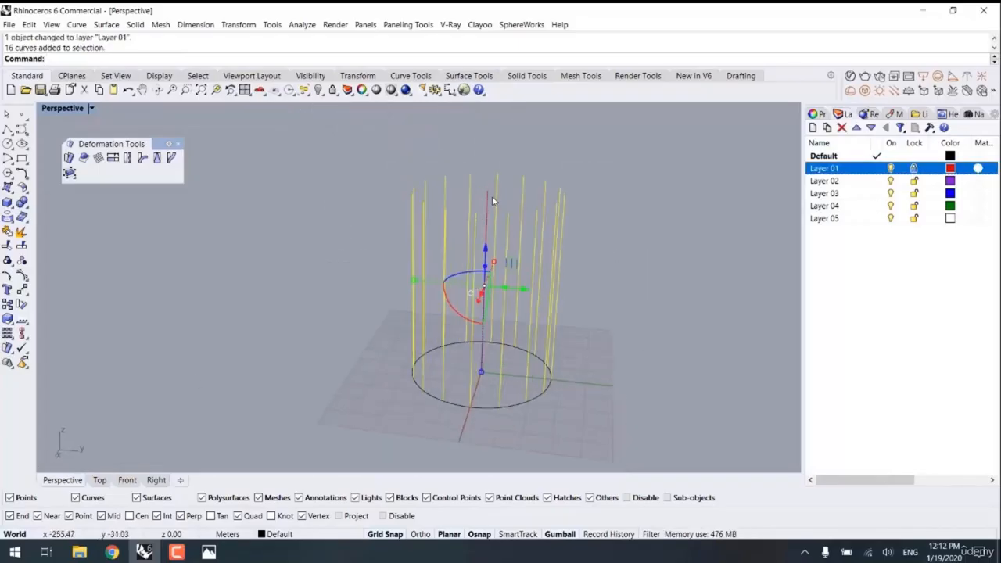
pyautogui.press('Return')
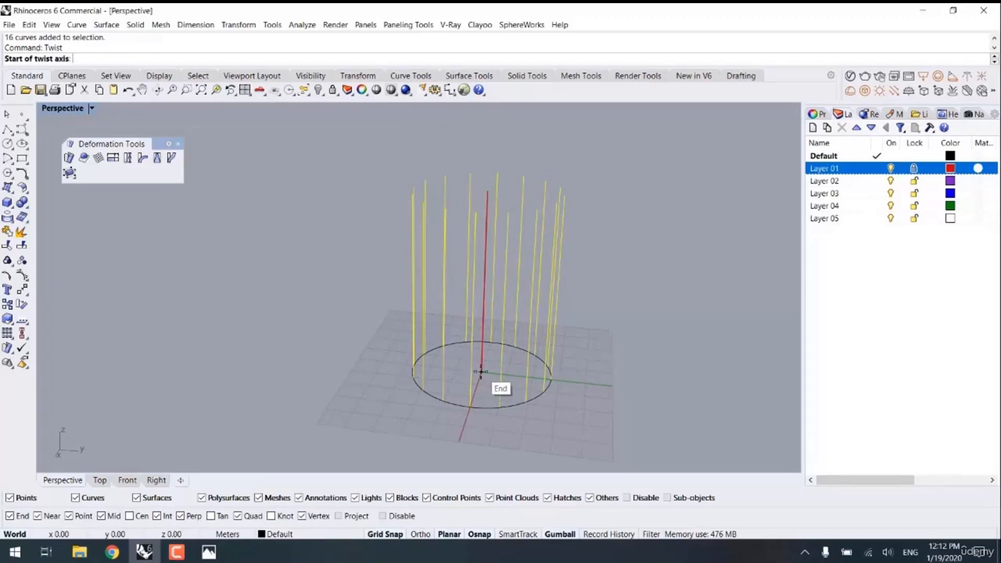
pyautogui.click(481, 372)
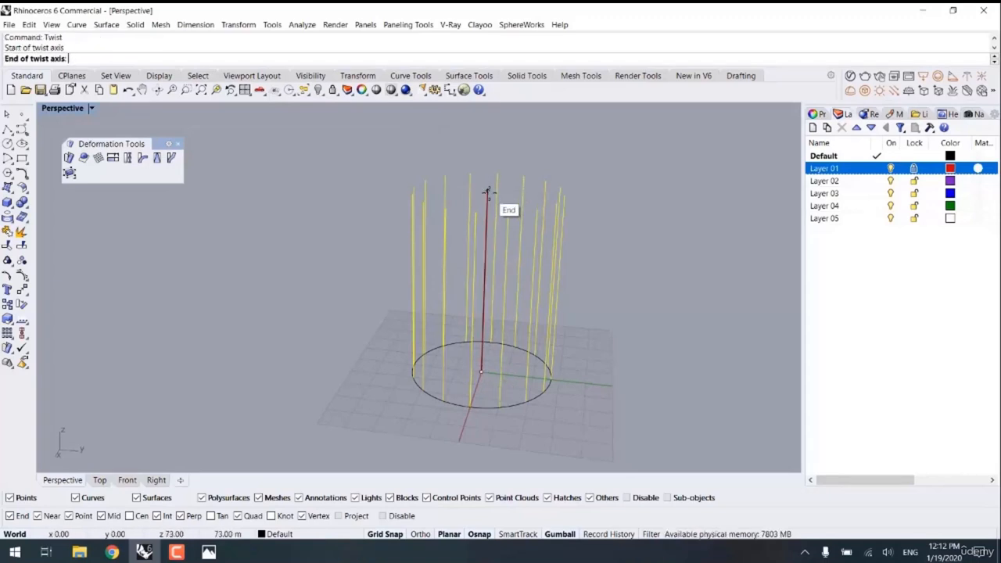
pyautogui.click(487, 192)
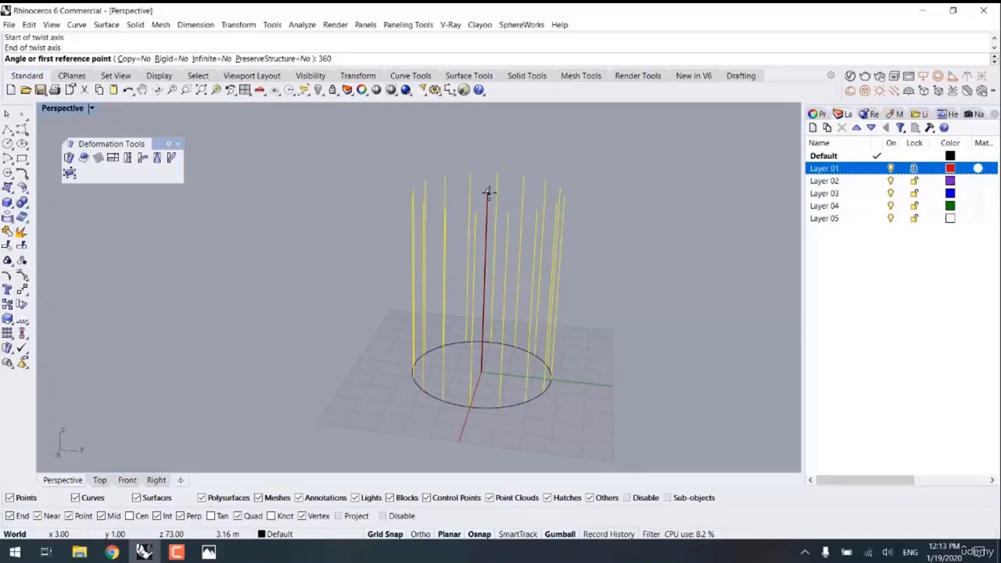
pyautogui.press('Return')
# - Mirror a copy of the twisted curves across the X axis, starting the mirror plane at the origin (0)
pyautogui.moveTo(626, 284); pyautogui.dragTo(599, 270, button='right')
pyautogui.write('MI')
pyautogui.press('Return')
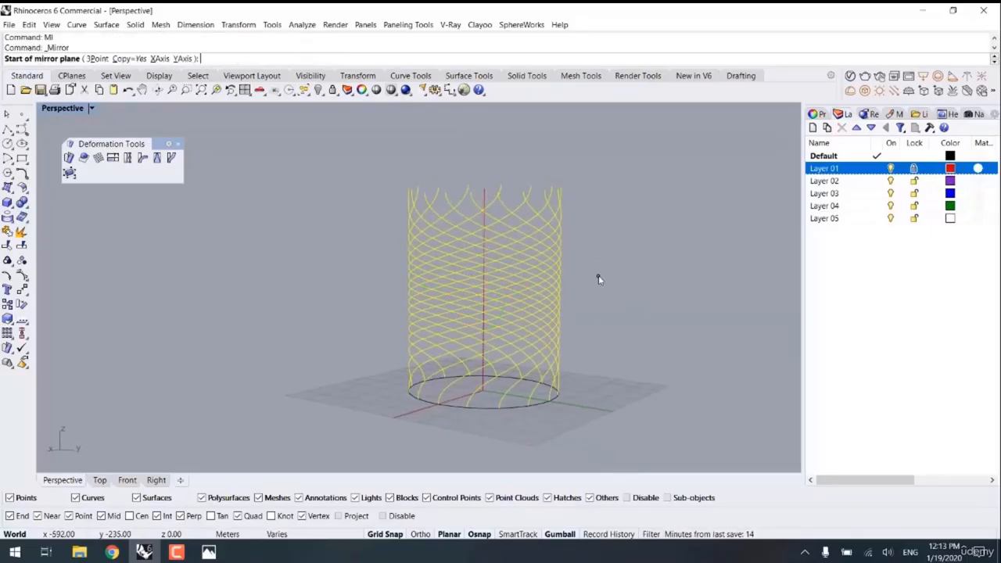
pyautogui.write('0')
pyautogui.press('Return')
pyautogui.click(451, 409)
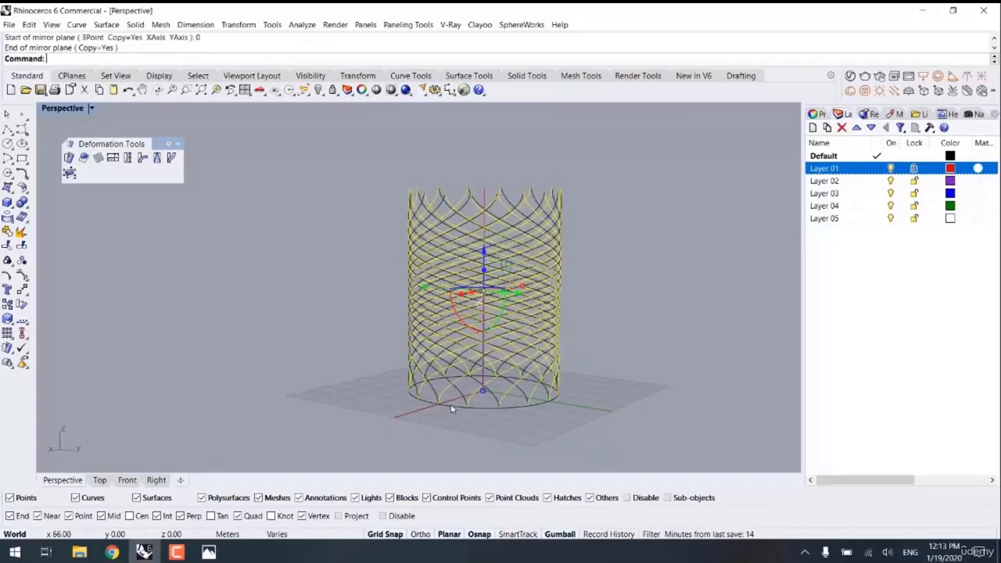
pyautogui.click(612, 369)
# - Create pipes with a radius of 0.2 along all the twisted and mirrored curves
pyautogui.moveTo(612, 369)
pyautogui.mouseDown(button='right')
pyautogui.moveTo(534, 337)
pyautogui.moveTo(513, 351)
pyautogui.moveTo(631, 364)
pyautogui.mouseUp(button='right')
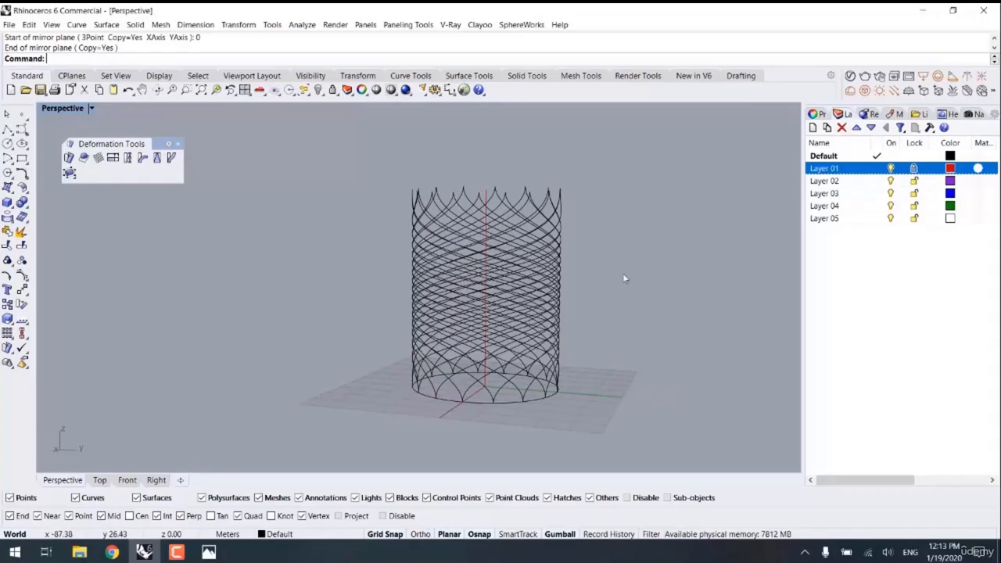
pyautogui.moveTo(612, 192); pyautogui.dragTo(341, 239)
pyautogui.press('Return')
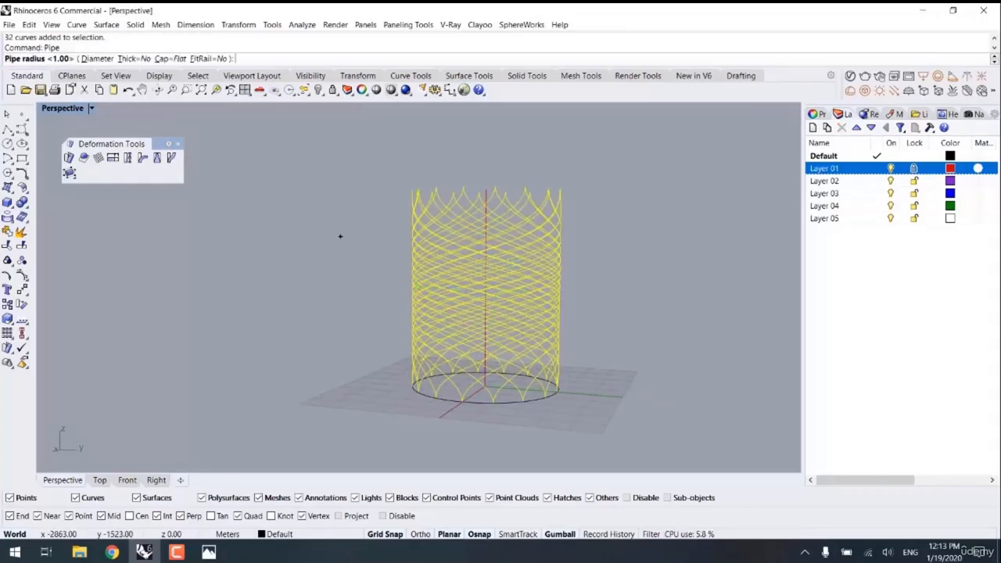
pyautogui.write('.2')
pyautogui.press('Return')
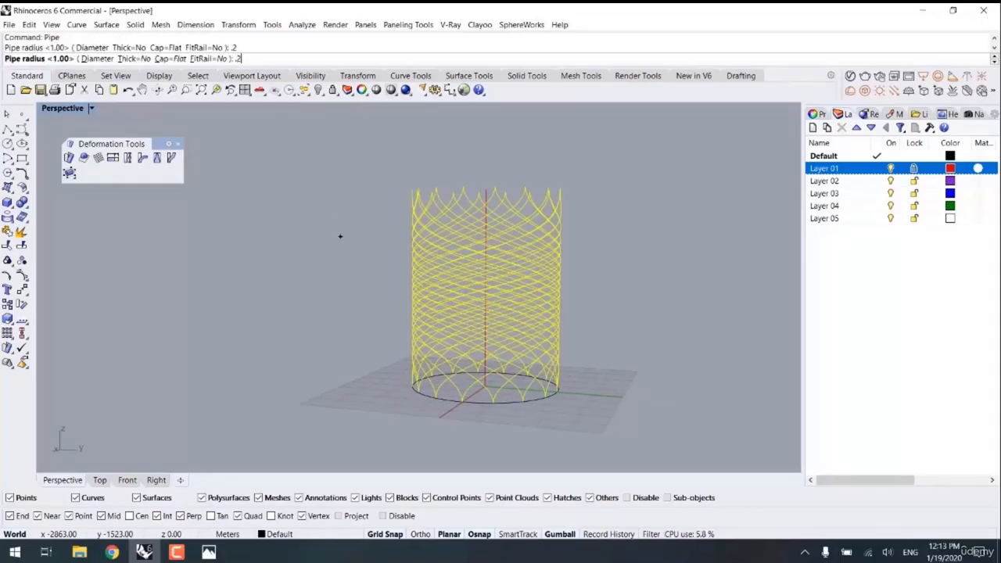
pyautogui.click(648, 333)
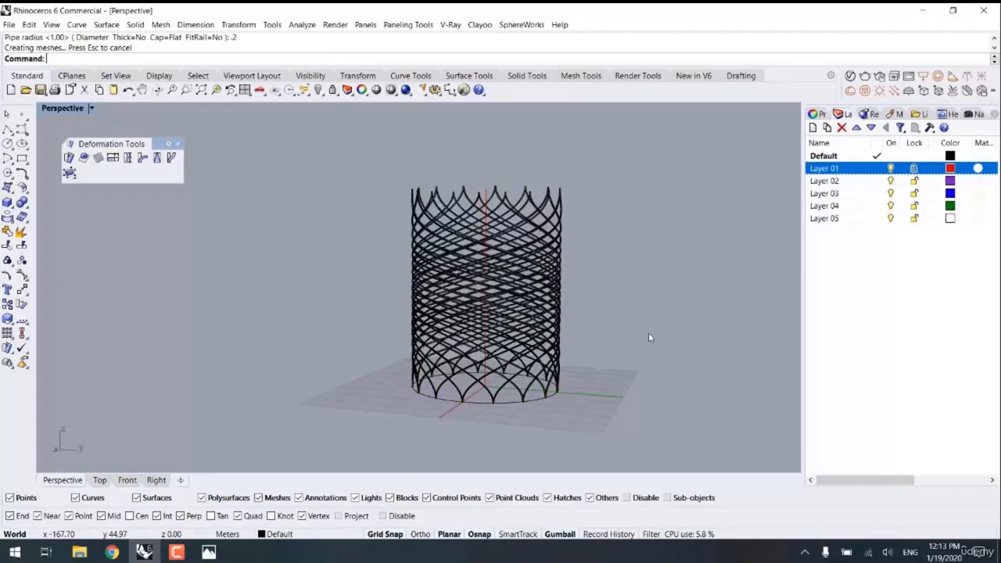
# - Show the viewport in Rendered mode and extrude the base circle upward to the top of the lattice
pyautogui.hotkey('ctrl', 'alt', 'r')
pyautogui.scroll(4, 563, 315)
pyautogui.moveTo(563, 315); pyautogui.dragTo(507, 361, button='right')
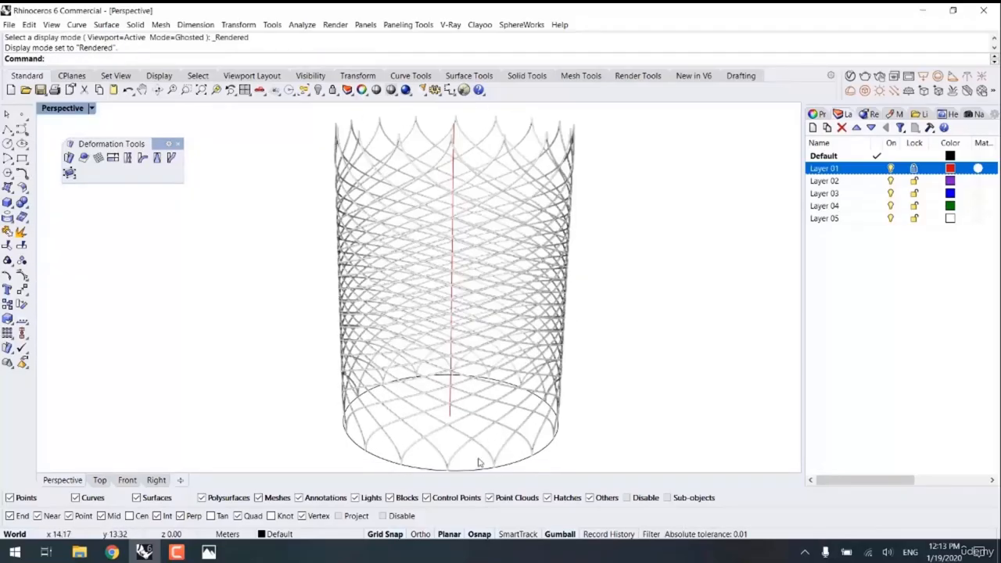
pyautogui.click(480, 471)
pyautogui.keyDown('shift'); pyautogui.moveTo(514, 423); pyautogui.dragTo(532, 380, button='right'); pyautogui.keyUp('shift')
pyautogui.scroll(-3, 533, 380)
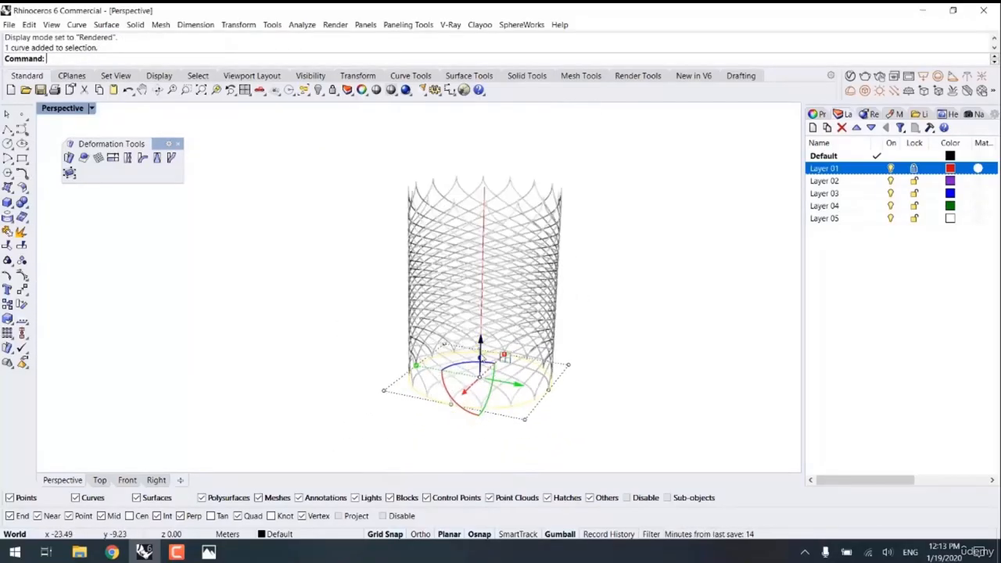
pyautogui.moveTo(483, 346); pyautogui.dragTo(486, 168)
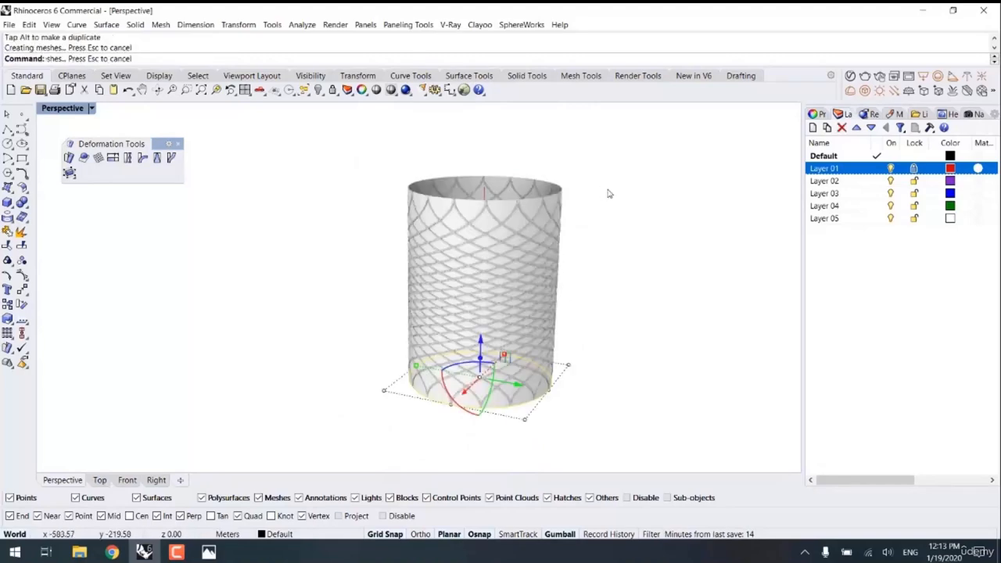
pyautogui.click(607, 195)
pyautogui.moveTo(596, 219); pyautogui.dragTo(566, 237, button='right')
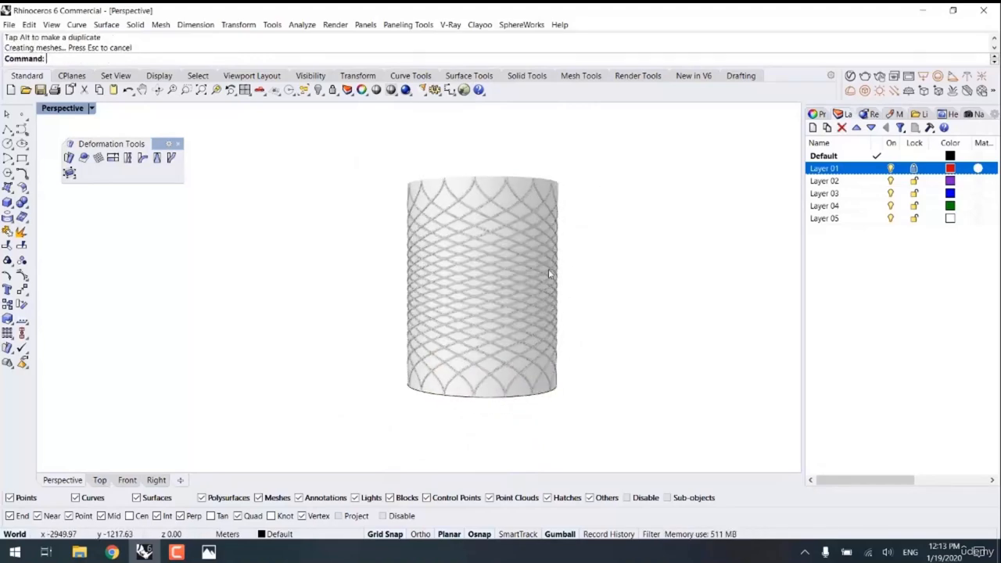
# - Undo the extrusion, pipes, mirror and twist, and return the viewport to Ghosted mode
pyautogui.hotkey('ctrl', 'z')
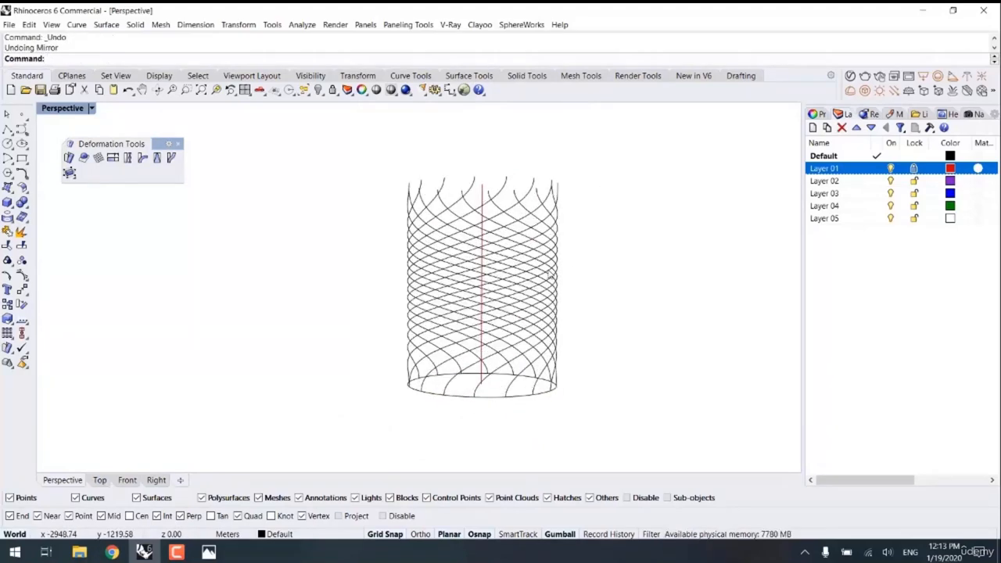
pyautogui.hotkey('ctrl', 'alt', 'g')
pyautogui.moveTo(547, 274); pyautogui.dragTo(555, 315, button='right')
pyautogui.hotkey('ctrl', 'z')
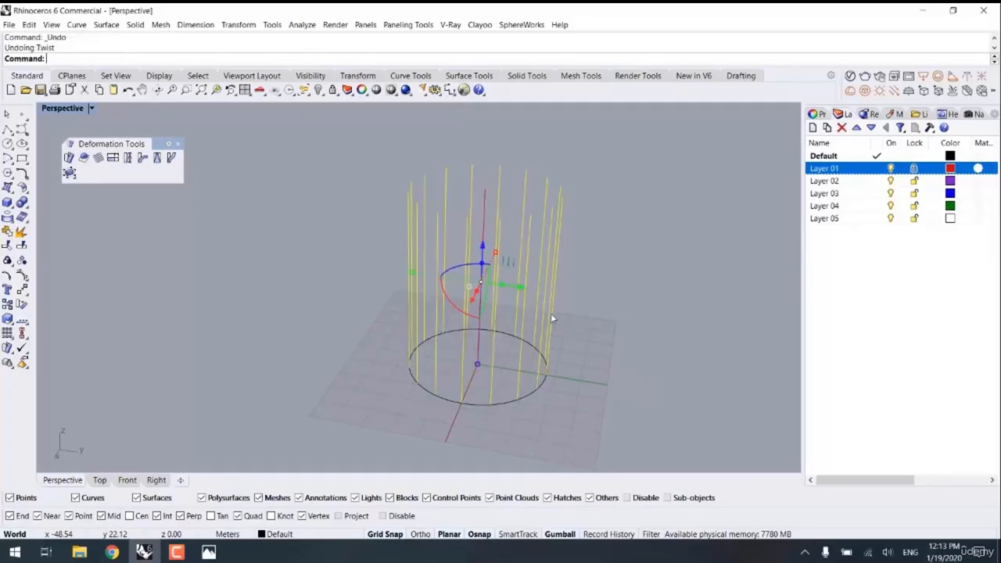
# - Twist the vertical lines 360 degrees about an axis running from the base circle's centre to the midpoint of the red centre line
pyautogui.moveTo(607, 286); pyautogui.dragTo(582, 322, button='right')
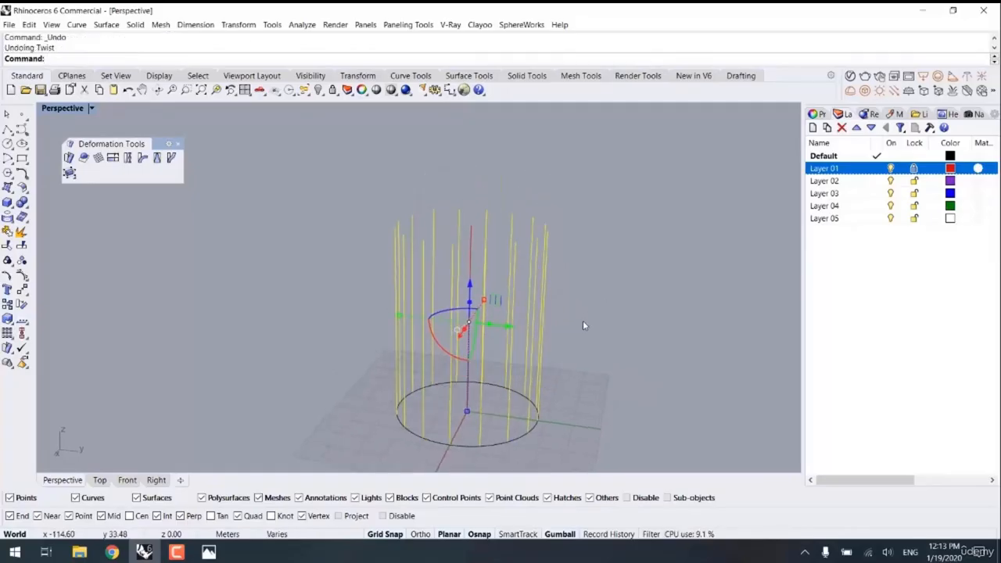
pyautogui.press('Return')
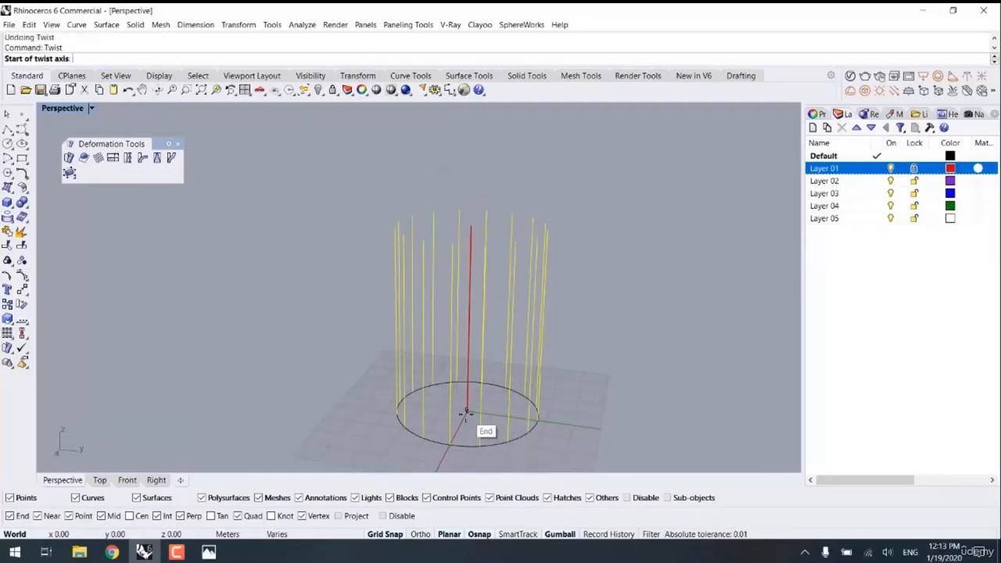
pyautogui.click(467, 412)
pyautogui.click(470, 320)
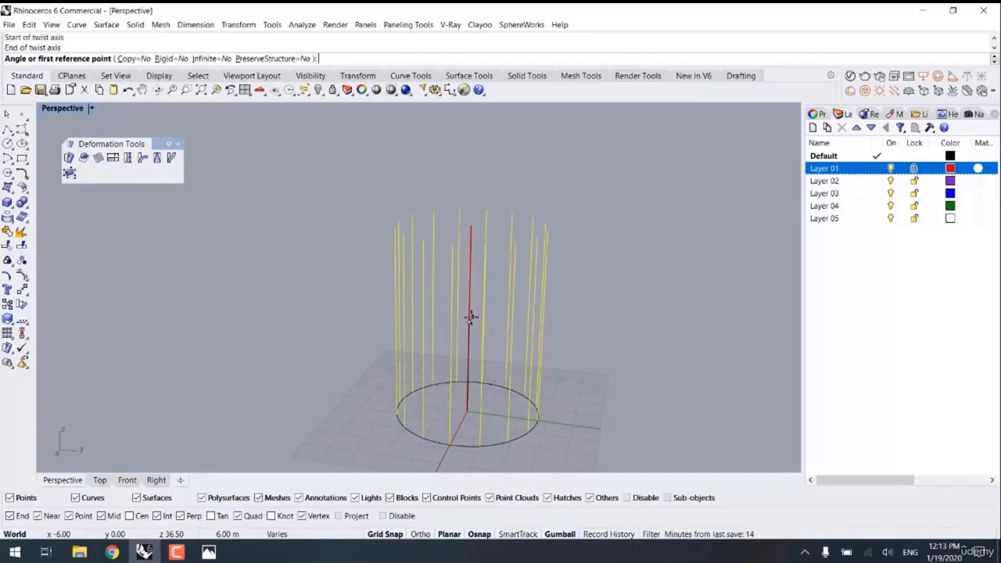
pyautogui.write('360')
pyautogui.press('Return')
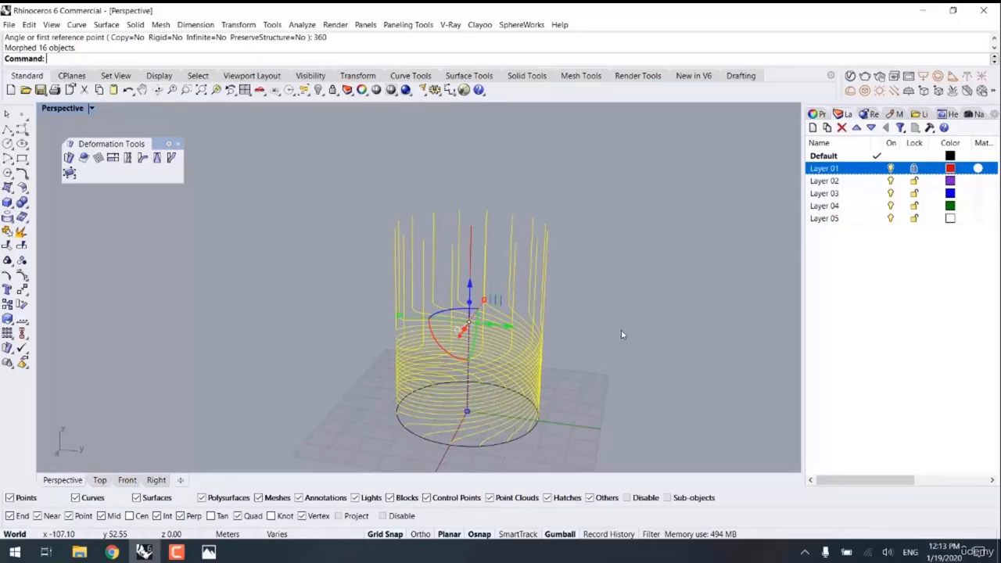
# - Mirror a copy of the twisted curves across a plane starting at the origin (0) and running along the Y axis
pyautogui.write('MI')
pyautogui.press('Return')
pyautogui.write('0')
pyautogui.press('Return')
pyautogui.press('F8')
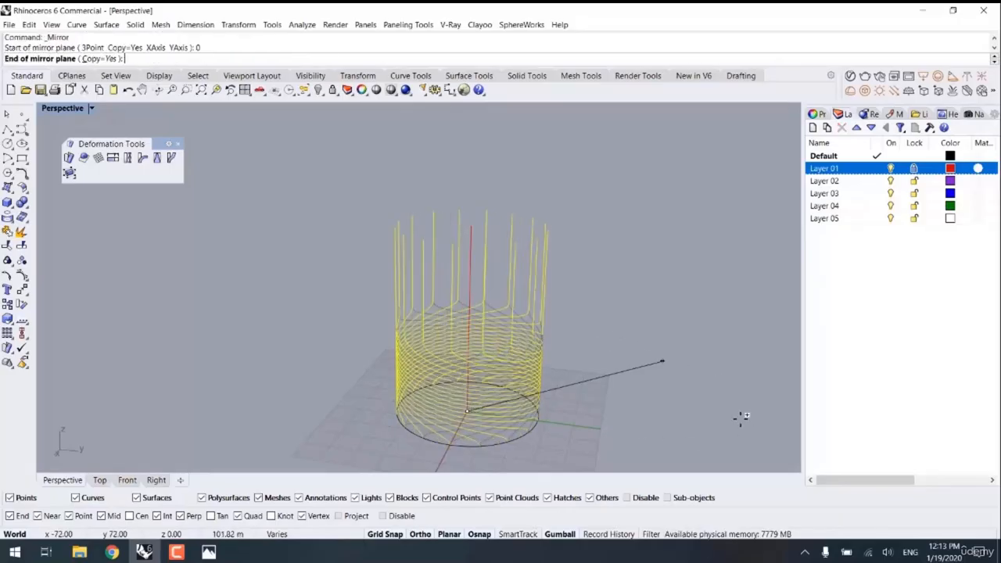
pyautogui.click(754, 452)
pyautogui.press('Escape')
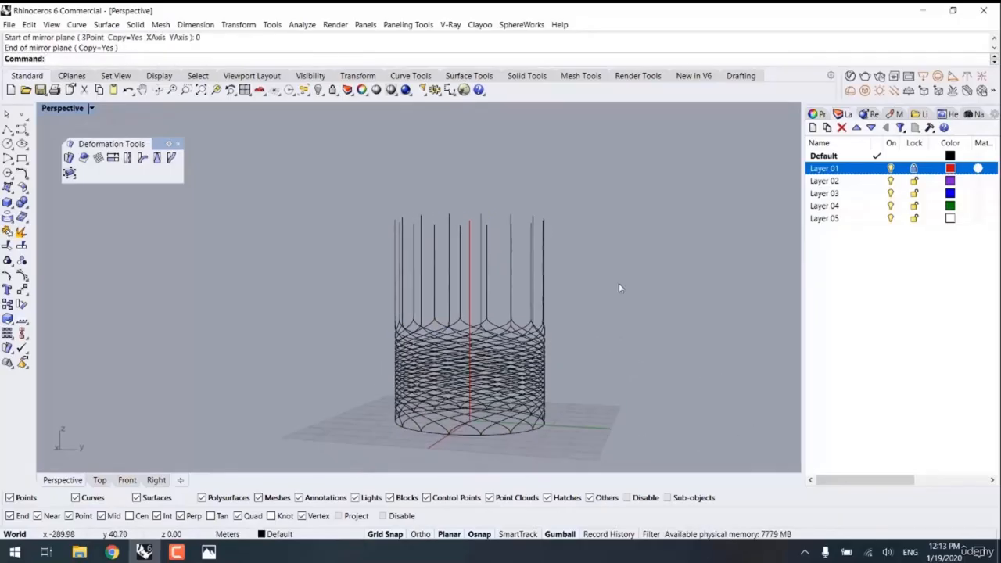
# - Create pipes with a radius of 0.2 along all the twisted and mirrored curves
pyautogui.moveTo(771, 184); pyautogui.dragTo(339, 235)
pyautogui.write('Pipe')
pyautogui.press('Return')
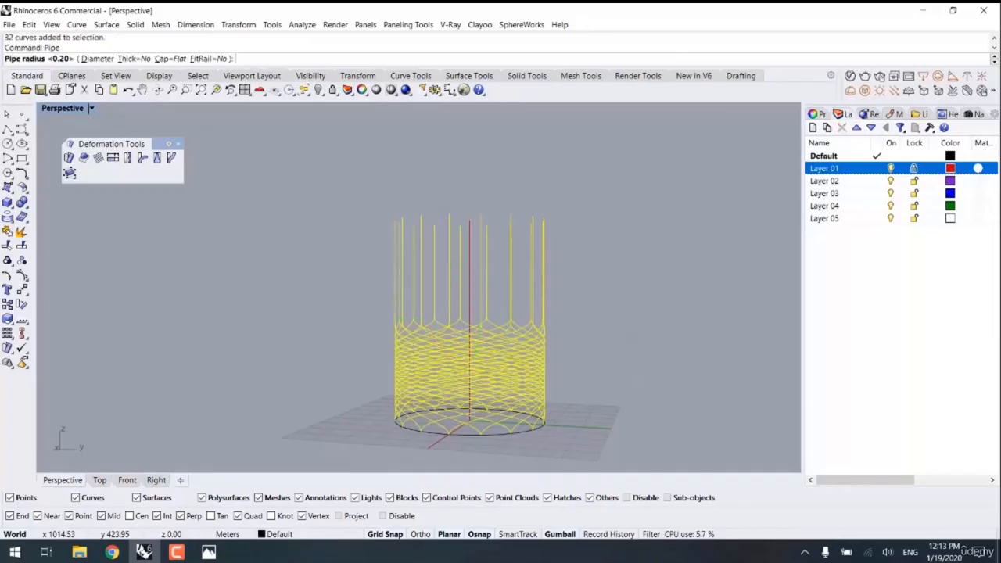
pyautogui.press('Return')
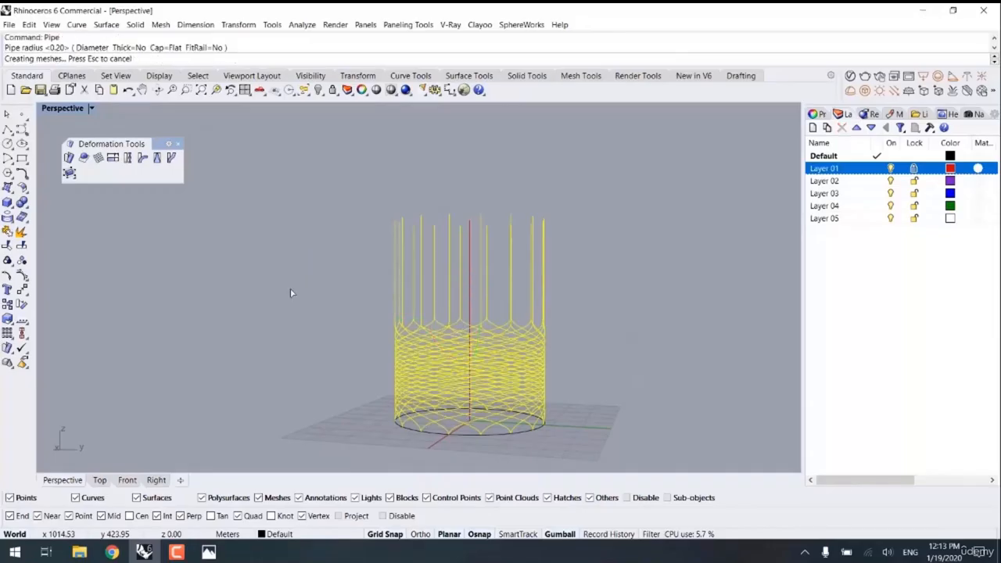
pyautogui.moveTo(297, 324); pyautogui.dragTo(314, 353, button='right')
pyautogui.moveTo(339, 447); pyautogui.dragTo(336, 388, button='right')
pyautogui.keyDown('shift'); pyautogui.moveTo(336, 388); pyautogui.dragTo(314, 329, button='right'); pyautogui.keyUp('shift')
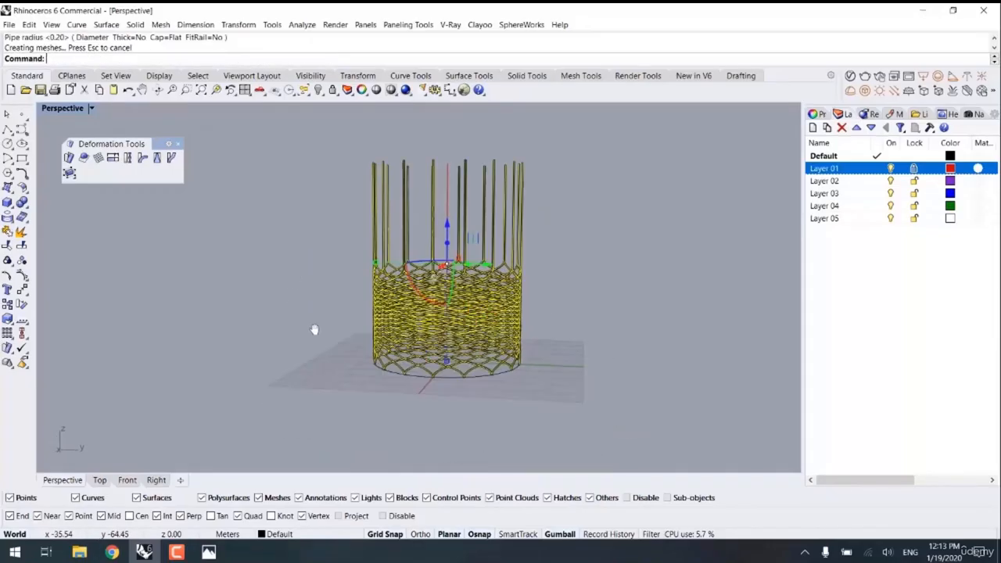
pyautogui.click(315, 329)
# - Show the viewport in Rendered mode and extrude the base circle upward to the top of the lattice
pyautogui.scroll(2, 420, 381)
pyautogui.hotkey('ctrl', 'alt', 'r')
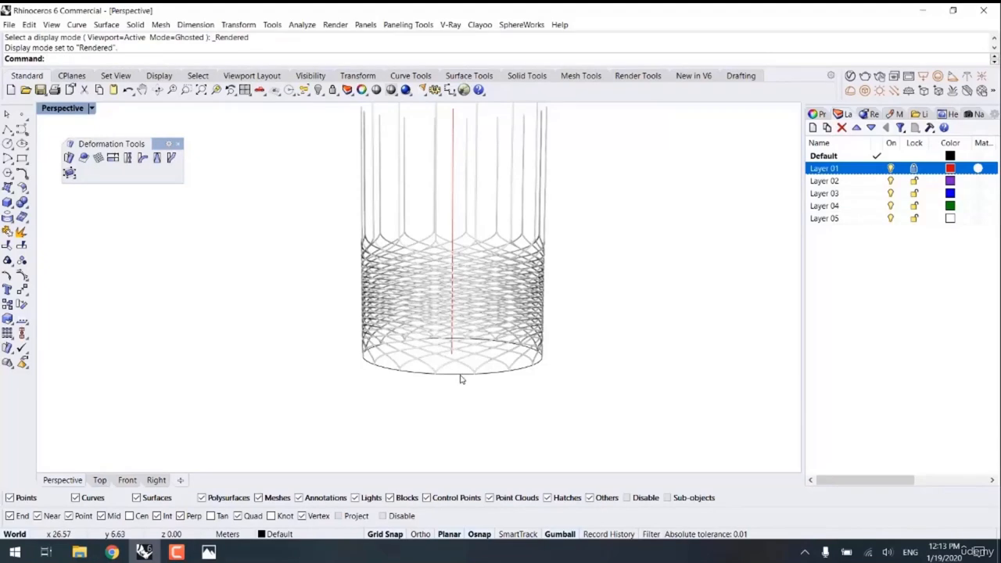
pyautogui.click(460, 376)
pyautogui.scroll(-2, 461, 377)
pyautogui.moveTo(470, 333); pyautogui.dragTo(469, 207)
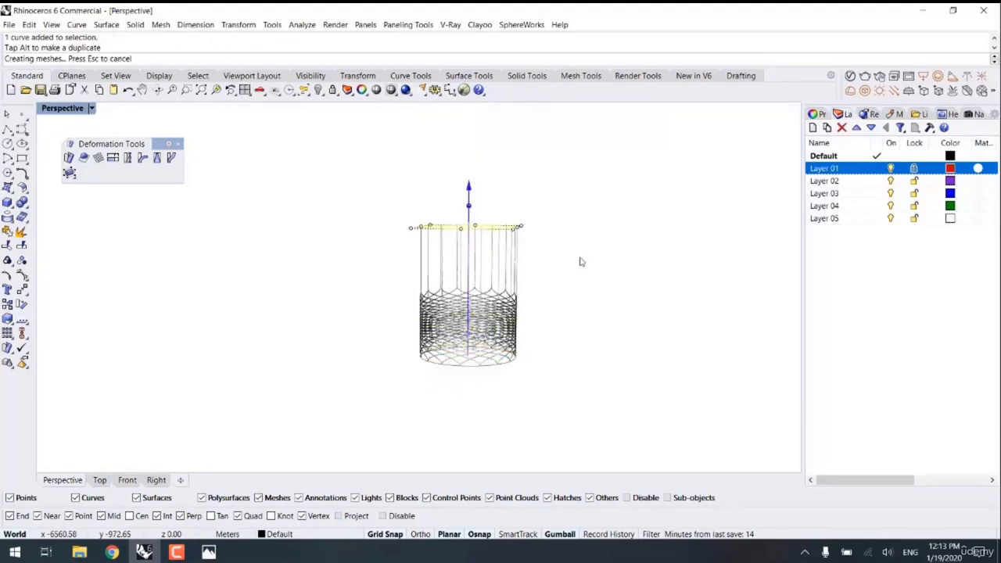
pyautogui.click(580, 261)
pyautogui.scroll(3, 500, 308)
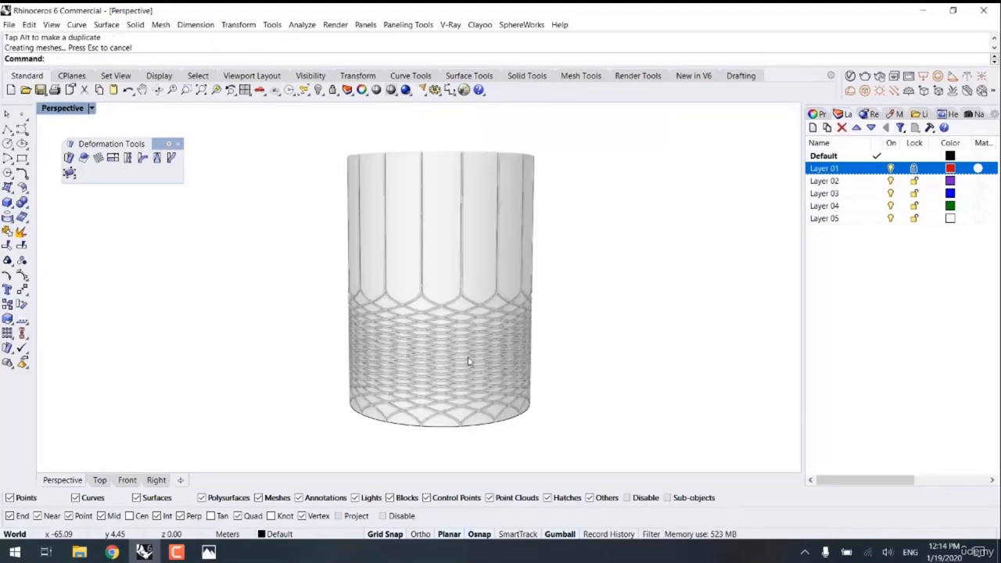
pyautogui.scroll(3, 457, 364)
pyautogui.scroll(-2, 561, 251)
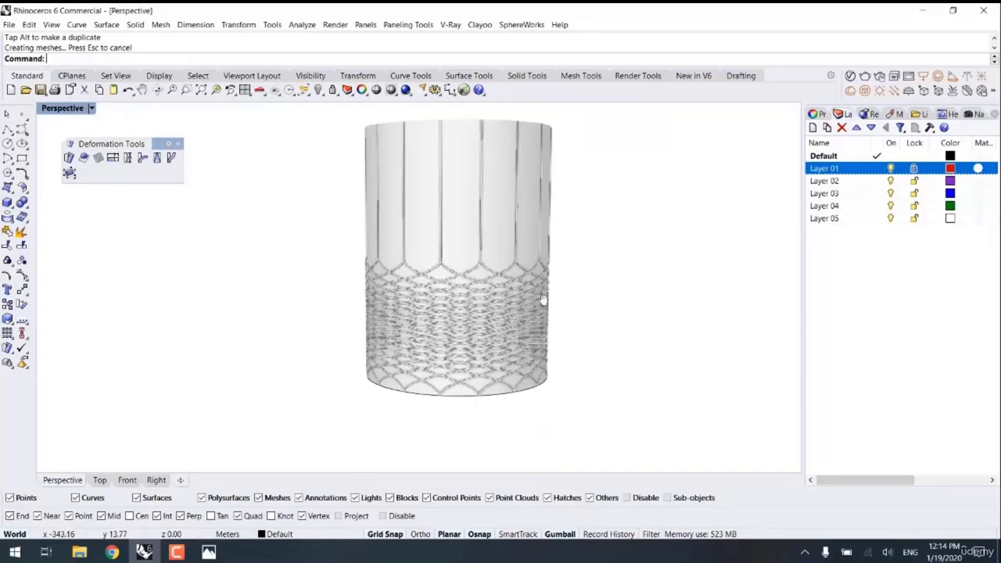
# - Undo the extrusion, pipes, mirror and half-height twist, and switch the viewport to Shaded mode
pyautogui.hotkey('ctrl', 'z')
pyautogui.hotkey('ctrl', 'alt', 's')
pyautogui.hotkey('ctrl', 'z')
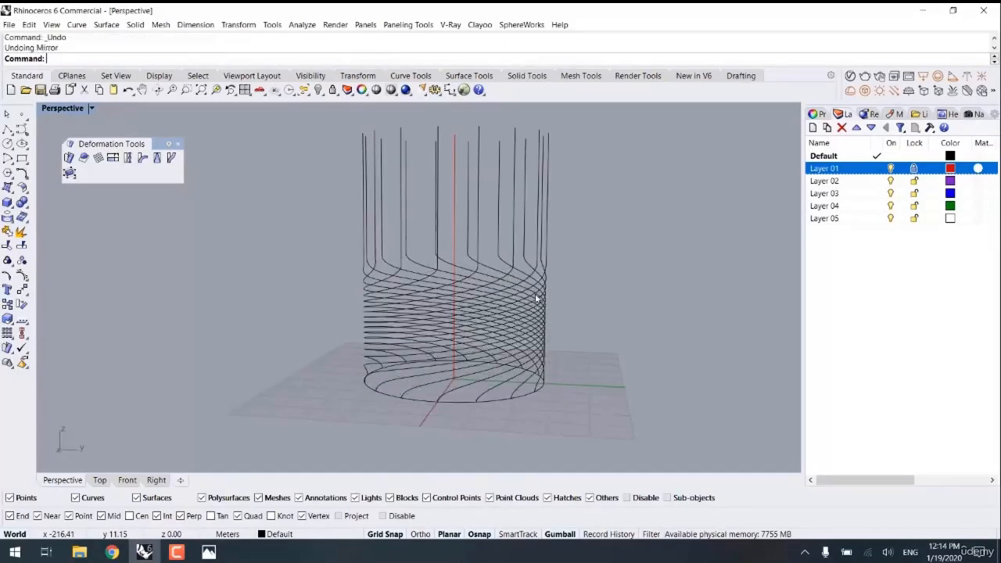
pyautogui.hotkey('ctrl', 'z')
pyautogui.press('Escape')
# - Start twisting the vertical lines about a short axis picked along the middle portion of the red centre line
pyautogui.moveTo(612, 146); pyautogui.dragTo(277, 248)
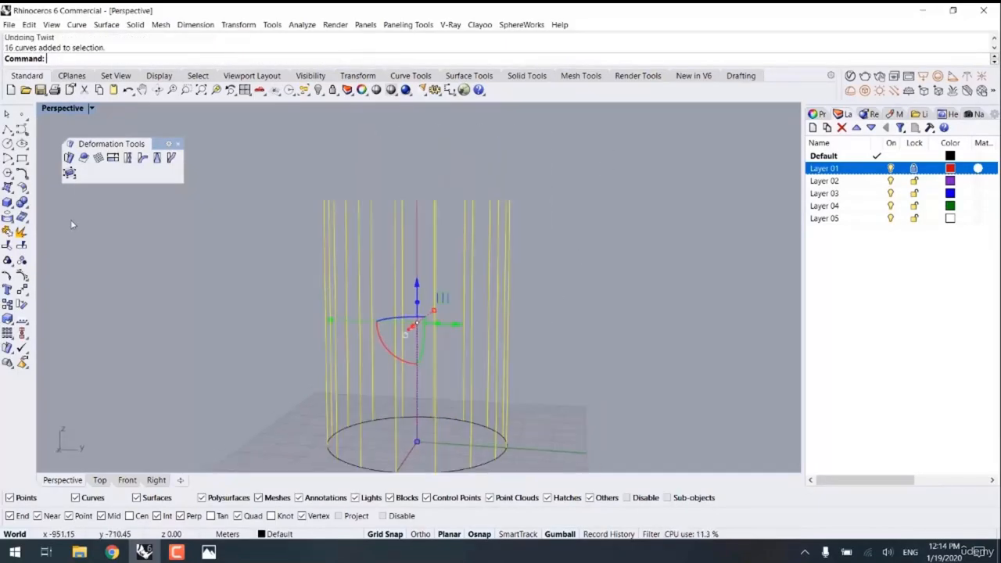
pyautogui.click(127, 158)
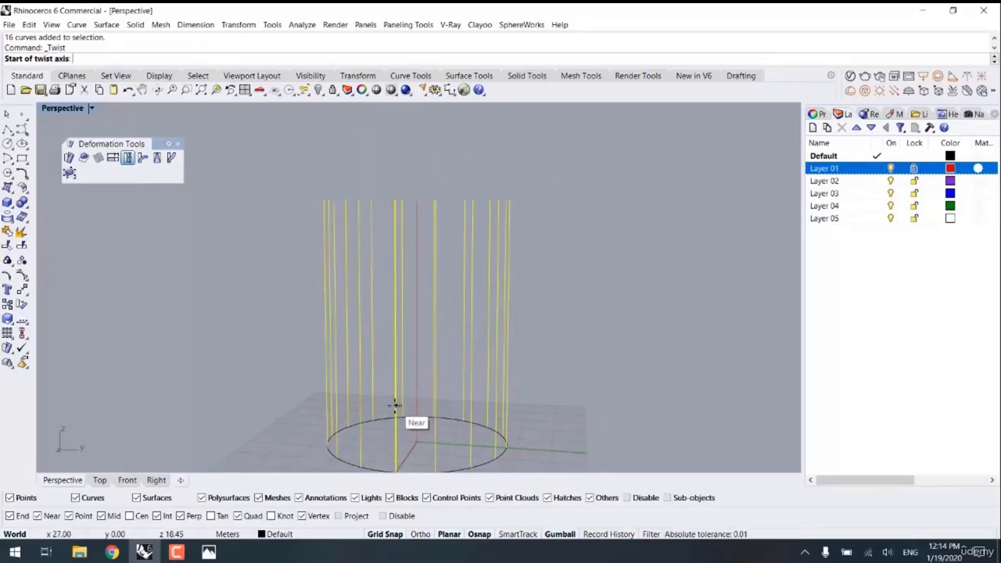
pyautogui.click(416, 366)
pyautogui.click(417, 270)
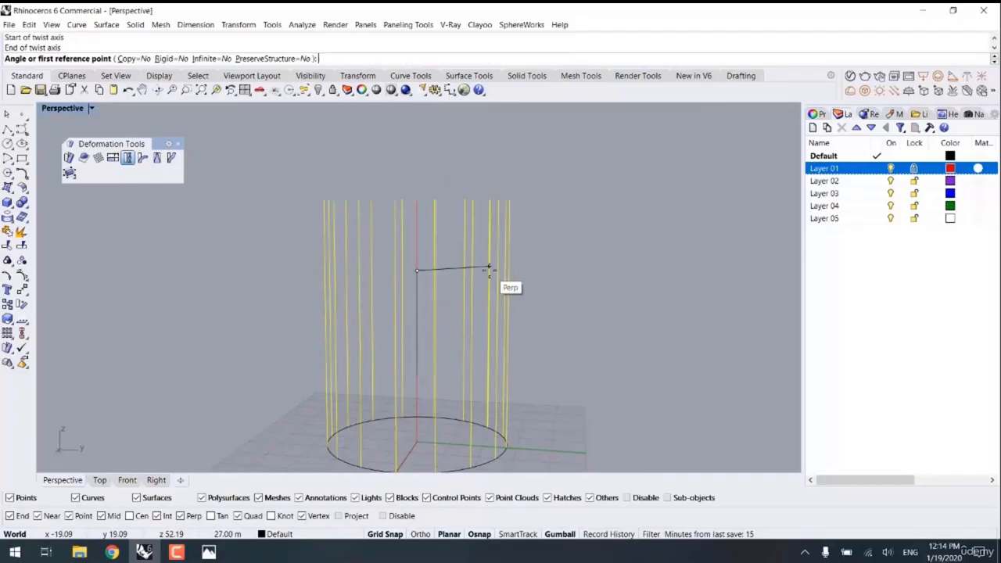
# - Twist the selected vertical lines by 360 degrees and mirror a copy of them across a plane through the origin (0)
pyautogui.write('360')
pyautogui.press('Return')
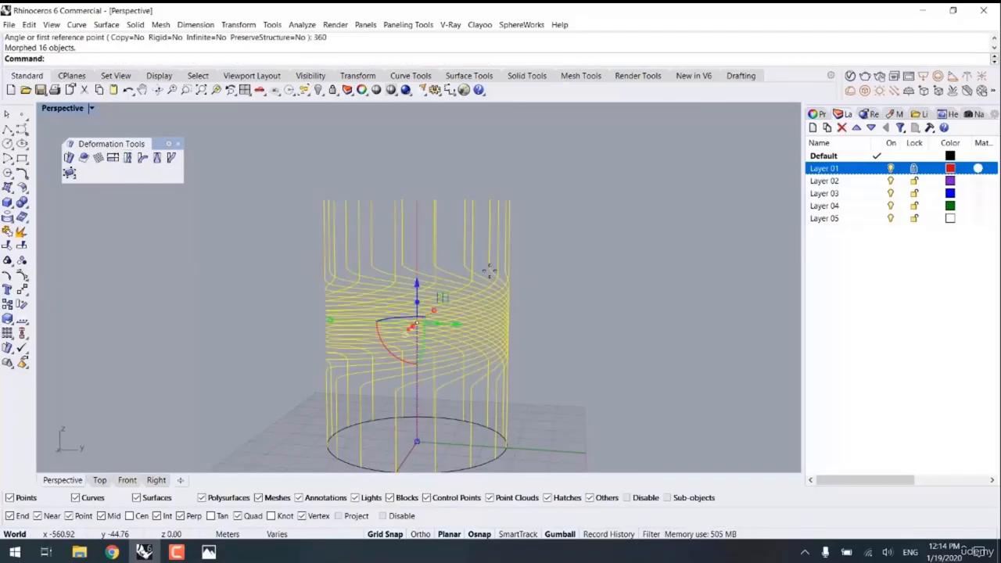
pyautogui.write('Mirror')
pyautogui.press('Return')
pyautogui.write('0')
pyautogui.press('Return')
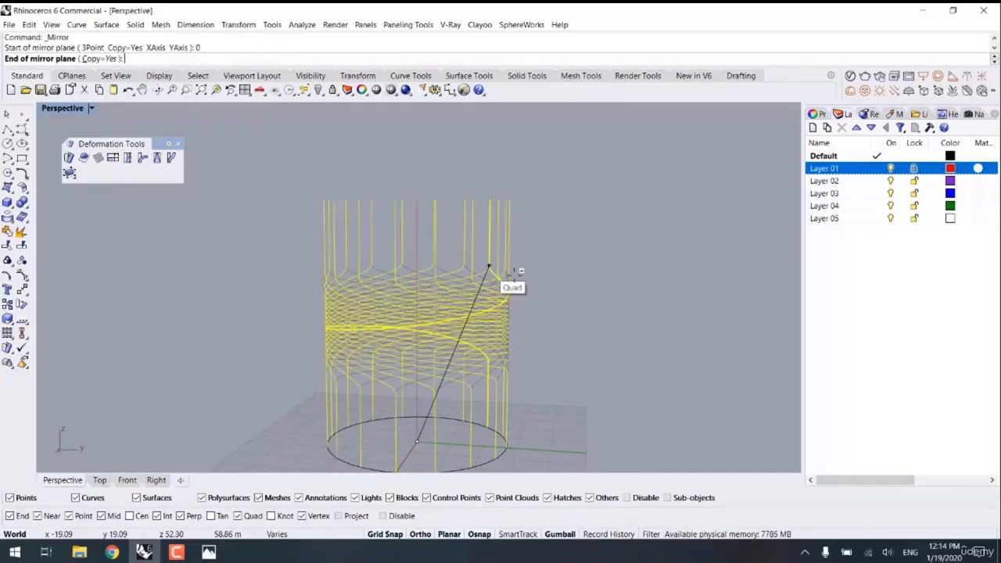
pyautogui.click(701, 400)
pyautogui.press('Escape')
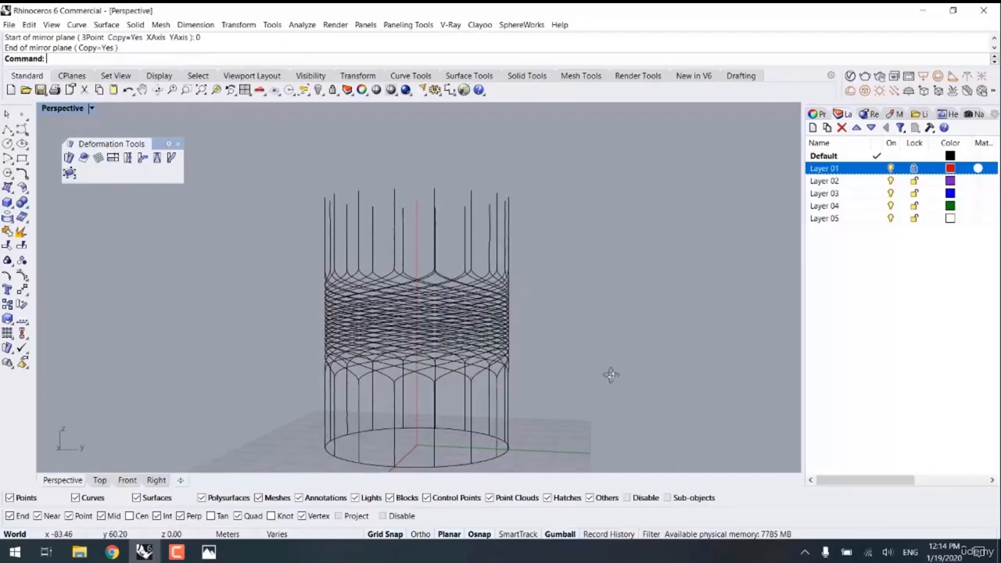
# - Pipe all the twisted and mirrored curves with a radius of 0.20 and flat caps
pyautogui.moveTo(560, 209); pyautogui.dragTo(128, 295)
pyautogui.write('P')
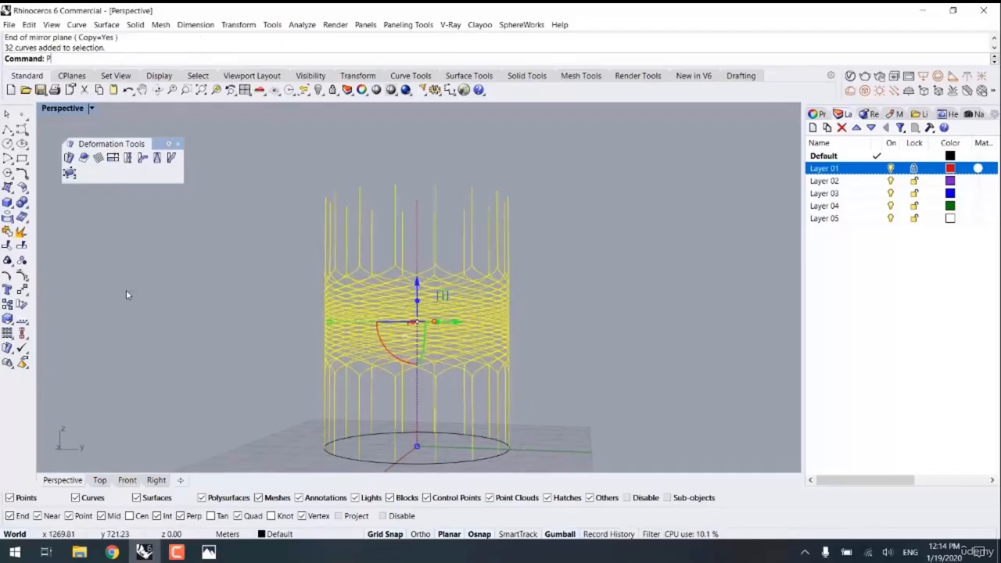
pyautogui.write('ipe')
pyautogui.press('Return')
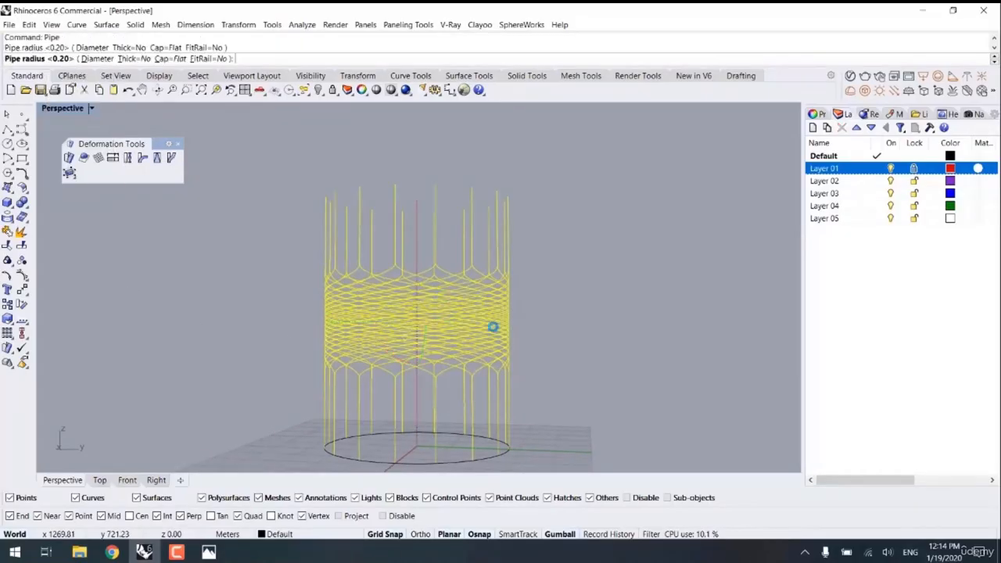
pyautogui.press('Return')
pyautogui.press('Return')
pyautogui.scroll(-3, 452, 409)
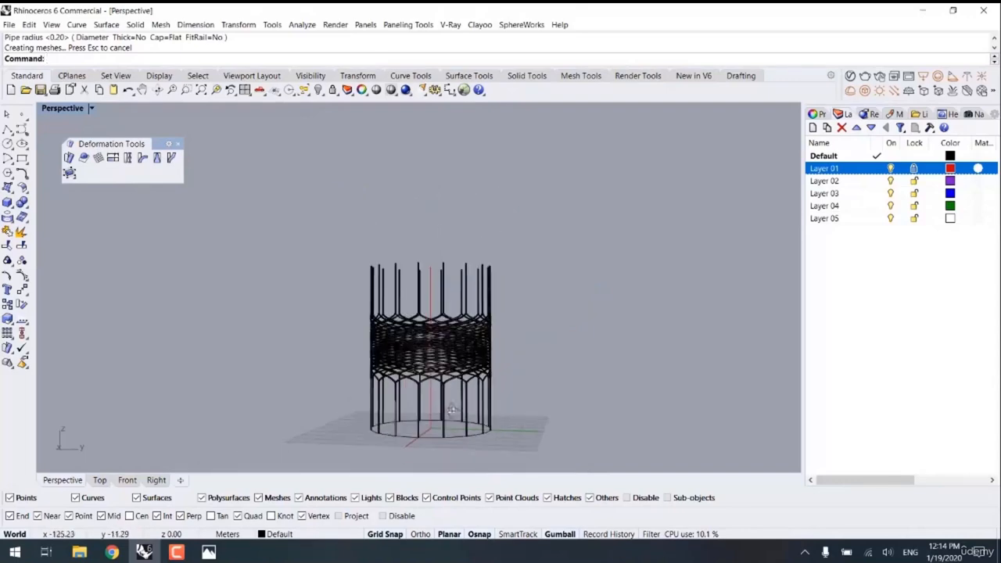
# - Extrude the base circle upward into a cylinder wall reaching the tops of the pipes
pyautogui.moveTo(451, 409); pyautogui.dragTo(438, 438, button='right')
pyautogui.click(431, 441)
pyautogui.moveTo(431, 397); pyautogui.dragTo(428, 227)
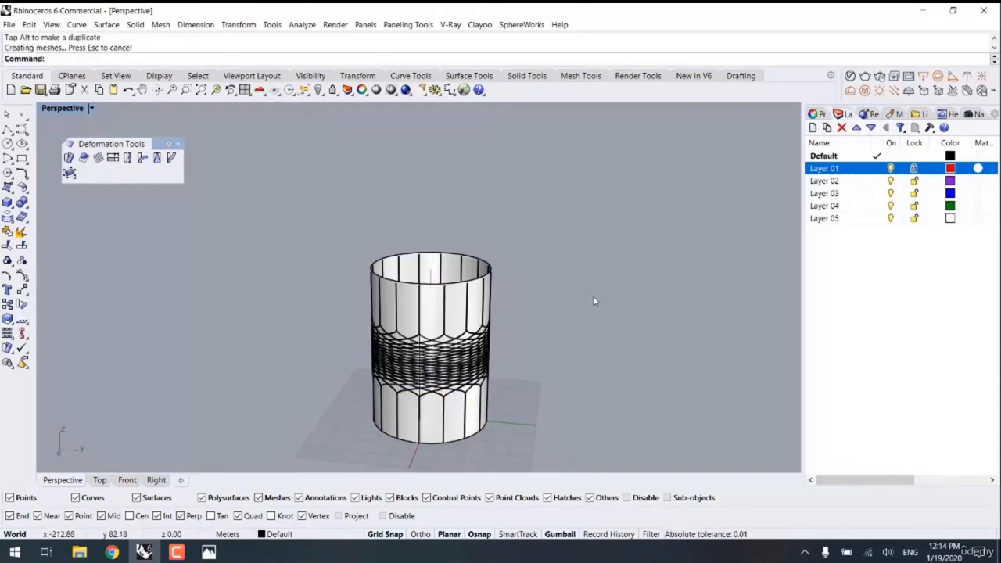
# - Switch the viewport to Rendered display and examine the woven band around the cylinder up close
pyautogui.hotkey('ctrl', 'alt', 'r')
pyautogui.moveTo(529, 359); pyautogui.dragTo(523, 341, button='right')
pyautogui.scroll(4, 455, 353)
pyautogui.keyDown('shift'); pyautogui.moveTo(461, 364); pyautogui.dragTo(474, 270, button='right'); pyautogui.keyUp('shift')
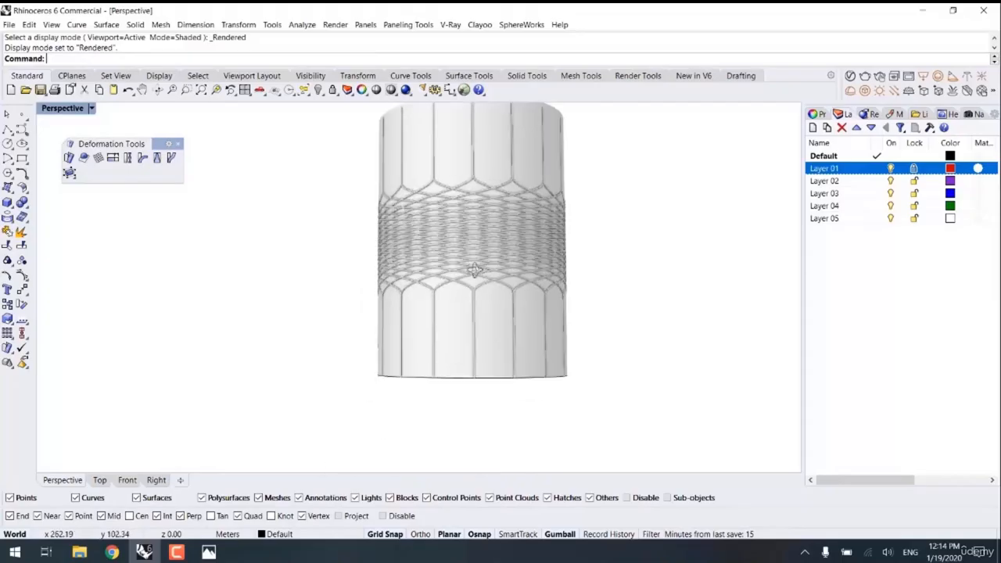
pyautogui.scroll(3, 480, 249)
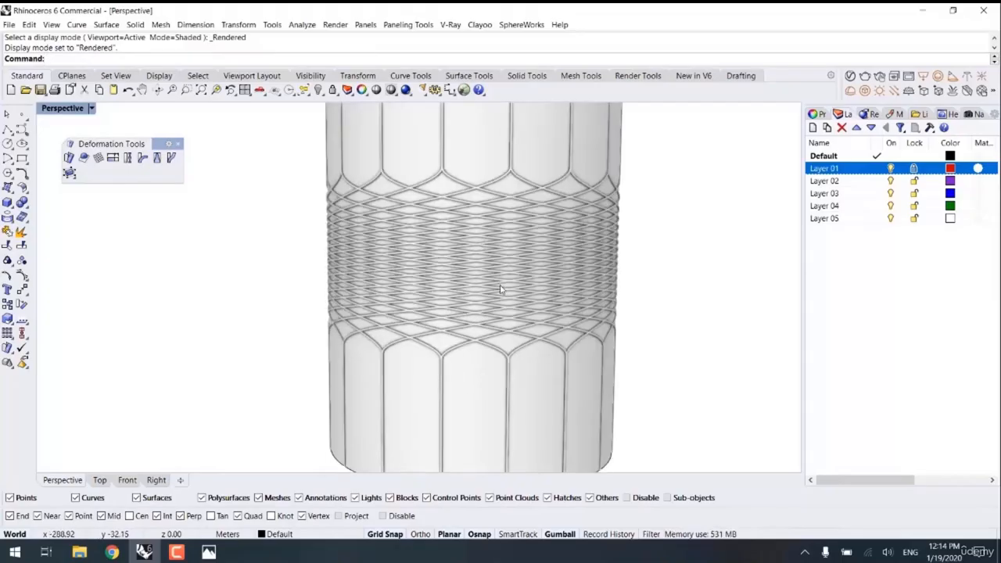
pyautogui.moveTo(477, 296); pyautogui.dragTo(464, 261, button='right')
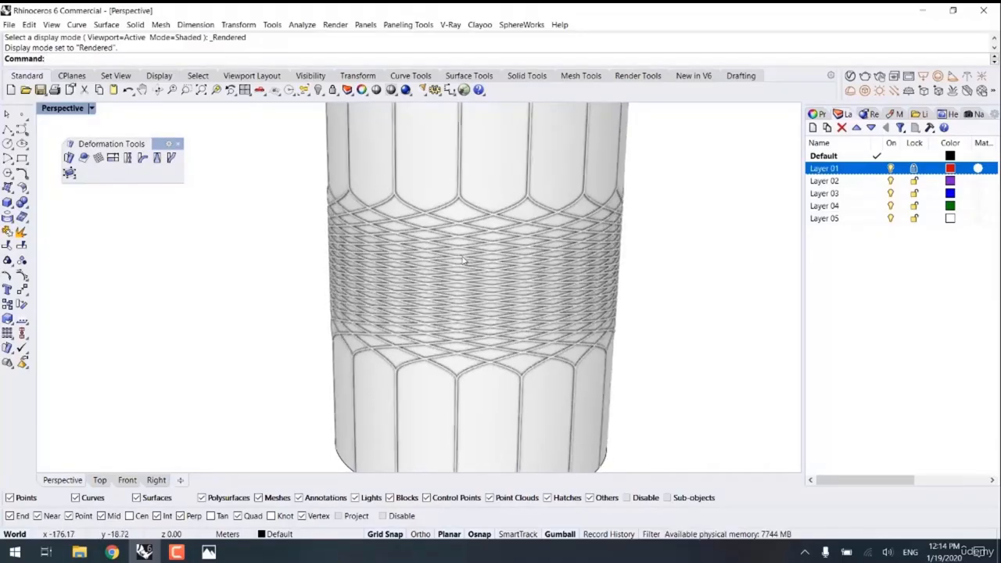
pyautogui.scroll(2, 463, 223)
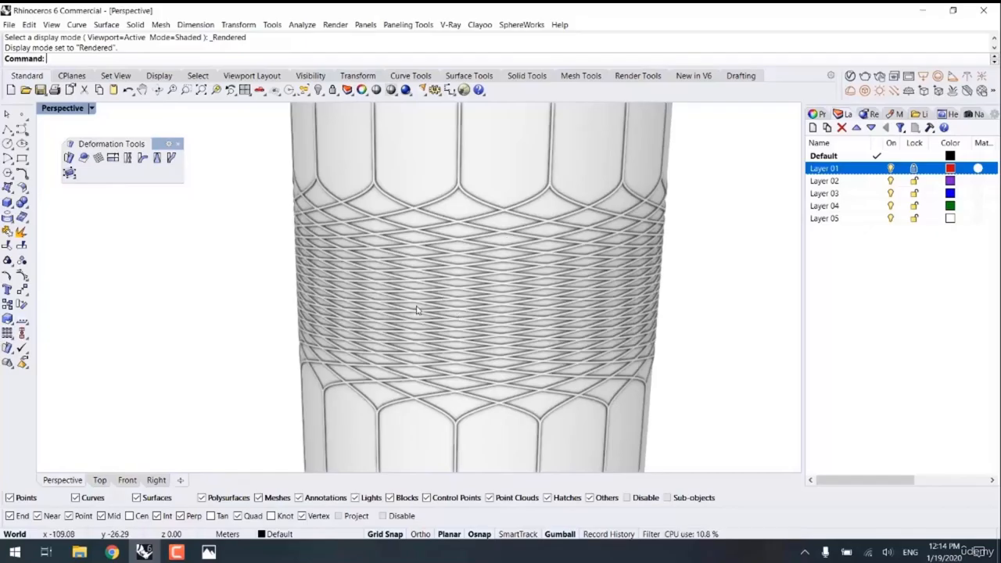
# - Undo the cylinder extrusion, the pipes, the mirrored copy and the 360-degree twist
pyautogui.hotkey('ctrl', 'z')
pyautogui.scroll(-6, 575, 238)
pyautogui.hotkey('ctrl', 'z')
pyautogui.hotkey('ctrl', 'z')
pyautogui.hotkey('ctrl', 'z')
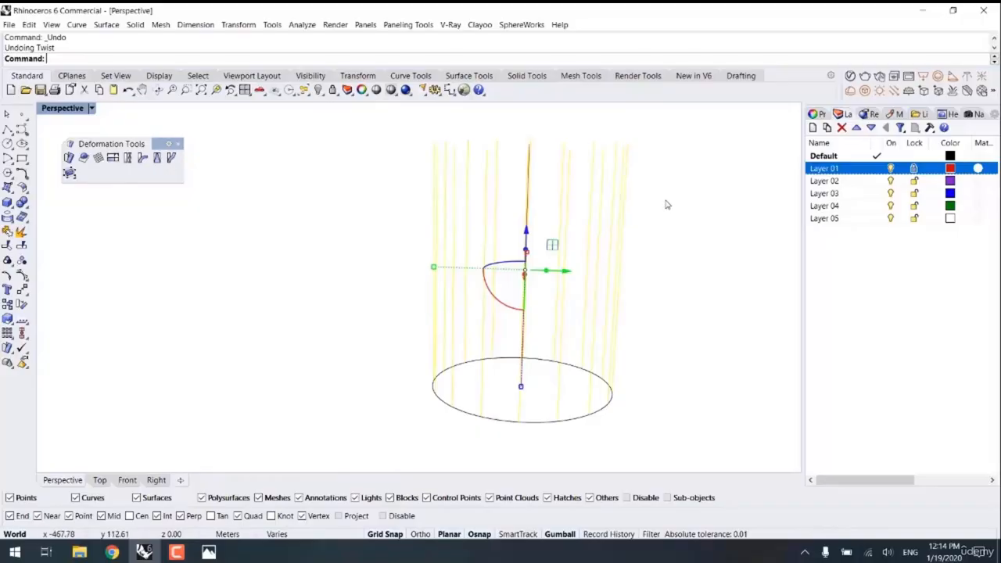
# - Twist the vertical lines by 90 degrees about a section of the central axis line above its middle
pyautogui.write('twist')
pyautogui.press('Return')
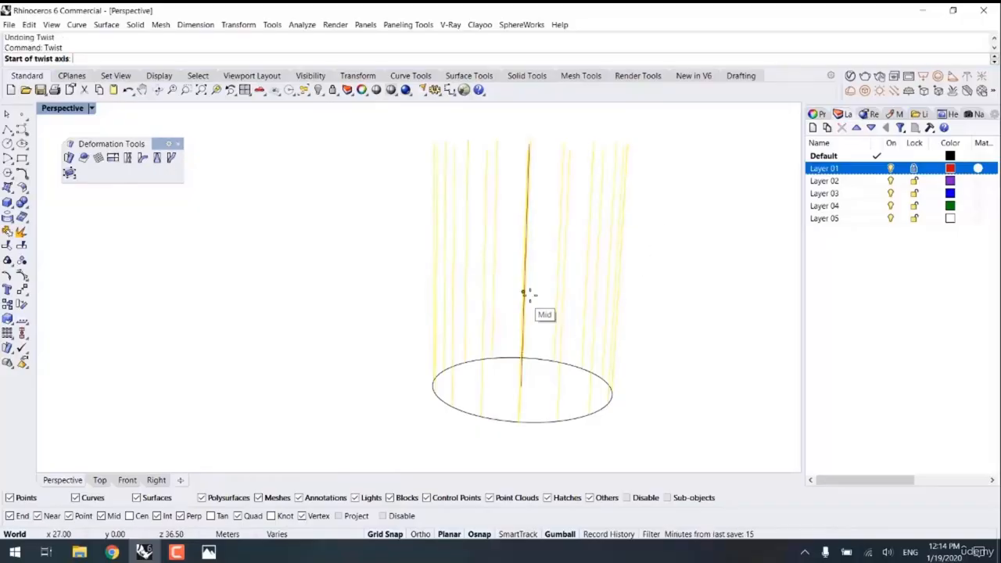
pyautogui.moveTo(523, 304); pyautogui.dragTo(565, 291, button='right')
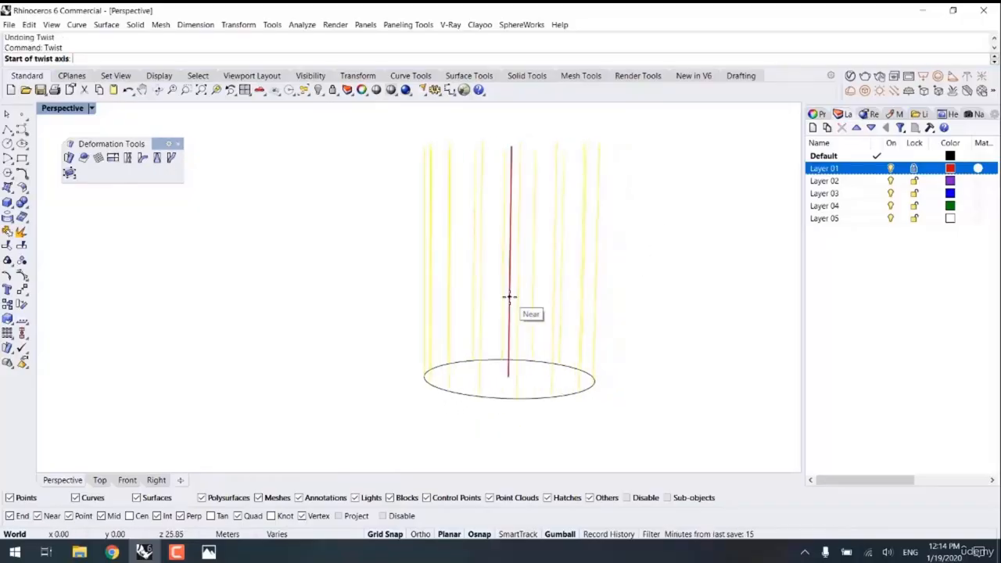
pyautogui.click(509, 295)
pyautogui.click(510, 212)
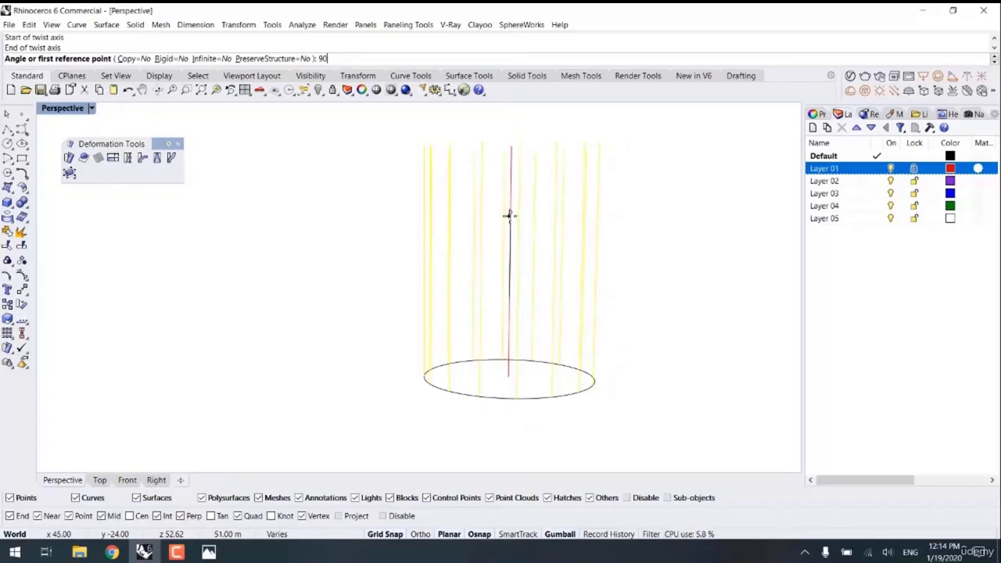
pyautogui.press('Return')
# - Mirror a copy of the twisted lines across an orthogonal plane starting at the origin (0)
pyautogui.write('mi')
pyautogui.press('Return')
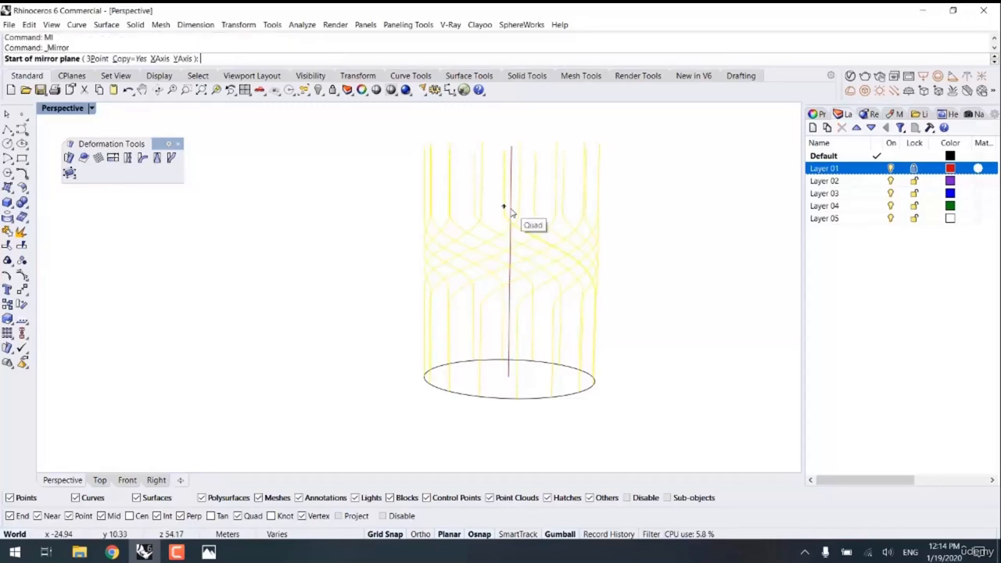
pyautogui.write('0')
pyautogui.press('Return')
pyautogui.press('F8')
pyautogui.click(728, 373)
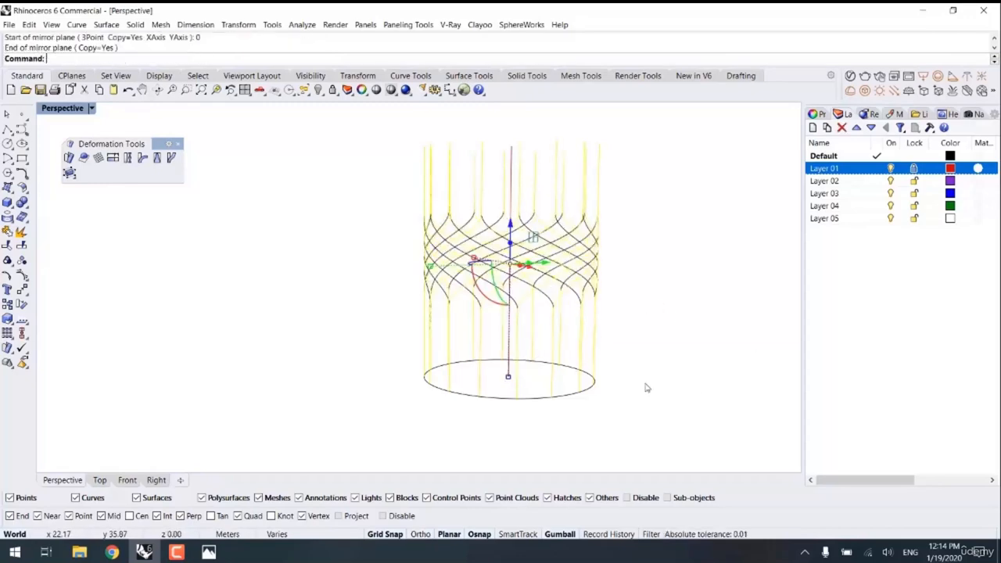
pyautogui.press('Escape')
# - Pipe all the crossing lattice curves with a radius of 0.20 and flat caps
pyautogui.moveTo(630, 384); pyautogui.dragTo(497, 398, button='right')
pyautogui.moveTo(657, 183); pyautogui.dragTo(229, 277)
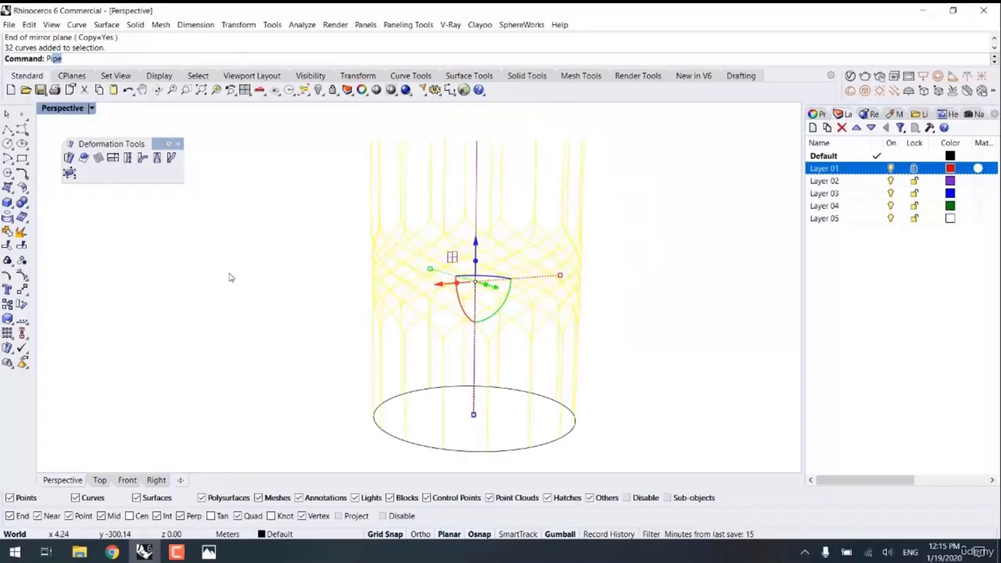
pyautogui.press('Return')
pyautogui.press('Return')
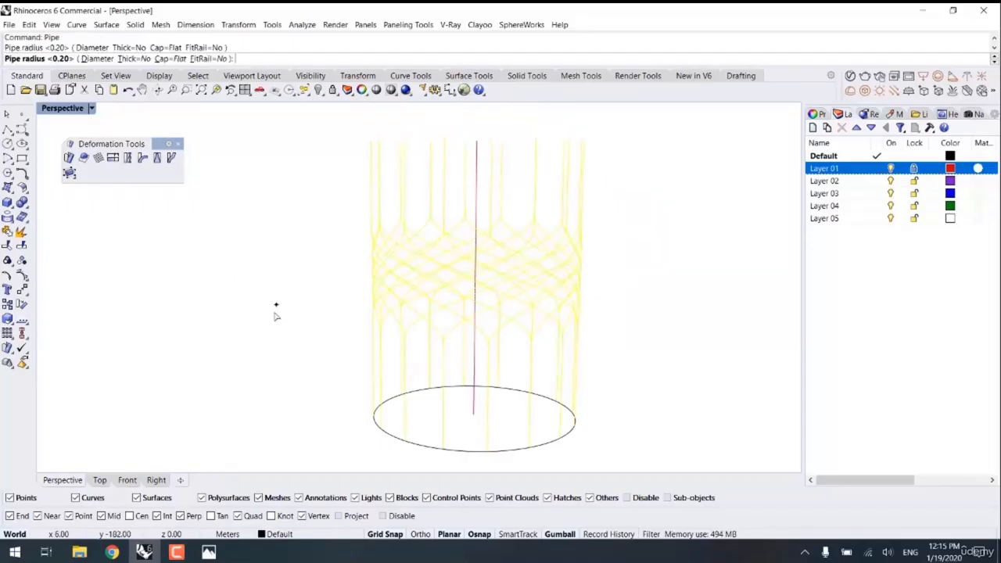
pyautogui.click(323, 361)
# - Extrude the base circle up to the height of the piped lattice and inspect the pattern on the cylinder
pyautogui.moveTo(323, 361); pyautogui.dragTo(433, 358, button='right')
pyautogui.click(512, 412)
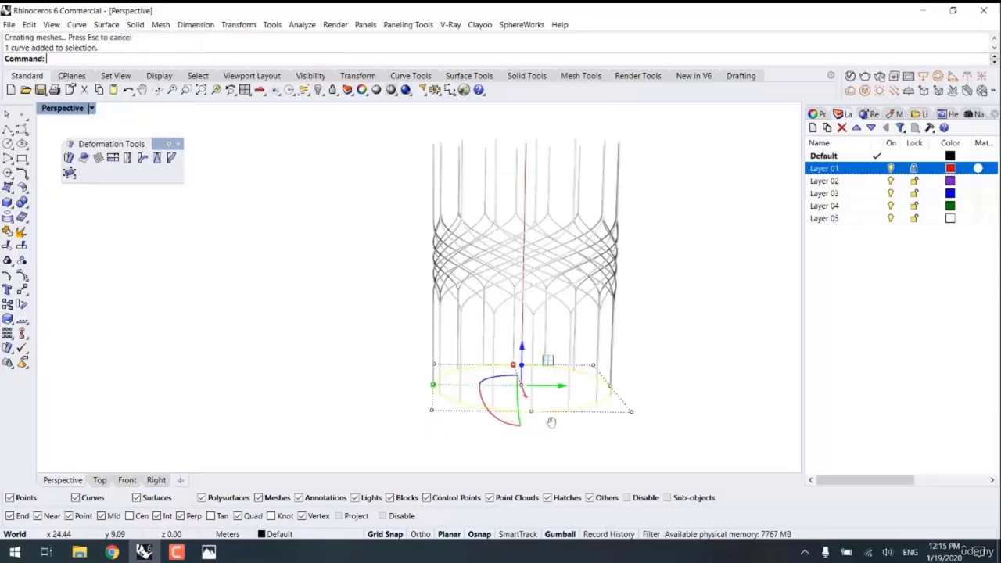
pyautogui.moveTo(549, 419); pyautogui.dragTo(487, 384, button='right')
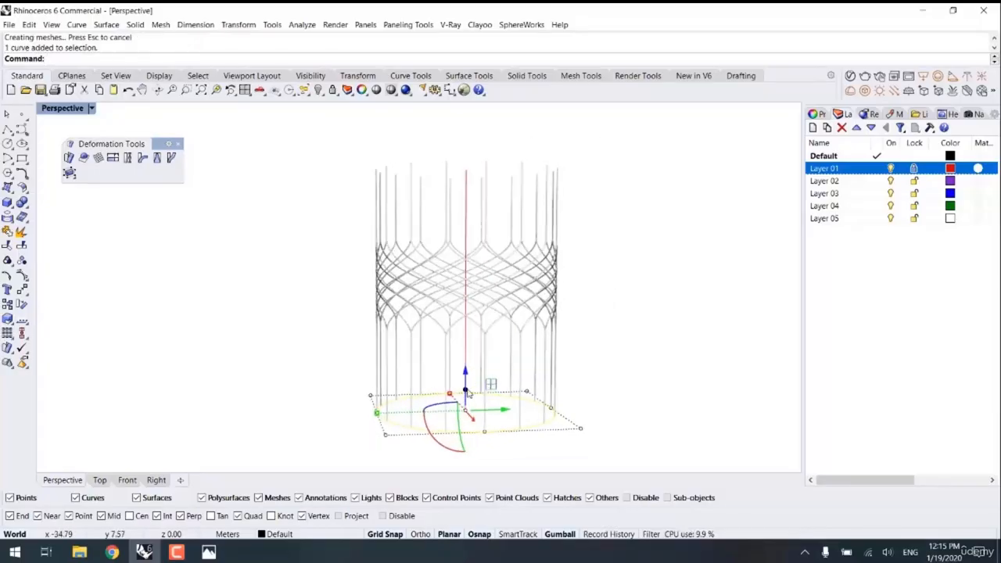
pyautogui.moveTo(465, 388)
pyautogui.mouseDown()
pyautogui.moveTo(466, 250)
pyautogui.moveTo(483, 155)
pyautogui.mouseUp()
pyautogui.click(649, 246)
pyautogui.scroll(3, 487, 291)
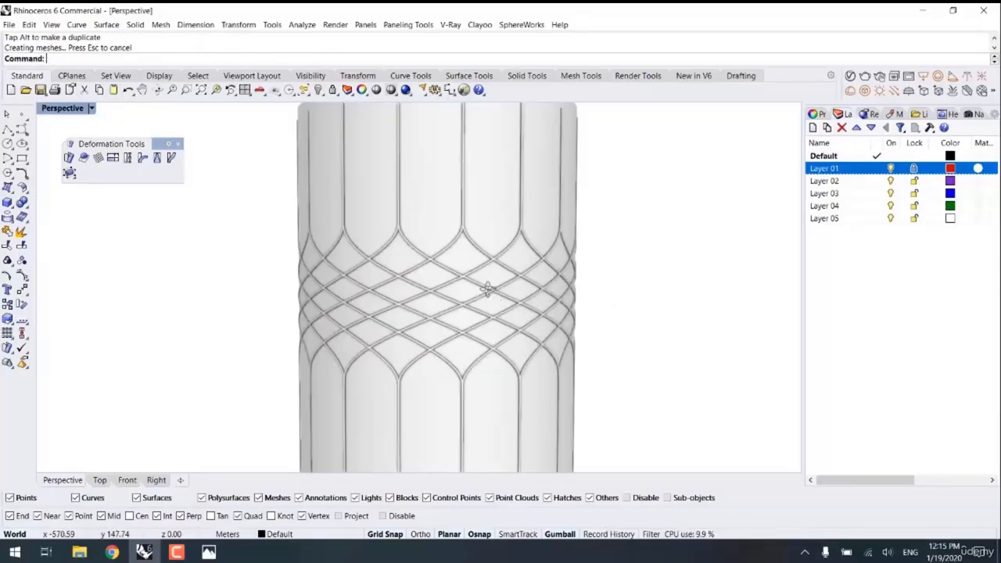
pyautogui.scroll(-3, 470, 256)
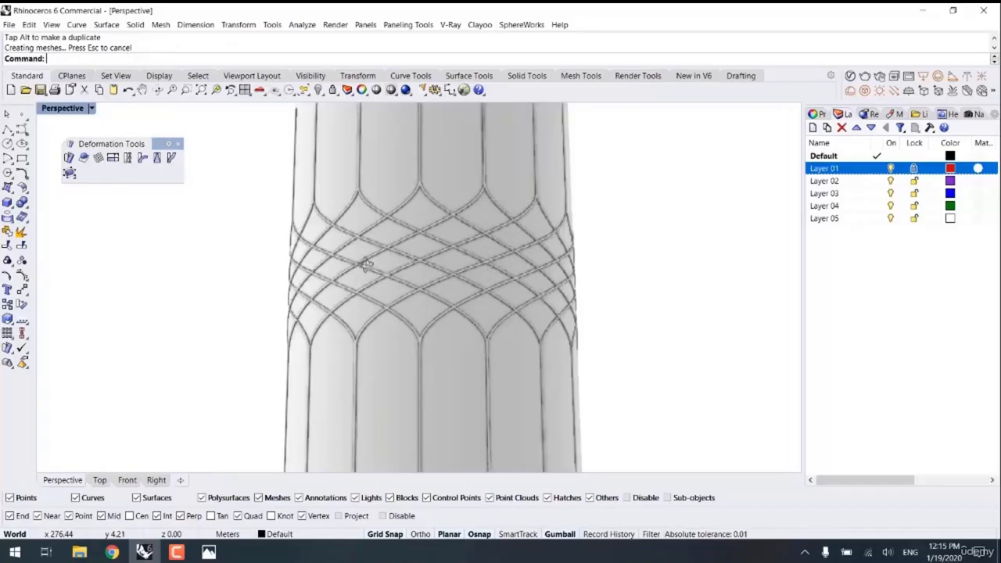
pyautogui.scroll(-1, 470, 246)
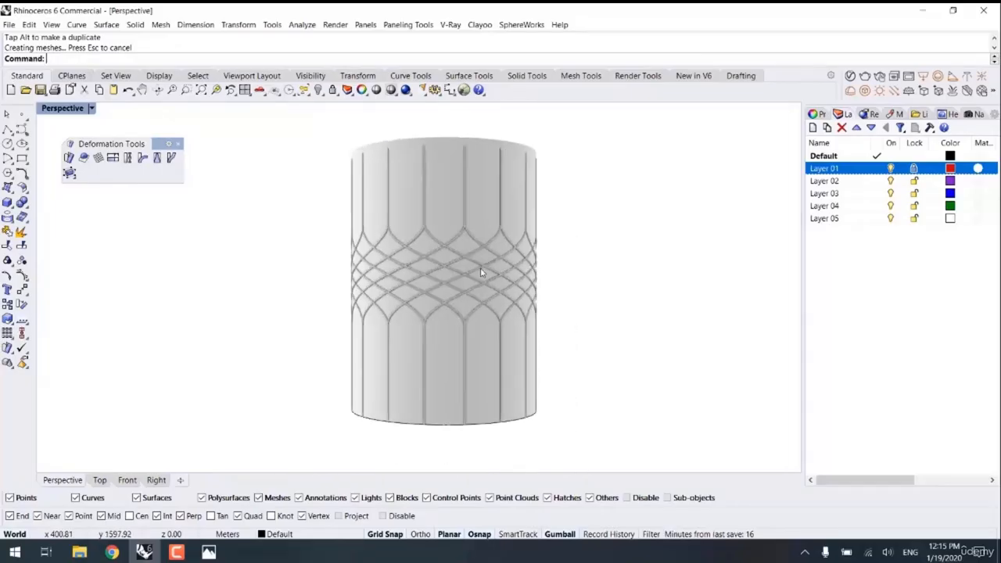
# - Undo the cylinder extrusion and the lattice pipes, and return the viewport to Shaded display
pyautogui.hotkey('ctrl', 'z')
pyautogui.hotkey('ctrl', 'z')
pyautogui.hotkey('ctrl', 'alt', 's')
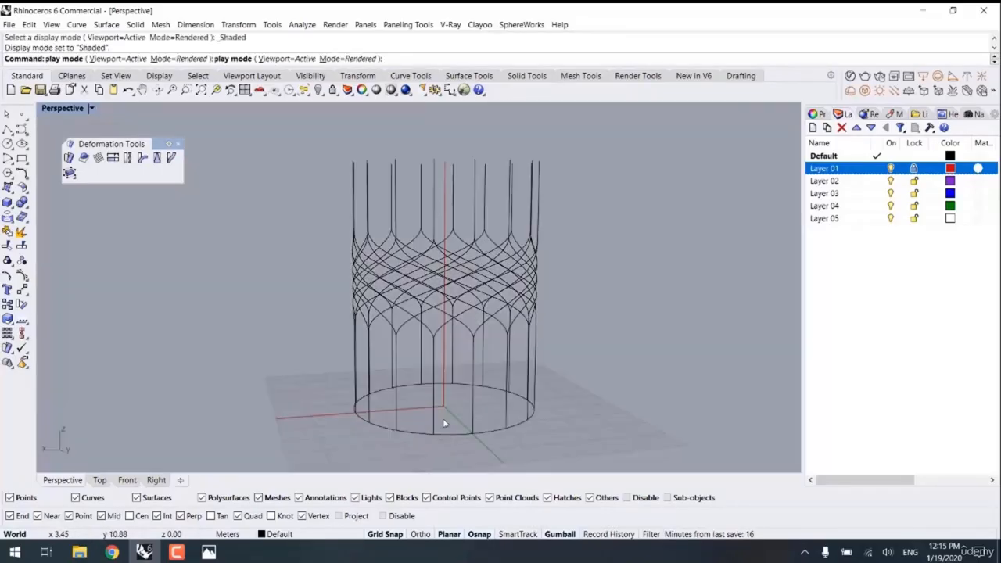
# - Extrude the base circle with ExtrudeCrv as an open surface (Solid=No) up to the top of the lattice lines
pyautogui.click(453, 432)
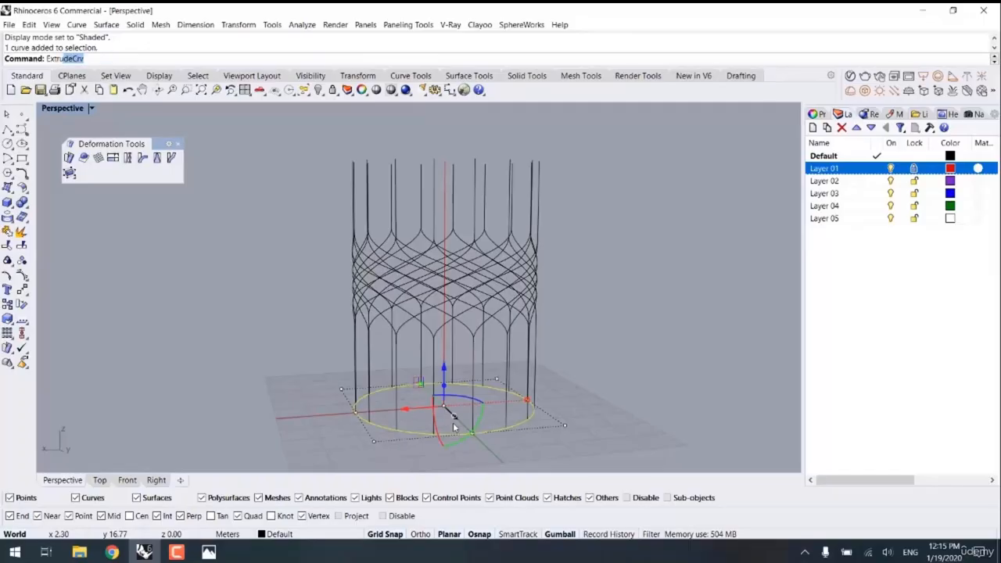
pyautogui.press('Return')
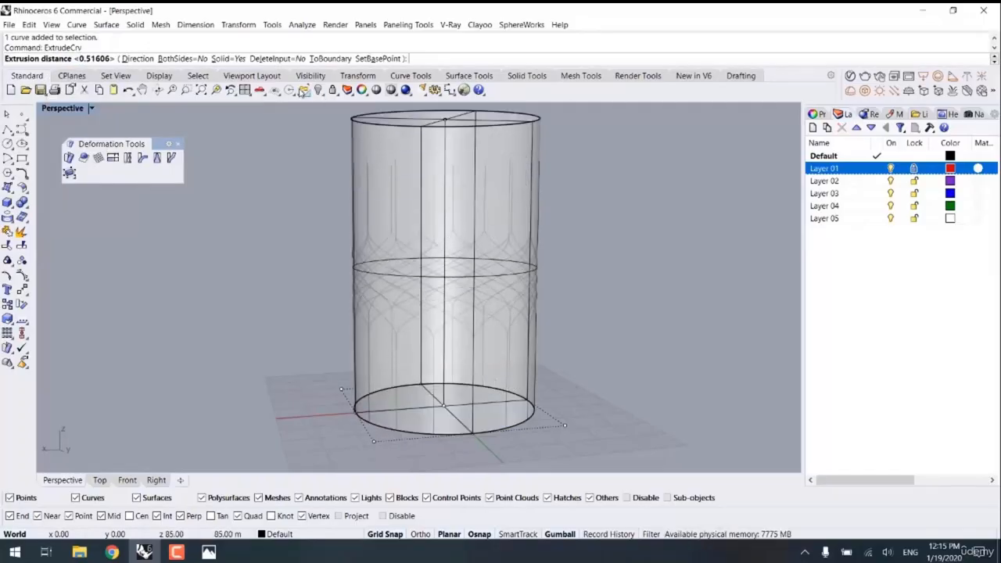
pyautogui.click(221, 59)
pyautogui.click(454, 162)
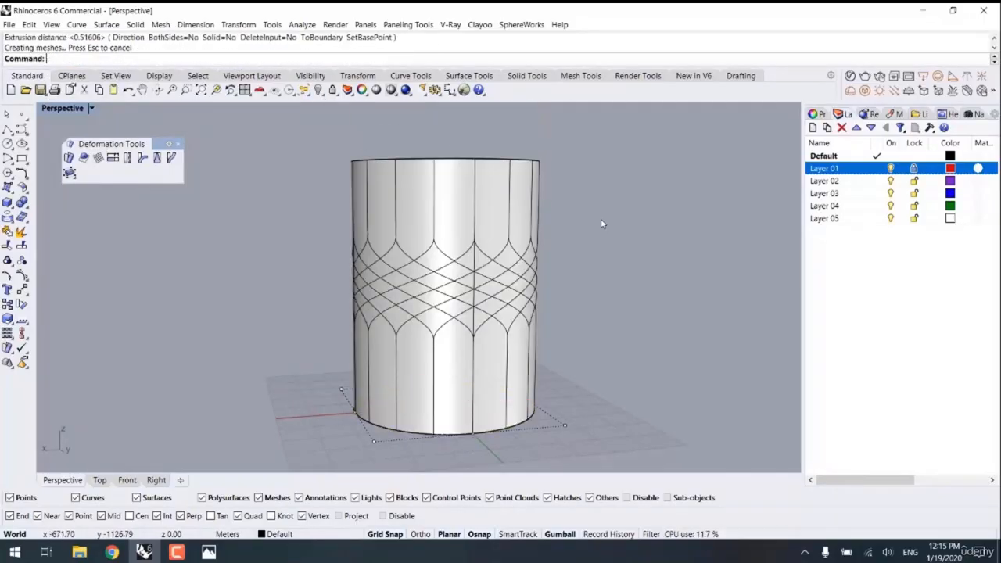
# - Split the extruded cylinder surface using all the lattice curves as cutting objects
pyautogui.click(496, 190)
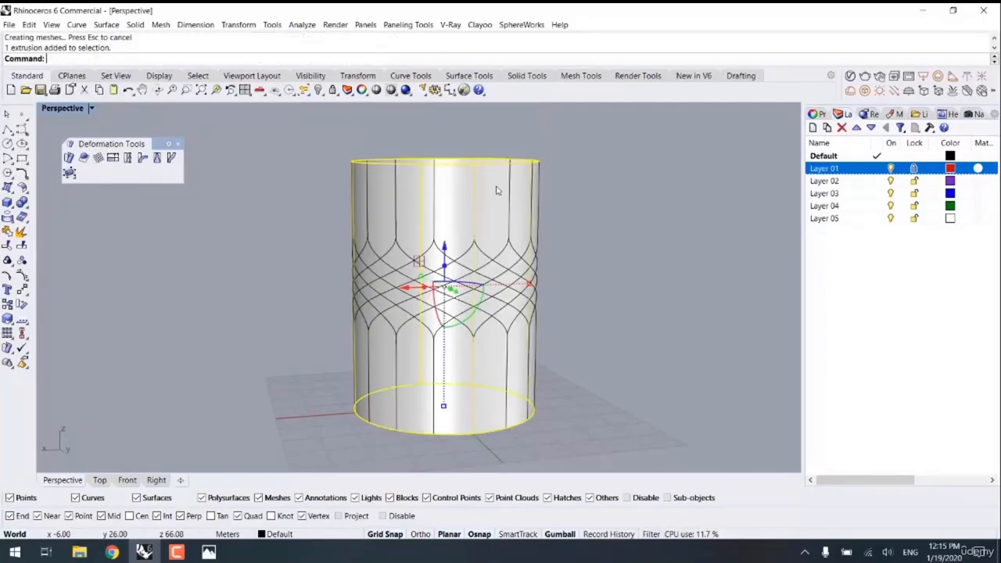
pyautogui.click(21, 245)
pyautogui.moveTo(617, 152); pyautogui.dragTo(241, 226)
pyautogui.press('Return')
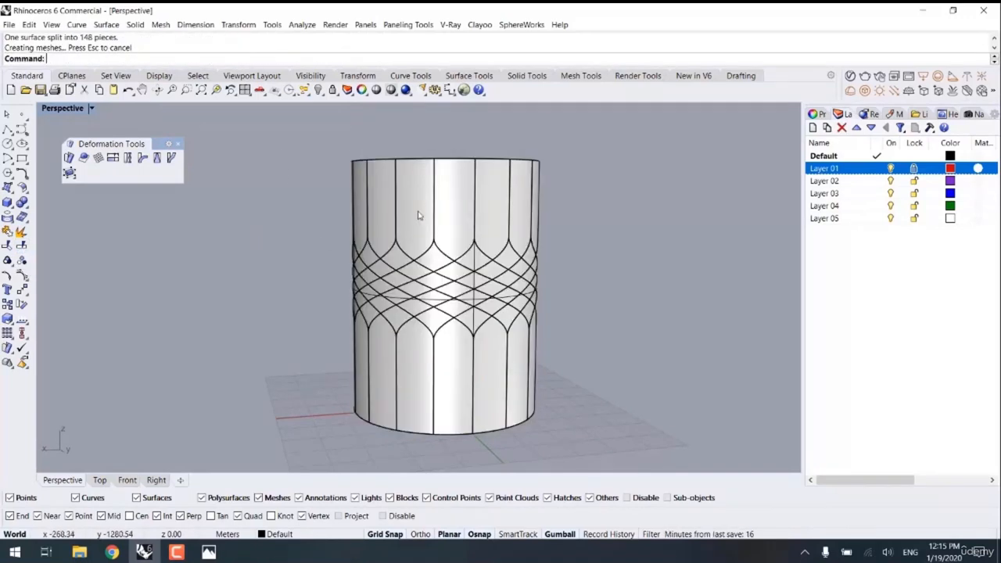
# - Select every other tall pointed panel around the upper row of the split cylinder
pyautogui.scroll(3, 418, 217)
pyautogui.click(431, 239)
pyautogui.moveTo(514, 296); pyautogui.dragTo(431, 327, button='right')
pyautogui.keyDown('shift'); pyautogui.click(477, 275); pyautogui.keyUp('shift')
pyautogui.keyDown('shift'); pyautogui.click(439, 263); pyautogui.keyUp('shift')
pyautogui.keyDown('shift'); pyautogui.click(422, 275); pyautogui.keyUp('shift')
pyautogui.keyDown('shift'); pyautogui.click(418, 252); pyautogui.keyUp('shift')
pyautogui.moveTo(504, 313); pyautogui.dragTo(435, 313, button='right')
pyautogui.keyDown('shift'); pyautogui.click(402, 268); pyautogui.keyUp('shift')
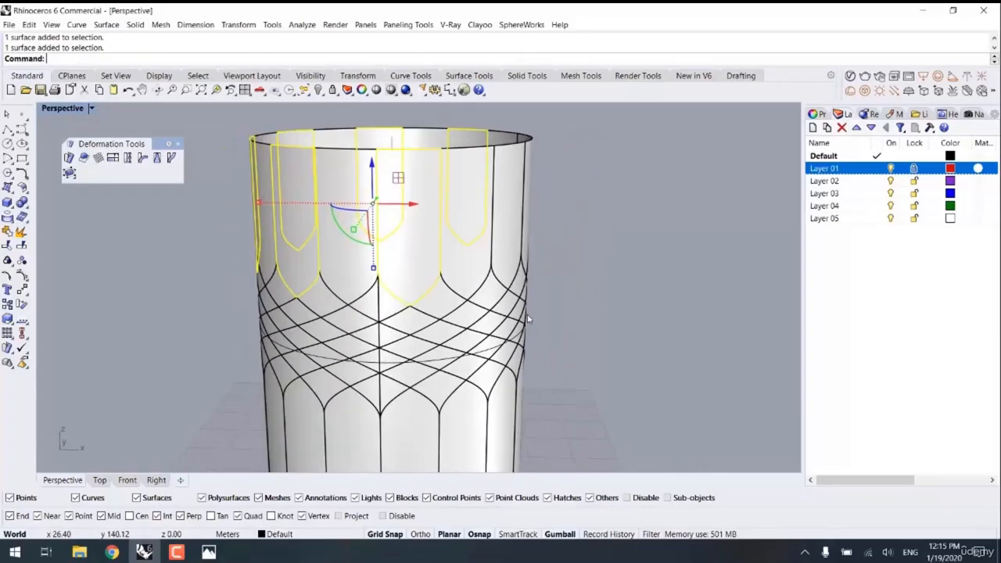
pyautogui.moveTo(525, 319); pyautogui.dragTo(415, 348, button='right')
pyautogui.keyDown('shift'); pyautogui.click(406, 312); pyautogui.keyUp('shift')
pyautogui.keyDown('shift'); pyautogui.click(505, 292); pyautogui.keyUp('shift')
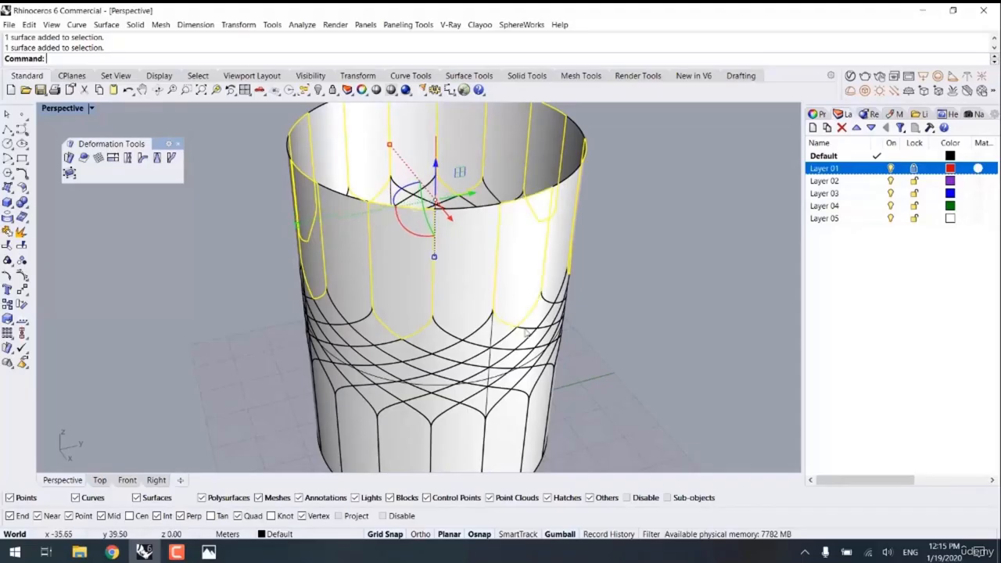
# - Add every other tall panel of the lower row to the selection and group all selected panels
pyautogui.moveTo(505, 292); pyautogui.dragTo(380, 444, button='right')
pyautogui.keyDown('shift'); pyautogui.click(380, 444); pyautogui.keyUp('shift')
pyautogui.keyDown('shift'); pyautogui.click(277, 436); pyautogui.keyUp('shift')
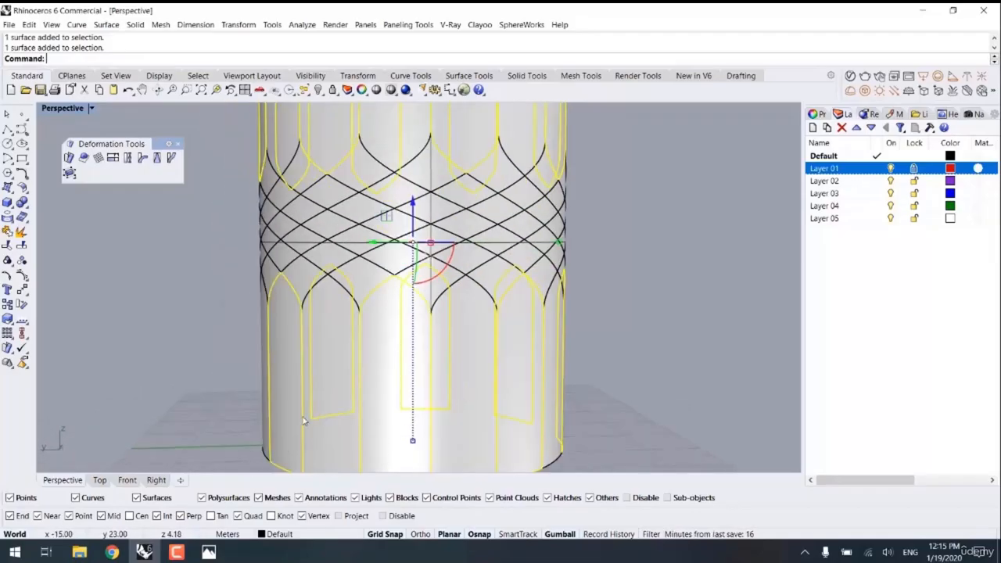
pyautogui.scroll(-5, 306, 419)
pyautogui.moveTo(306, 419); pyautogui.dragTo(438, 439, button='right')
pyautogui.scroll(2, 438, 439)
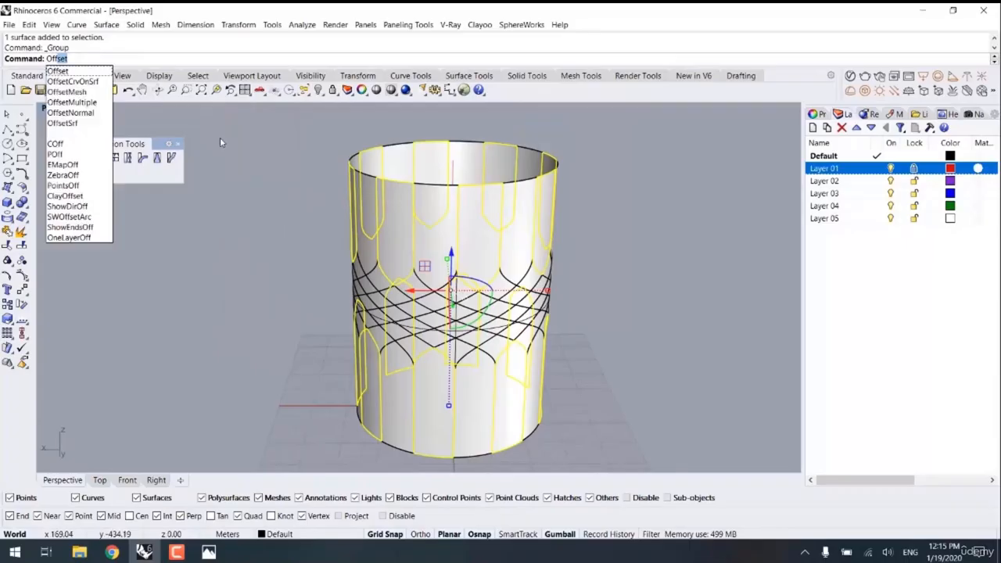
# - Offset the grouped tall panels outward by 0.3 as solids with OffsetSrf, with Solid=Yes and DeleteInput=Yes
pyautogui.click(77, 123)
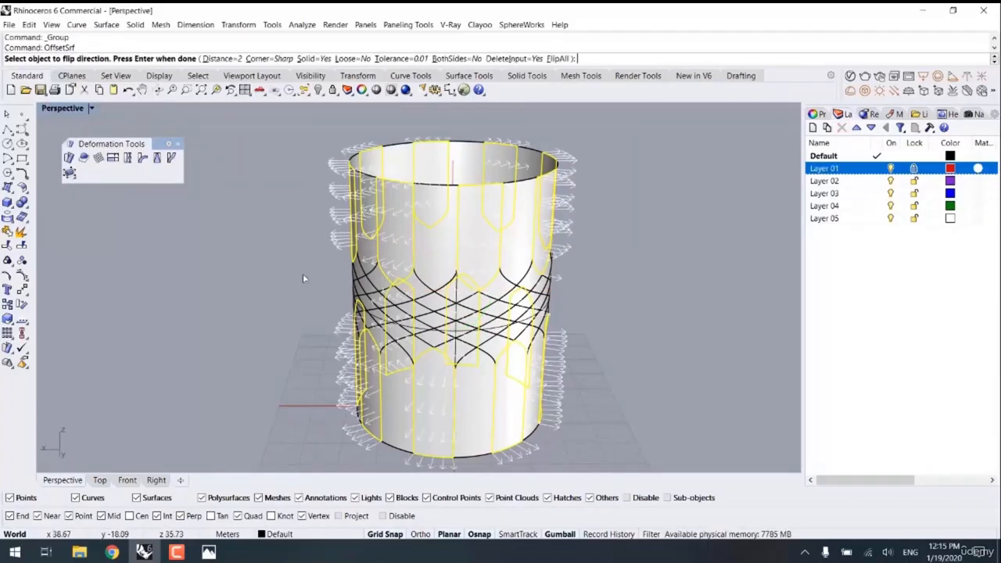
pyautogui.moveTo(304, 277); pyautogui.dragTo(286, 279, button='right')
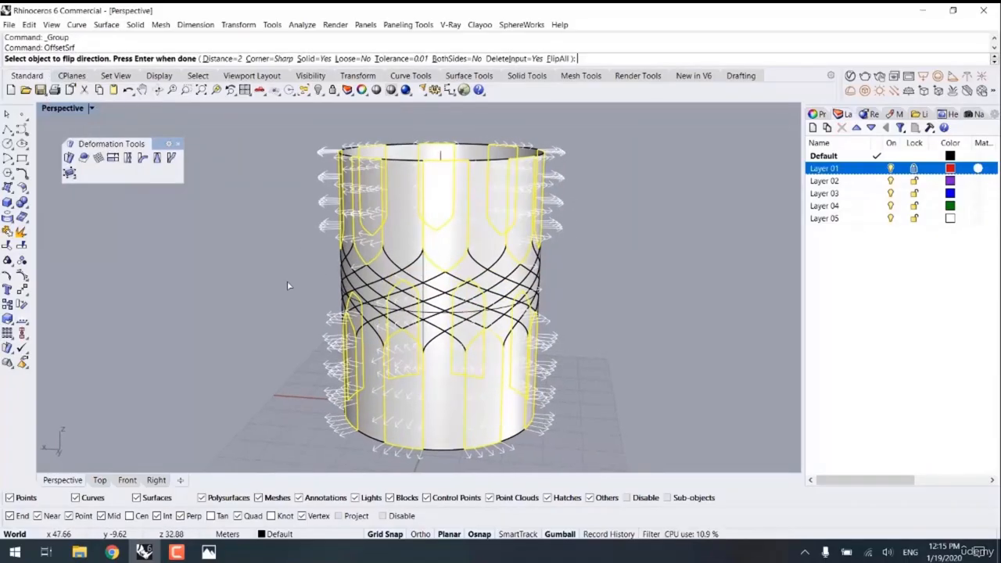
pyautogui.write('.3')
pyautogui.press('Return')
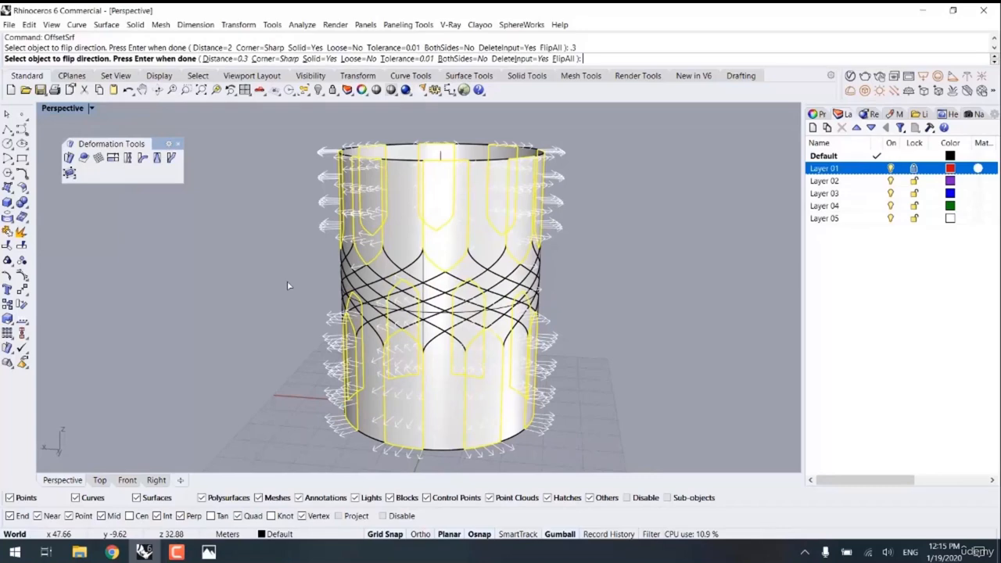
pyautogui.press('Return')
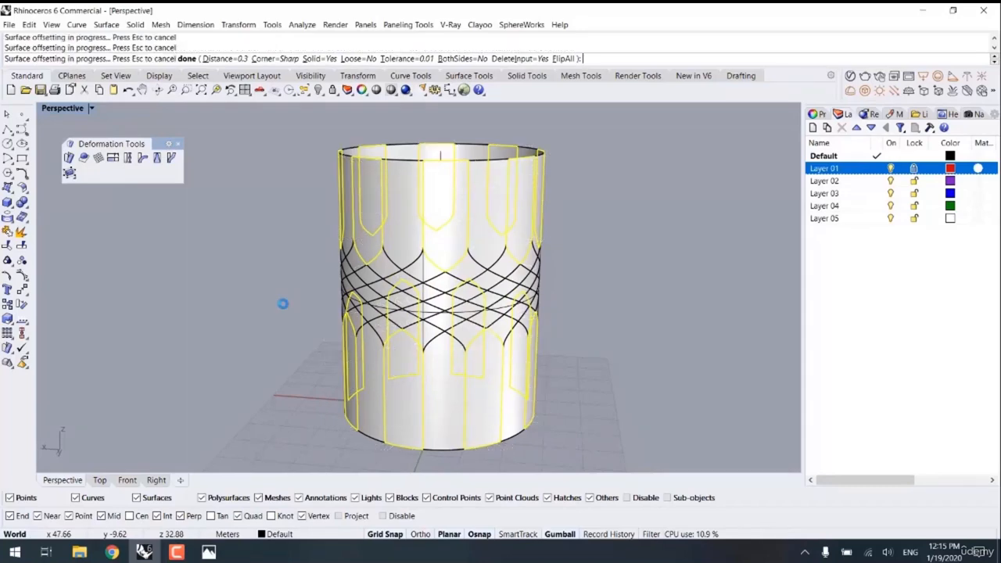
pyautogui.click(275, 322)
# - Set the Perspective viewport to Rendered display mode to check the raised panels
pyautogui.scroll(7, 458, 355)
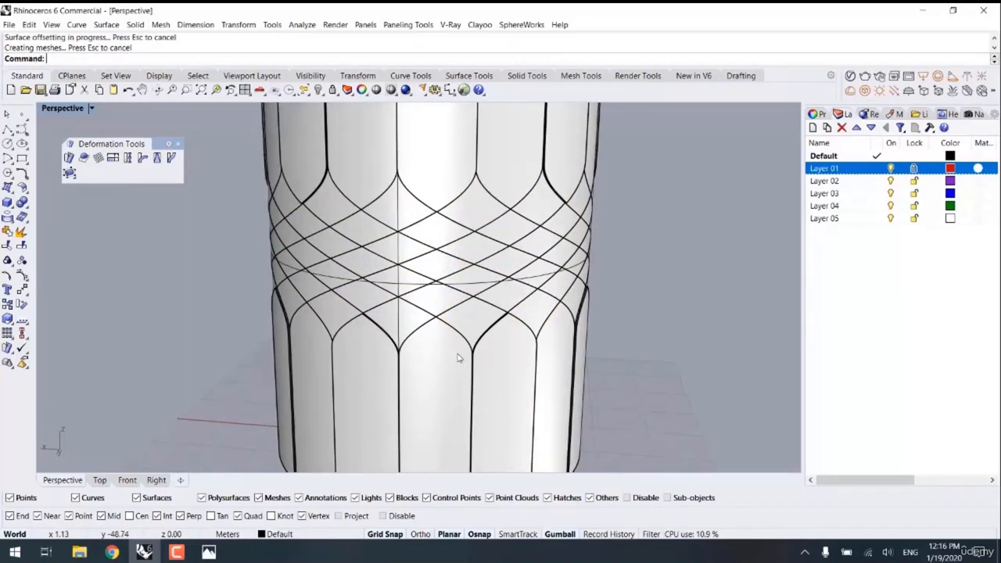
pyautogui.moveTo(353, 348); pyautogui.dragTo(315, 329, button='right')
pyautogui.scroll(-2, 336, 314)
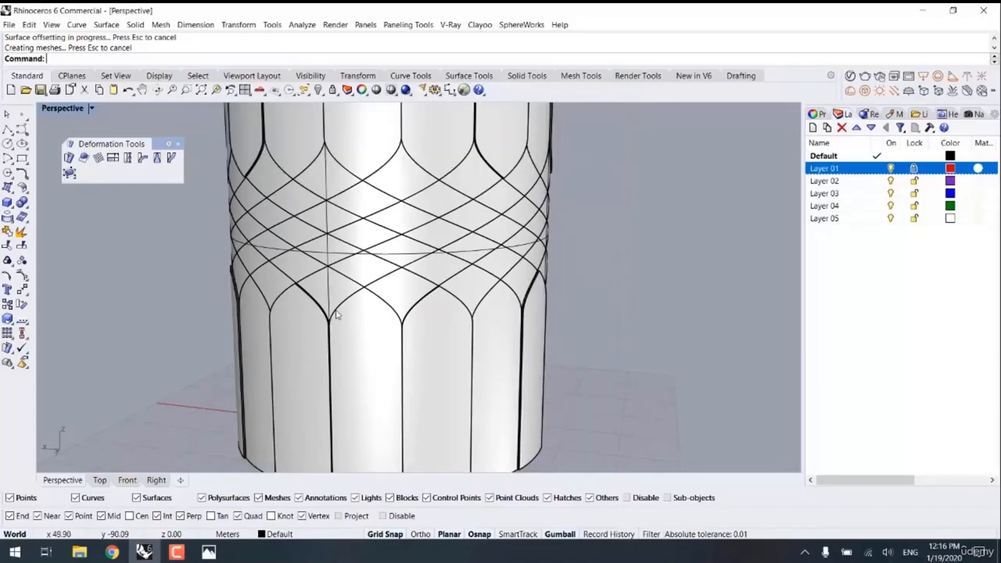
pyautogui.hotkey('ctrl', 'alt', 'r')
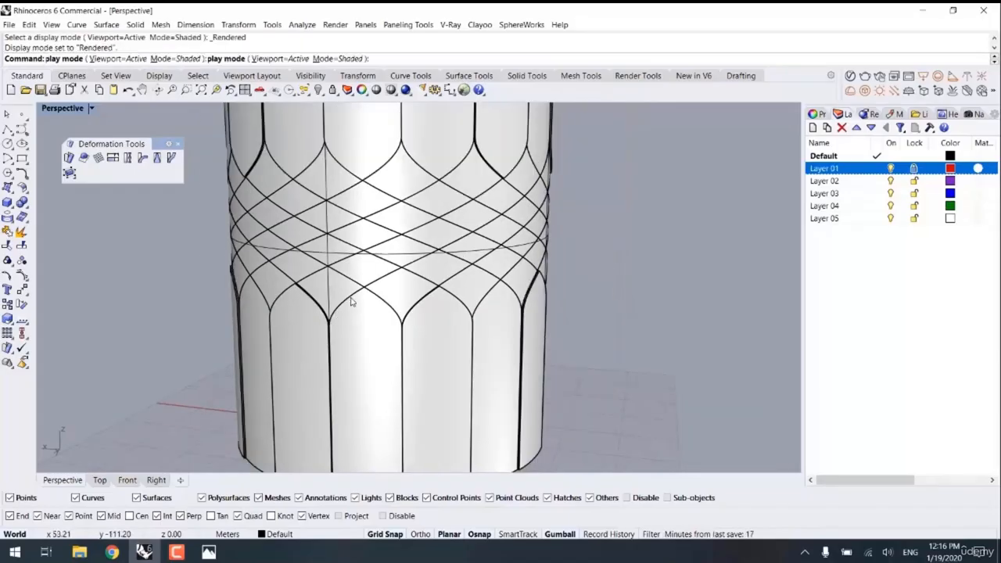
pyautogui.scroll(-3, 344, 291)
pyautogui.scroll(3, 360, 248)
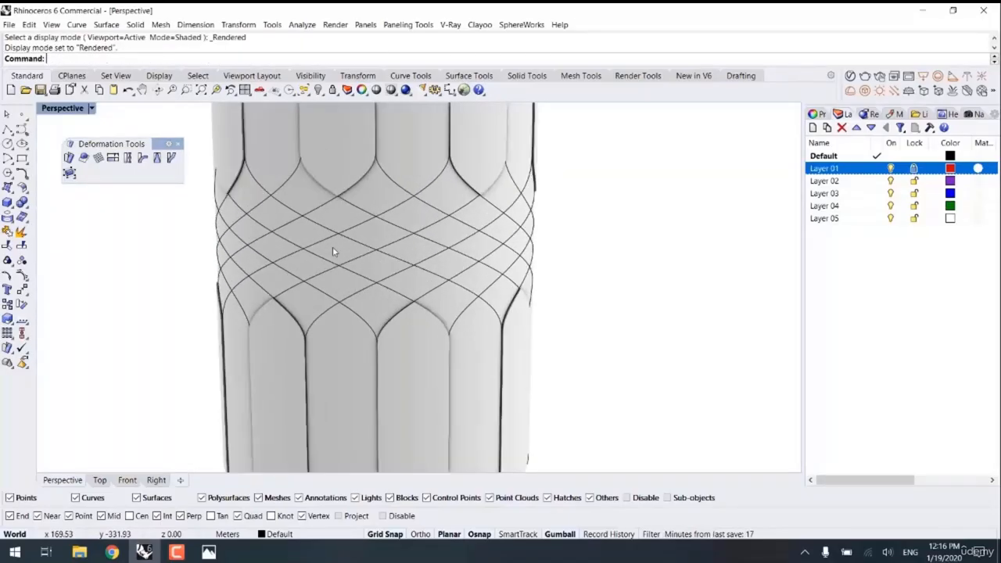
# - Select the neighbouring diamond panels of the lattice's middle row one by one
pyautogui.click(332, 248)
pyautogui.scroll(3, 335, 249)
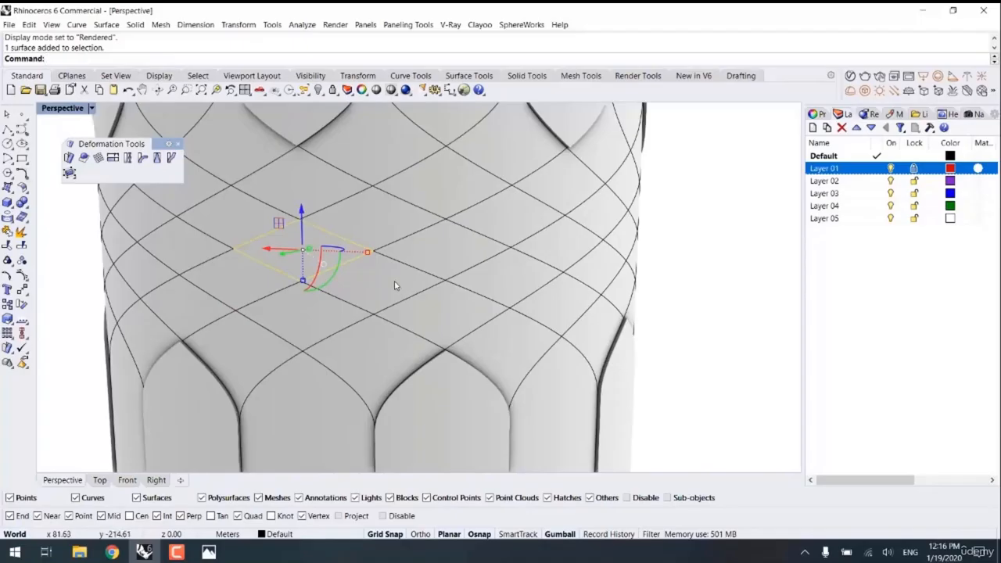
pyautogui.keyDown('shift'); pyautogui.click(440, 245); pyautogui.keyUp('shift')
pyautogui.keyDown('shift'); pyautogui.click(548, 250); pyautogui.keyUp('shift')
pyautogui.moveTo(570, 286); pyautogui.dragTo(298, 285, button='right')
pyautogui.keyDown('shift'); pyautogui.click(272, 246); pyautogui.keyUp('shift')
pyautogui.keyDown('shift'); pyautogui.click(388, 236); pyautogui.keyUp('shift')
pyautogui.keyDown('shift'); pyautogui.click(478, 235); pyautogui.keyUp('shift')
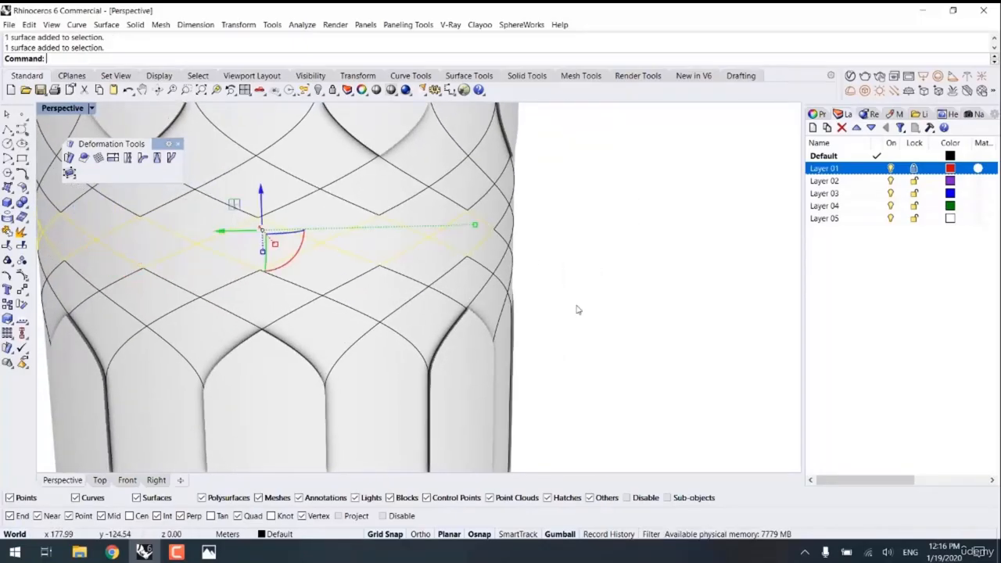
# - Add three more middle-row diamonds from the next side of the cylinder to the selection
pyautogui.scroll(-4, 571, 311)
pyautogui.moveTo(566, 317); pyautogui.dragTo(383, 267, button='right')
pyautogui.scroll(4, 378, 252)
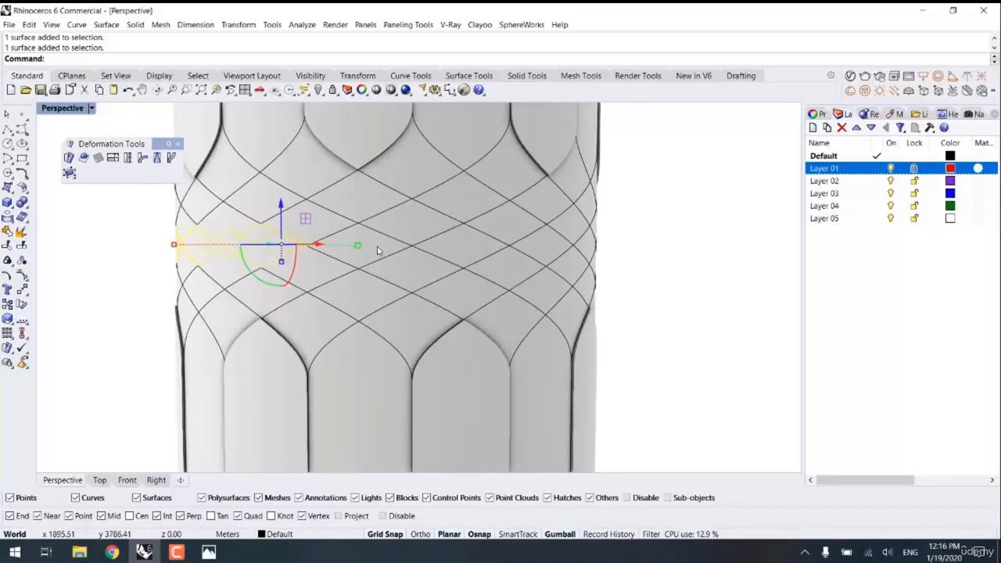
pyautogui.keyDown('shift'); pyautogui.click(379, 247); pyautogui.keyUp('shift')
pyautogui.keyDown('shift'); pyautogui.click(483, 250); pyautogui.keyUp('shift')
pyautogui.keyDown('shift'); pyautogui.click(546, 247); pyautogui.keyUp('shift')
pyautogui.scroll(-4, 564, 291)
pyautogui.moveTo(566, 294); pyautogui.dragTo(306, 304, button='right')
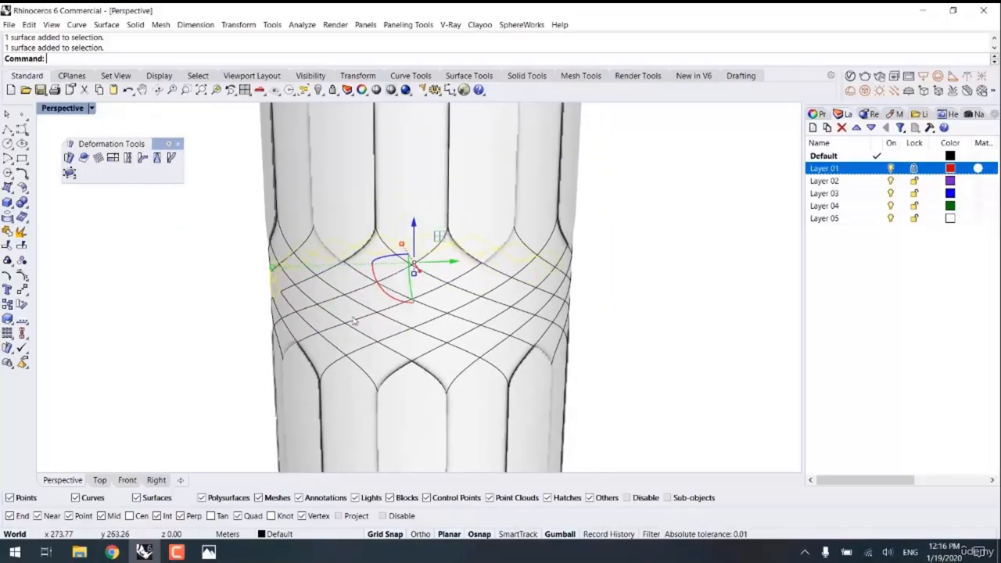
# - Select the entire middle row of diamond panels at once in the Front view
pyautogui.click(127, 479)
pyautogui.scroll(-4, 273, 340)
pyautogui.scroll(5, 267, 311)
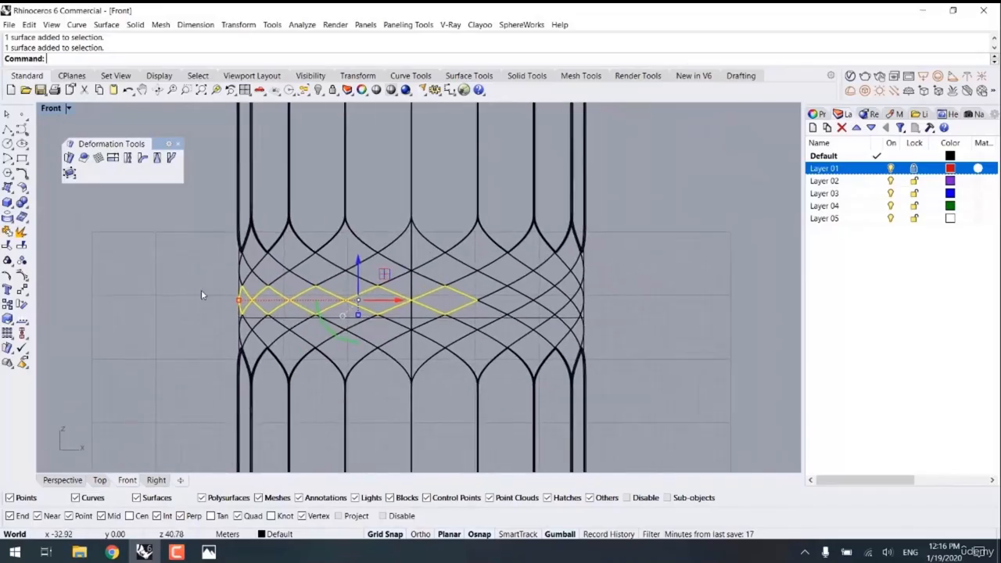
pyautogui.moveTo(210, 266); pyautogui.dragTo(267, 299)
pyautogui.moveTo(200, 286); pyautogui.dragTo(226, 283)
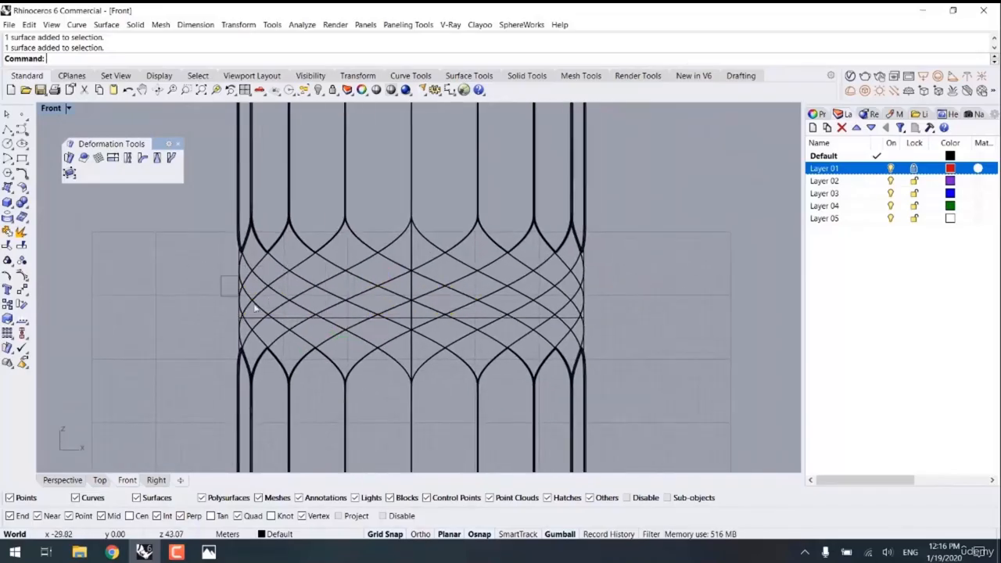
pyautogui.moveTo(274, 314); pyautogui.dragTo(614, 320)
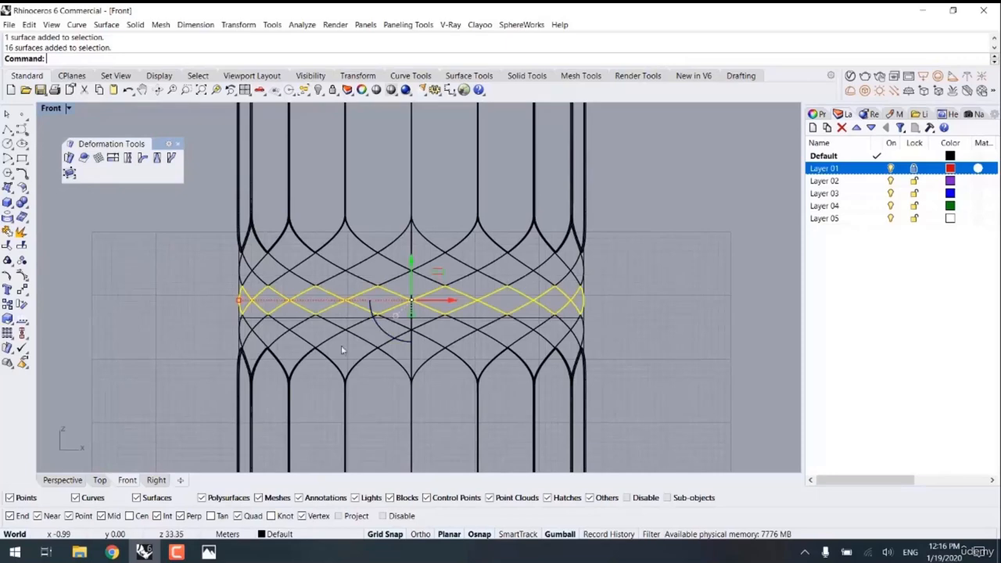
# - Create a Custom material with a medium blue colour and about 36% transparency
pyautogui.click(897, 114)
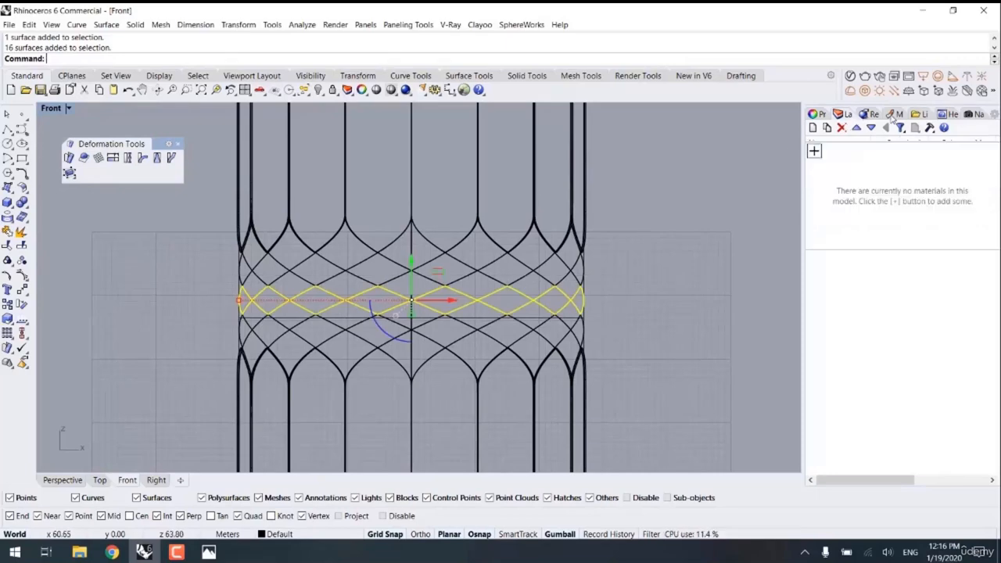
pyautogui.click(814, 151)
pyautogui.click(845, 183)
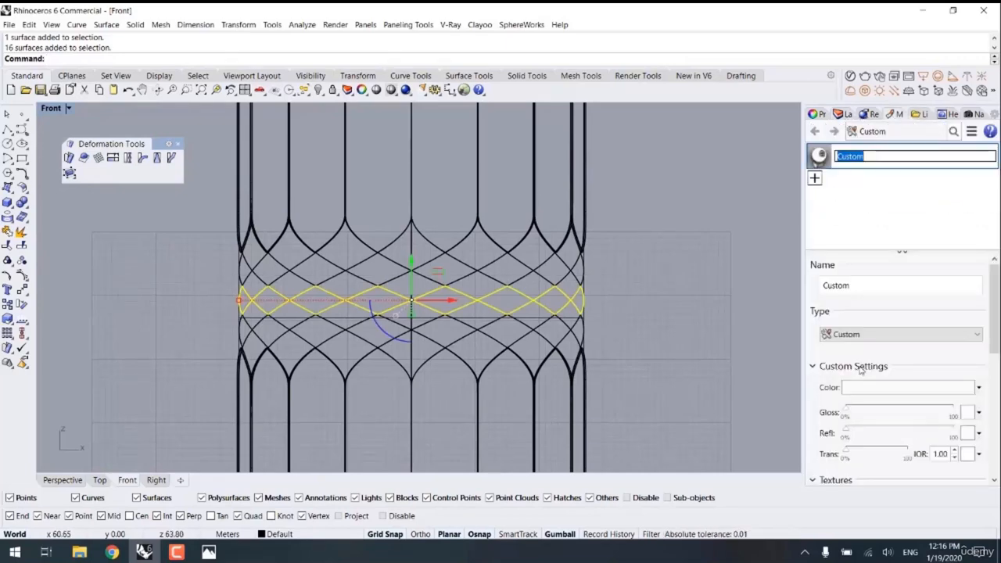
pyautogui.click(865, 390)
pyautogui.click(470, 248)
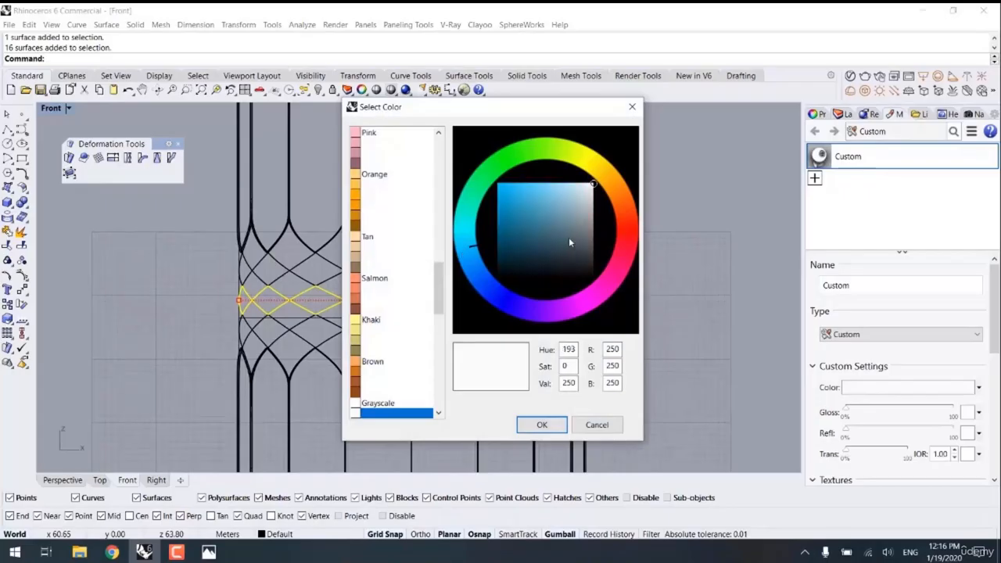
pyautogui.click(526, 220)
pyautogui.click(540, 425)
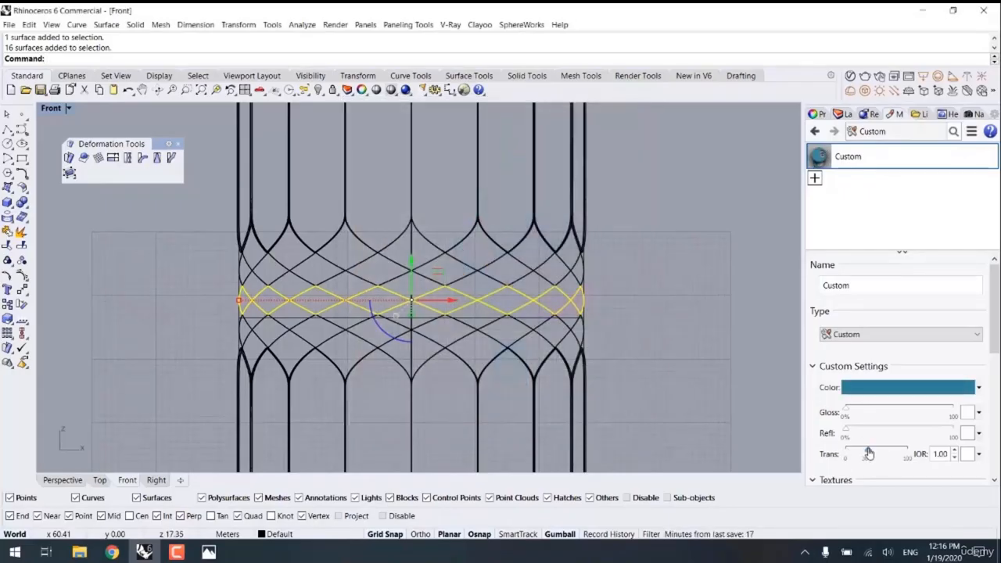
# - Assign the blue Custom material to the selected diamond panels and view the band in Perspective
pyautogui.rightClick(827, 162)
pyautogui.click(863, 77)
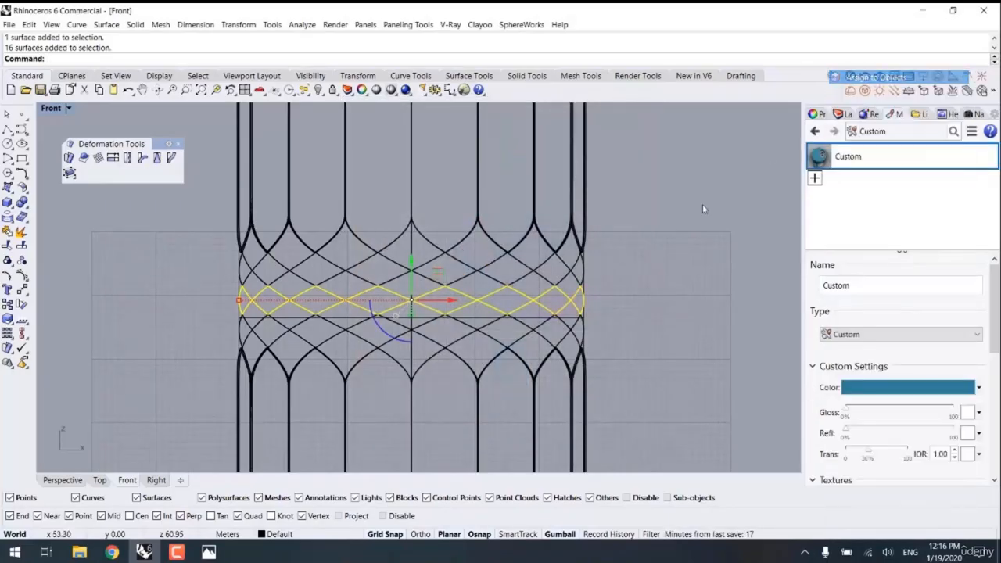
pyautogui.click(703, 208)
pyautogui.click(62, 480)
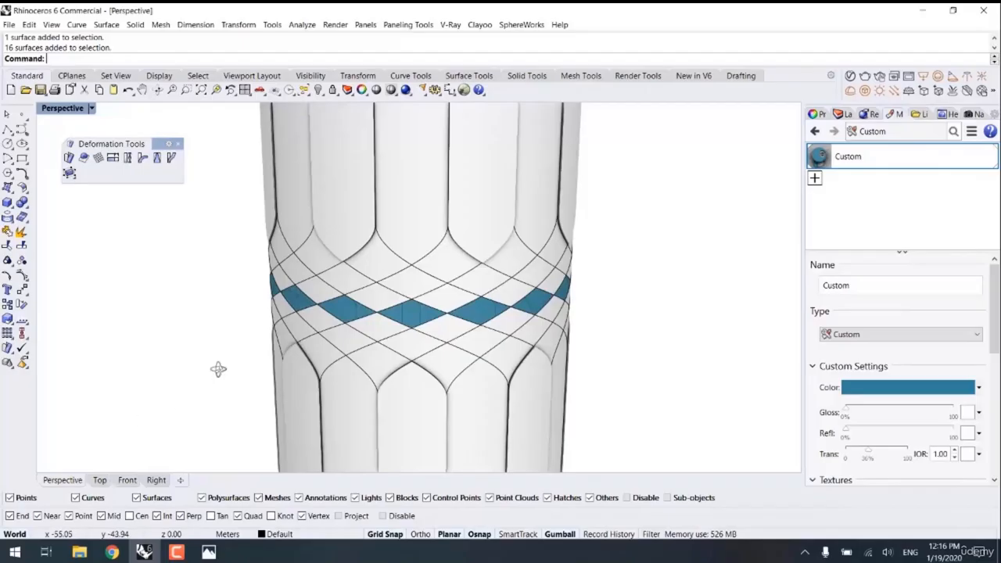
pyautogui.moveTo(217, 369)
pyautogui.mouseDown(button='right')
pyautogui.moveTo(304, 364)
pyautogui.moveTo(375, 303)
pyautogui.moveTo(397, 260)
pyautogui.mouseUp(button='right')
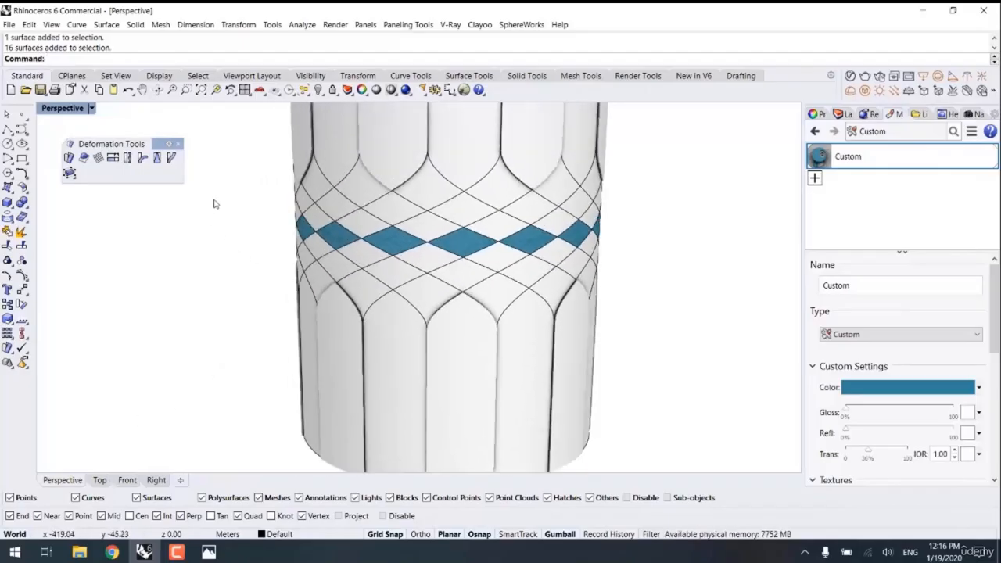
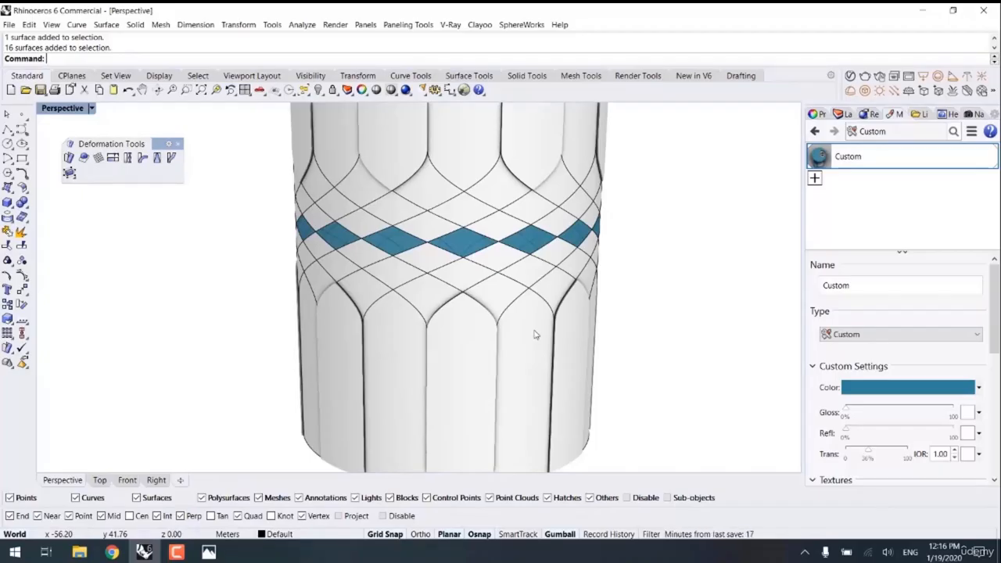
pyautogui.scroll(-3, 535, 335)
pyautogui.moveTo(541, 358); pyautogui.dragTo(431, 245, button='right')
pyautogui.scroll(5, 414, 278)
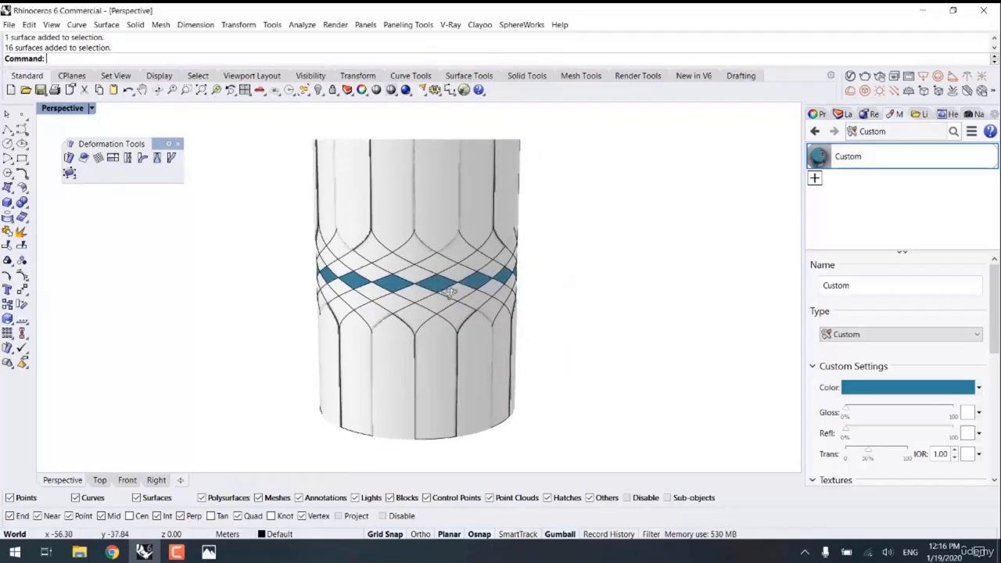
pyautogui.click(412, 287)
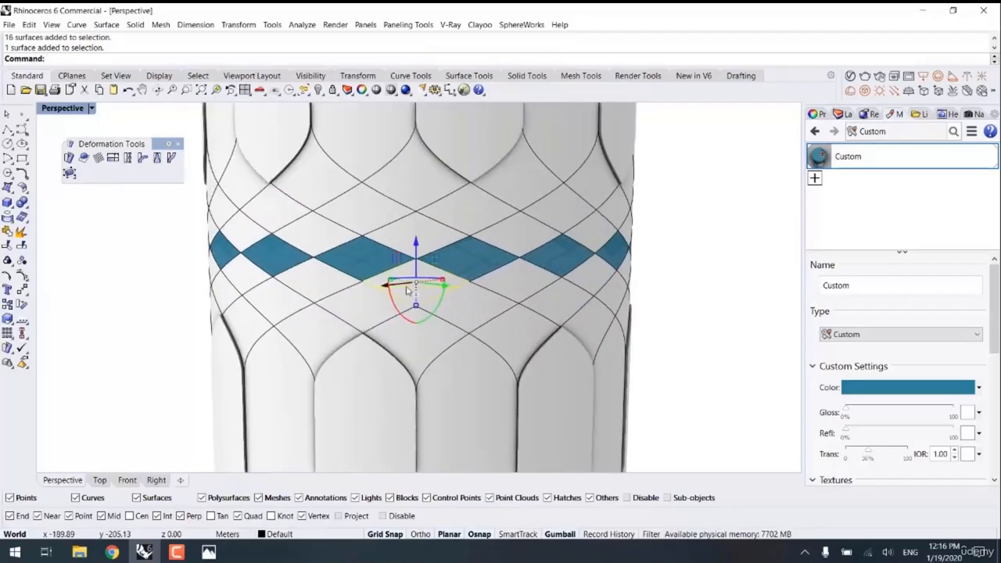
pyautogui.scroll(-4, 300, 395)
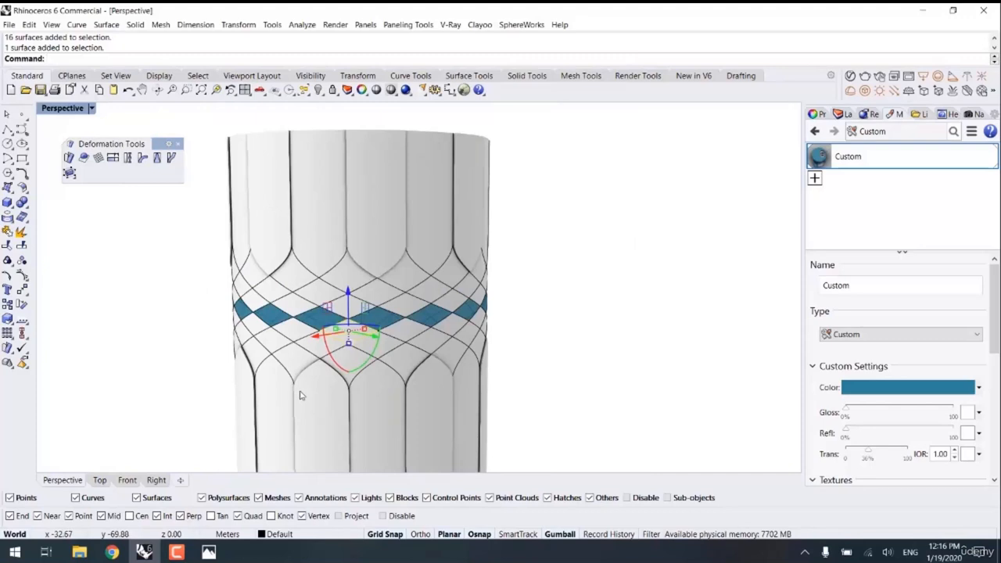
# - Delete all the unlocked cylinder geometry and return the viewport to Shaded display mode
pyautogui.hotkey('ctrl', 'a')
pyautogui.press('Delete')
pyautogui.hotkey('ctrl', 'alt', 's')
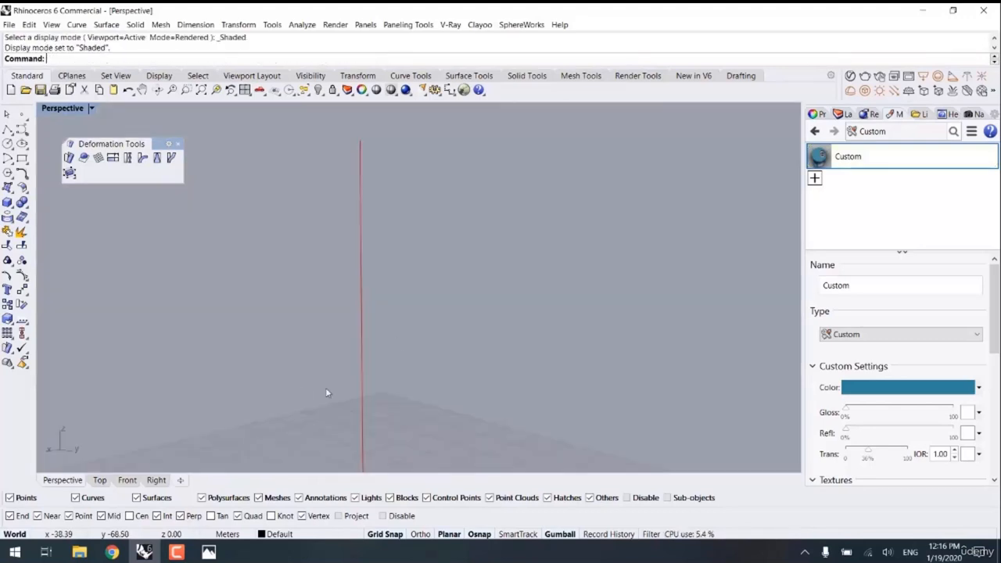
# - Unlock Layer 01, delete the remaining vertical red line, and show any hidden objects
pyautogui.click(843, 113)
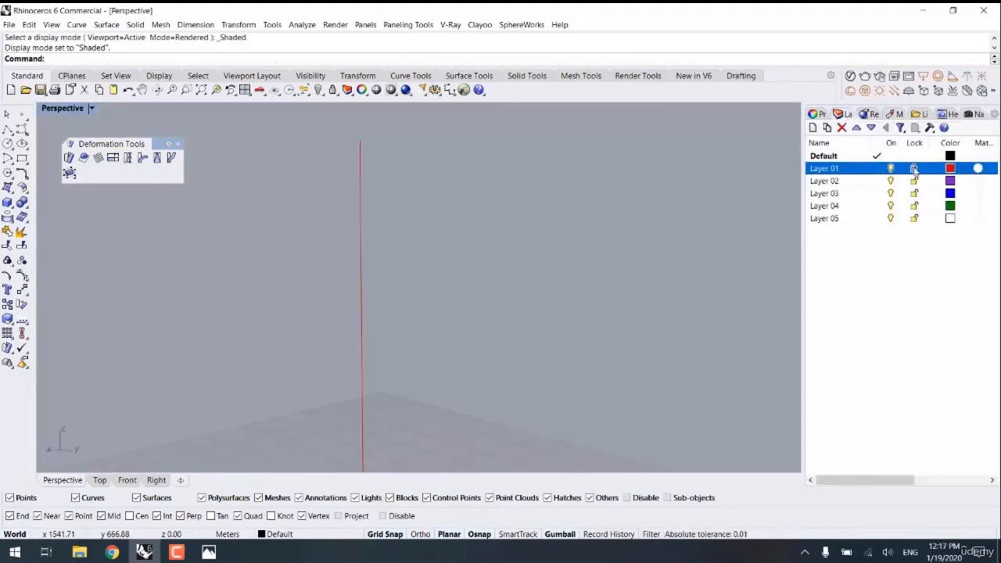
pyautogui.moveTo(489, 231); pyautogui.dragTo(325, 295)
pyautogui.press('Delete')
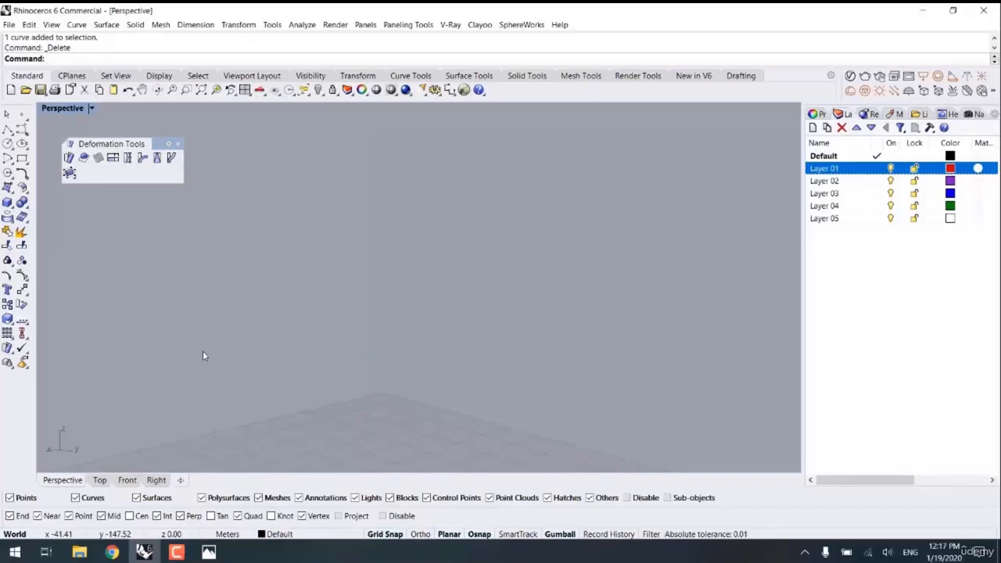
pyautogui.hotkey('ctrl', 'alt', 'h')
pyautogui.moveTo(202, 350); pyautogui.dragTo(294, 336, button='right')
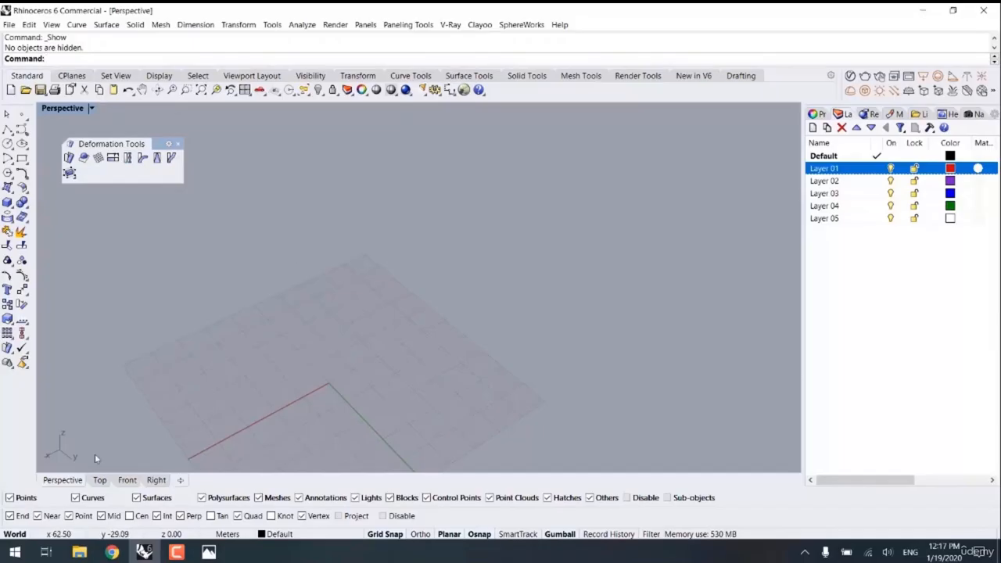
# - Open the 01 image from the Twist folder, making Photos the default app for .bmp files, examine the twisted timber tunnel, and close it
pyautogui.click(80, 552)
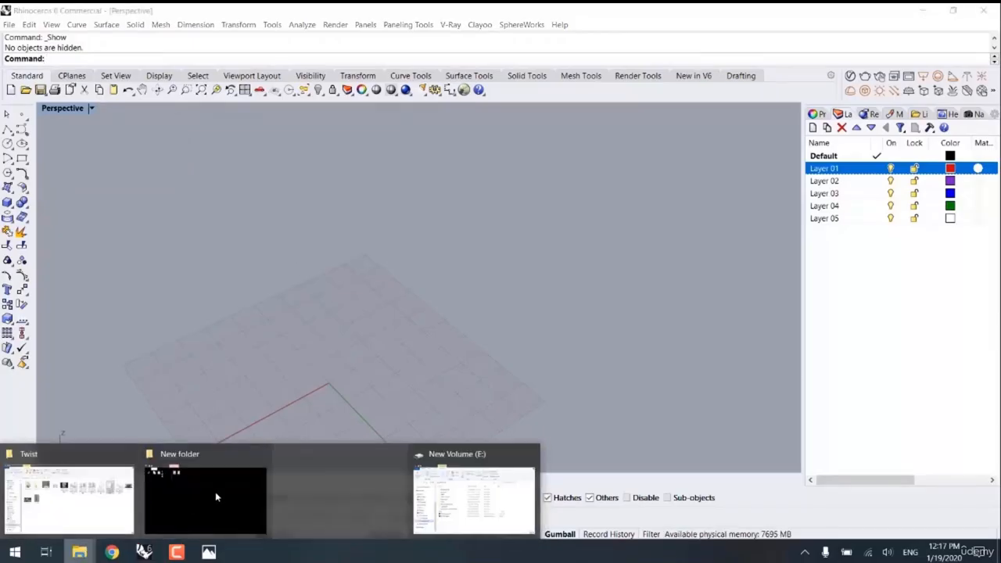
pyautogui.click(439, 391)
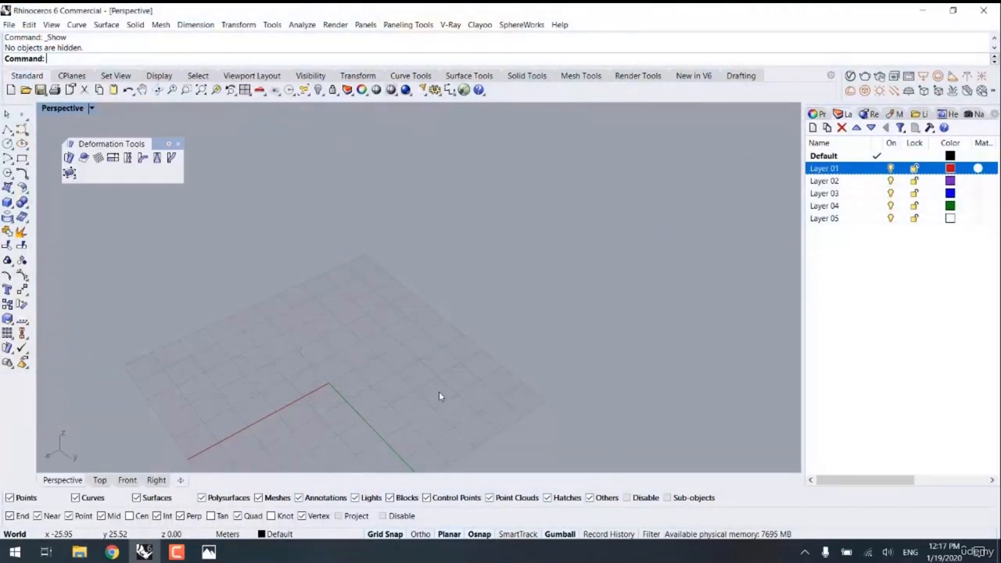
pyautogui.click(80, 551)
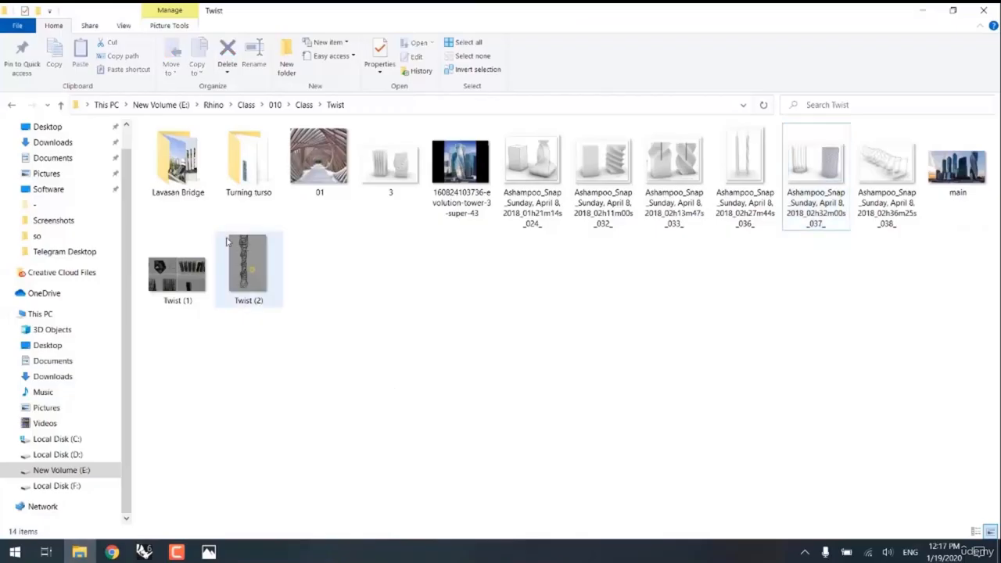
pyautogui.click(309, 160)
pyautogui.doubleClick(309, 160)
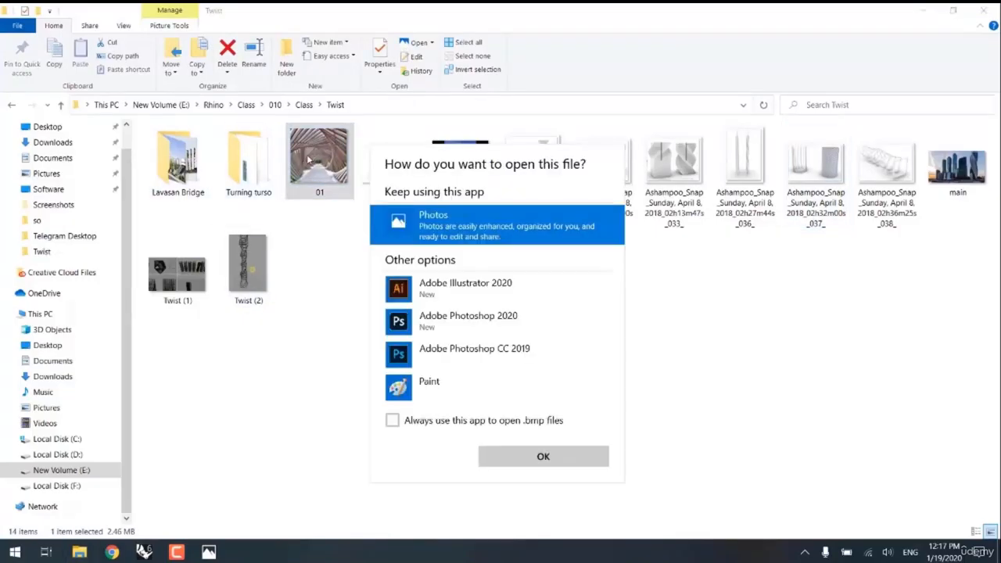
pyautogui.click(450, 424)
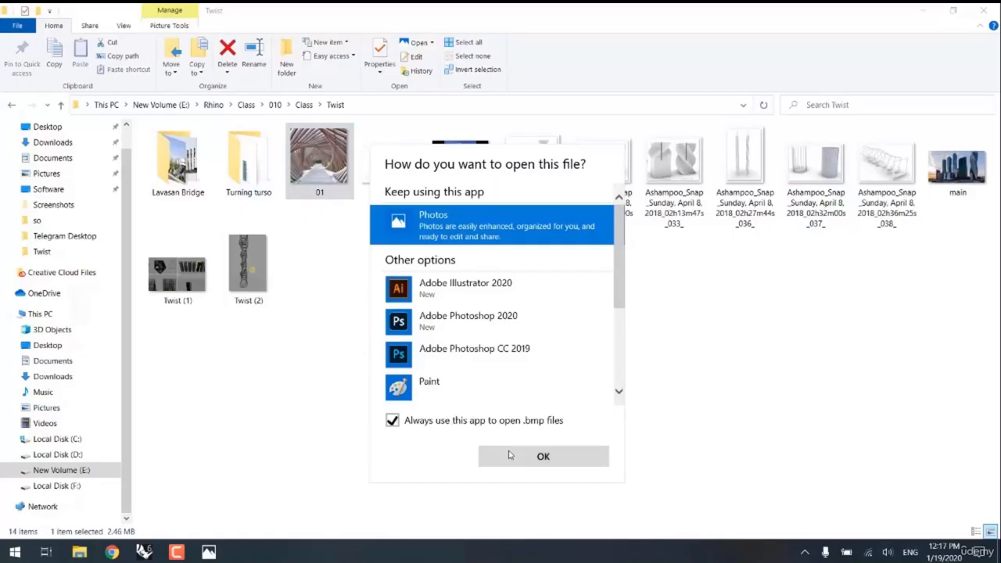
pyautogui.click(493, 458)
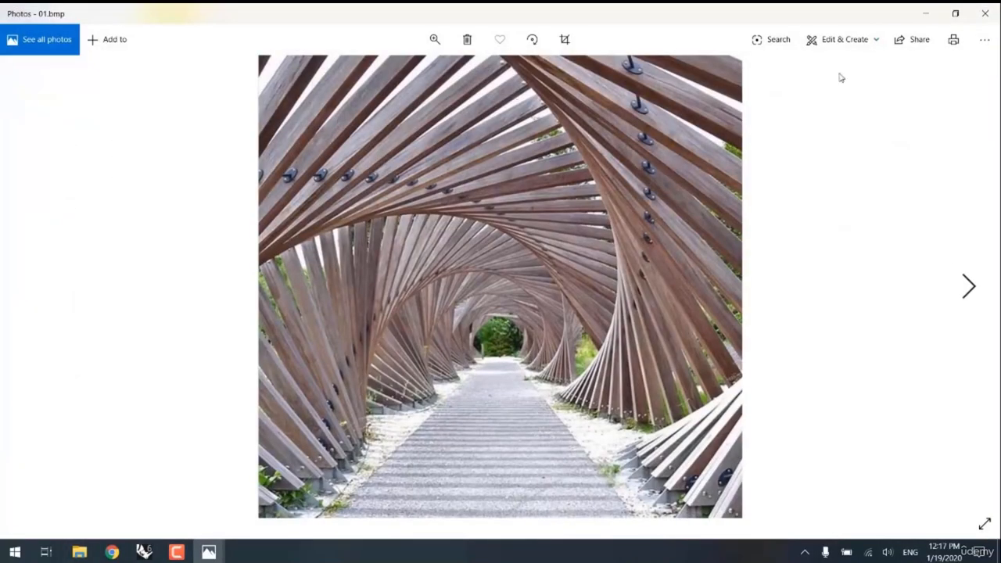
pyautogui.click(984, 13)
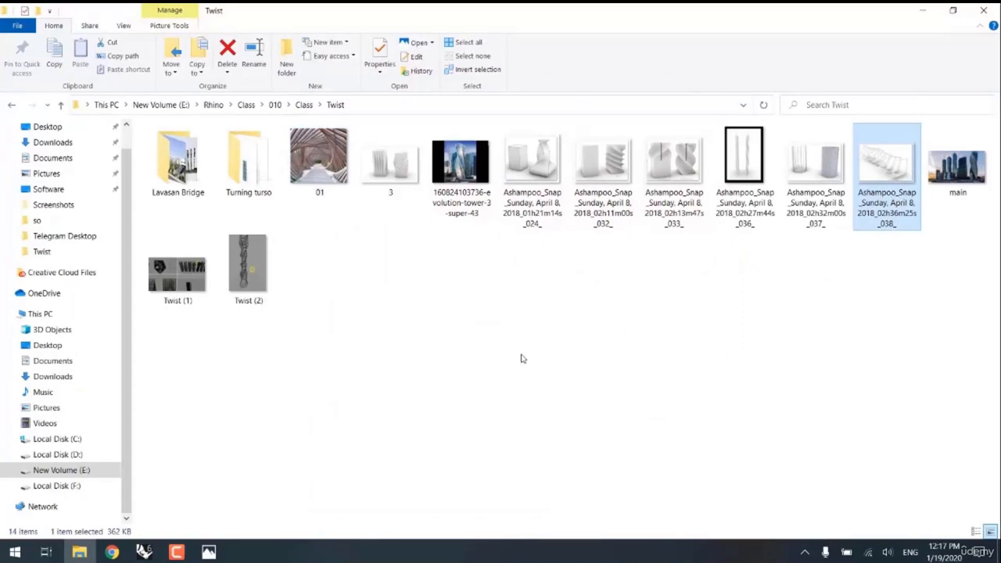
# - View the Ashampoo_Snap image ending in _038_ with the rotated frames, close it, and return to Rhino
pyautogui.press('Return')
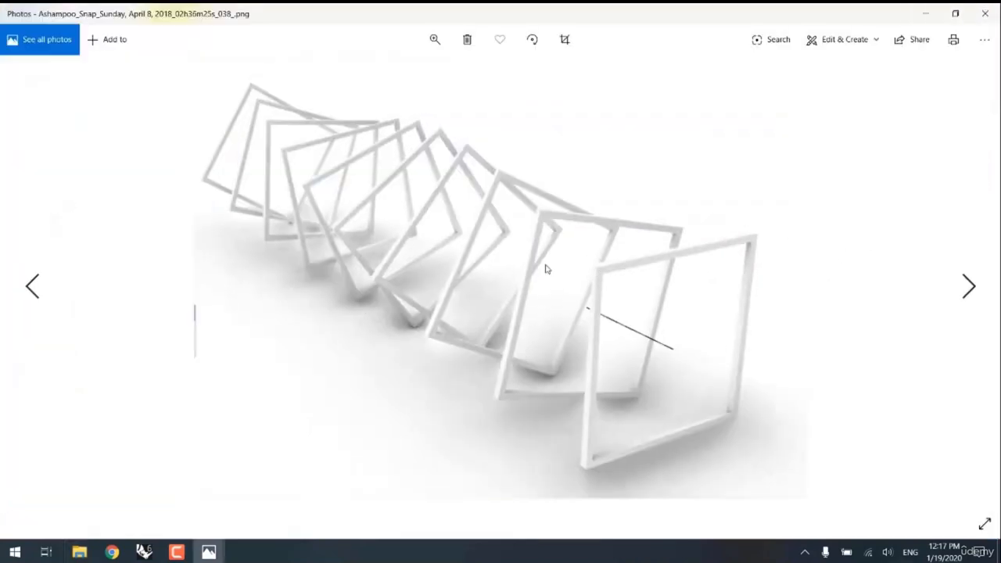
pyautogui.click(984, 13)
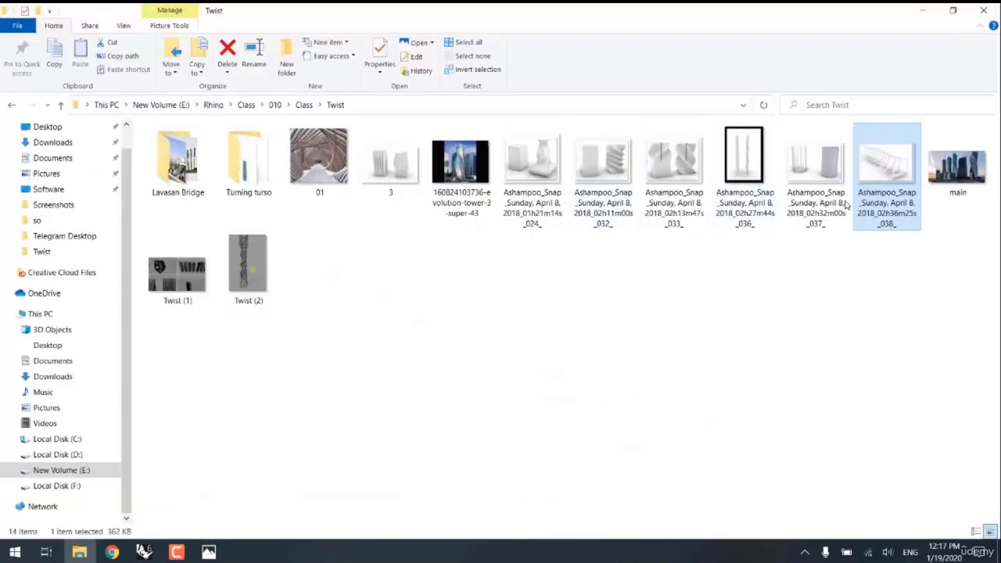
pyautogui.click(147, 551)
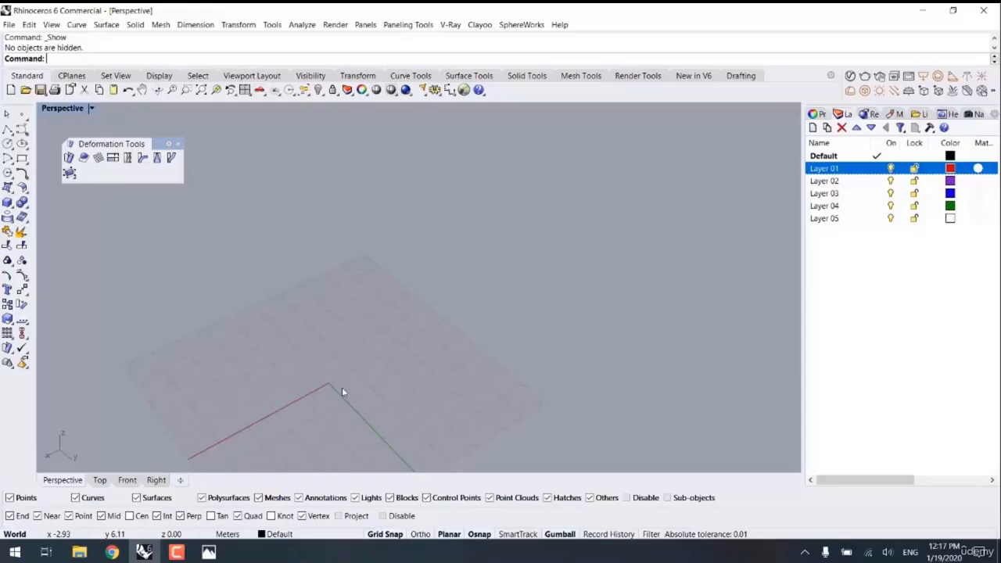
# - In the Front view, draw an inscribed 6-sided polygon centred on the origin with a radius of about 18 m
pyautogui.click(127, 480)
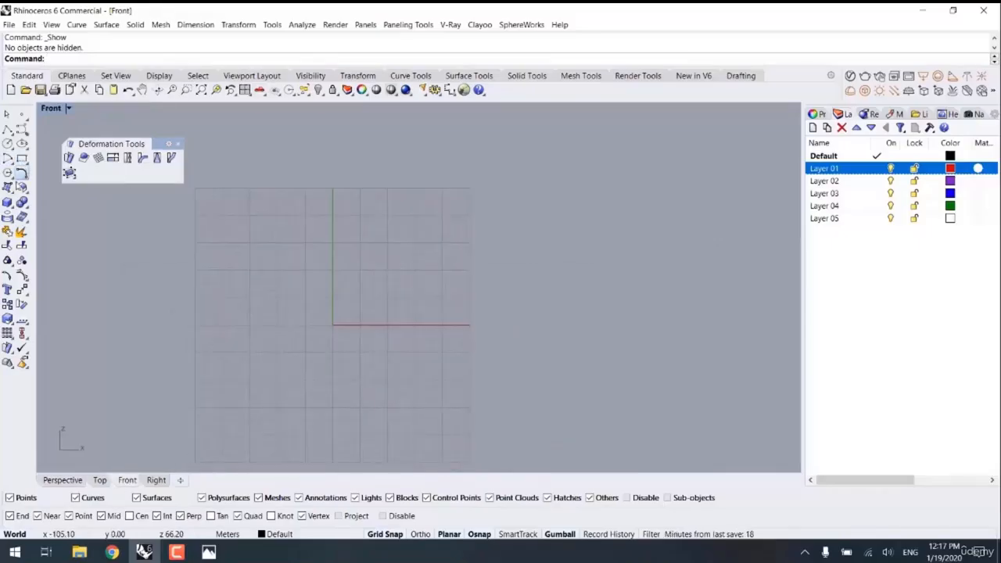
pyautogui.click(7, 173)
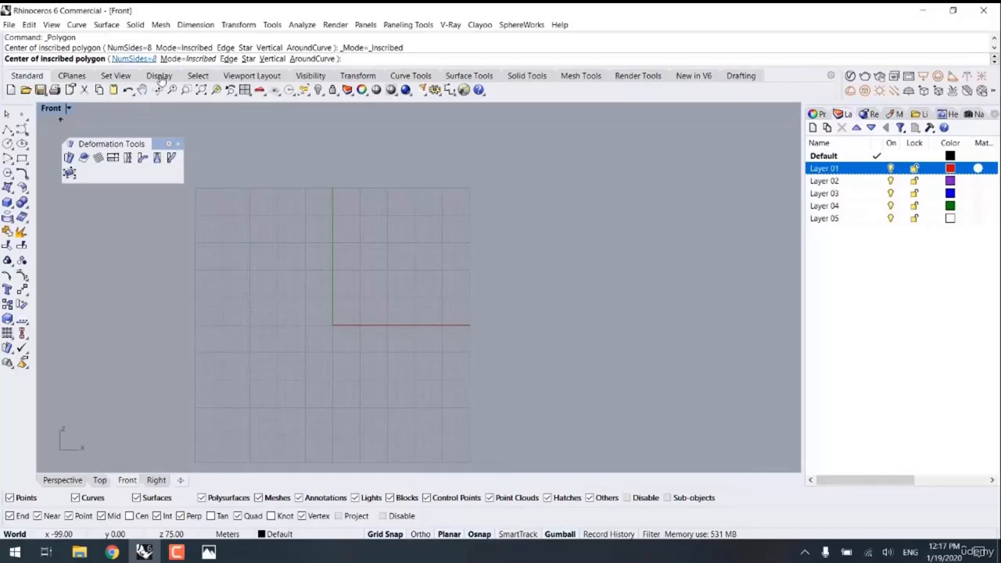
pyautogui.click(209, 552)
pyautogui.click(983, 10)
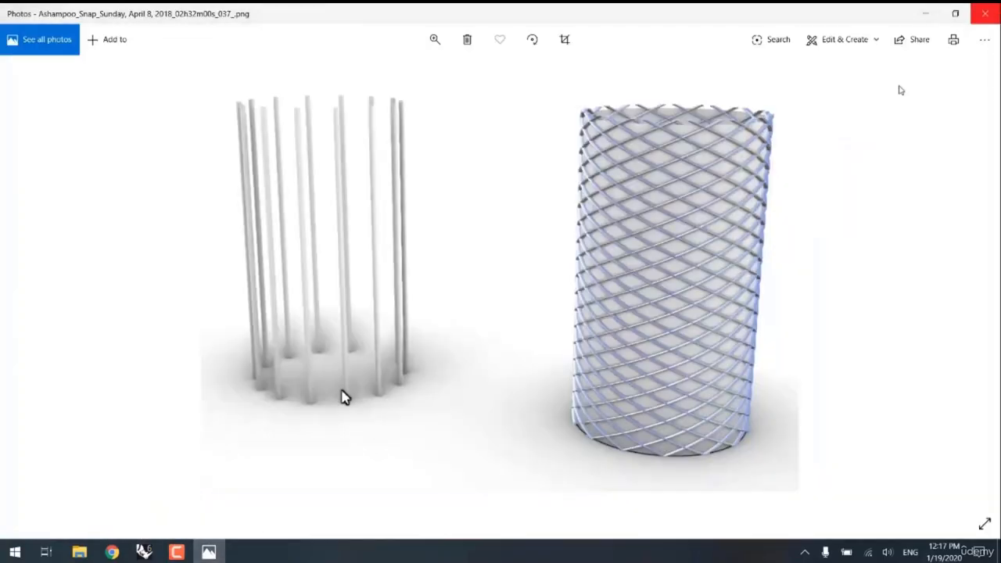
pyautogui.click(79, 552)
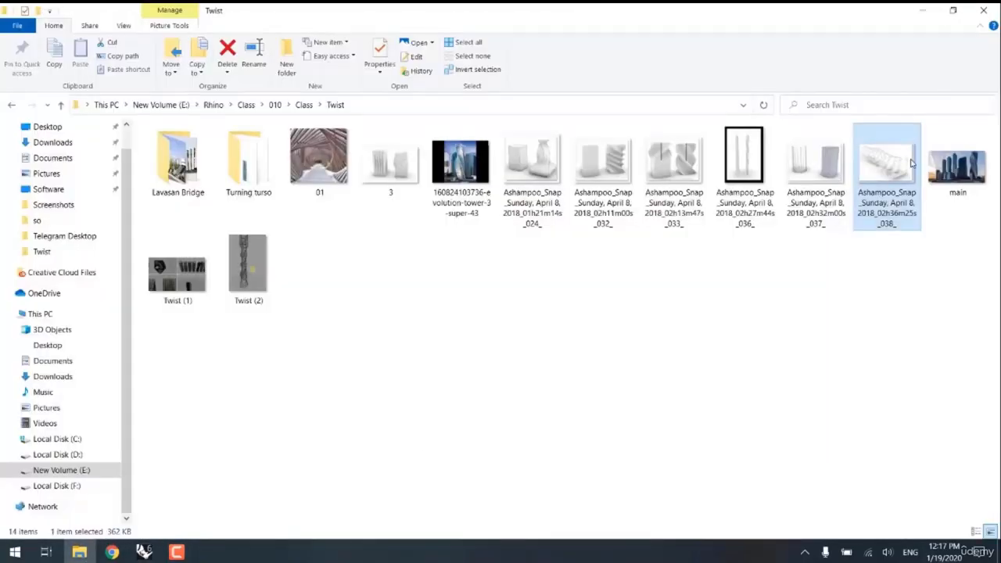
pyautogui.click(927, 12)
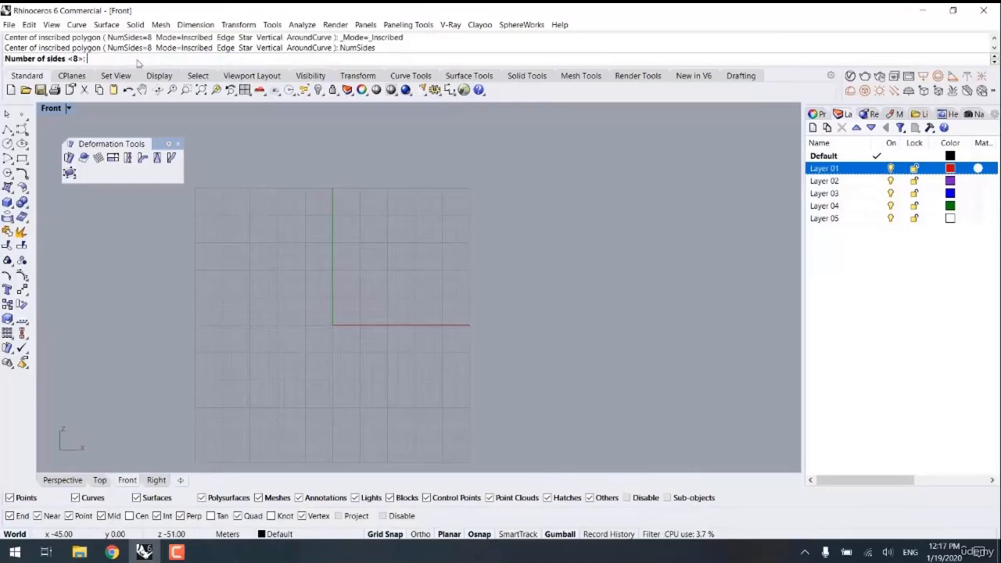
pyautogui.press('Return')
pyautogui.write('0')
pyautogui.press('Return')
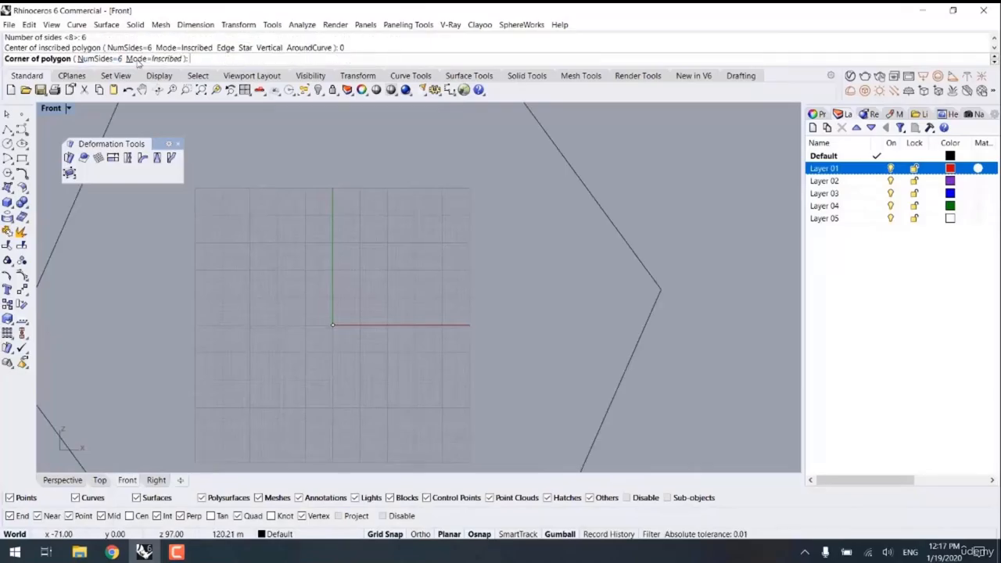
pyautogui.scroll(2, 362, 268)
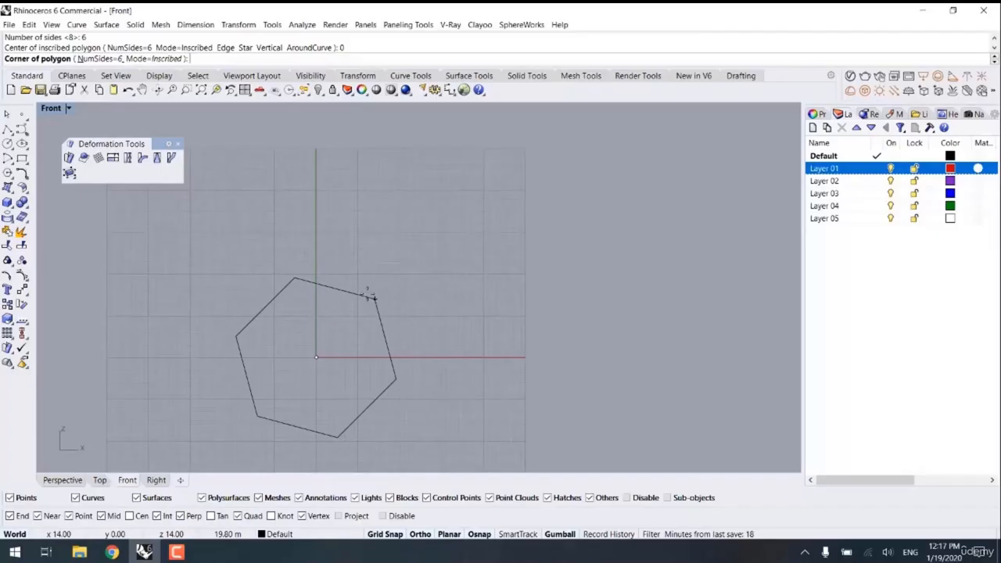
pyautogui.click(371, 301)
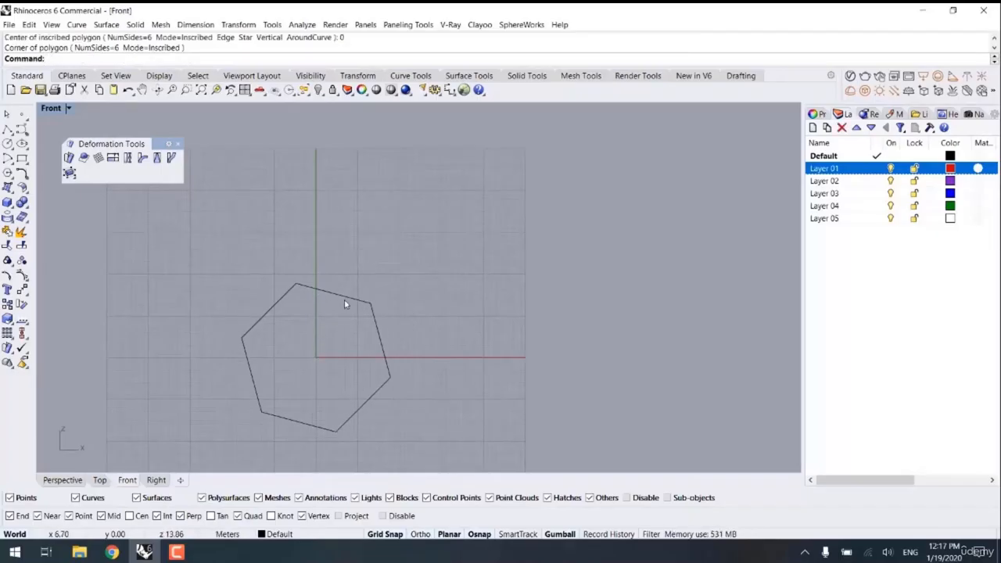
# - Offset the hexagon inward by about 2.5 m using the ThroughPoint option
pyautogui.moveTo(344, 304); pyautogui.dragTo(357, 282, button='right')
pyautogui.write('O')
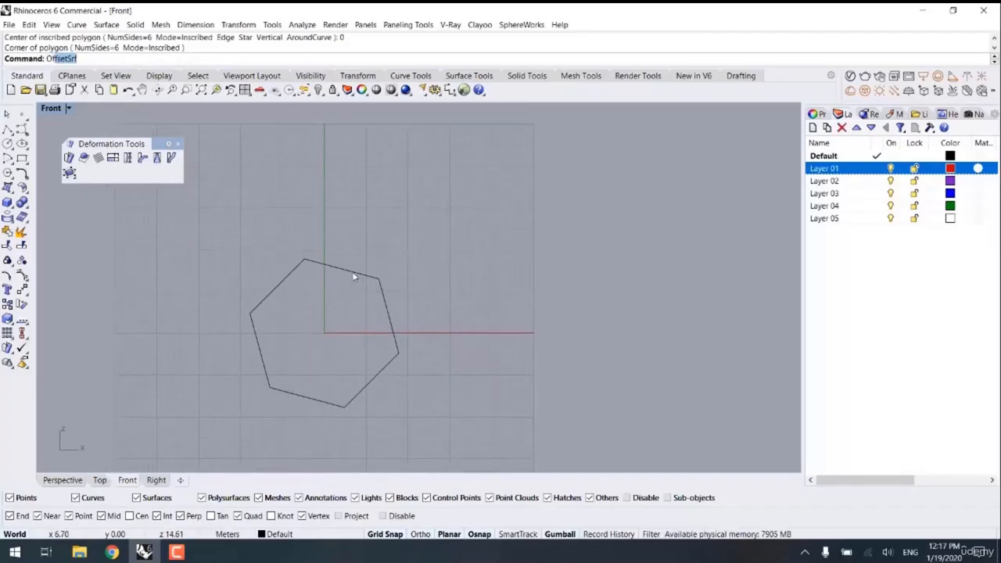
pyautogui.write('ffset')
pyautogui.press('Return')
pyautogui.click(255, 332)
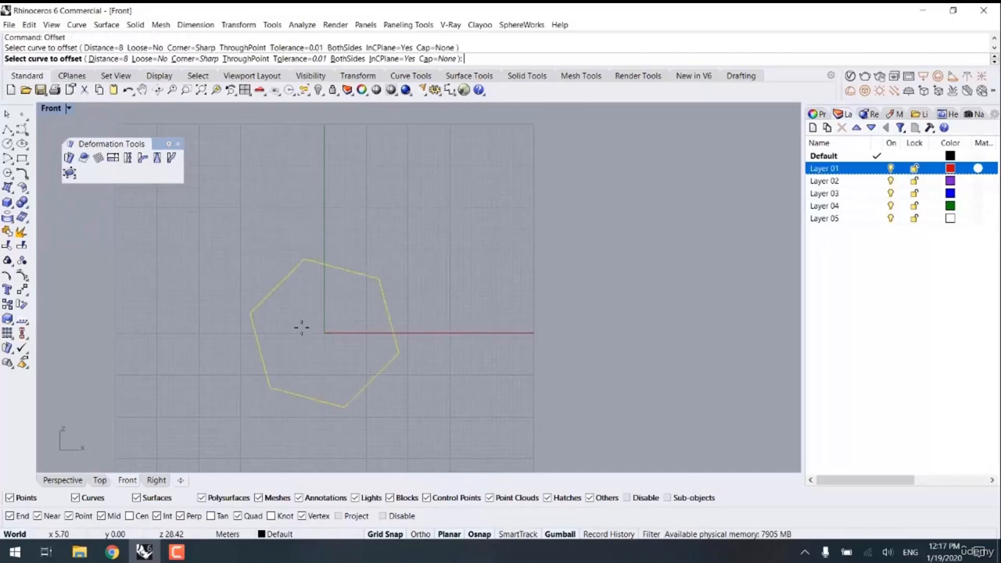
pyautogui.scroll(3, 308, 334)
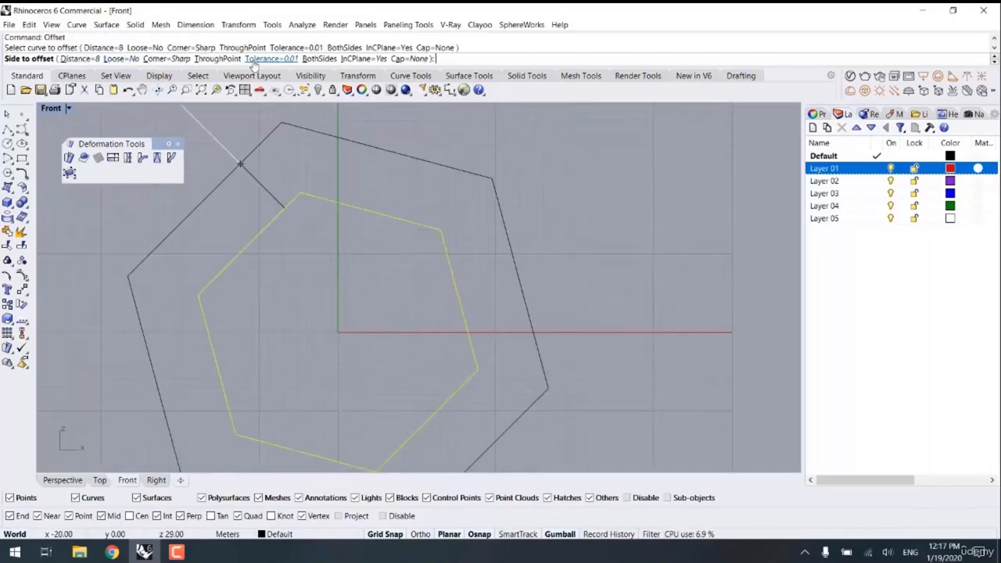
pyautogui.click(215, 63)
pyautogui.scroll(4, 249, 262)
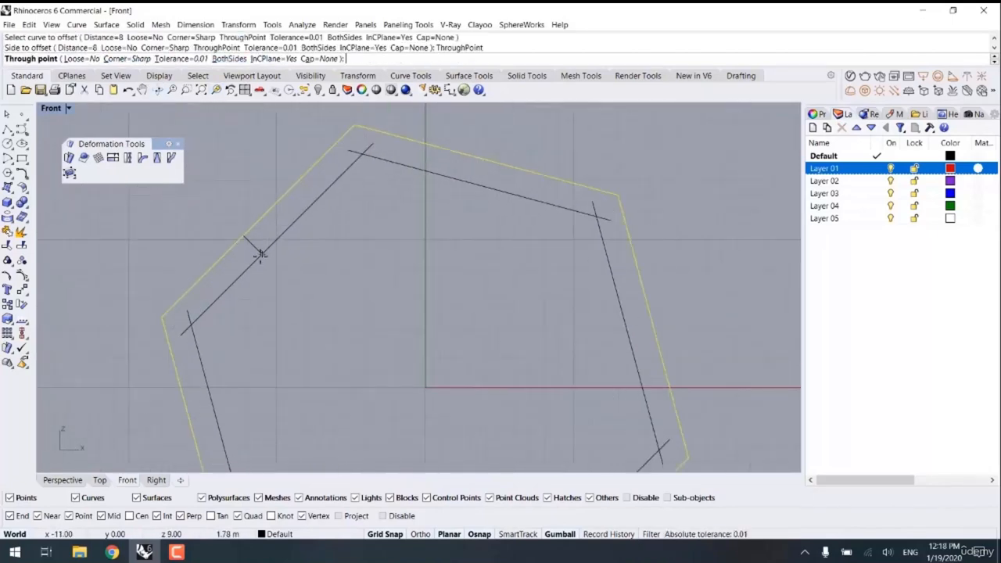
pyautogui.click(267, 264)
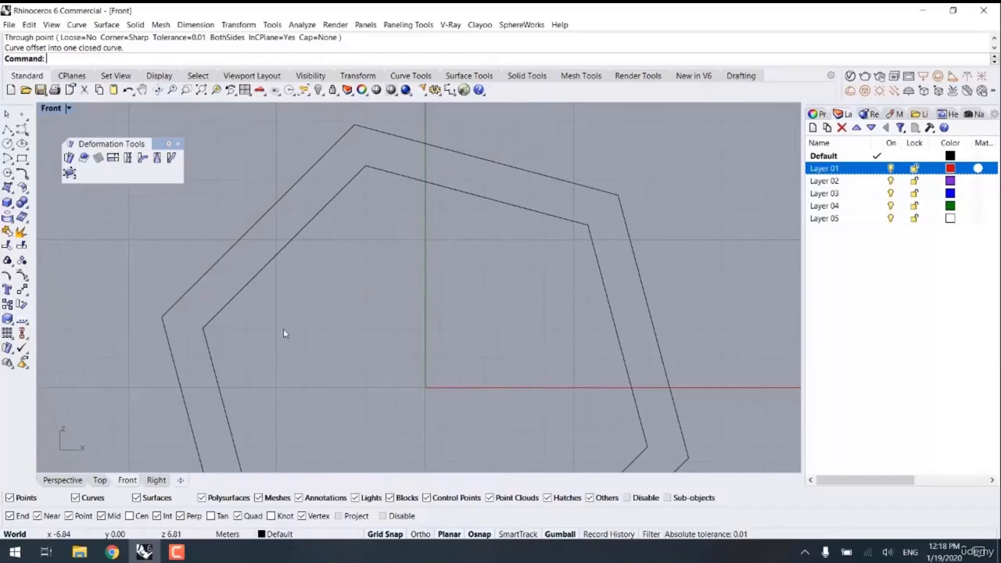
# - Extrude the two hexagon curves together in Perspective as a solid to form a thick hexagonal ring
pyautogui.click(62, 480)
pyautogui.moveTo(423, 335); pyautogui.dragTo(335, 341, button='right')
pyautogui.moveTo(335, 343); pyautogui.dragTo(287, 360)
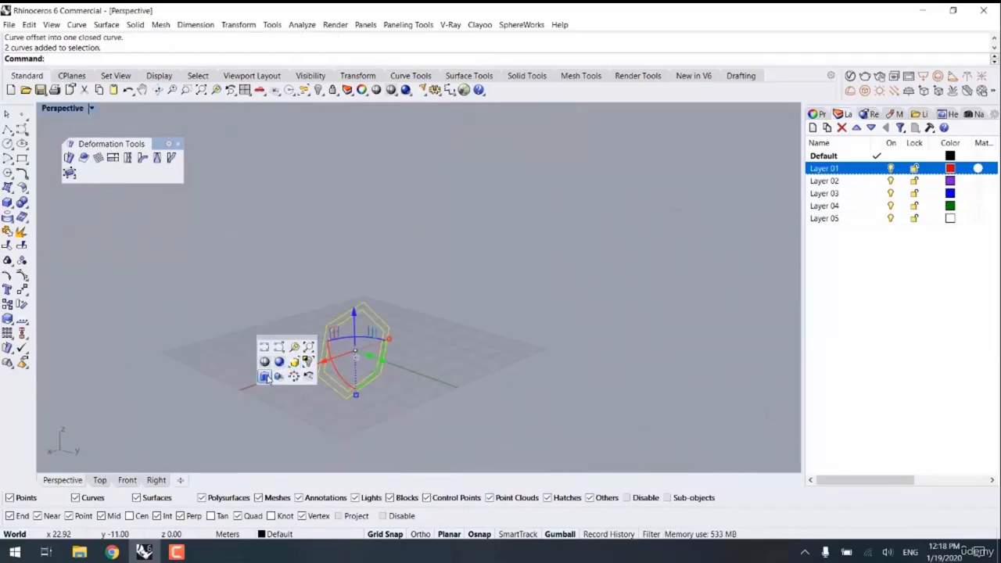
pyautogui.click(280, 374)
pyautogui.moveTo(345, 424); pyautogui.dragTo(395, 408, button='right')
pyautogui.click(397, 410)
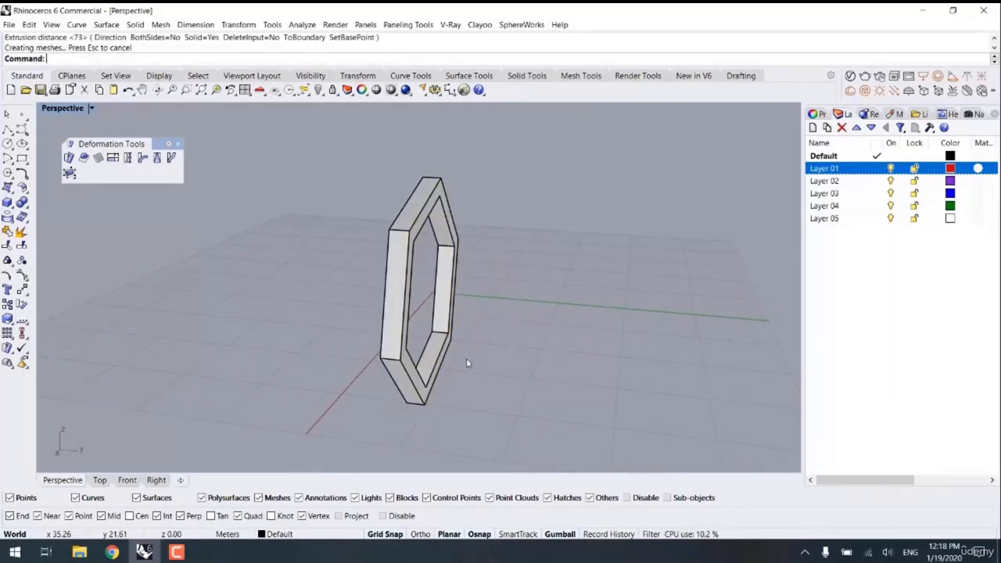
# - Start a polar array of the hexagonal ring in the Front view, centred at 0 with 16 items and a 180-degree fill angle
pyautogui.click(399, 252)
pyautogui.moveTo(398, 253); pyautogui.dragTo(286, 349, button='right')
pyautogui.write('AR')
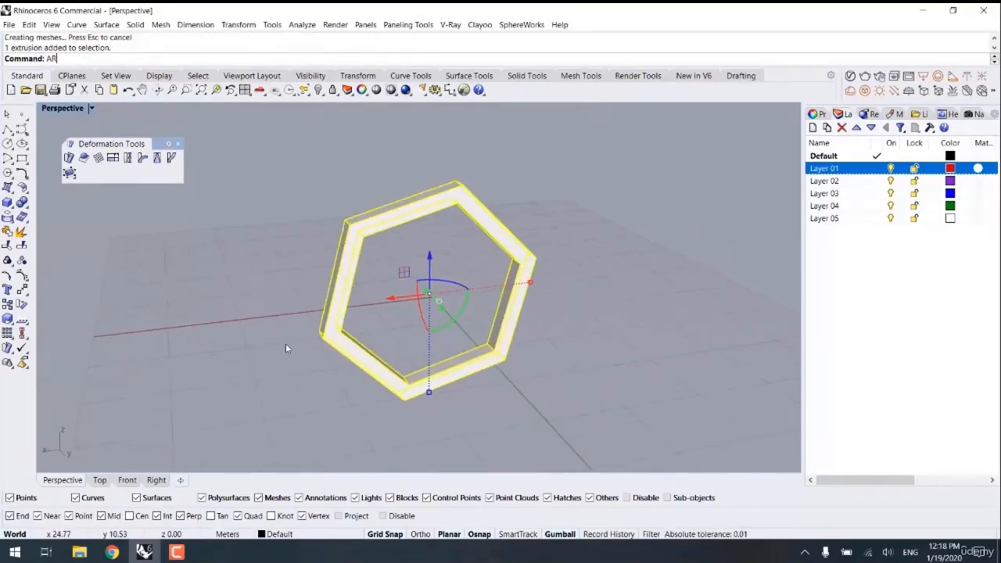
pyautogui.write('r')
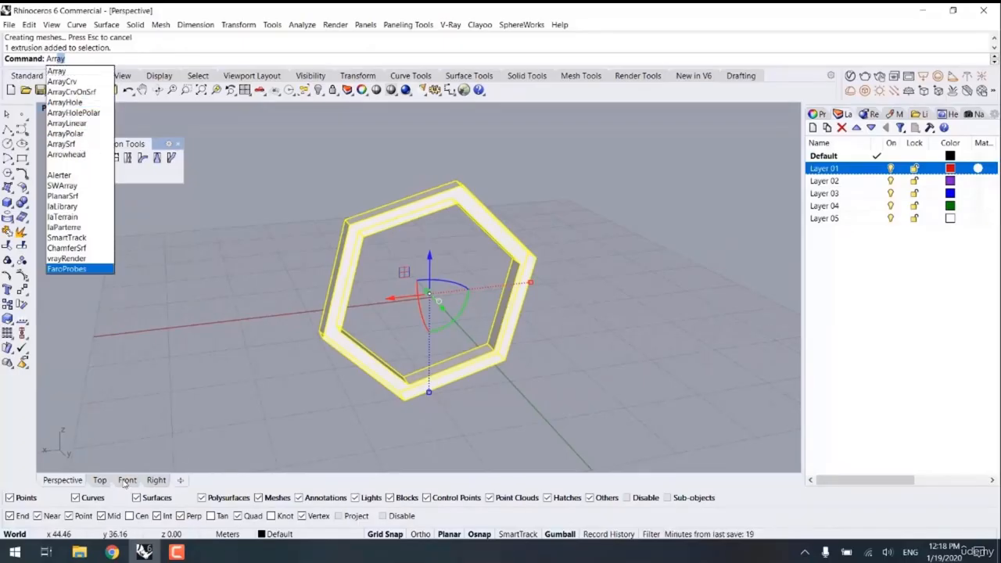
pyautogui.click(126, 483)
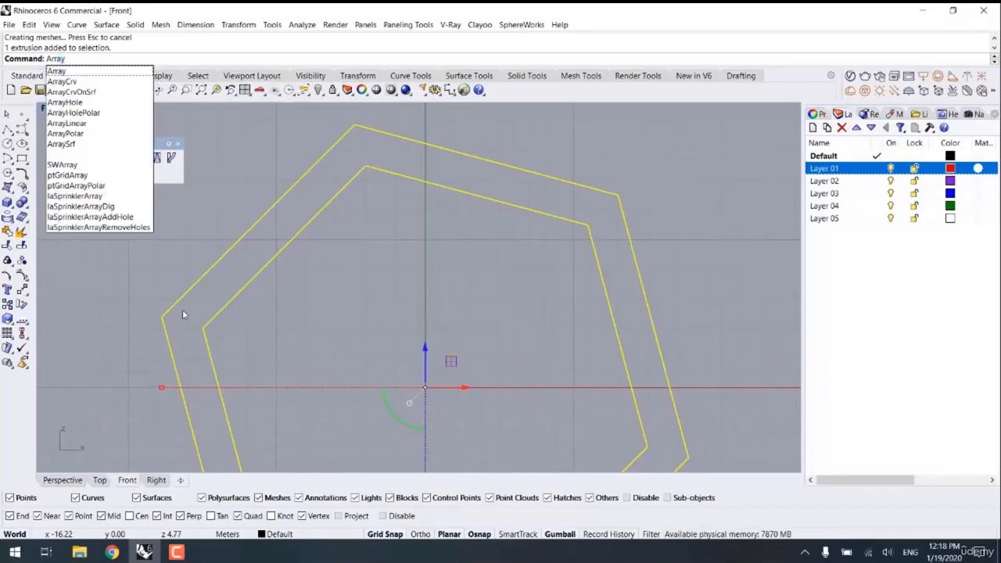
pyautogui.click(89, 132)
pyautogui.write('0')
pyautogui.press('Return')
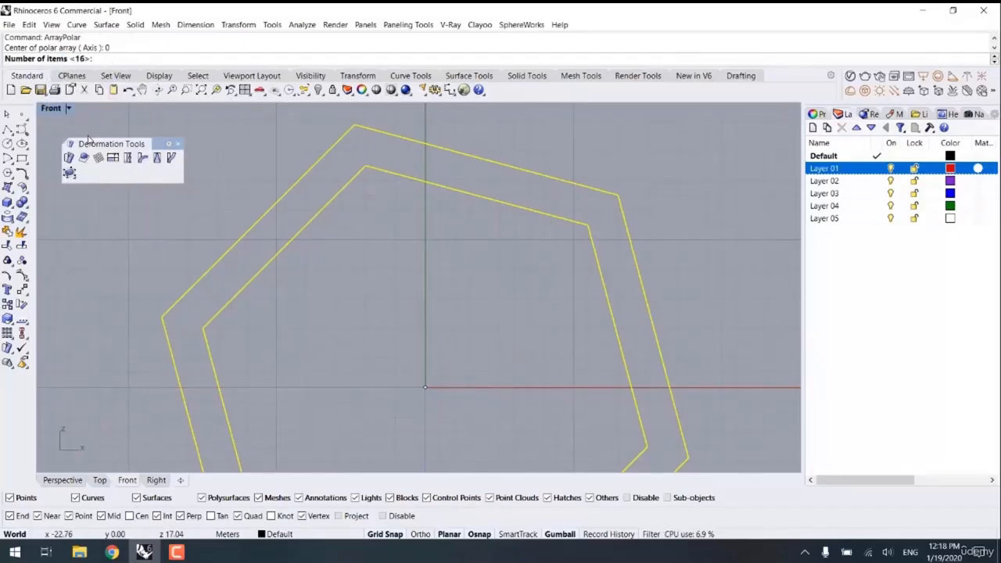
pyautogui.press('Return')
pyautogui.write('180')
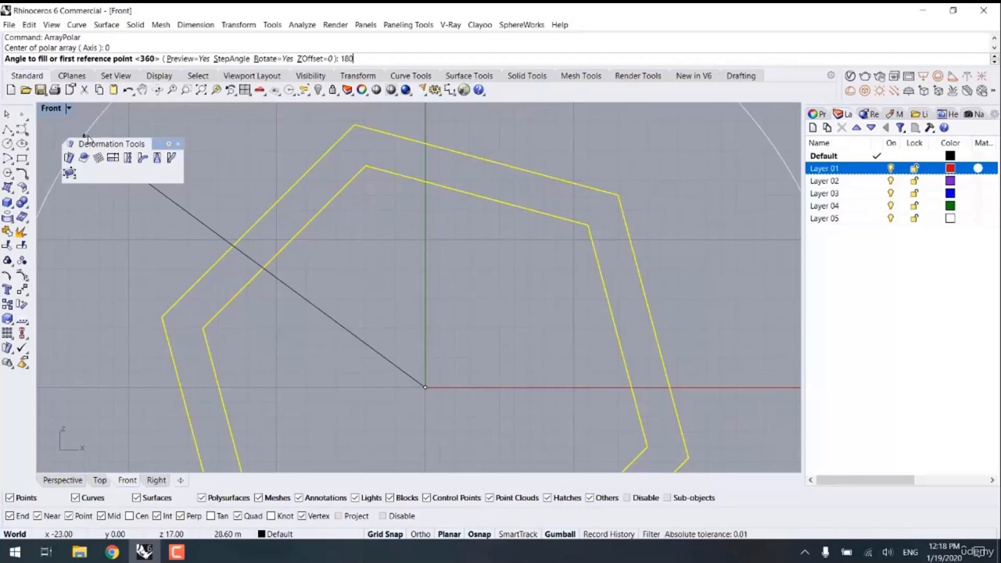
pyautogui.press('Return')
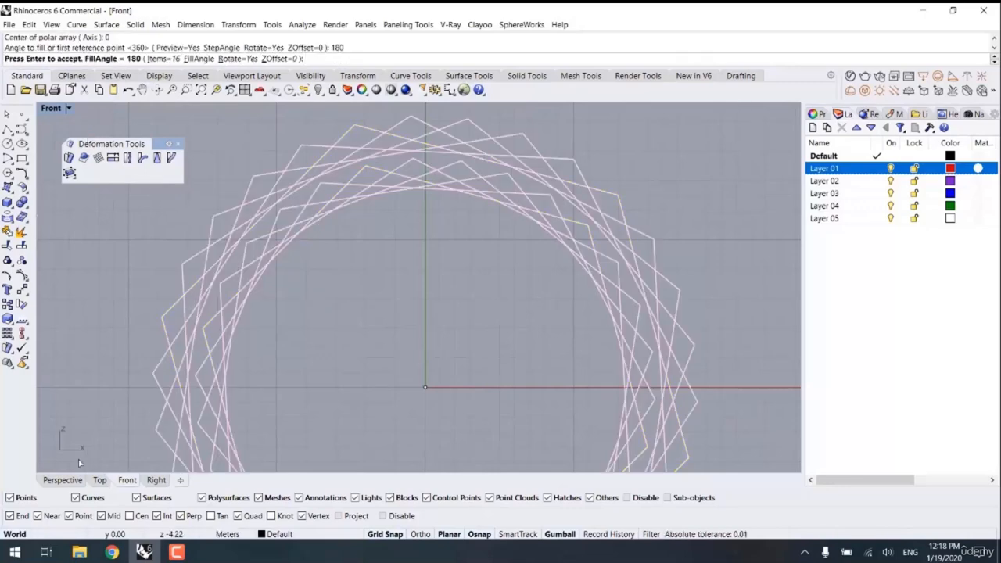
# - Preview the polar array in Perspective with a Z offset of 15, and reduce the Z offset to 10
pyautogui.click(63, 480)
pyautogui.moveTo(305, 342); pyautogui.dragTo(472, 299, button='right')
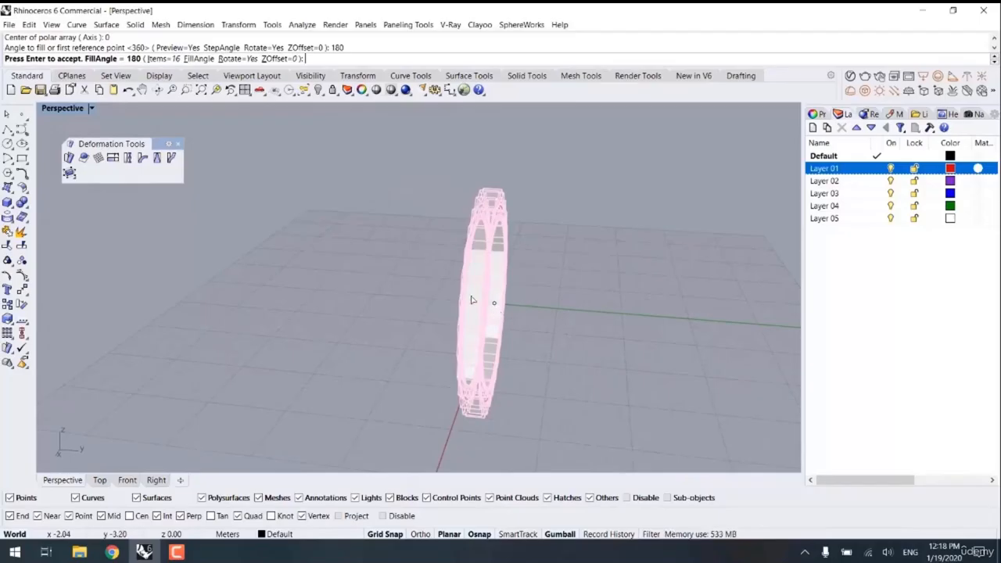
pyautogui.click(279, 59)
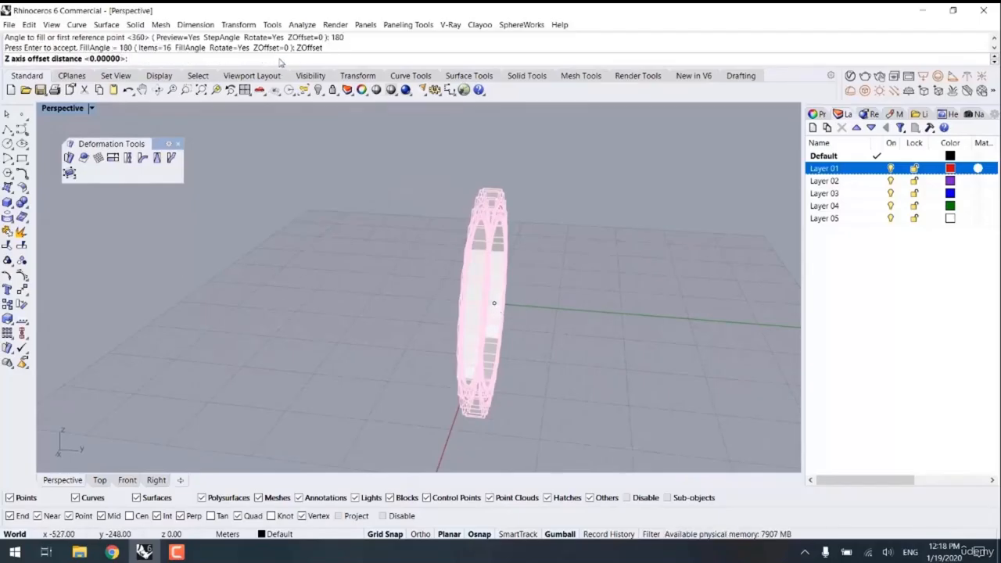
pyautogui.write('15')
pyautogui.press('Return')
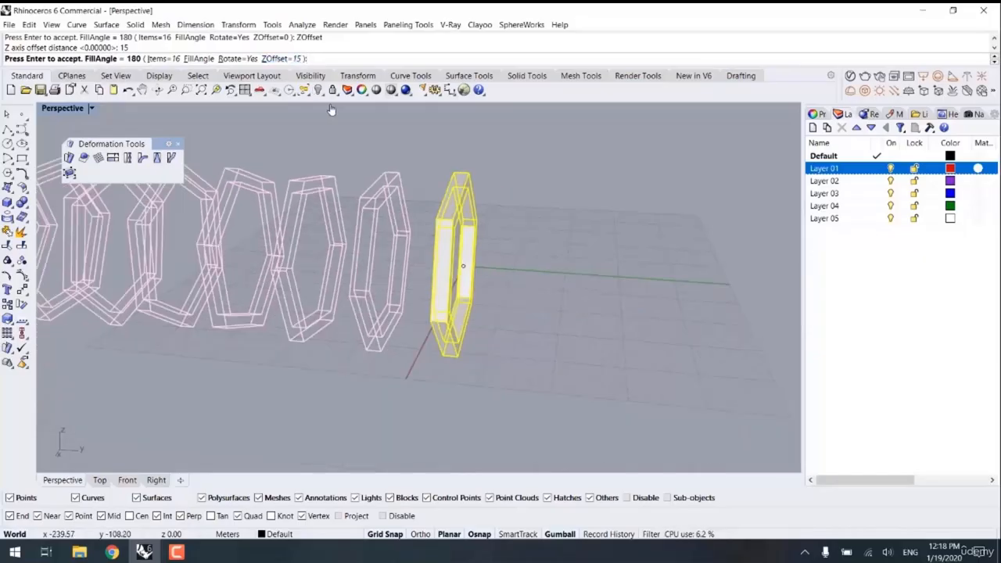
pyautogui.click(273, 60)
pyautogui.press('Return')
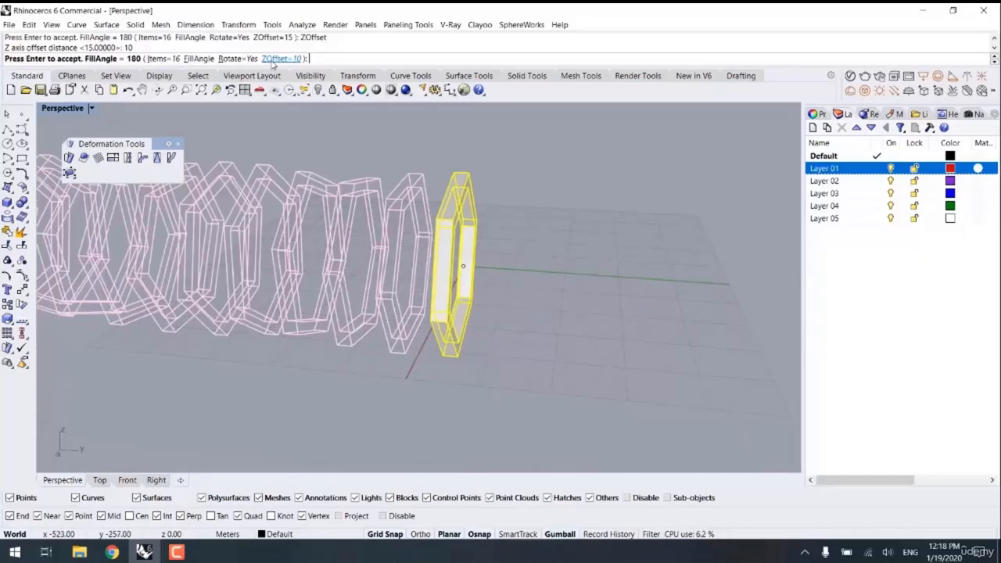
# - Set the polar array's Z offset to 8 and its number of items to 20
pyautogui.scroll(-7, 394, 172)
pyautogui.moveTo(503, 250); pyautogui.dragTo(360, 282, button='right')
pyautogui.click(280, 60)
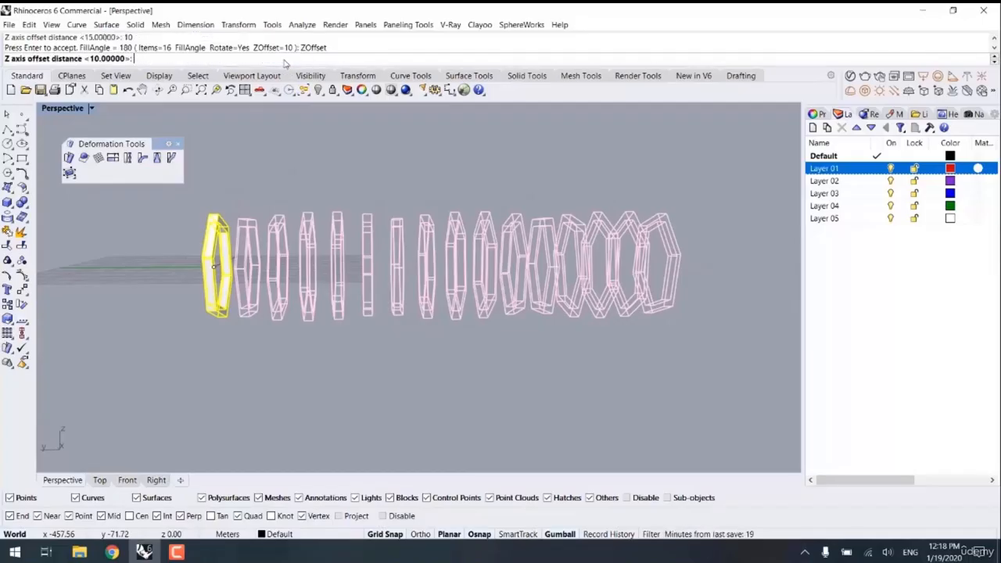
pyautogui.write('8')
pyautogui.press('Return')
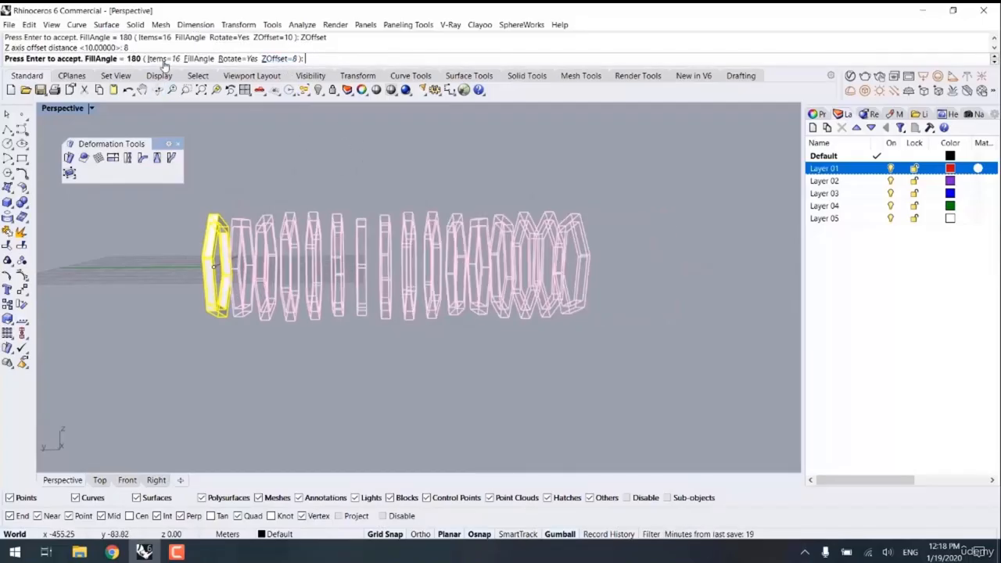
pyautogui.click(160, 60)
pyautogui.write('20')
pyautogui.press('Return')
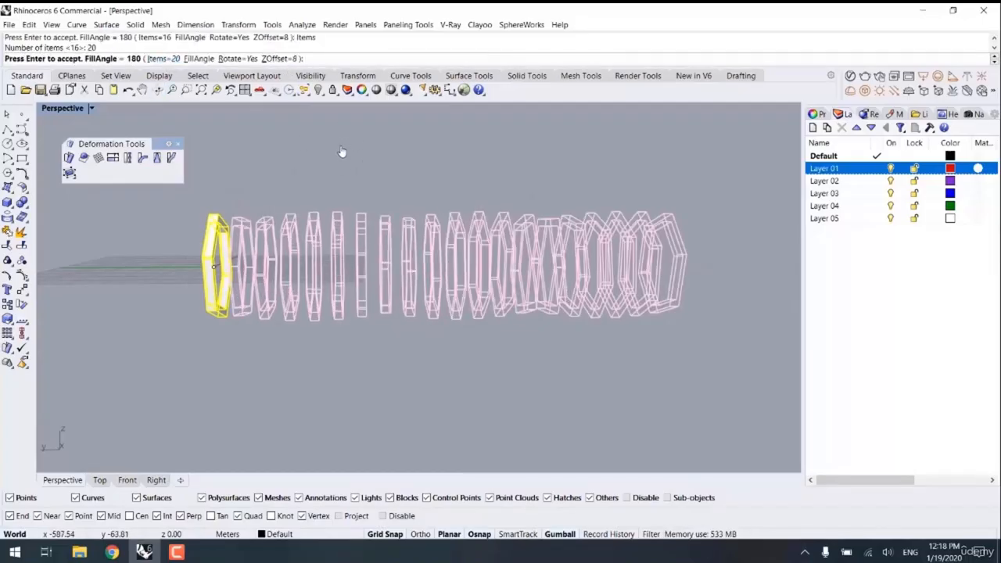
# - Reduce the polar array's Z offset to 6 and accept the 20-item hexagonal array
pyautogui.click(286, 59)
pyautogui.write('6')
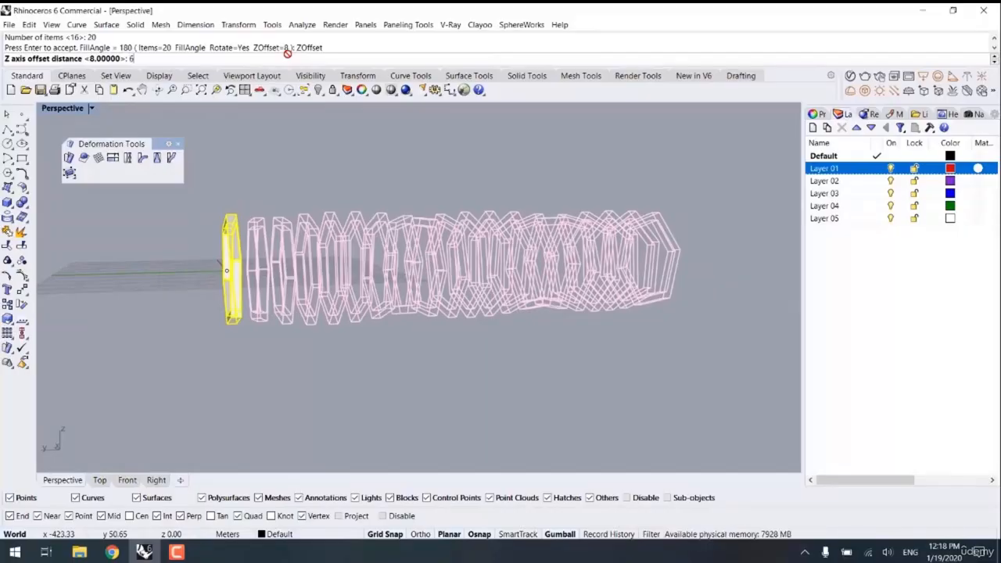
pyautogui.press('Return')
pyautogui.moveTo(426, 195); pyautogui.dragTo(692, 193, button='right')
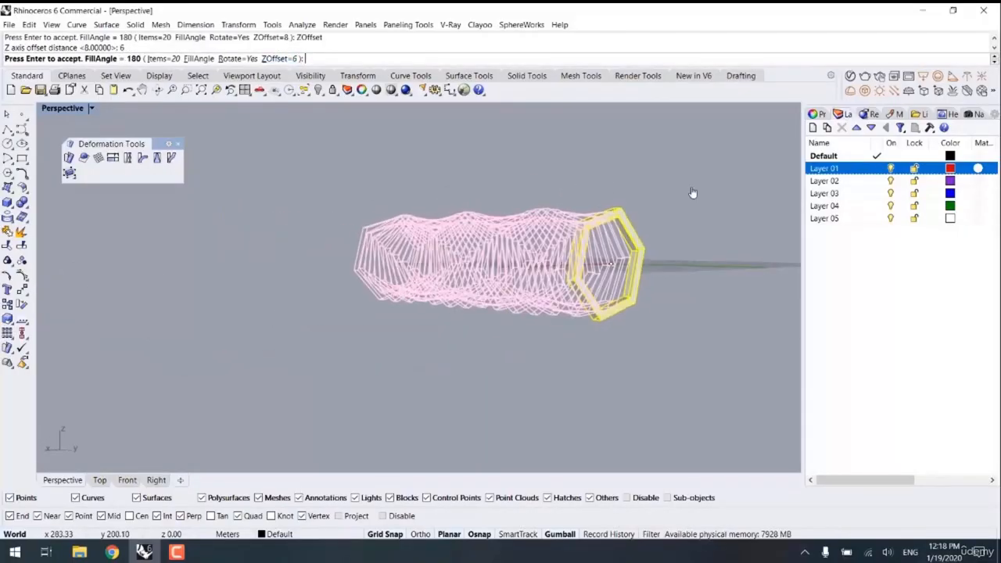
pyautogui.press('Return')
pyautogui.moveTo(710, 273)
pyautogui.mouseDown(button='right')
pyautogui.moveTo(659, 302)
pyautogui.moveTo(506, 340)
pyautogui.moveTo(205, 313)
pyautogui.mouseUp(button='right')
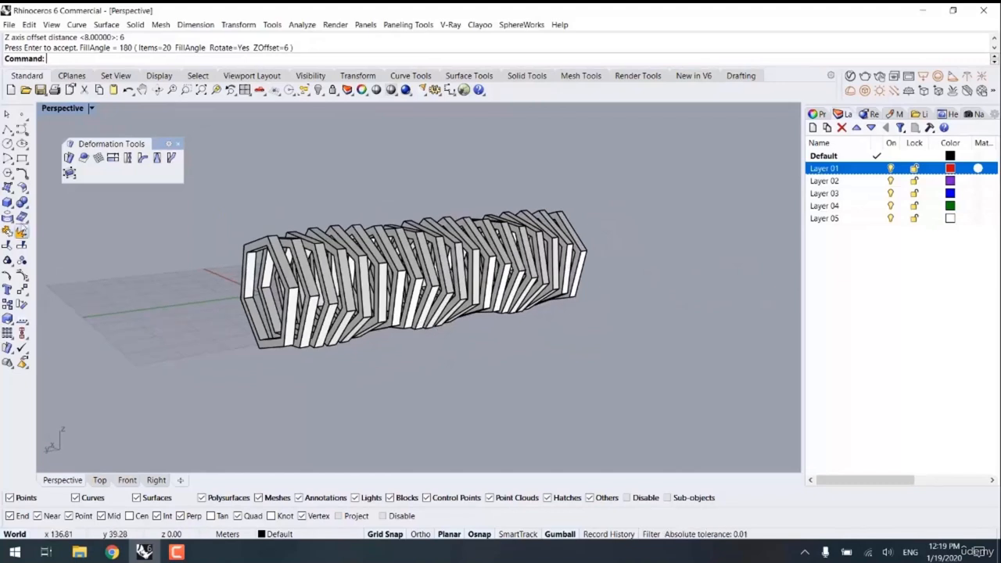
# - Draw a box around the whole array footprint in the Top view, extending its height downward from the ground plane in the Front view
pyautogui.click(7, 202)
pyautogui.click(100, 481)
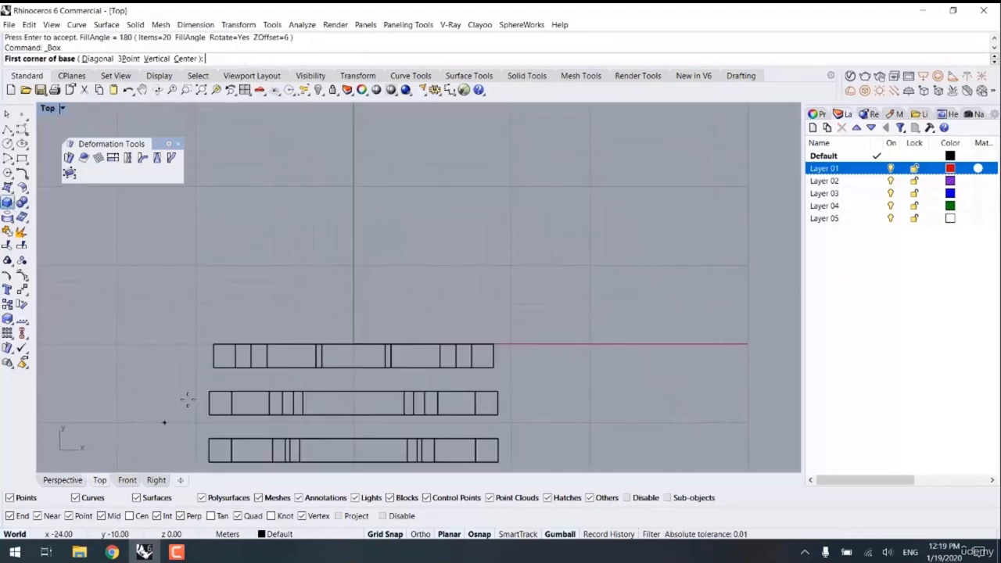
pyautogui.scroll(-5, 188, 397)
pyautogui.click(217, 195)
pyautogui.scroll(-2, 328, 313)
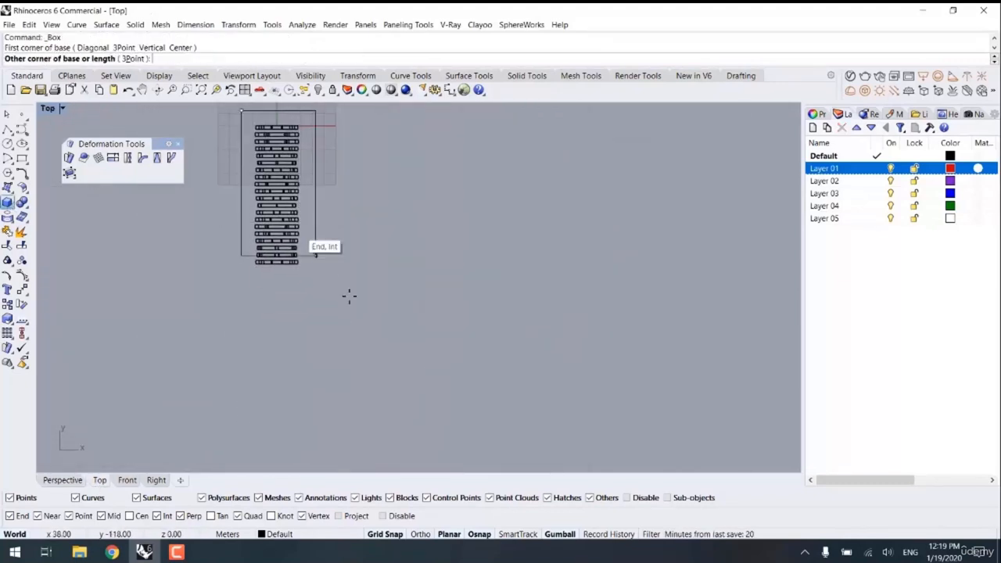
pyautogui.click(324, 288)
pyautogui.click(134, 485)
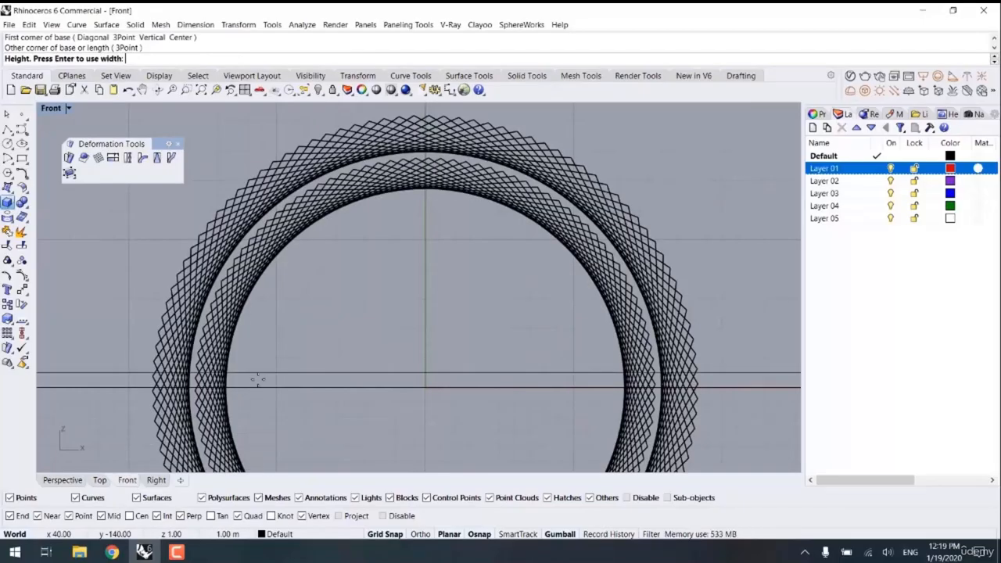
pyautogui.scroll(-3, 257, 380)
pyautogui.click(292, 346)
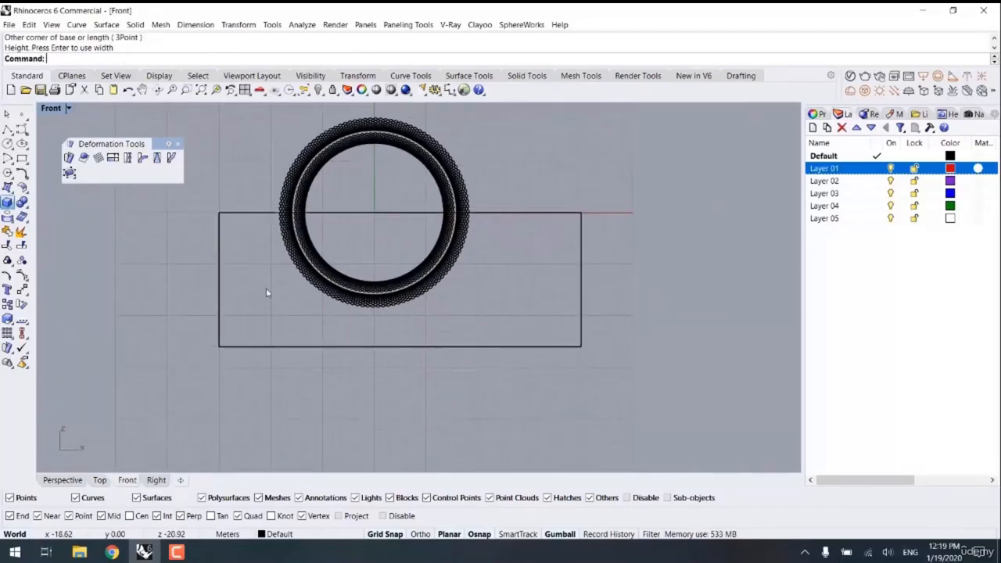
# - Move the box down by about 8 m in Perspective so its top face cuts the lower part of the frames
pyautogui.click(76, 482)
pyautogui.moveTo(461, 375); pyautogui.dragTo(547, 341, button='right')
pyautogui.click(458, 338)
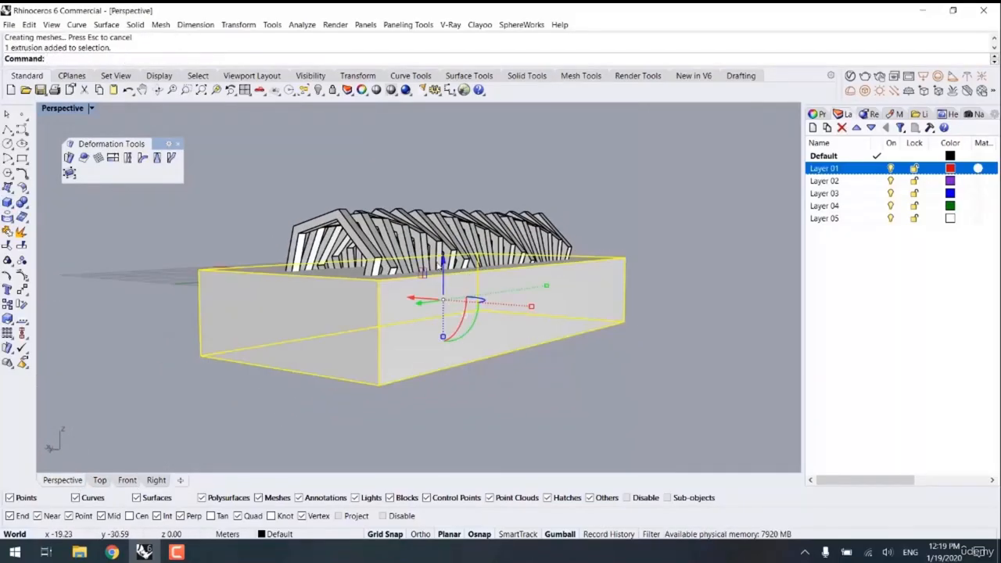
pyautogui.moveTo(442, 265); pyautogui.dragTo(202, 385)
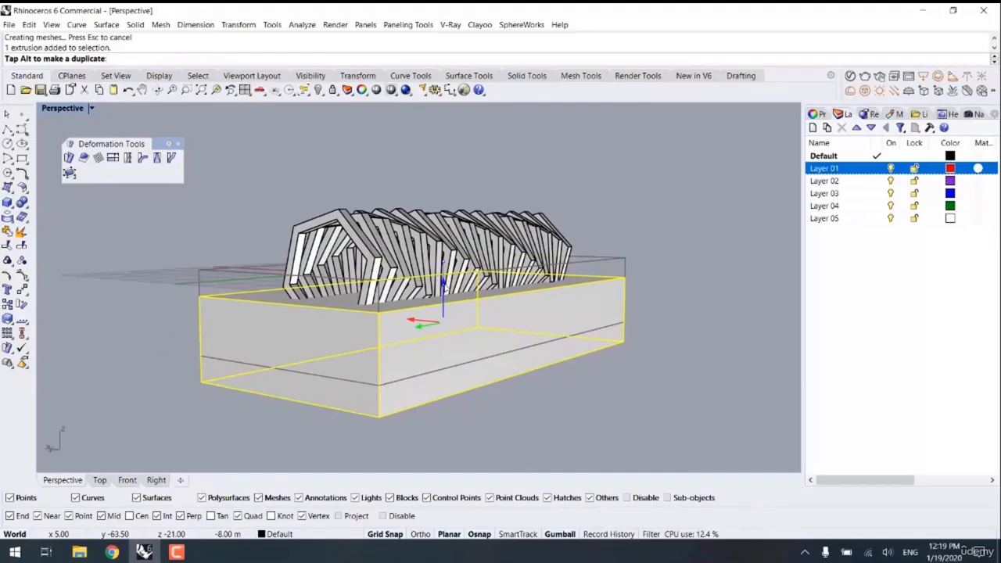
pyautogui.click(294, 410)
pyautogui.moveTo(293, 410); pyautogui.dragTo(337, 384, button='right')
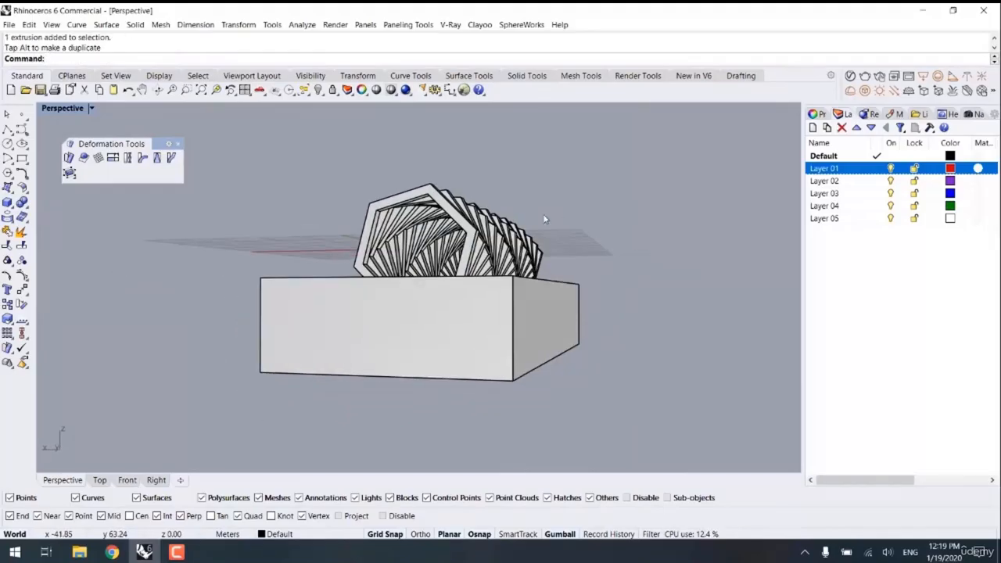
# - Subtract the box from all the hexagonal frames with Boolean Difference
pyautogui.click(452, 254)
pyautogui.moveTo(452, 254); pyautogui.dragTo(406, 282, button='right')
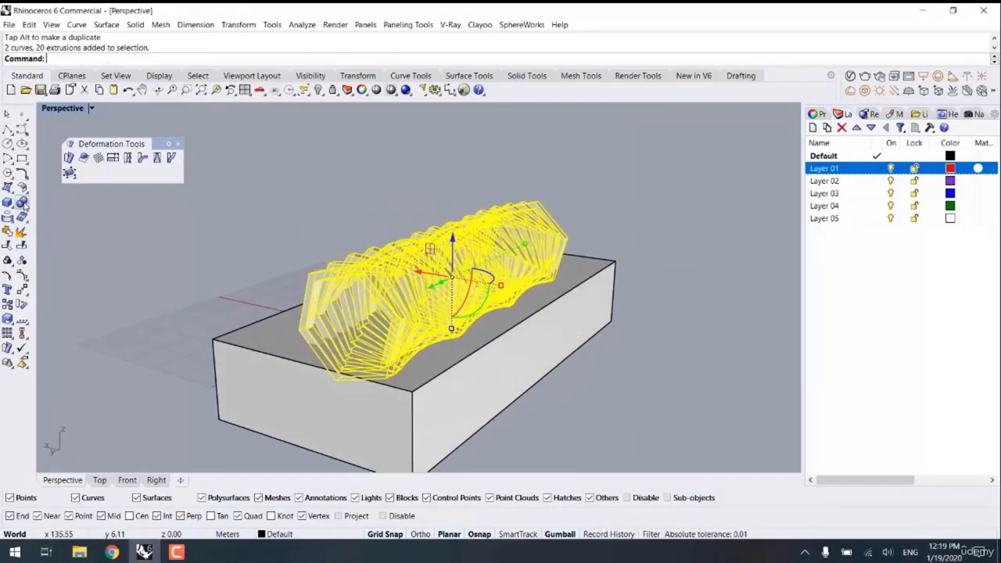
pyautogui.click(28, 208)
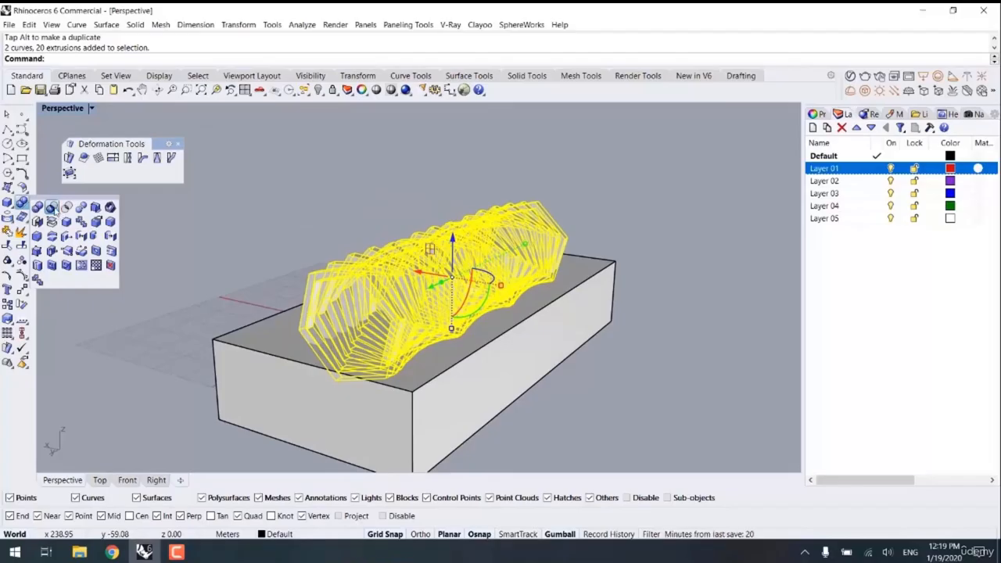
pyautogui.click(58, 215)
pyautogui.click(242, 363)
pyautogui.press('Return')
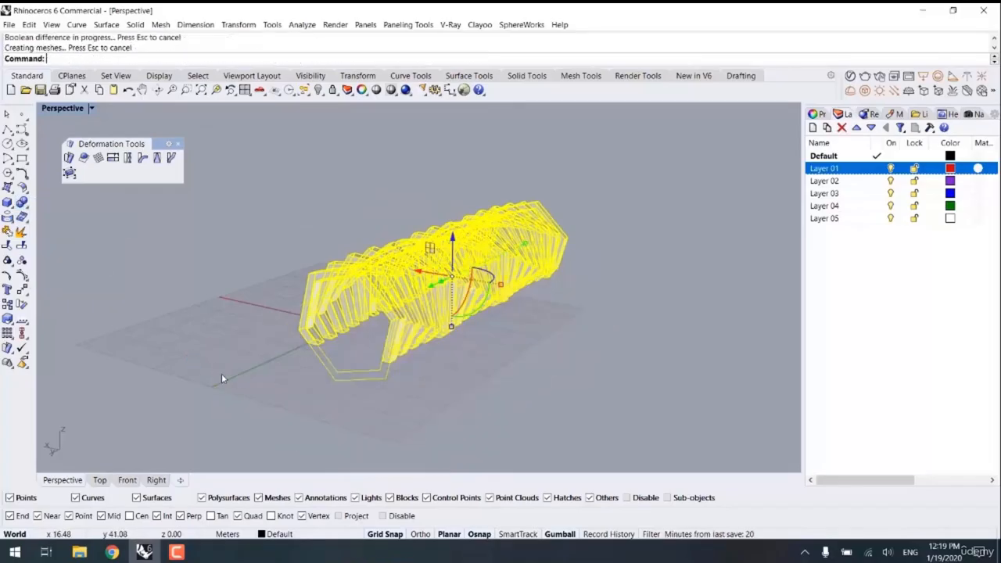
# - Delete the two leftover hexagon curves at the open end of the tunnel
pyautogui.moveTo(222, 373); pyautogui.dragTo(369, 361, button='right')
pyautogui.moveTo(493, 318); pyautogui.dragTo(491, 304)
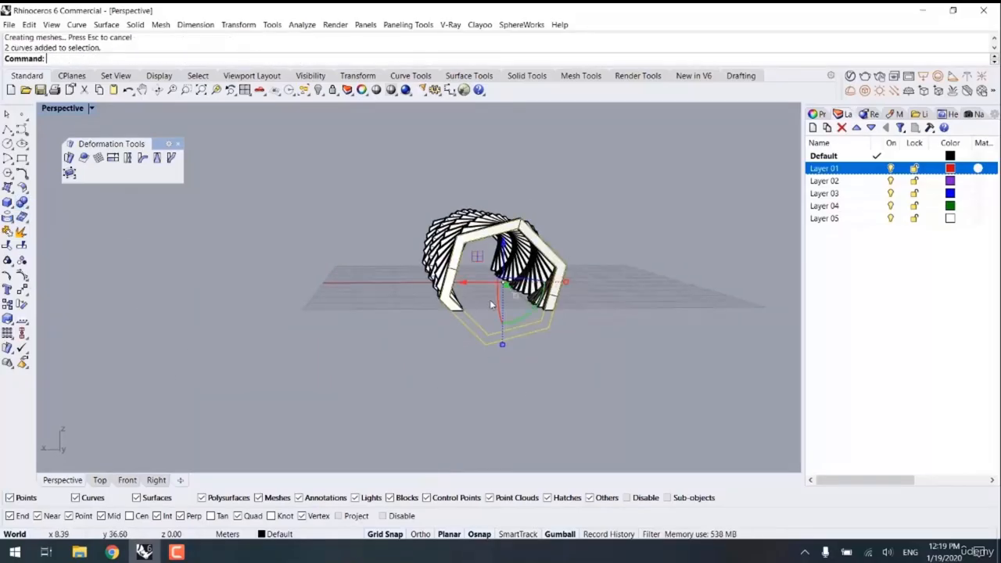
pyautogui.press('Delete')
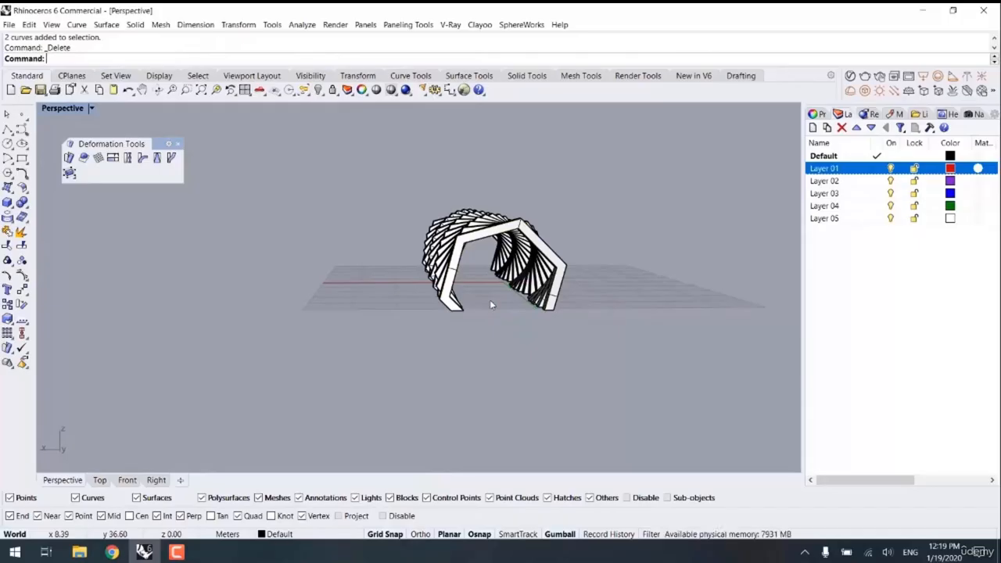
# - Switch the Perspective view to Rendered display mode and open the materials list
pyautogui.hotkey('ctrl', 'alt', 'r')
pyautogui.scroll(6, 492, 302)
pyautogui.moveTo(443, 266); pyautogui.dragTo(364, 332, button='right')
pyautogui.scroll(3, 415, 272)
pyautogui.scroll(-5, 415, 287)
pyautogui.scroll(-5, 395, 336)
pyautogui.click(897, 115)
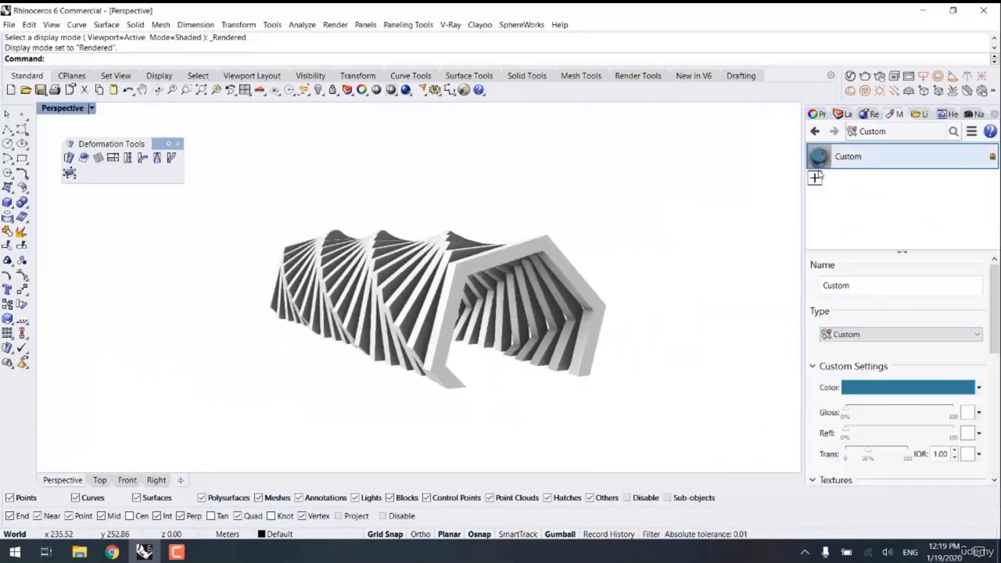
pyautogui.click(815, 179)
pyautogui.click(833, 205)
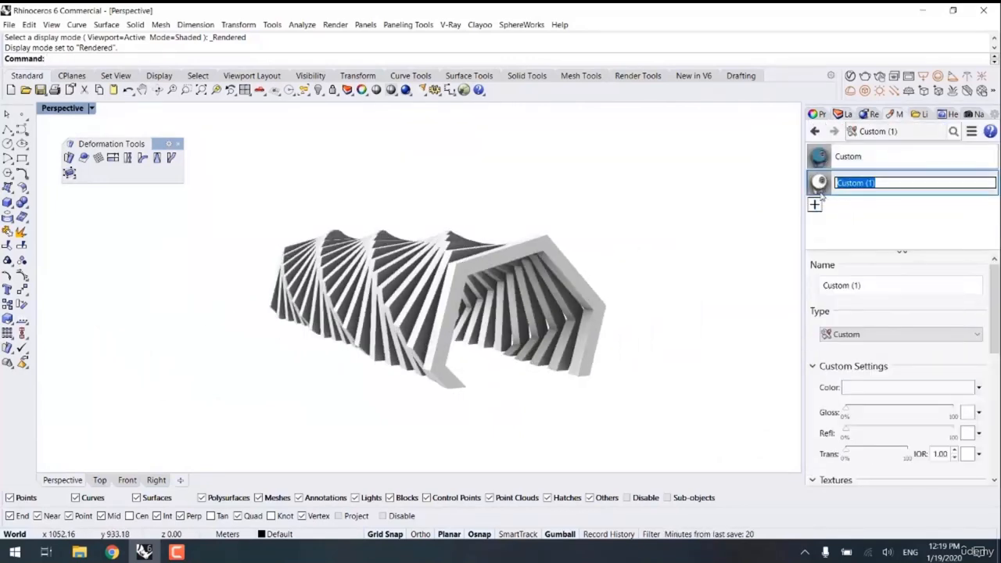
pyautogui.click(818, 184)
pyautogui.press('Delete')
pyautogui.click(579, 277)
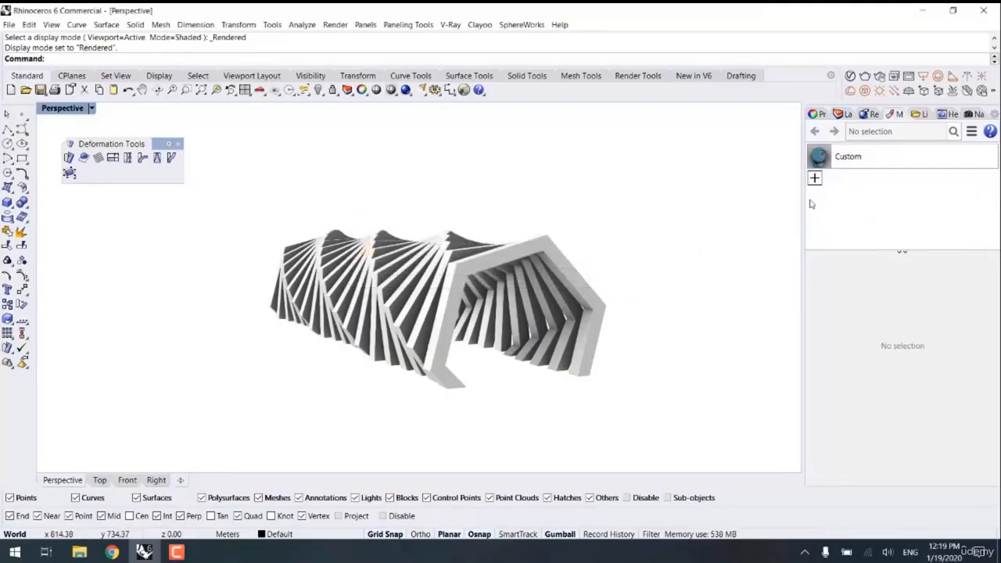
# - Import the Chestnut material from the Wood folder of the Render Content library
pyautogui.click(815, 178)
pyautogui.click(821, 185)
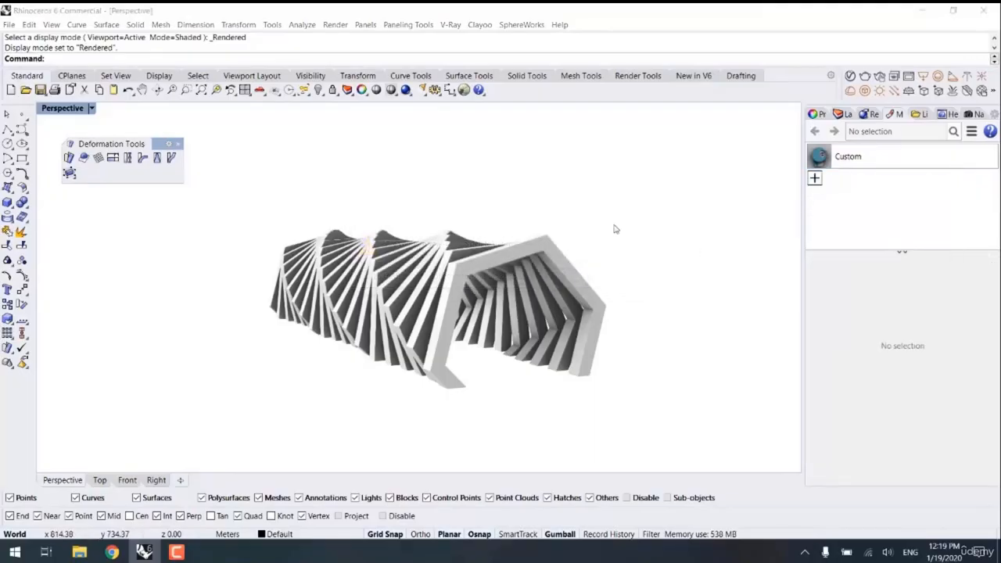
pyautogui.doubleClick(155, 129)
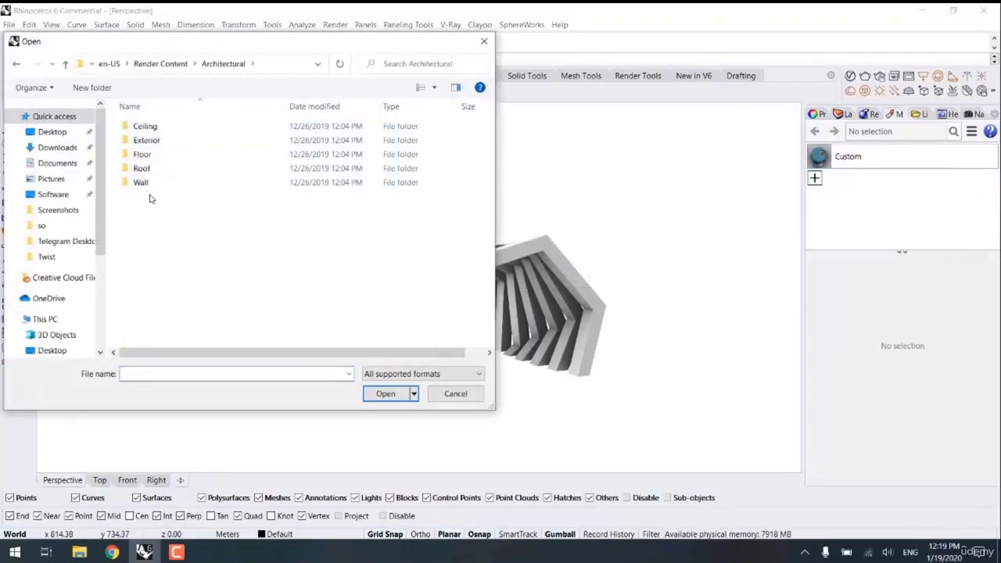
pyautogui.hotkey('alt', 'Left')
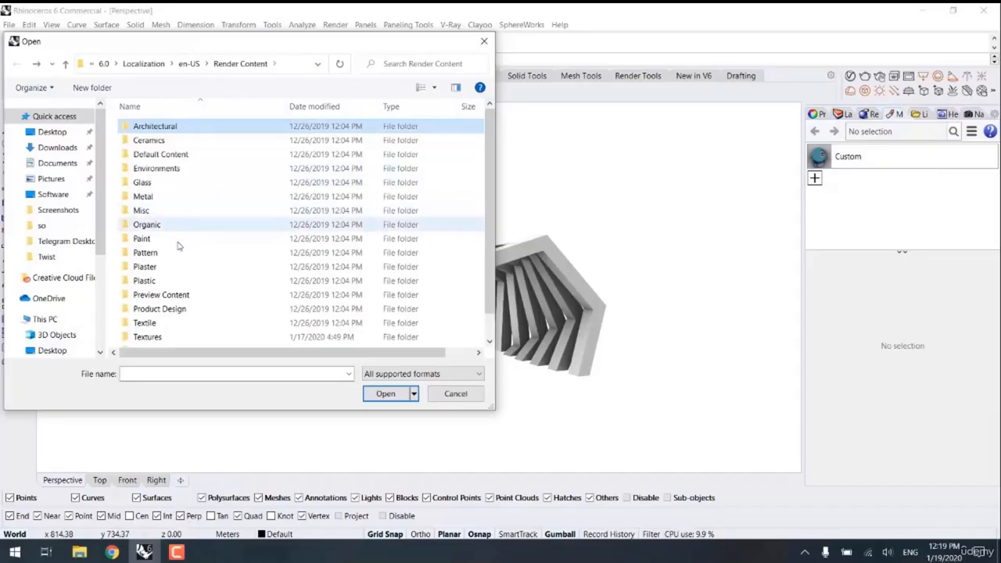
pyautogui.scroll(-1, 178, 255)
pyautogui.doubleClick(146, 326)
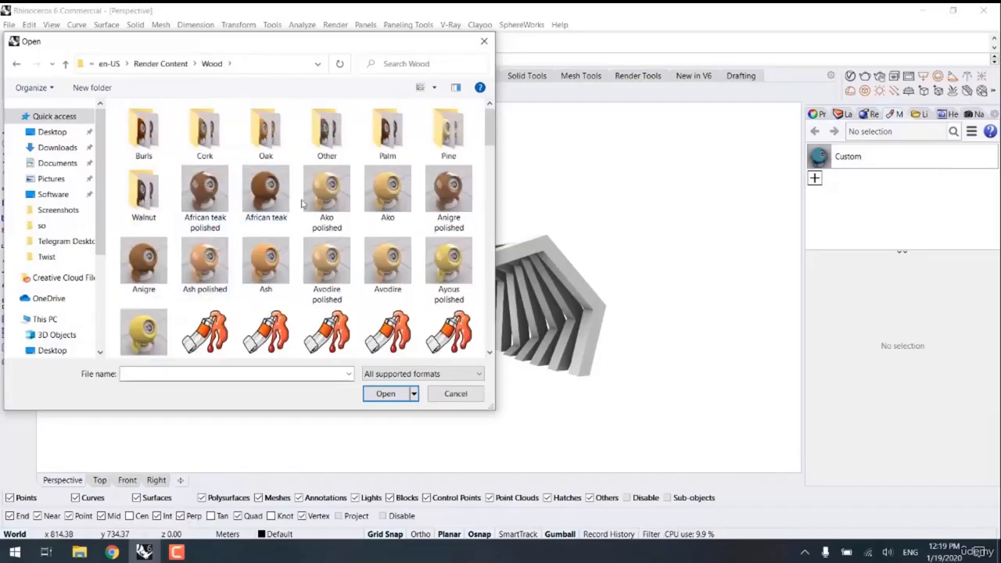
pyautogui.keyDown('ctrl'); pyautogui.scroll(2, 367, 248); pyautogui.keyUp('ctrl')
pyautogui.scroll(-3, 391, 266)
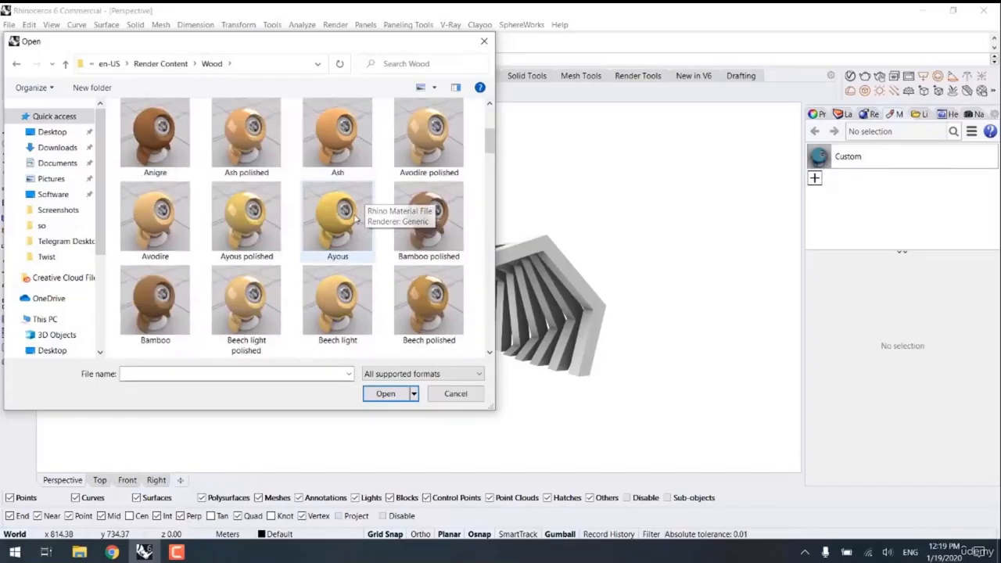
pyautogui.scroll(-3, 383, 274)
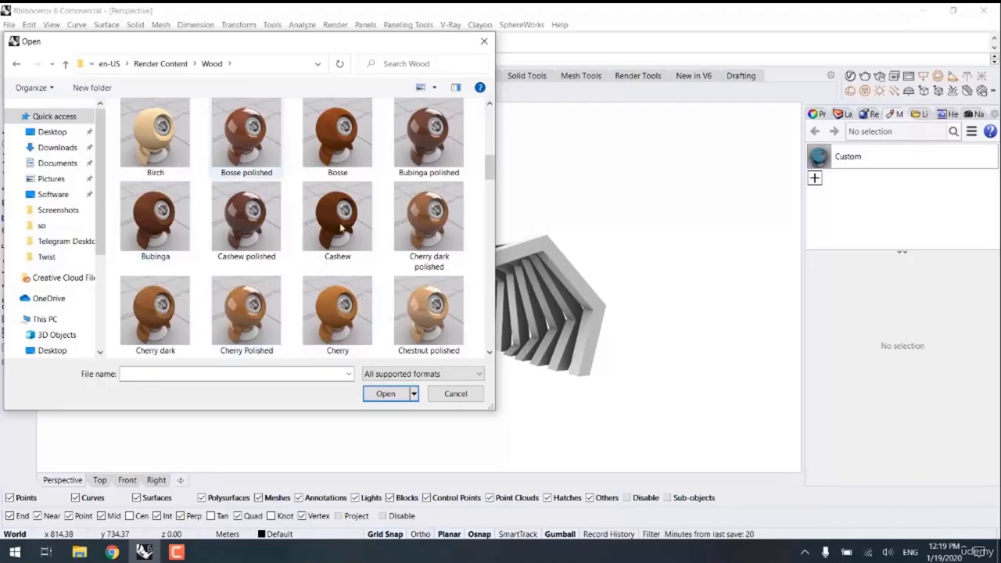
pyautogui.scroll(-2, 341, 202)
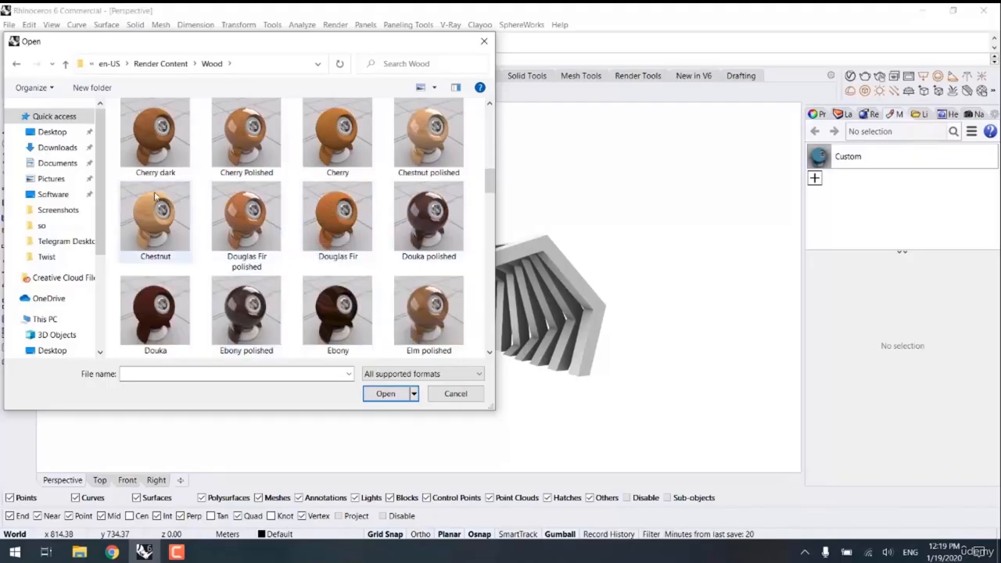
pyautogui.doubleClick(142, 213)
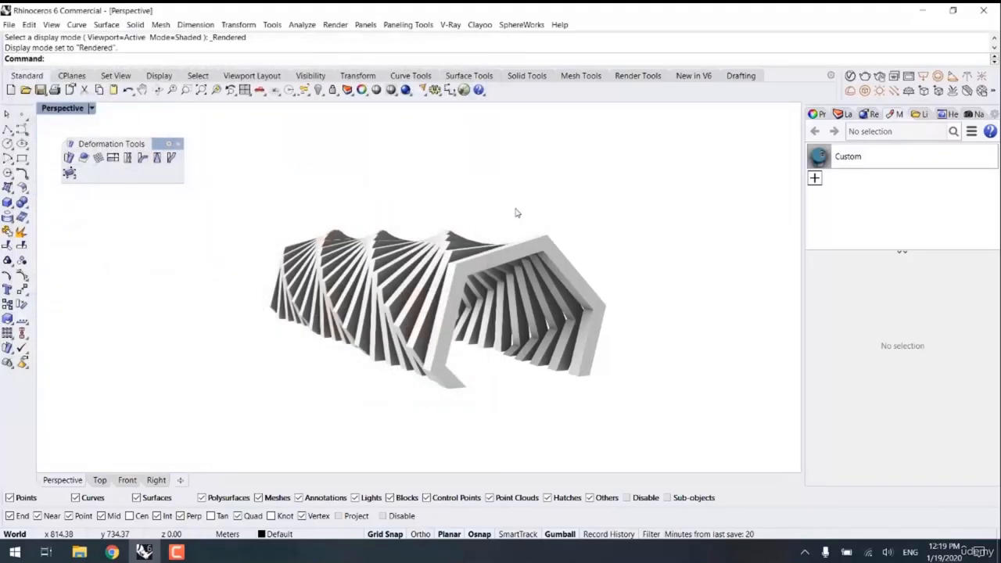
# - Assign the Chestnut material to all the tunnel frames
pyautogui.hotkey('ctrl', 'a')
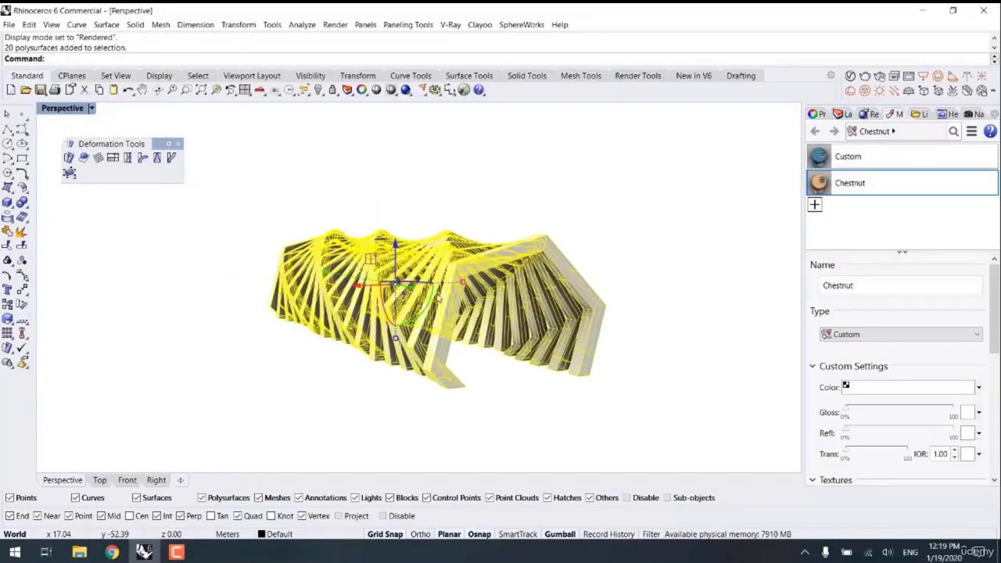
pyautogui.rightClick(826, 193)
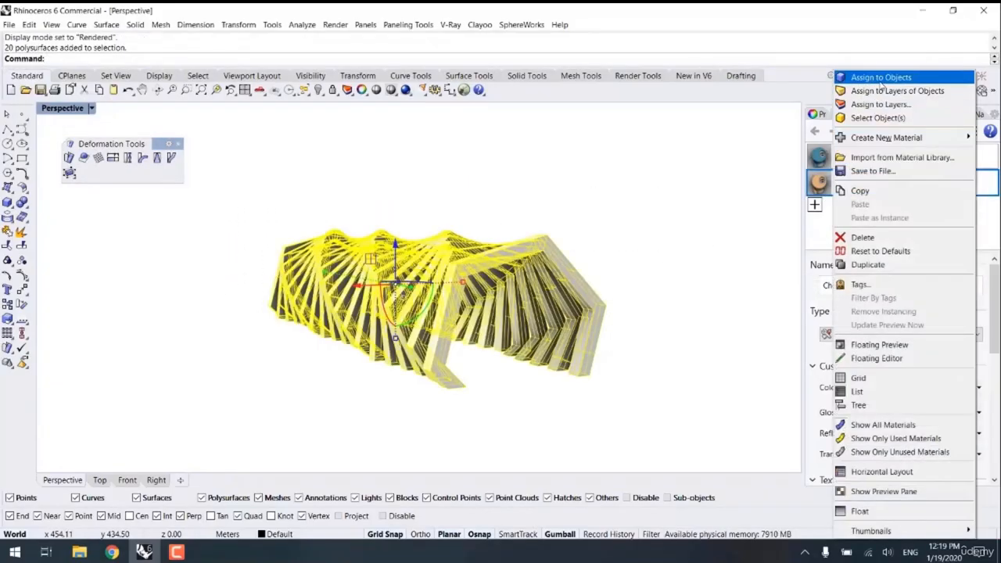
pyautogui.click(870, 76)
pyautogui.click(639, 240)
pyautogui.moveTo(621, 302); pyautogui.dragTo(491, 335, button='right')
pyautogui.scroll(3, 332, 338)
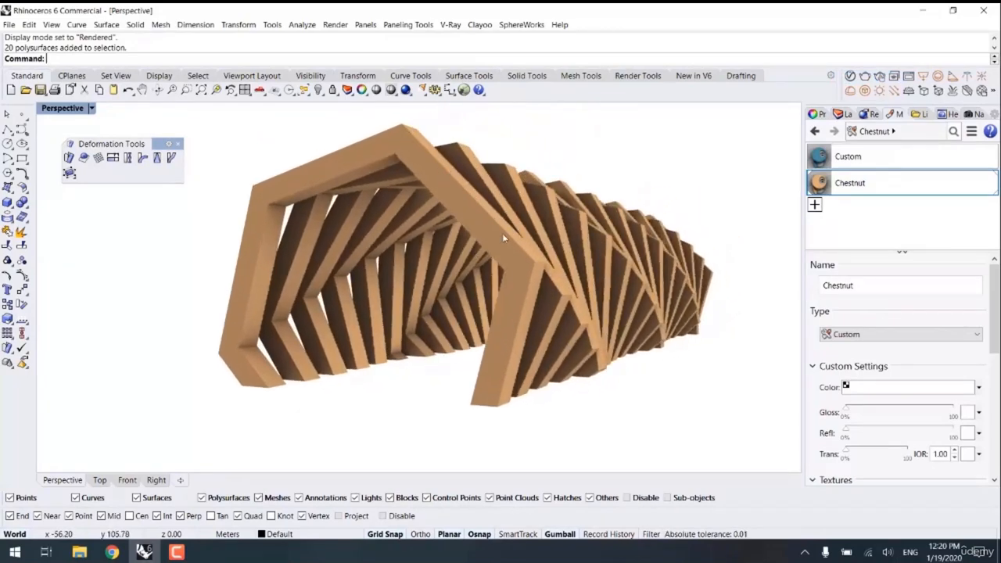
# - Open the display settings and turn on Surface Edges for the Rendered mode
pyautogui.click(995, 114)
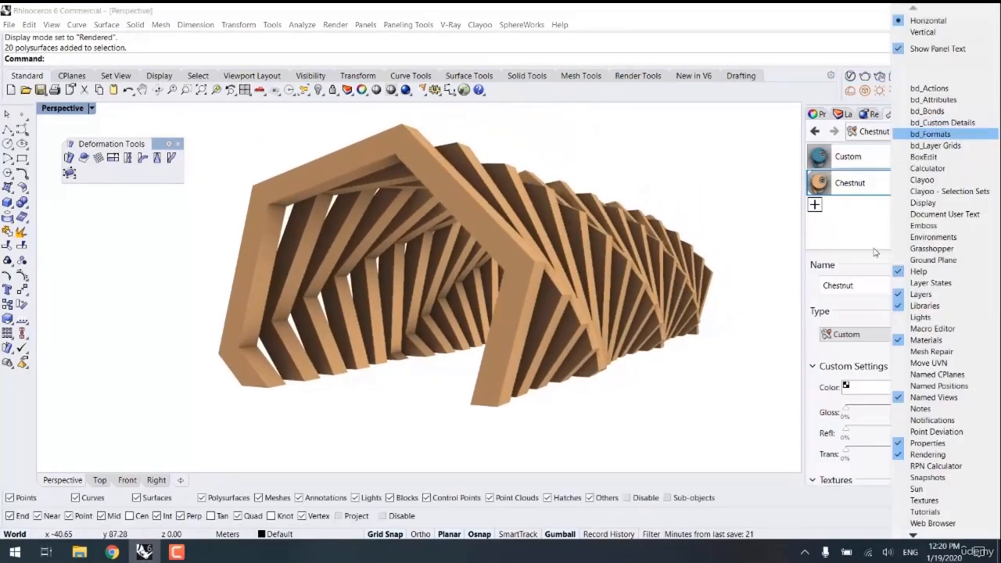
pyautogui.click(946, 200)
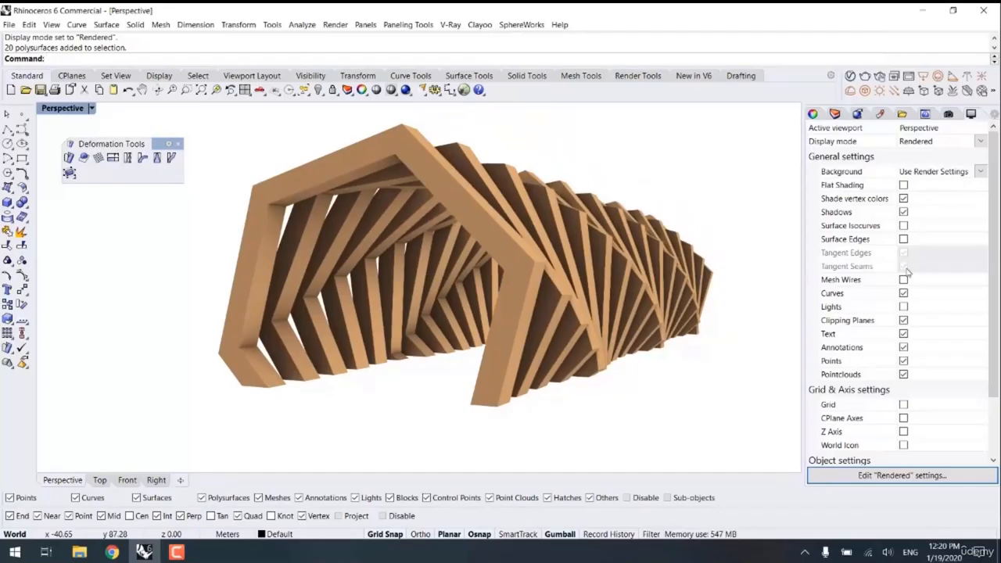
pyautogui.click(903, 239)
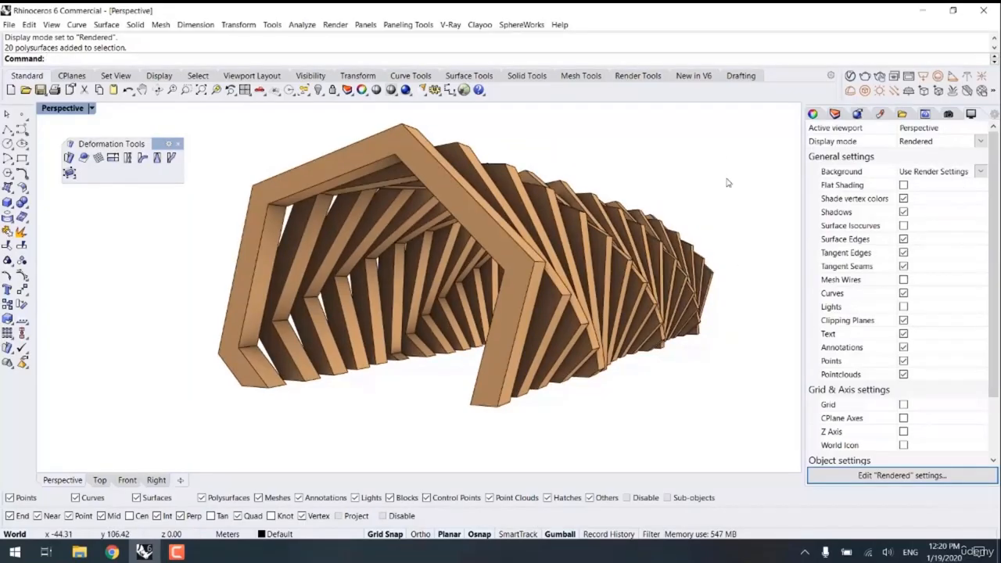
# - Undock and close the display settings, and check which side panels are enabled
pyautogui.moveTo(497, 245); pyautogui.dragTo(450, 332, button='right')
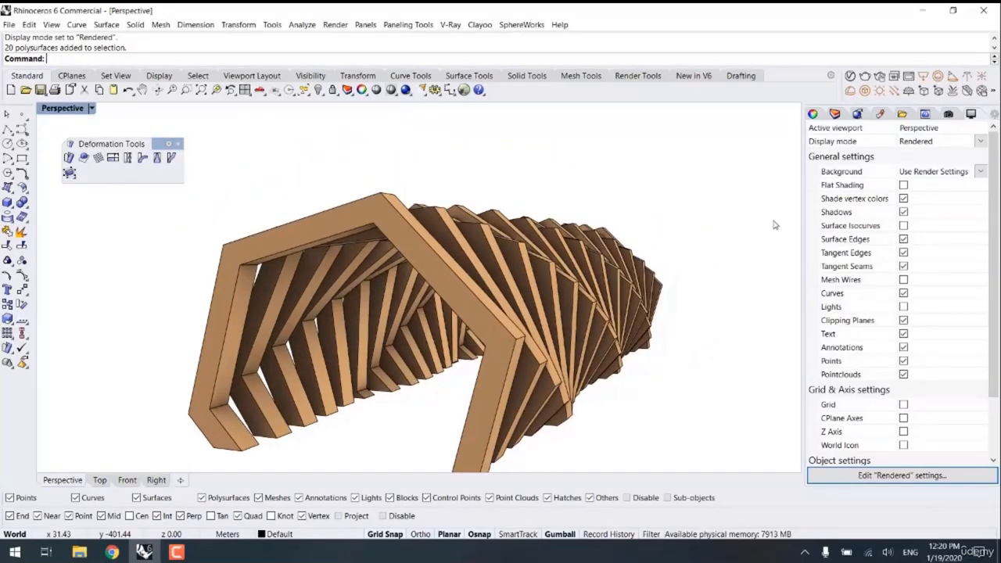
pyautogui.moveTo(948, 114); pyautogui.dragTo(770, 200)
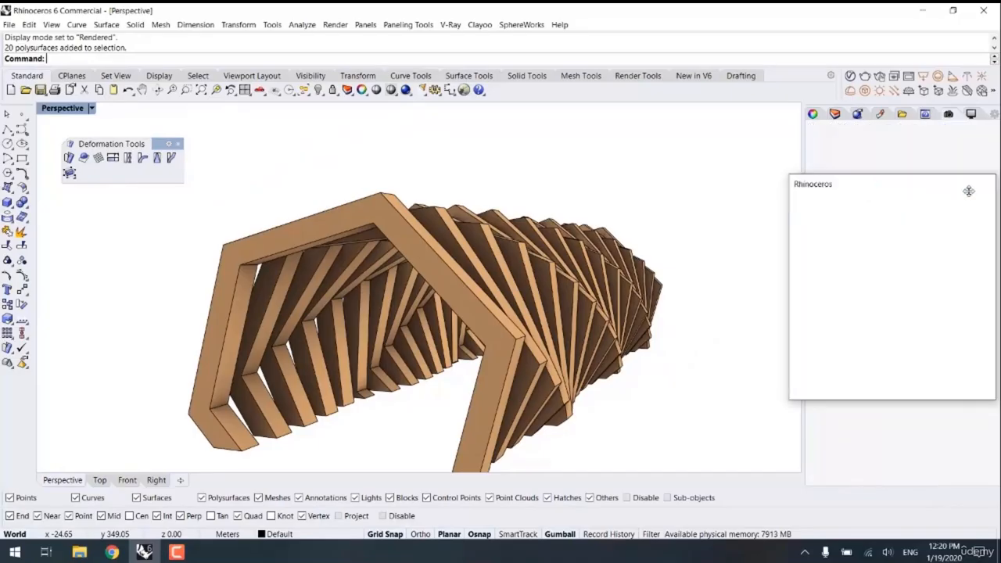
pyautogui.click(989, 183)
pyautogui.click(993, 115)
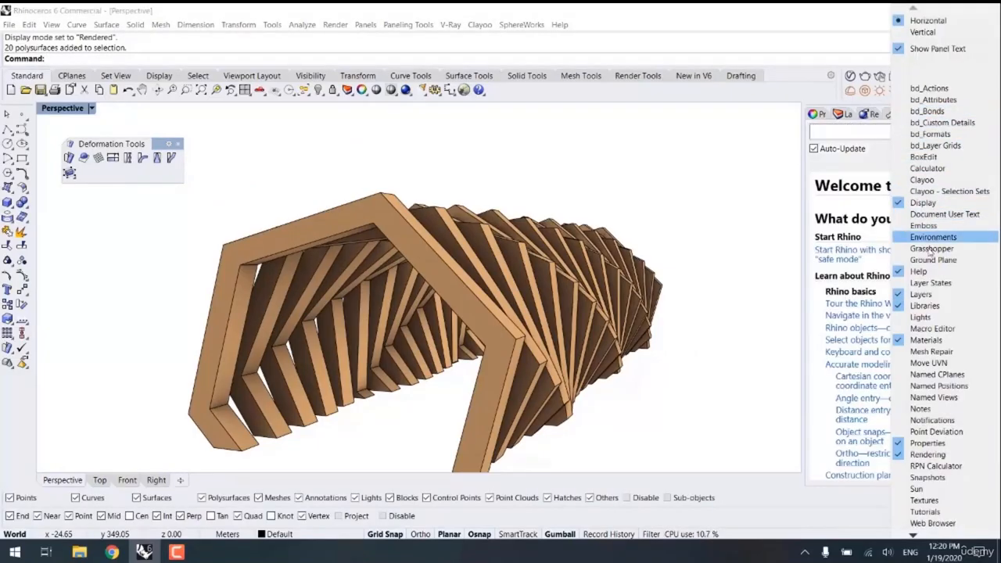
pyautogui.click(724, 263)
# - Create a large rectangular plane surface by two corners, spanning the area around the tunnel as a ground
pyautogui.scroll(-5, 627, 293)
pyautogui.moveTo(580, 316); pyautogui.dragTo(24, 201, button='right')
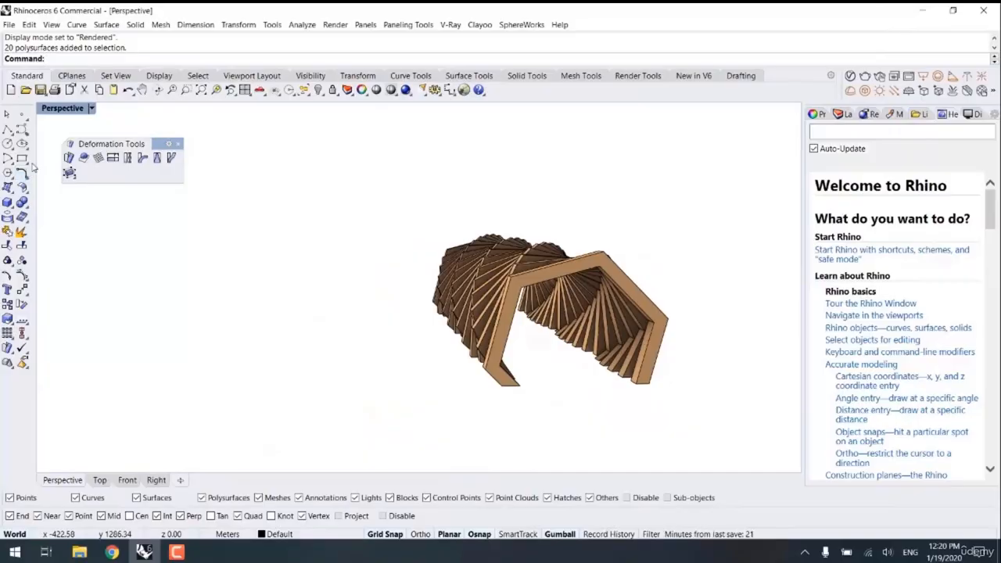
pyautogui.click(13, 199)
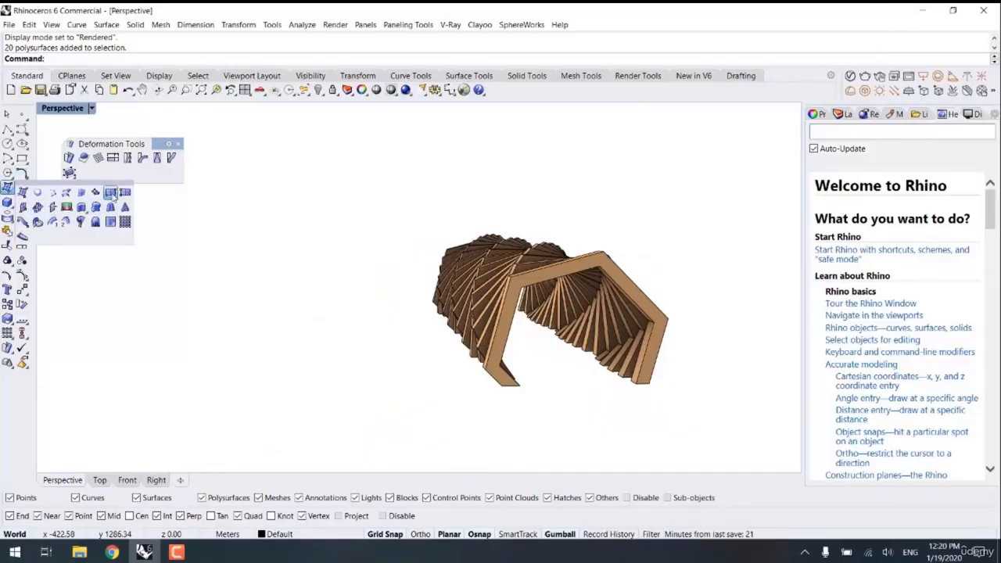
pyautogui.click(110, 192)
pyautogui.scroll(-5, 313, 324)
pyautogui.click(347, 286)
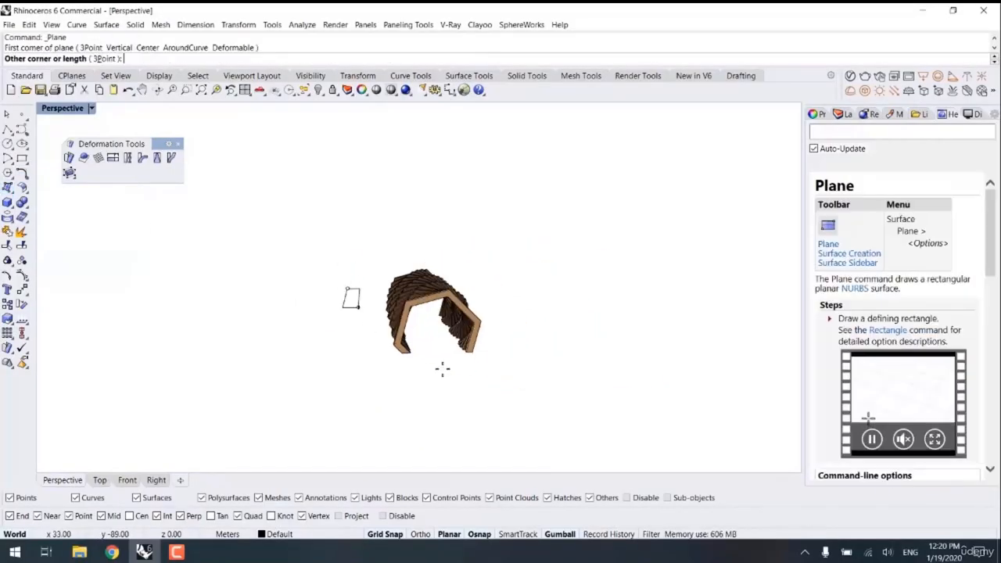
pyautogui.click(558, 388)
# - Move the ground plane vertically down to the flat base of the tunnel frames
pyautogui.moveTo(447, 351); pyautogui.dragTo(428, 335, button='right')
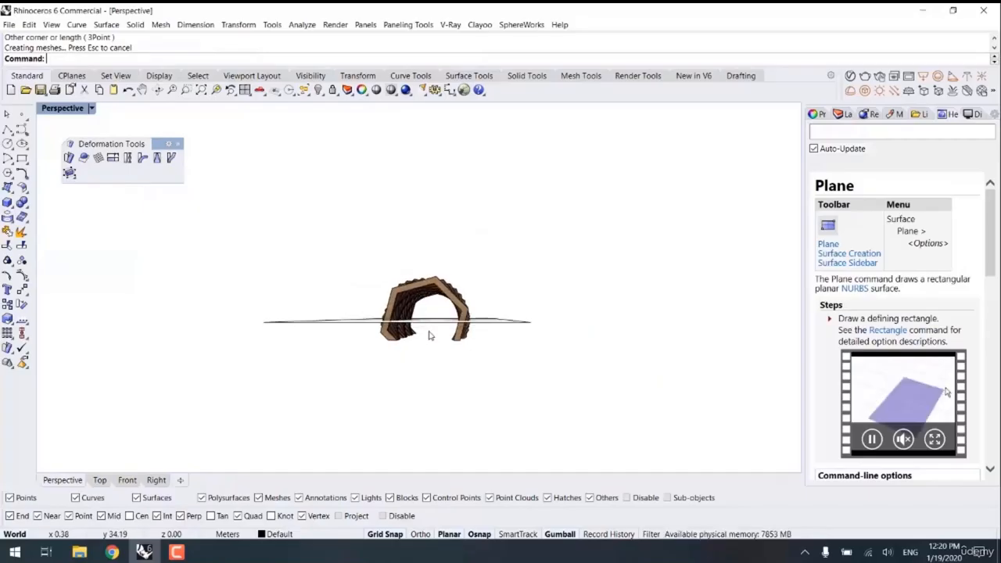
pyautogui.scroll(3, 429, 334)
pyautogui.click(428, 321)
pyautogui.write('M')
pyautogui.press('Return')
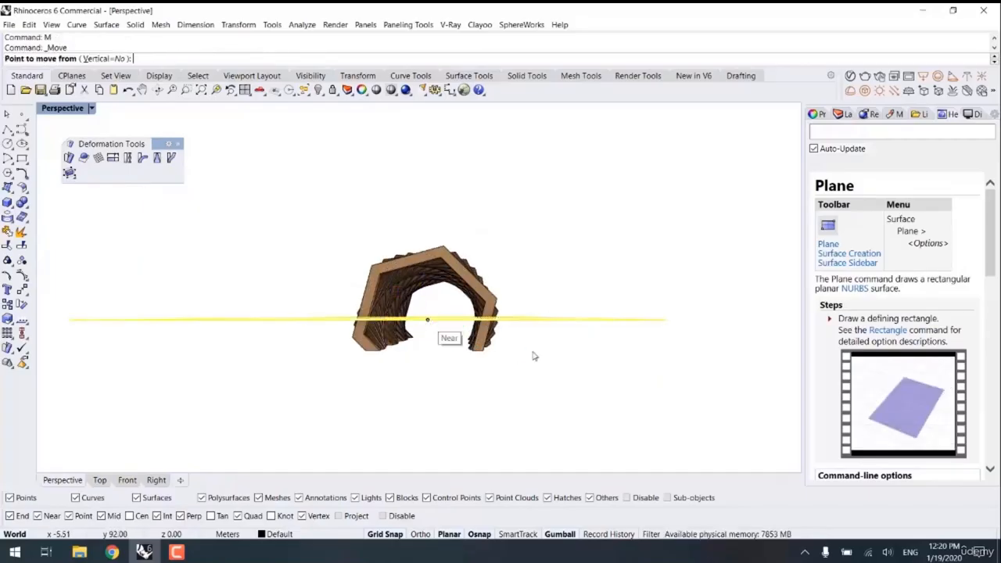
pyautogui.write('v')
pyautogui.press('Return')
pyautogui.click(678, 318)
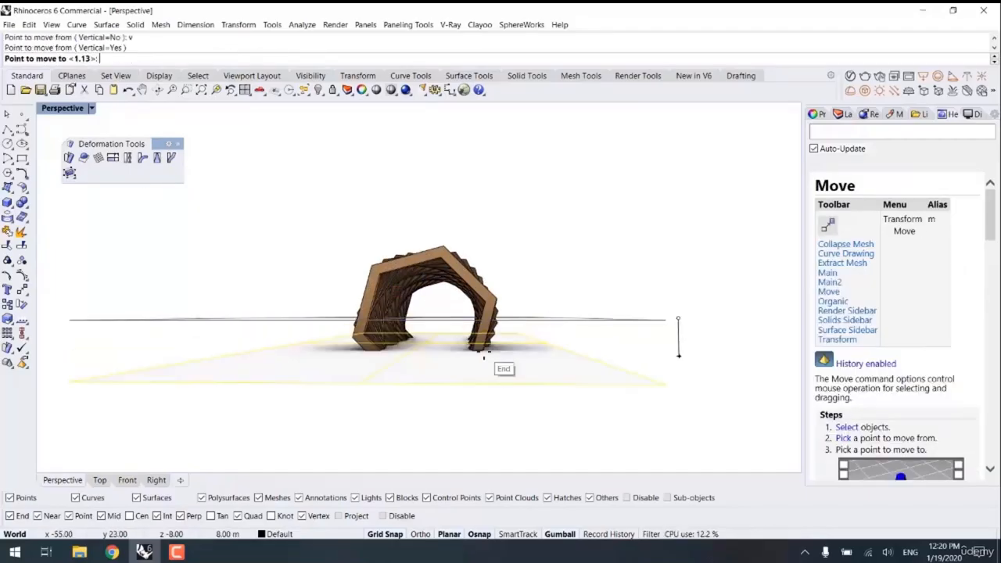
pyautogui.click(483, 356)
# - Delete every object in Shaded display mode and bring up the viewport properties
pyautogui.moveTo(556, 247); pyautogui.dragTo(324, 403, button='right')
pyautogui.hotkey('ctrl', 'alt', 's')
pyautogui.scroll(-4, 365, 407)
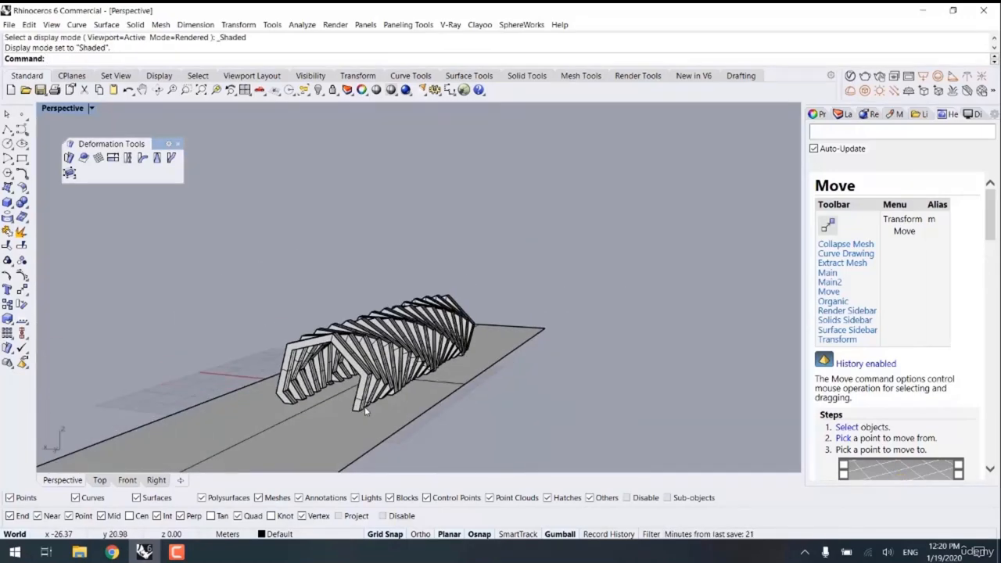
pyautogui.hotkey('ctrl', 'a')
pyautogui.press('Delete')
pyautogui.hotkey('ctrl', 'a')
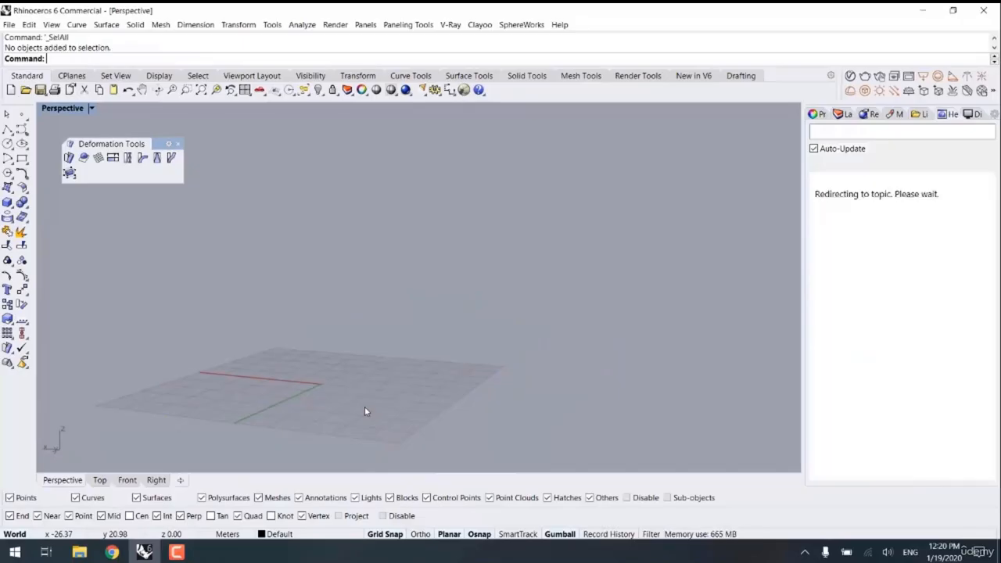
pyautogui.click(817, 115)
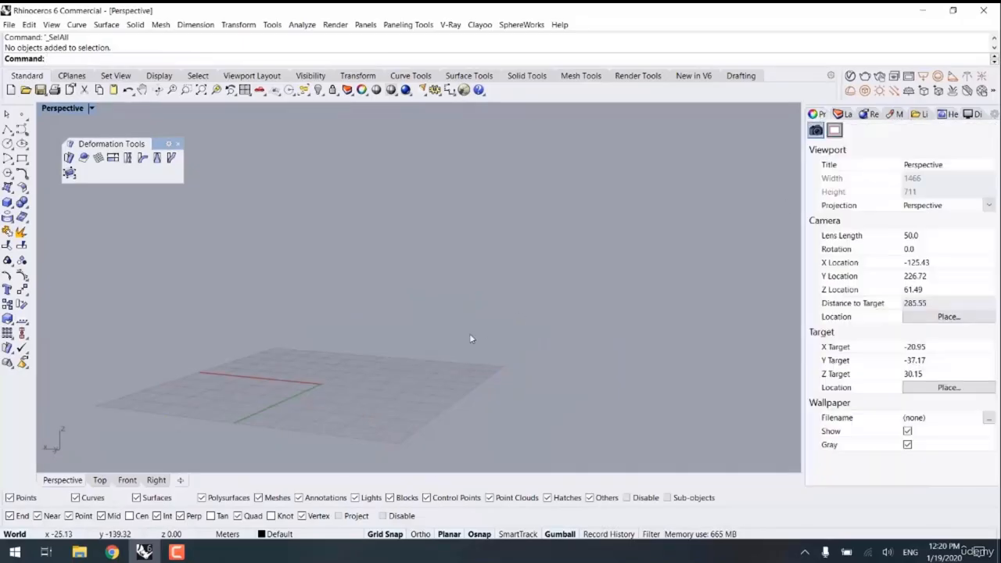
pyautogui.keyDown('shift'); pyautogui.moveTo(429, 361); pyautogui.dragTo(495, 333, button='right'); pyautogui.keyUp('shift')
# - Switch to File Explorer and look through the tower reference photos in the Turning turso folder
pyautogui.click(79, 552)
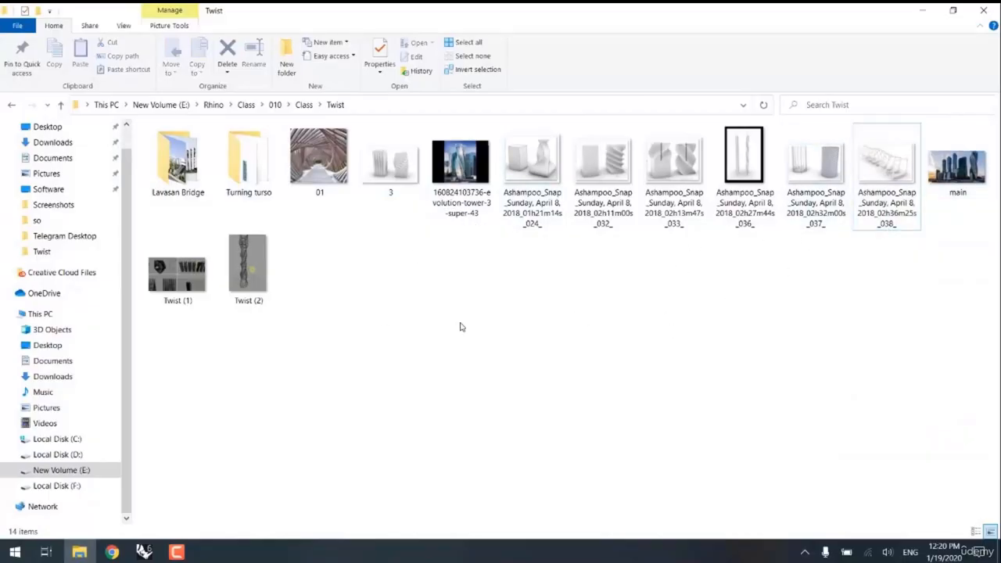
pyautogui.doubleClick(252, 160)
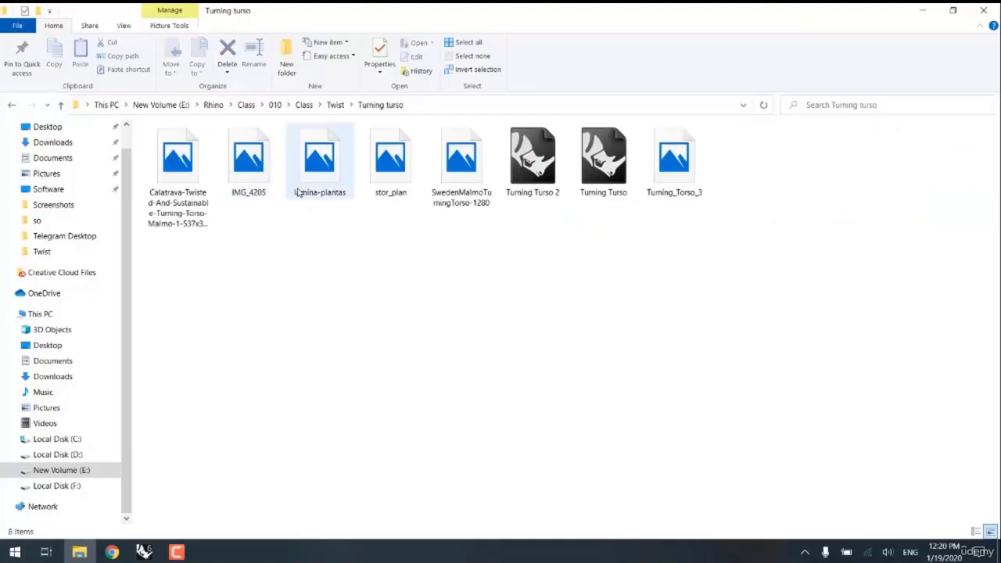
pyautogui.doubleClick(194, 157)
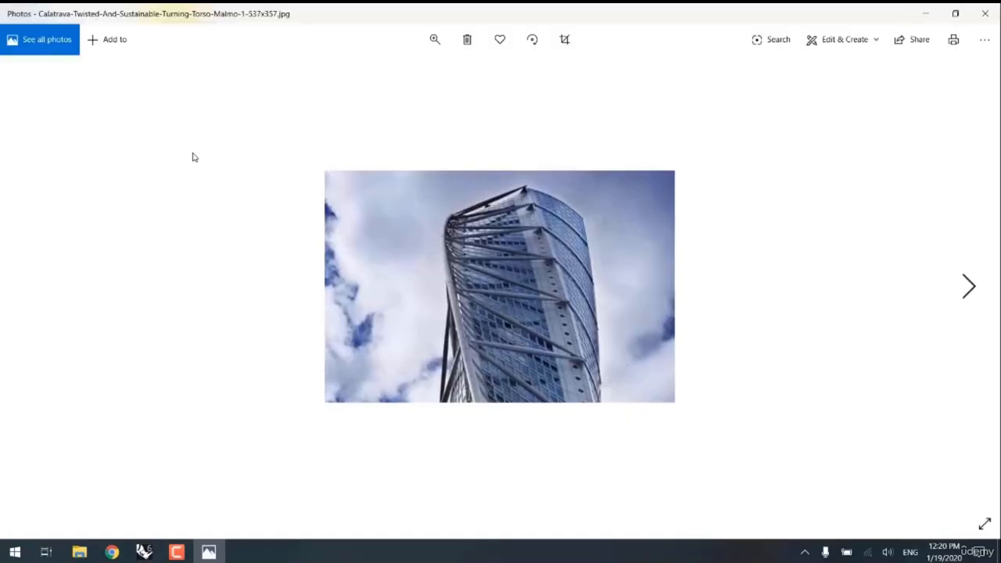
pyautogui.press('Right')
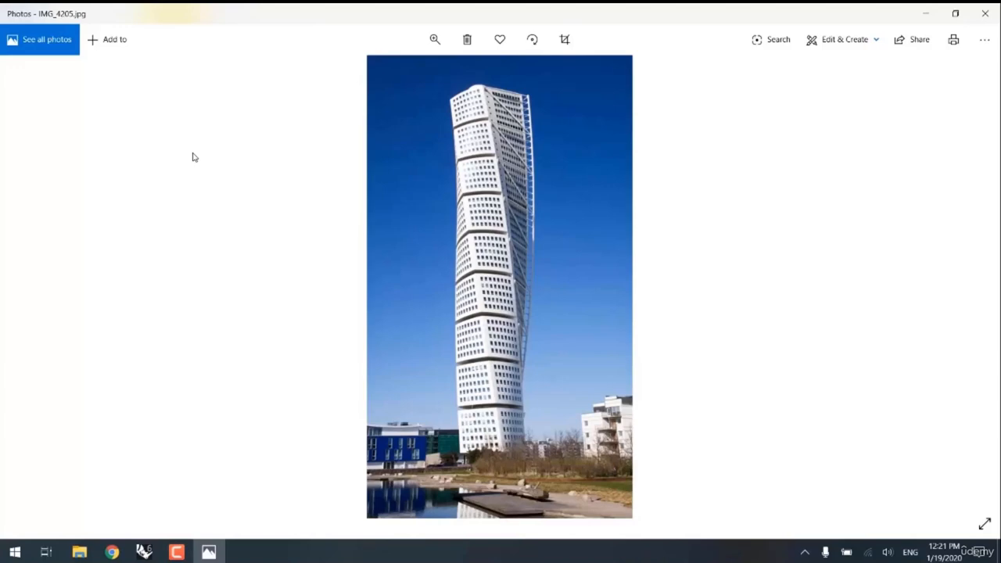
pyautogui.press('Right')
pyautogui.press('Right')
pyautogui.press('Right')
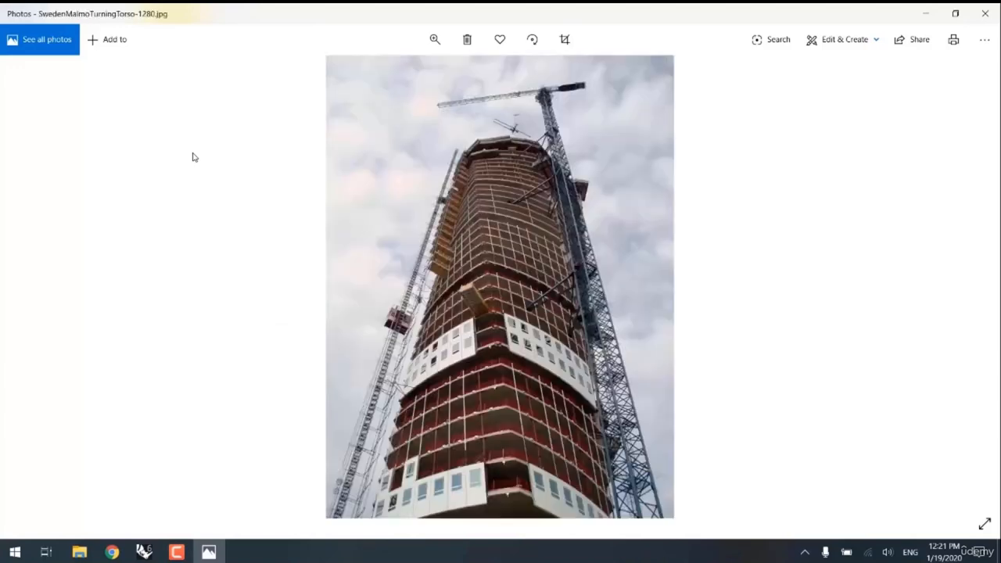
pyautogui.press('Right')
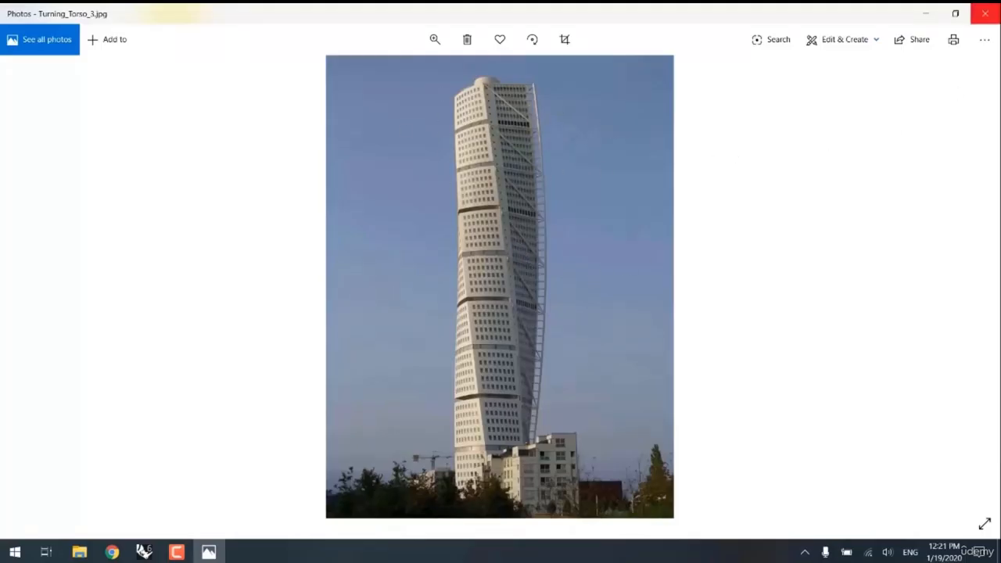
pyautogui.click(984, 14)
# - Return to the Twist folder and examine the snapshot ending in 036, which shows the straight and twisted rods
pyautogui.press('BackSpace')
pyautogui.click(566, 332)
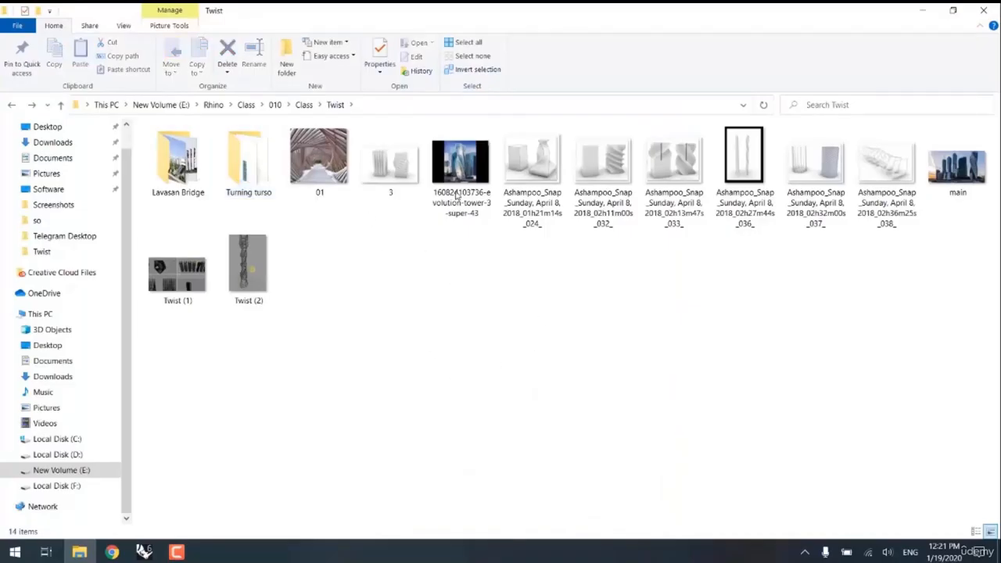
pyautogui.click(752, 156)
pyautogui.doubleClick(764, 156)
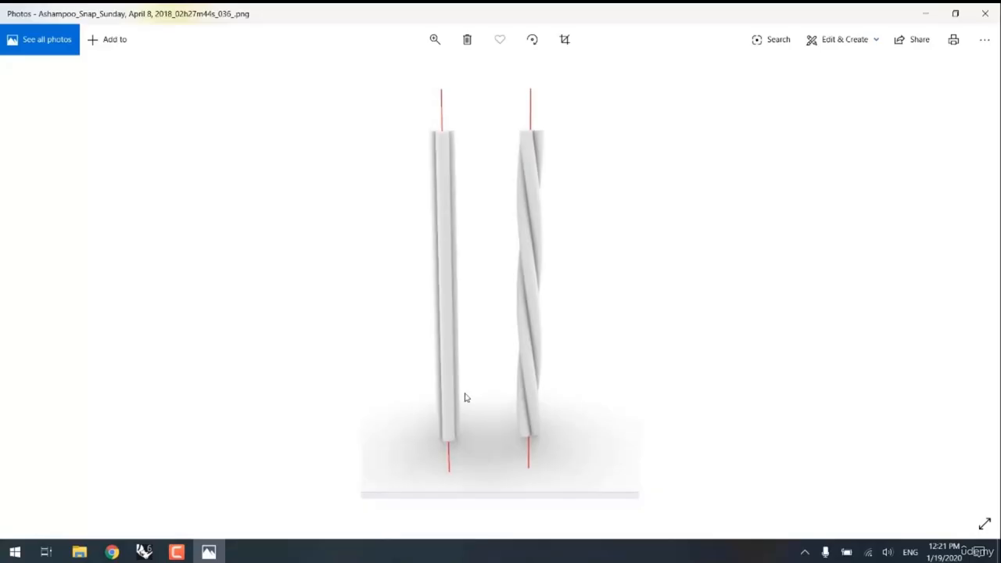
# - Switch back to Rhinoceros and draw a vertical polyline about 89 m tall, starting near the origin at 2,2
pyautogui.click(144, 551)
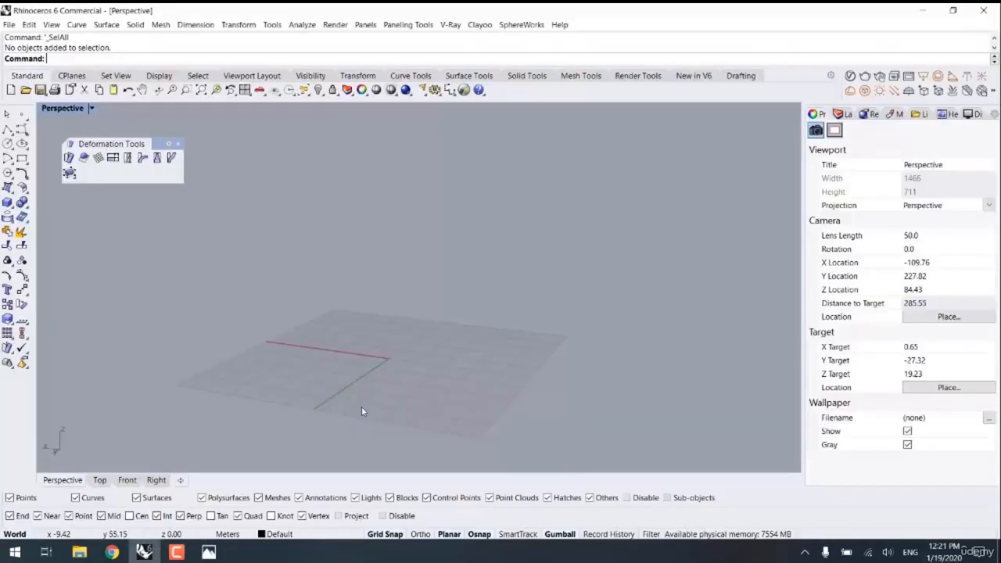
pyautogui.click(7, 130)
pyautogui.scroll(5, 438, 344)
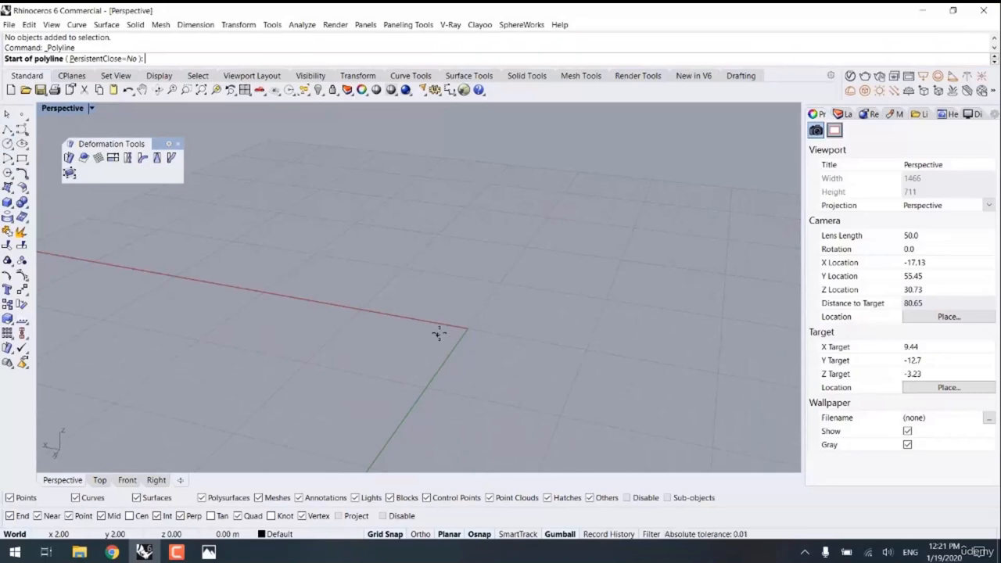
pyautogui.click(439, 334)
pyautogui.scroll(-5, 423, 305)
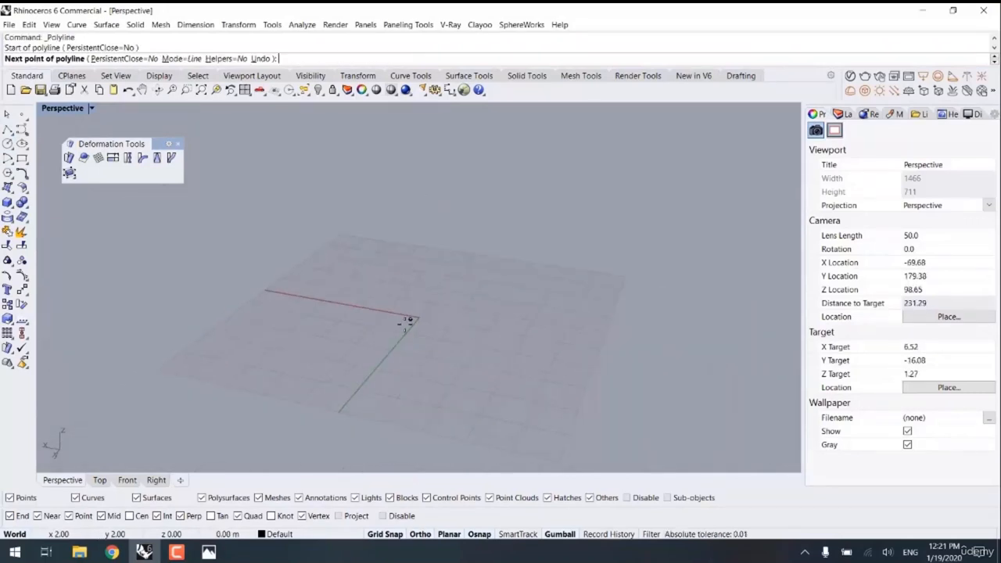
pyautogui.keyDown('ctrl'); pyautogui.click(407, 320); pyautogui.keyUp('ctrl')
pyautogui.scroll(-6, 410, 188)
pyautogui.keyDown('shift'); pyautogui.moveTo(410, 188); pyautogui.dragTo(398, 255, button='right'); pyautogui.keyUp('shift')
pyautogui.click(398, 168)
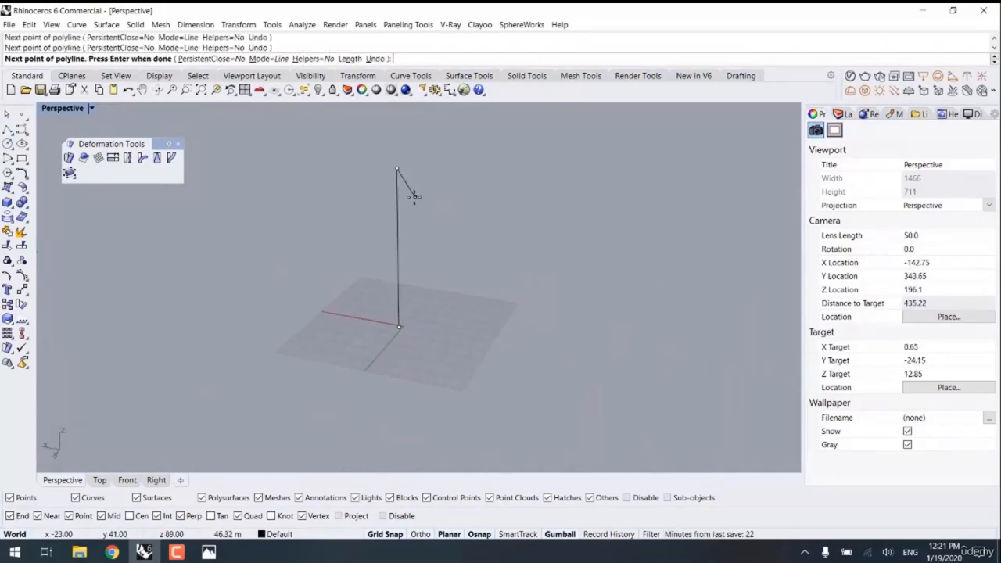
pyautogui.press('Return')
# - Polar-array the vertical line around the origin with 3 items and a fill angle of 360 degrees
pyautogui.moveTo(422, 197); pyautogui.dragTo(347, 251)
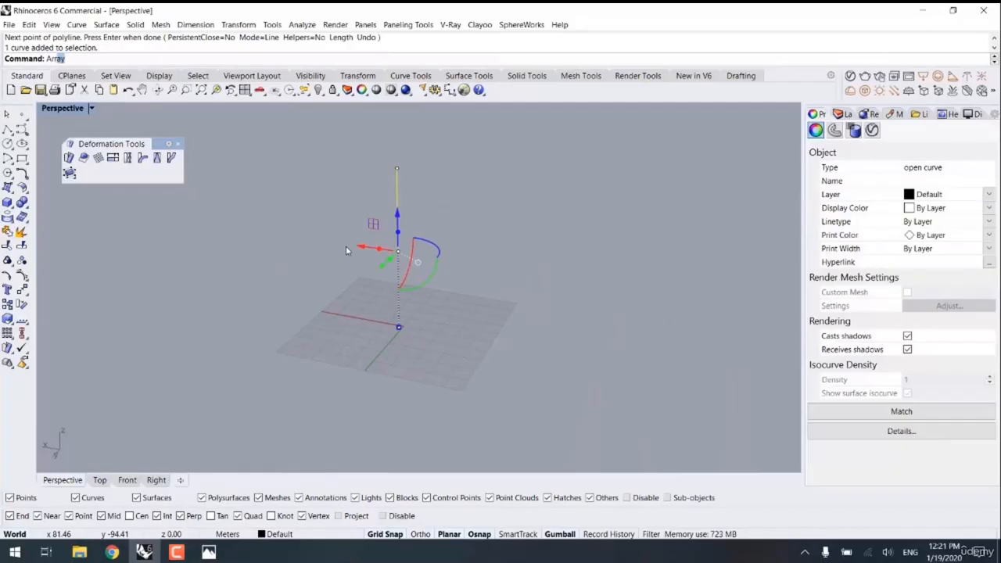
pyautogui.write('Arr')
pyautogui.click(80, 132)
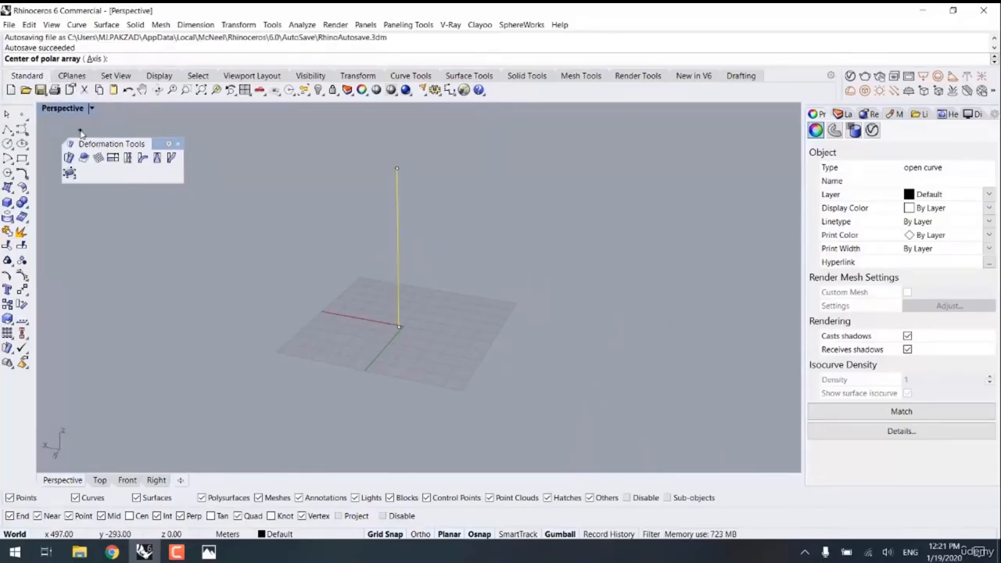
pyautogui.write('0')
pyautogui.press('Return')
pyautogui.write('3')
pyautogui.press('Return')
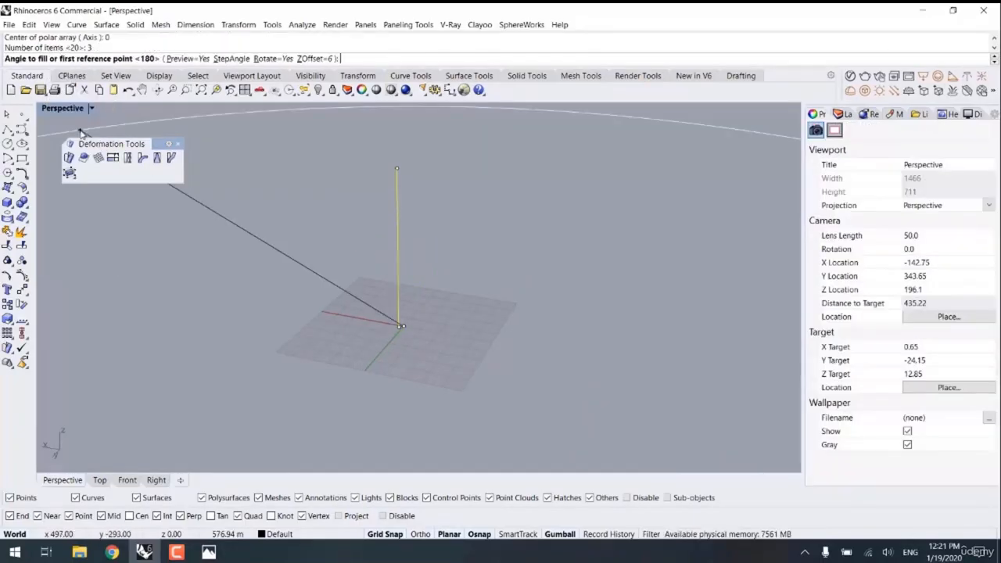
pyautogui.press('Return')
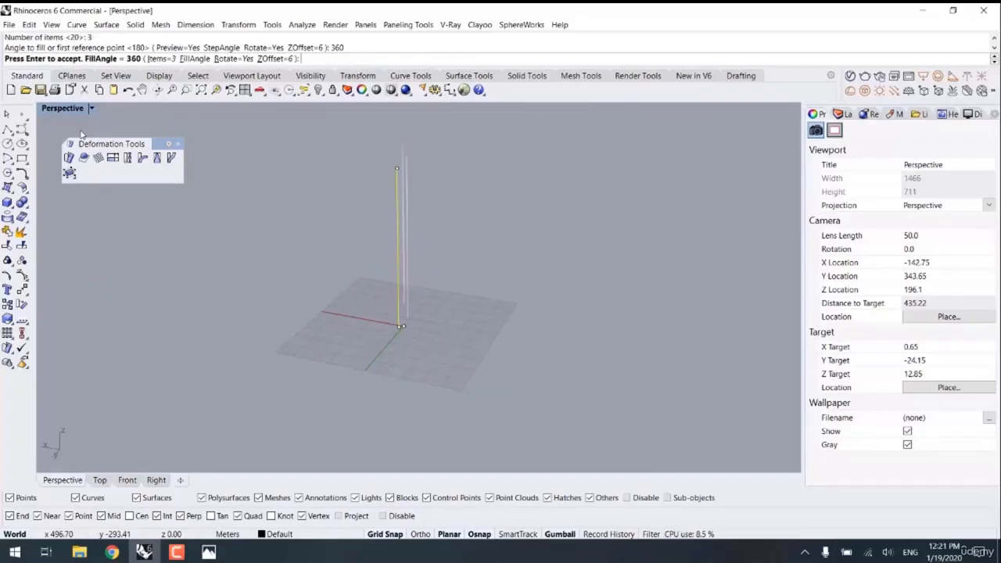
# - Set the polar array's Z offset to 0 and accept the array
pyautogui.moveTo(393, 286); pyautogui.dragTo(258, 238, button='right')
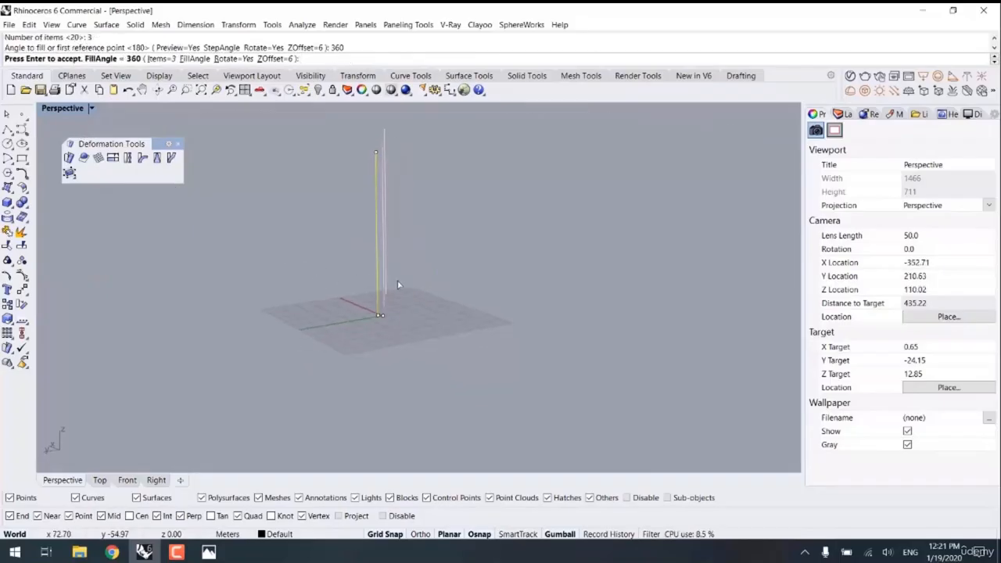
pyautogui.scroll(6, 396, 285)
pyautogui.click(278, 60)
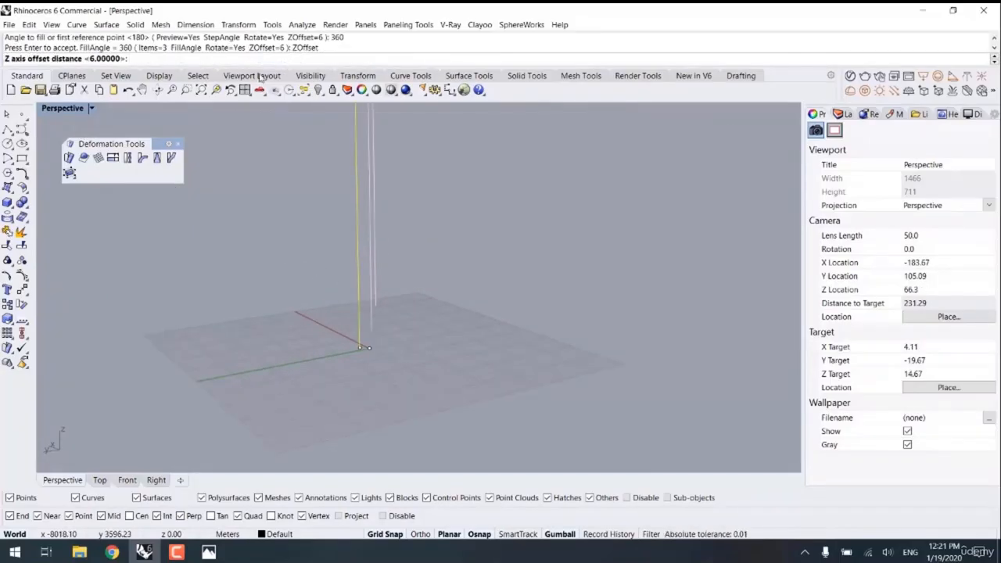
pyautogui.write('0')
pyautogui.press('Return')
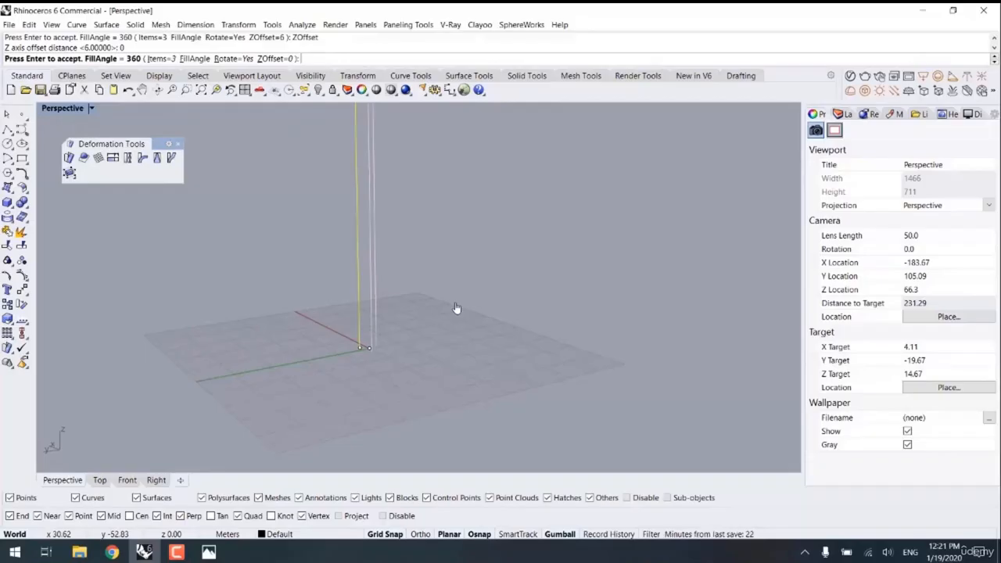
pyautogui.press('Return')
# - Copy one of the three arrayed vertical lines from its base end to the origin as a central axis
pyautogui.moveTo(457, 308); pyautogui.dragTo(482, 363, button='right')
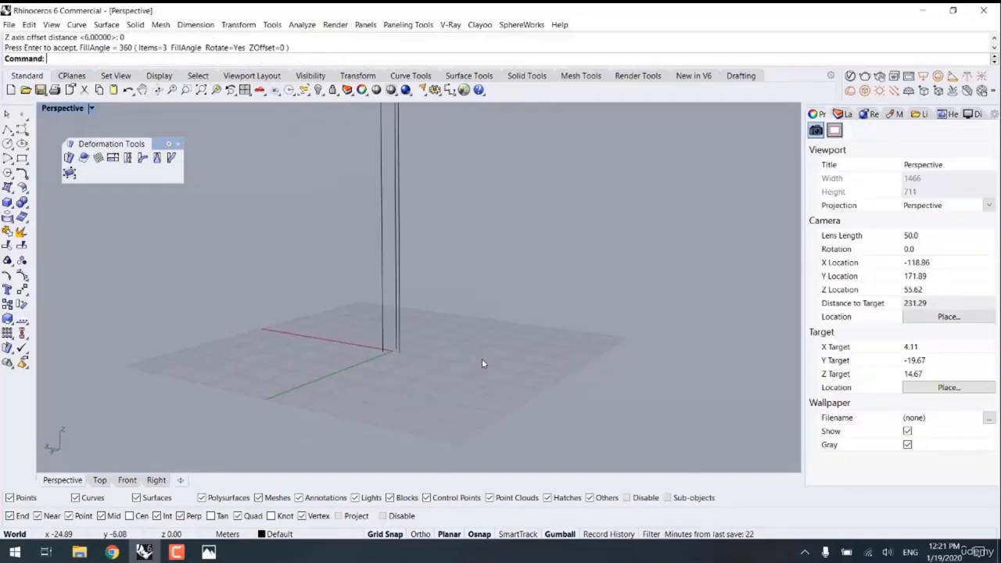
pyautogui.moveTo(430, 277); pyautogui.dragTo(328, 308)
pyautogui.keyDown('shift'); pyautogui.moveTo(336, 338); pyautogui.dragTo(323, 380, button='right'); pyautogui.keyUp('shift')
pyautogui.click(324, 381)
pyautogui.scroll(10, 324, 382)
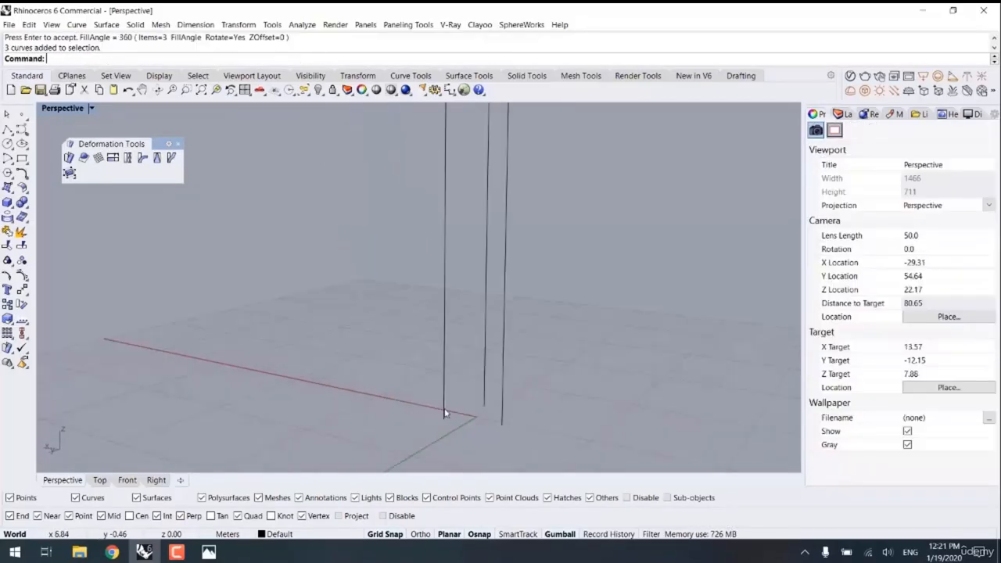
pyautogui.click(441, 407)
pyautogui.click(8, 304)
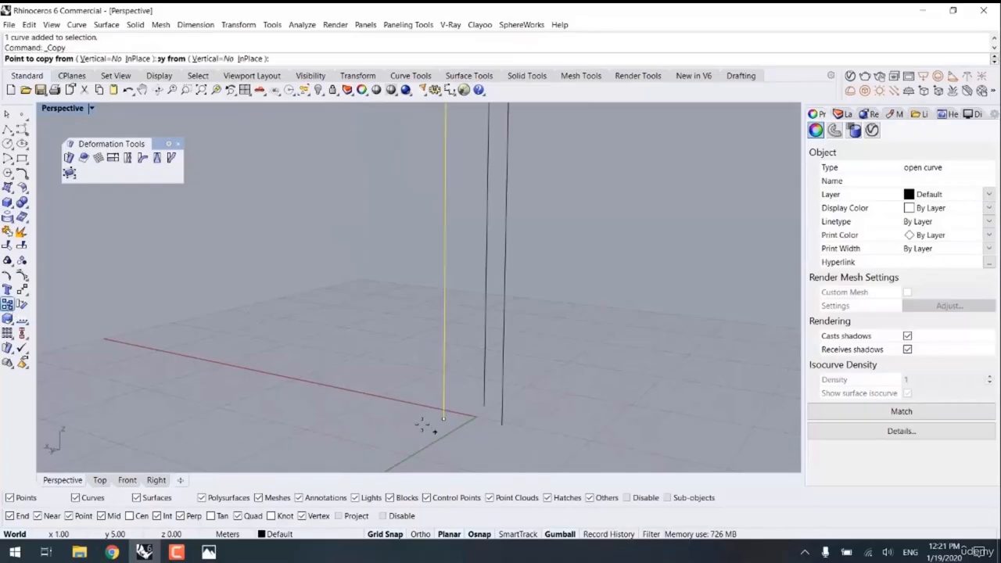
pyautogui.click(444, 418)
pyautogui.click(475, 416)
pyautogui.rightClick(618, 364)
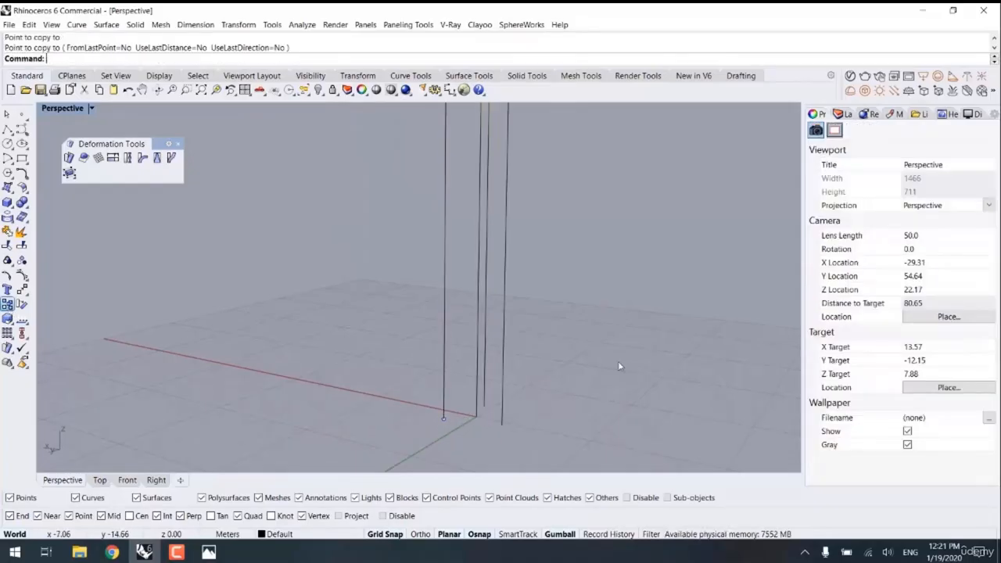
# - Pipe the three arrayed vertical lines and the central axis line with a radius of 1.2 m and flat caps
pyautogui.moveTo(619, 364); pyautogui.dragTo(368, 333)
pyautogui.scroll(-6, 368, 334)
pyautogui.keyDown('shift'); pyautogui.moveTo(374, 334); pyautogui.dragTo(370, 384, button='right'); pyautogui.keyUp('shift')
pyautogui.write('pipe')
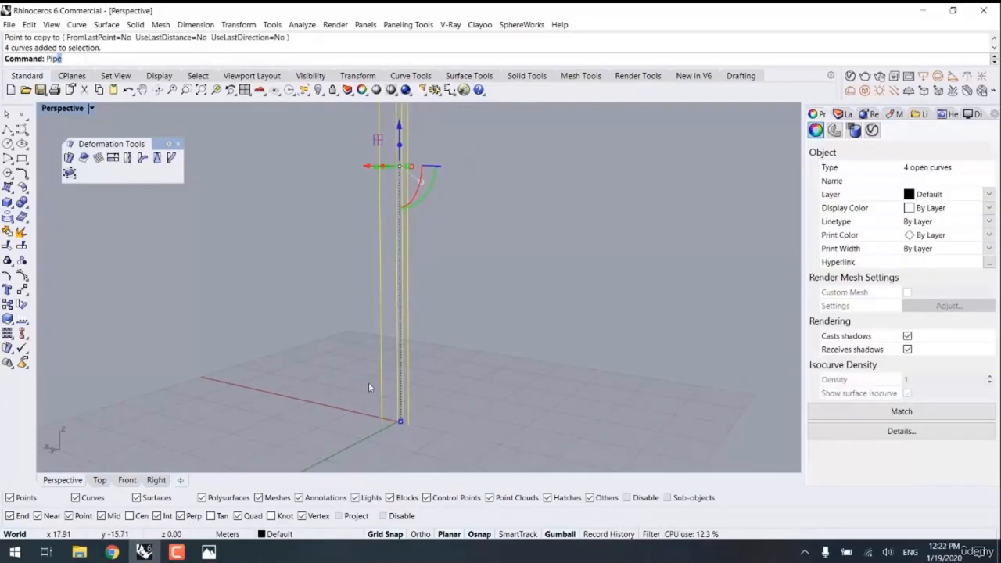
pyautogui.press('Return')
pyautogui.write('1.2')
pyautogui.press('Return')
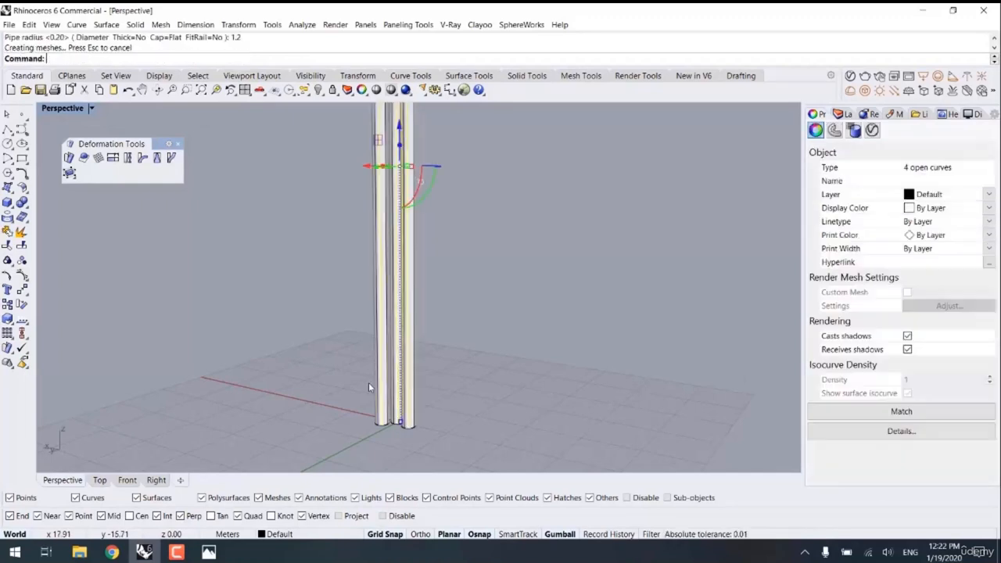
pyautogui.click(482, 363)
pyautogui.moveTo(482, 363); pyautogui.dragTo(452, 360, button='right')
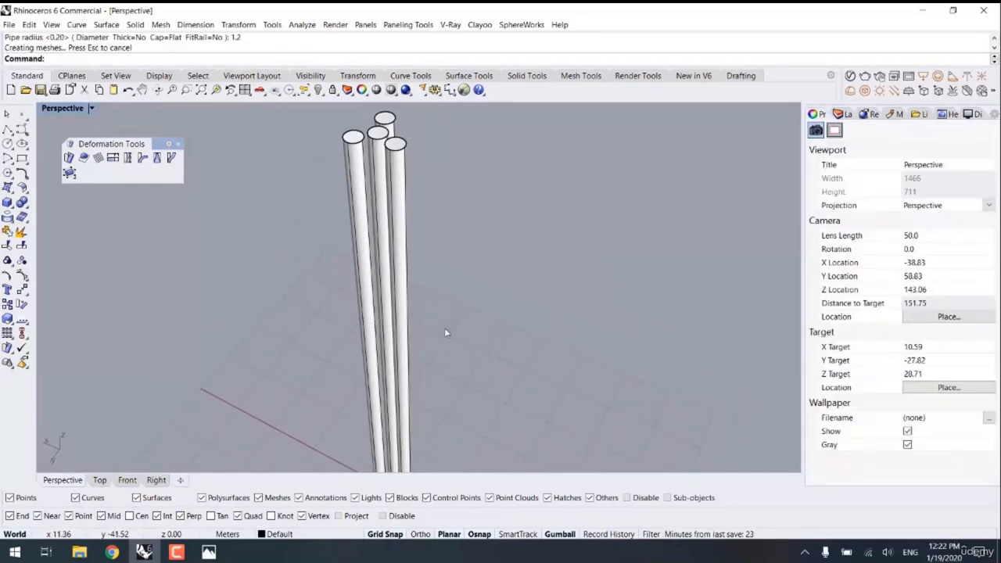
# - In Ghosted display, twist all four pipes and their lines 360 degrees about the axis from the origin to the central pipe's top centre
pyautogui.hotkey('ctrl', 'alt', 'g')
pyautogui.moveTo(444, 123); pyautogui.dragTo(275, 200)
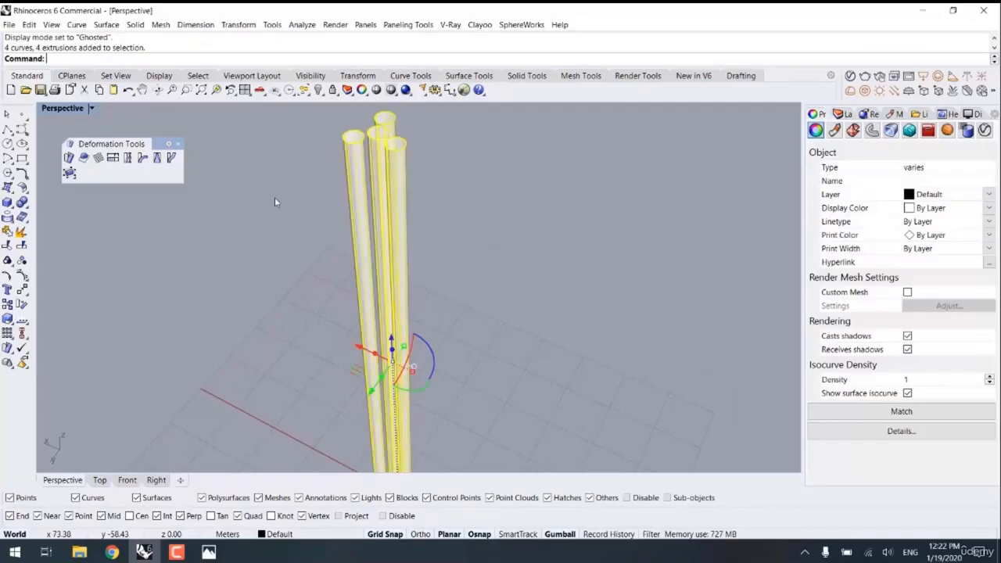
pyautogui.press('Return')
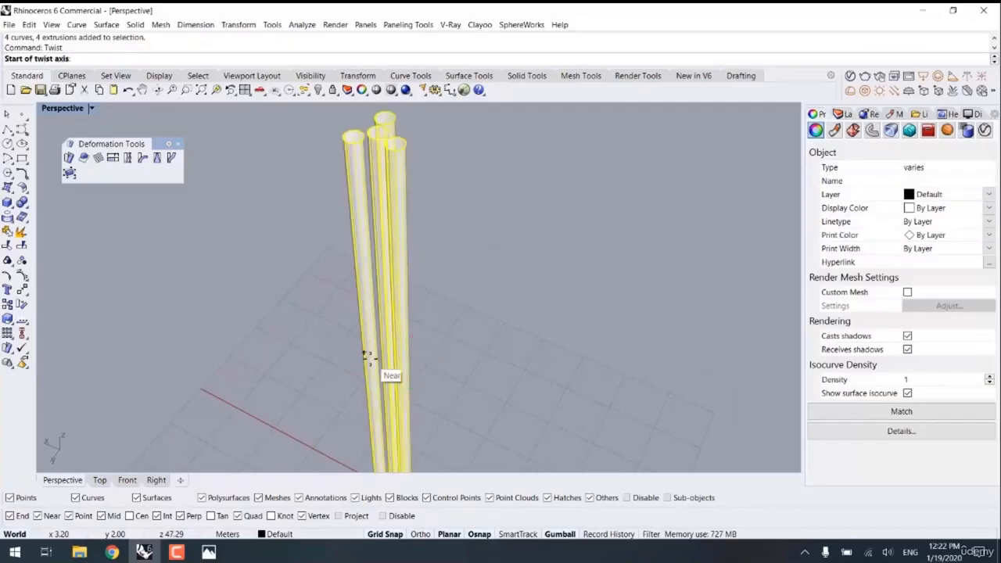
pyautogui.moveTo(368, 351); pyautogui.dragTo(405, 293, button='right')
pyautogui.write('0')
pyautogui.press('Return')
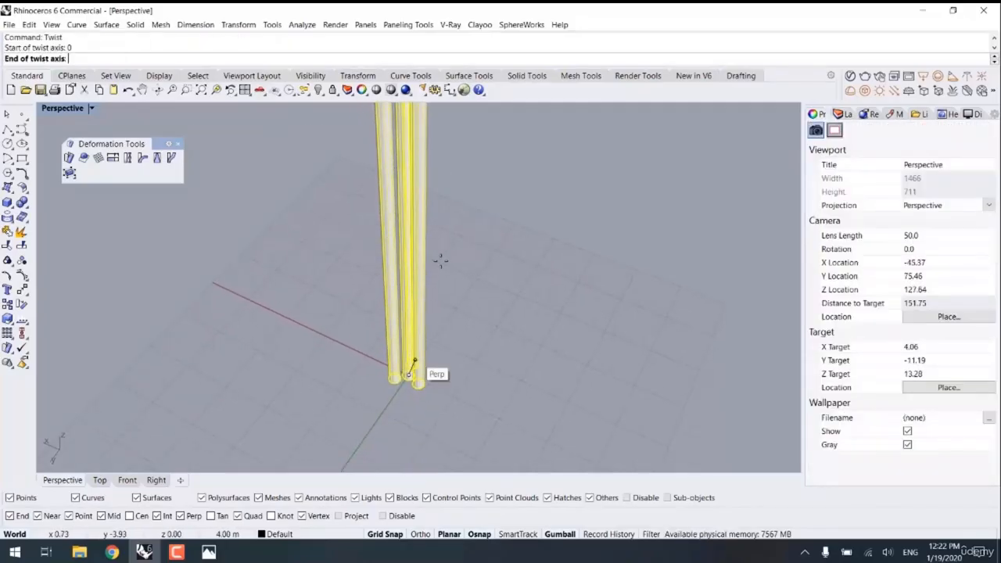
pyautogui.keyDown('shift'); pyautogui.moveTo(440, 261); pyautogui.dragTo(422, 384, button='right'); pyautogui.keyUp('shift')
pyautogui.scroll(4, 376, 199)
pyautogui.click(362, 191)
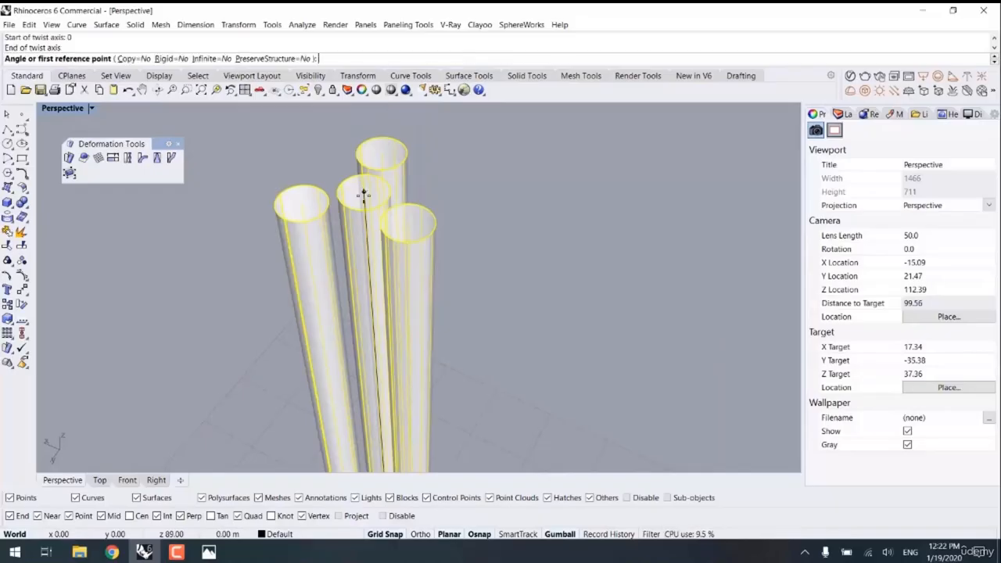
pyautogui.scroll(-5, 477, 261)
pyautogui.write('360')
pyautogui.press('Return')
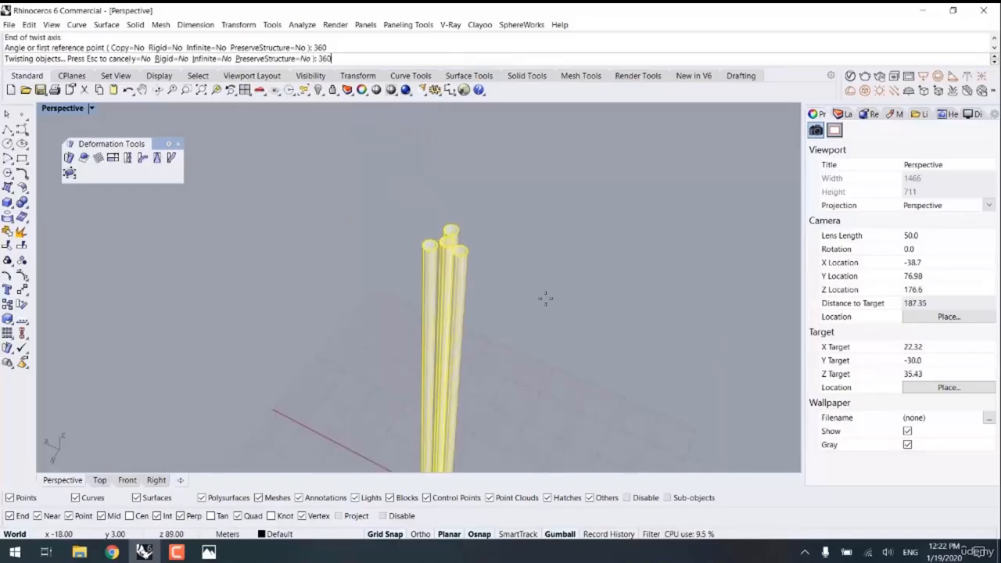
# - Deselect the twisted pipes and inspect the strands' shape from several angles in Rendered display
pyautogui.scroll(-4, 545, 297)
pyautogui.moveTo(545, 297); pyautogui.dragTo(602, 285, button='right')
pyautogui.press('Escape')
pyautogui.scroll(2, 507, 297)
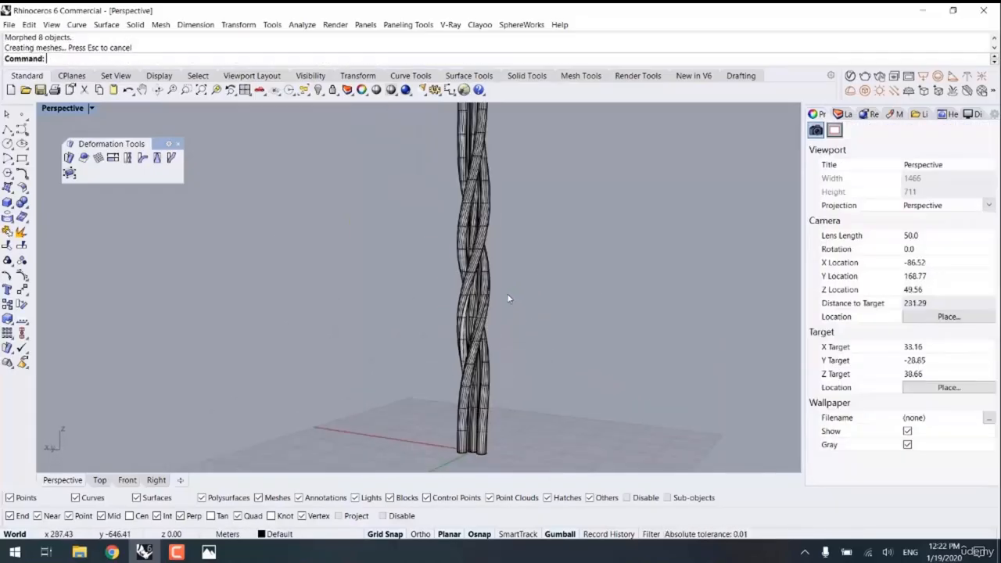
pyautogui.scroll(-2, 523, 294)
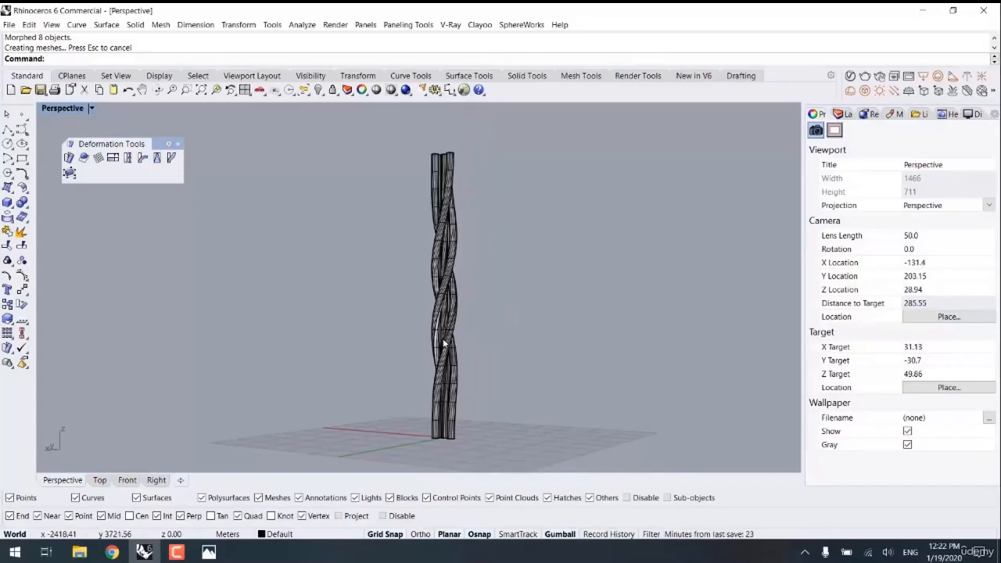
pyautogui.hotkey('ctrl', 'alt', 'r')
pyautogui.moveTo(462, 315); pyautogui.dragTo(532, 308, button='right')
pyautogui.scroll(2, 532, 308)
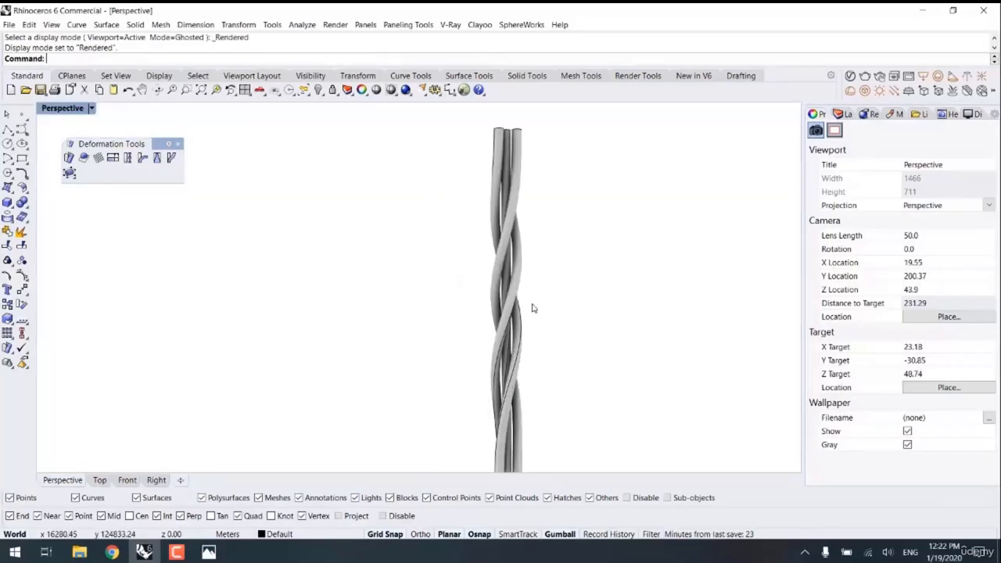
# - Undo the twist, the pipes, the central line copy and the polar array, back to the single vertical line
pyautogui.scroll(-2, 532, 308)
pyautogui.hotkey('ctrl', 'z')
pyautogui.hotkey('ctrl', 'z')
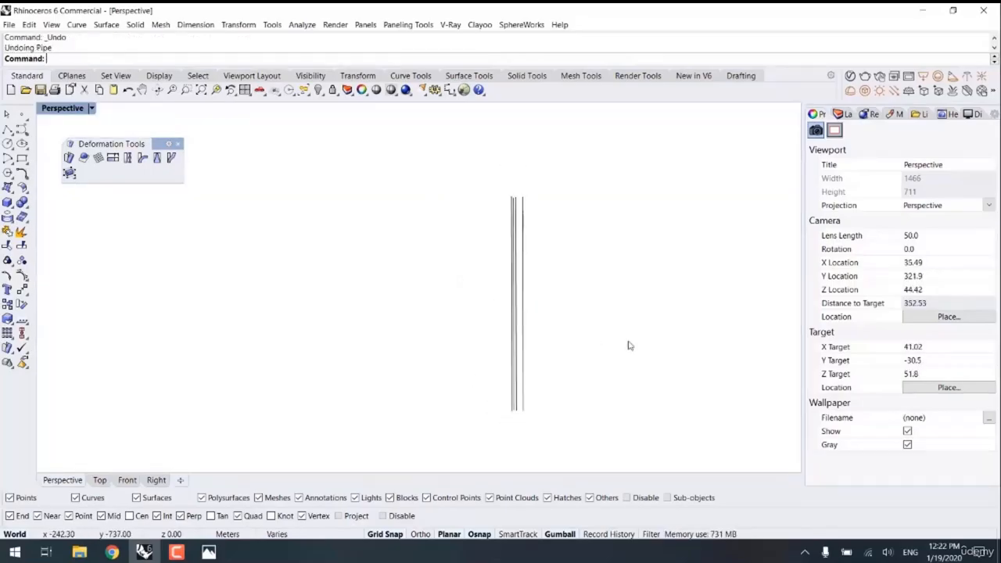
pyautogui.hotkey('ctrl', 'z')
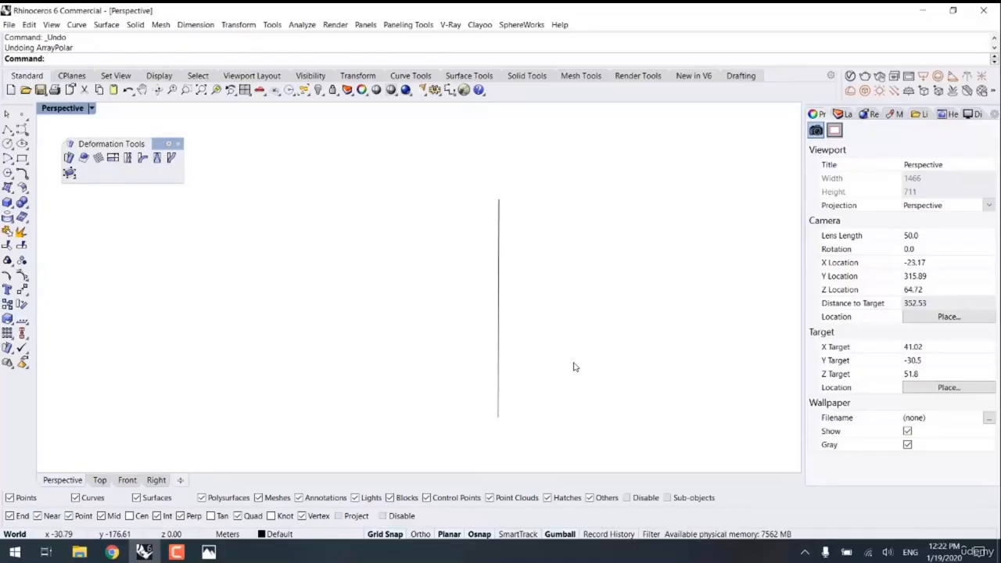
# - Switch to Shaded display and polar-array the single vertical line around the origin with 4 items
pyautogui.hotkey('ctrl', 'alt', 's')
pyautogui.click(422, 398)
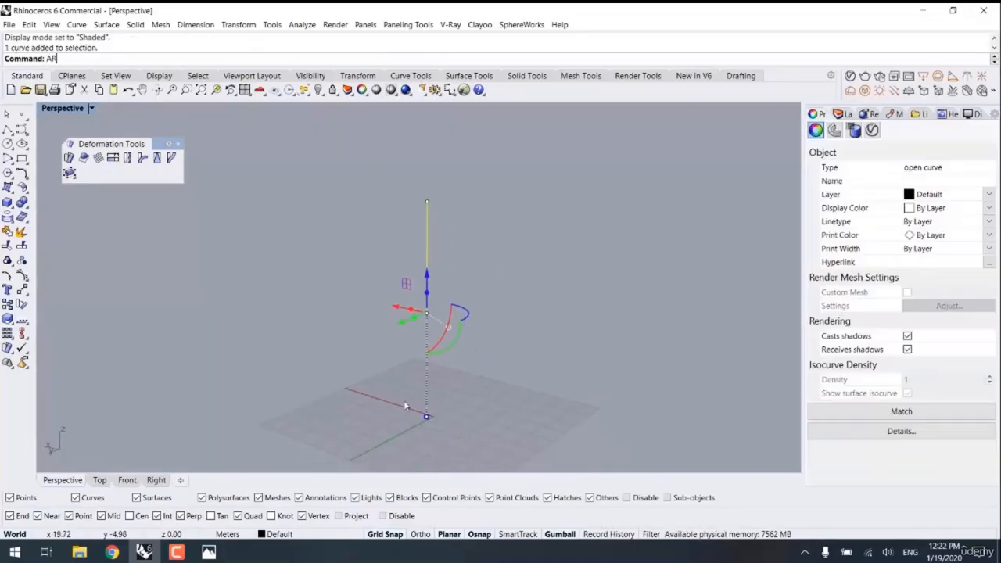
pyautogui.press('Return')
pyautogui.write('0')
pyautogui.press('Return')
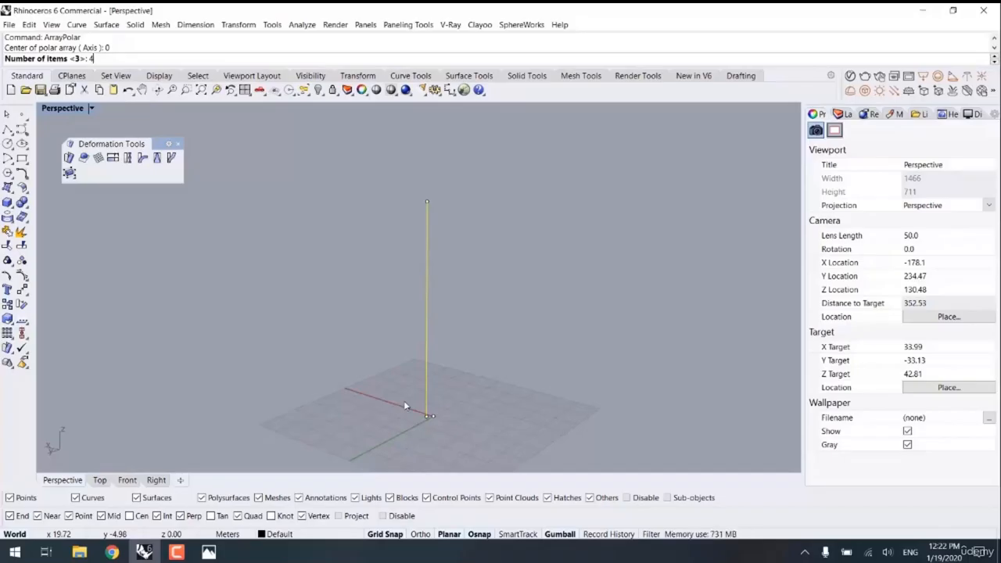
pyautogui.press('Return')
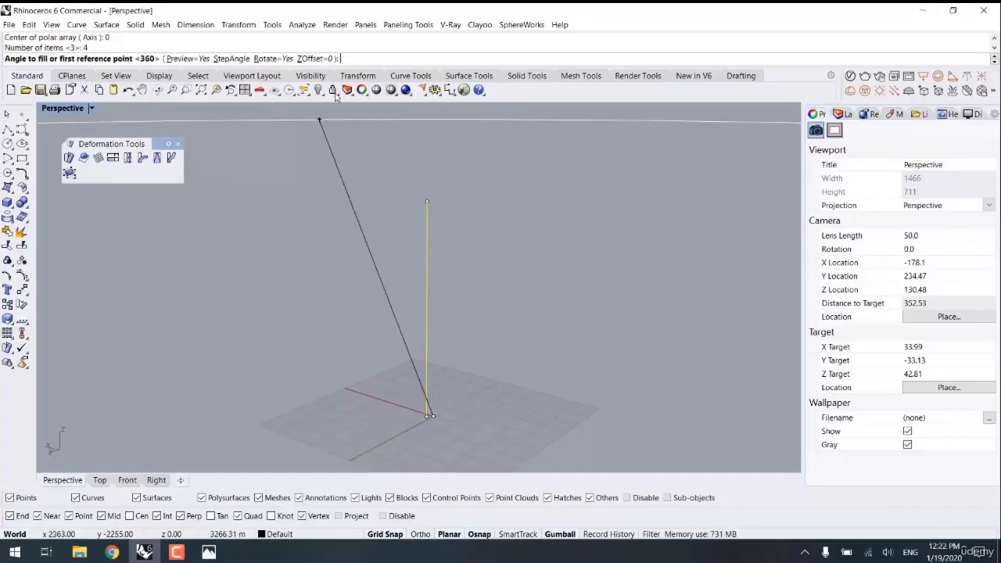
# - Set the polar array's Z offset to 5 and accept it with a fill angle of 360 degrees
pyautogui.click(315, 59)
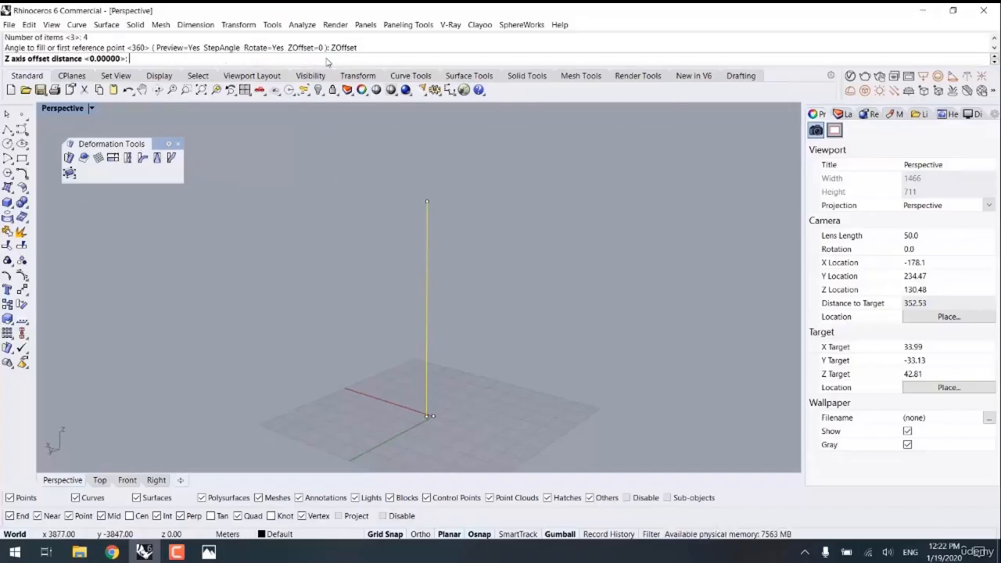
pyautogui.write('5')
pyautogui.press('Return')
pyautogui.press('Return')
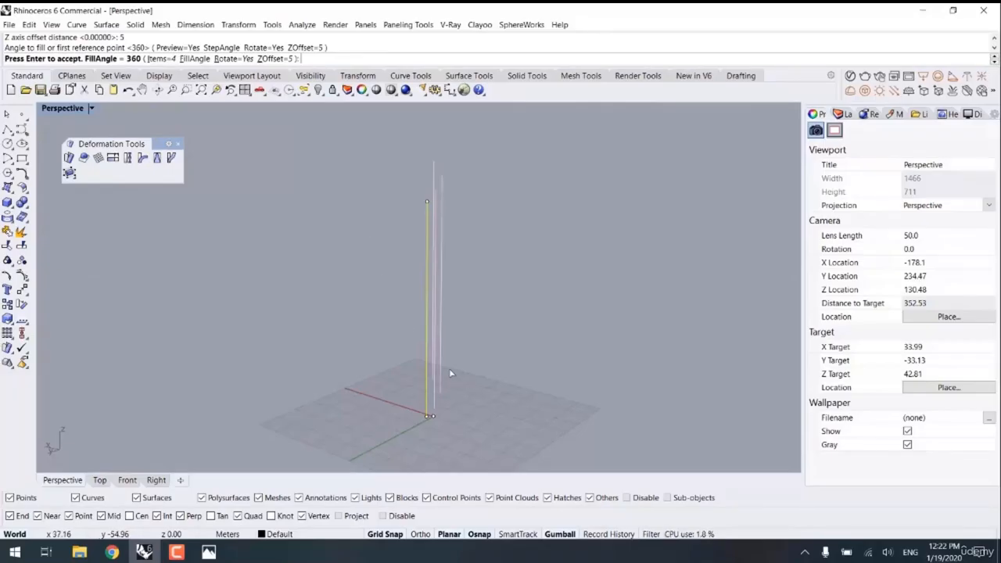
pyautogui.press('Return')
pyautogui.click(581, 346)
# - Pipe all four staggered vertical lines with a radius of 1.5 m and flat caps
pyautogui.moveTo(446, 329); pyautogui.dragTo(543, 289, button='right')
pyautogui.hotkey('ctrl', 'a')
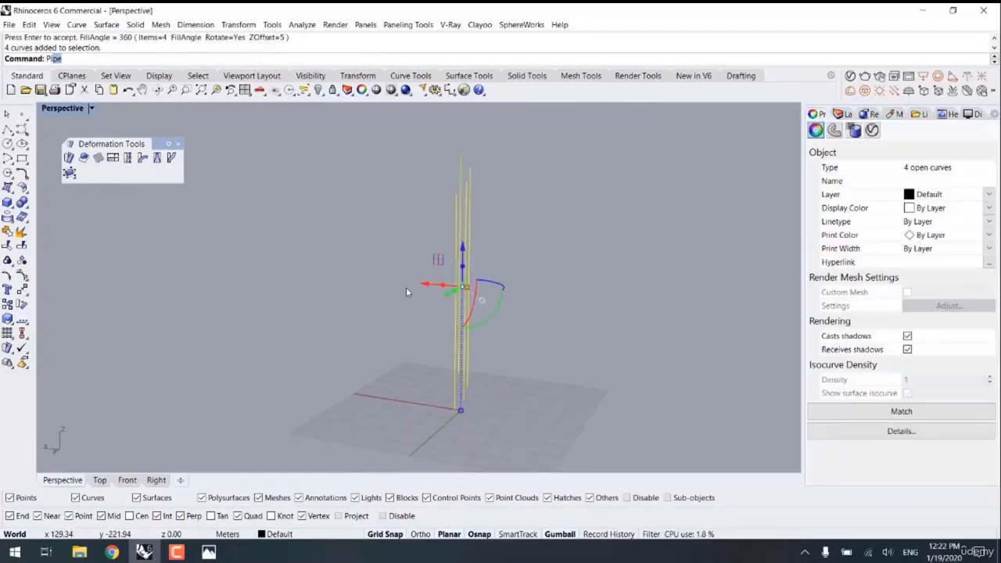
pyautogui.press('Return')
pyautogui.write('1.5')
pyautogui.press('Return')
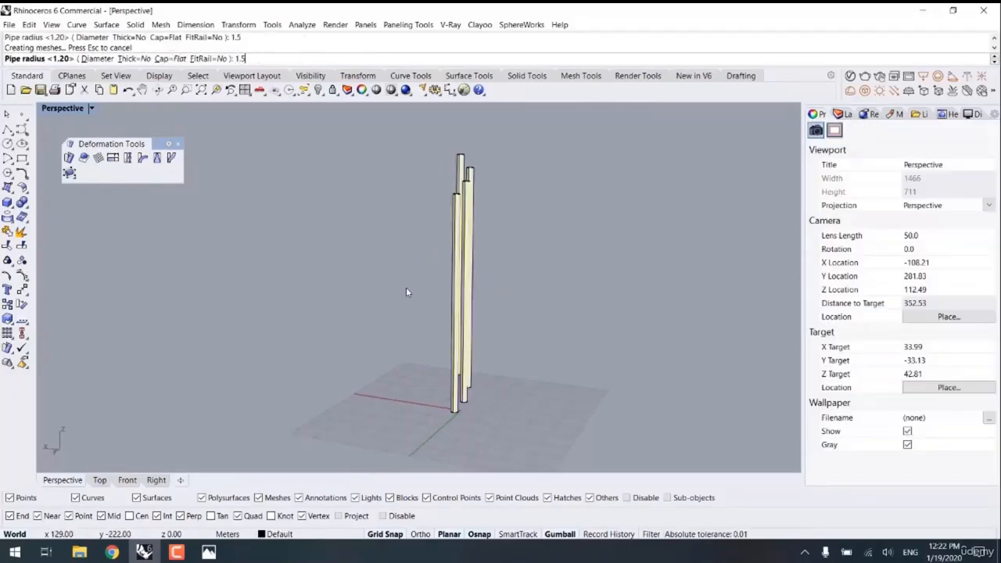
pyautogui.click(518, 250)
# - Select the four pipes and their lines, and try to twist them about a vertical axis from the origin in the Right view with Project snapping on
pyautogui.moveTo(518, 251); pyautogui.dragTo(508, 324, button='right')
pyautogui.scroll(3, 505, 324)
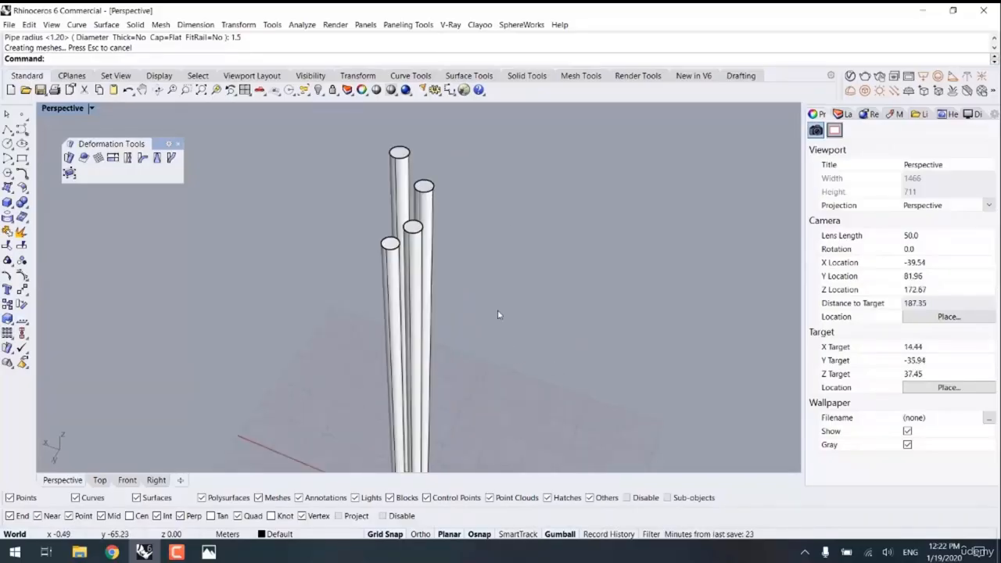
pyautogui.moveTo(436, 203); pyautogui.dragTo(262, 313)
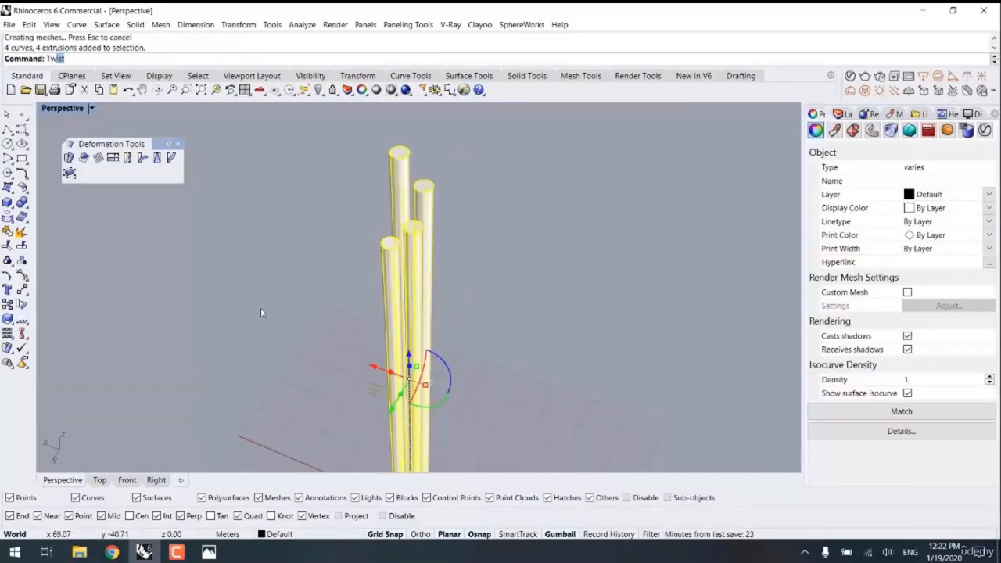
pyautogui.write('Tw')
pyautogui.press('Return')
pyautogui.write('0')
pyautogui.press('Return')
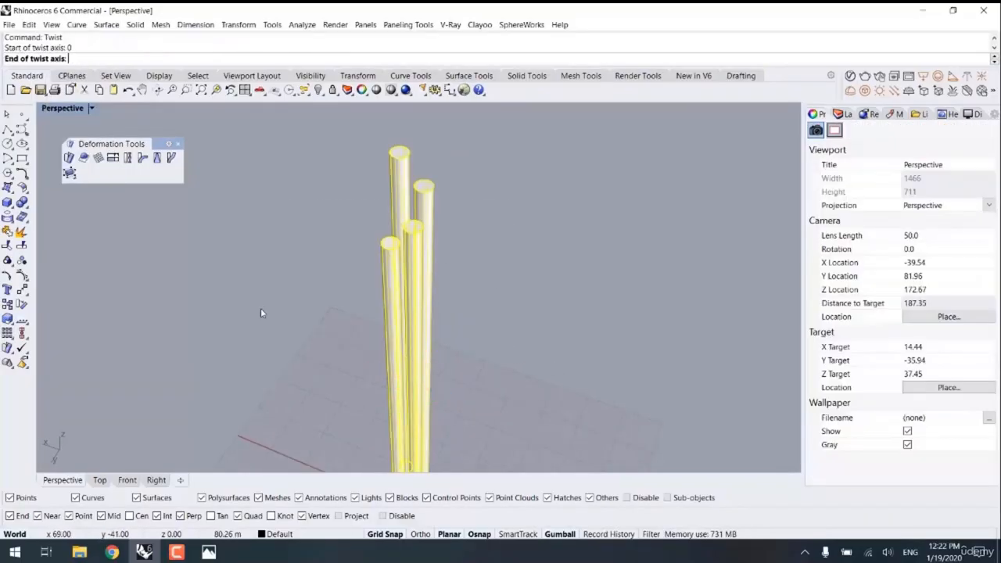
pyautogui.keyDown('shift'); pyautogui.moveTo(261, 356); pyautogui.dragTo(288, 227, button='right'); pyautogui.keyUp('shift')
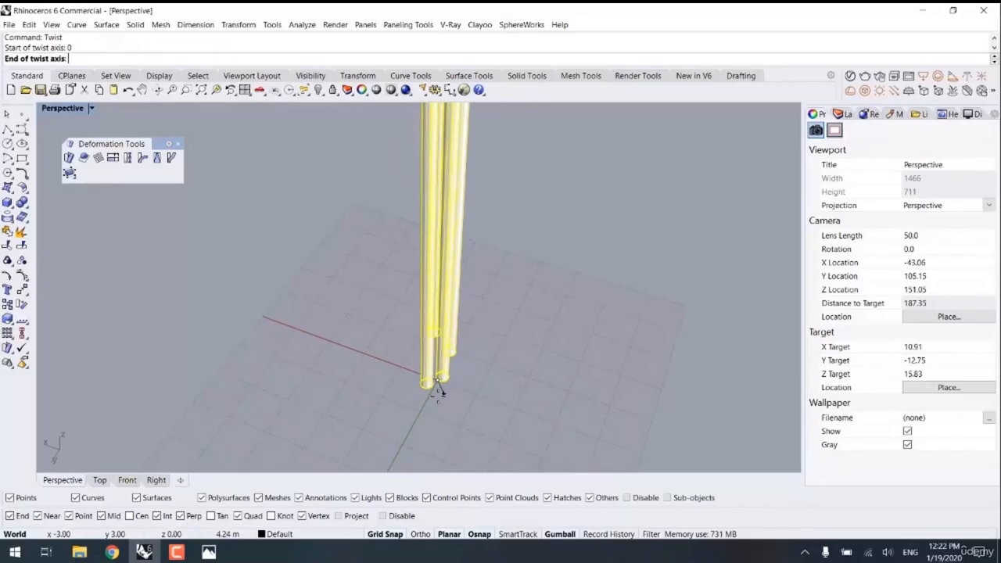
pyautogui.click(155, 481)
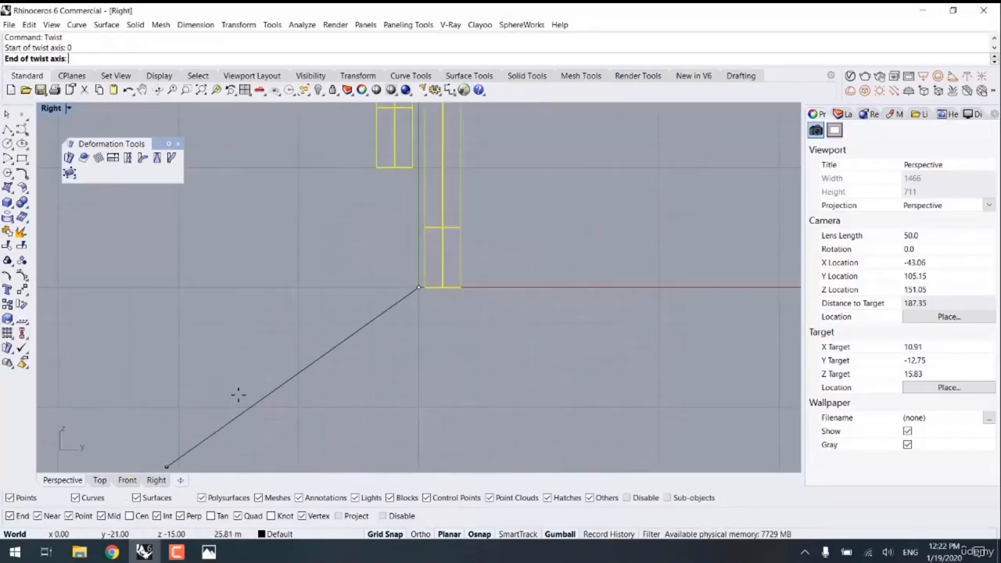
pyautogui.click(352, 516)
pyautogui.scroll(5, 391, 273)
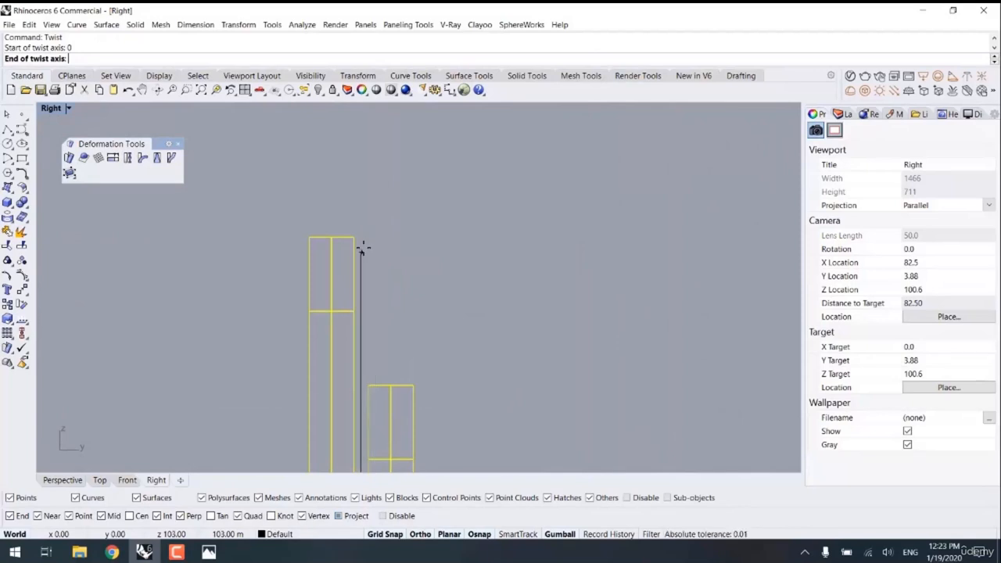
pyautogui.scroll(8, 360, 237)
pyautogui.keyDown('shift'); pyautogui.click(363, 235); pyautogui.keyUp('shift')
pyautogui.press('Escape')
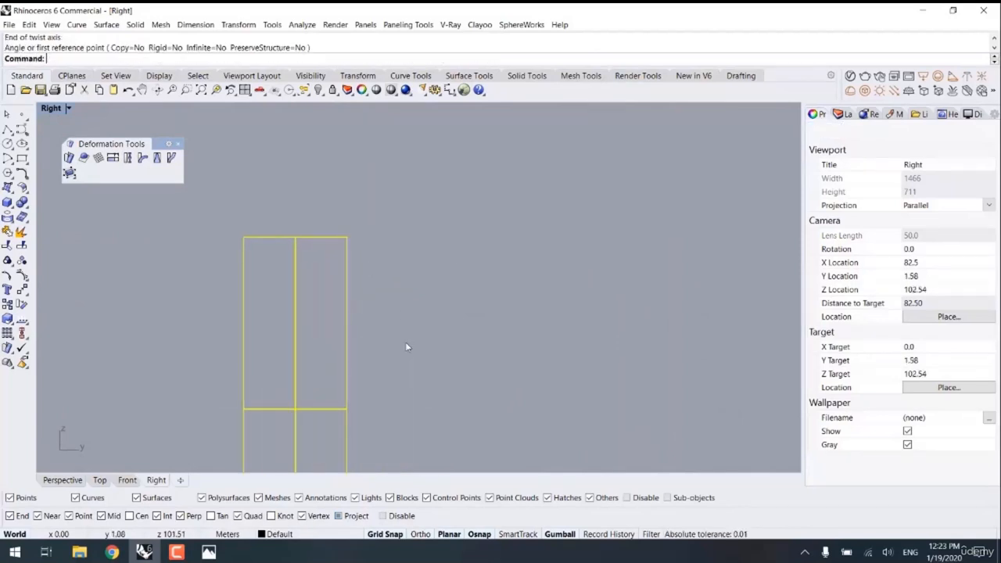
# - In the Front view, twist the selected pipes and lines 360 degrees about a vertical axis from the origin to about 104 m high
pyautogui.scroll(-3, 157, 375)
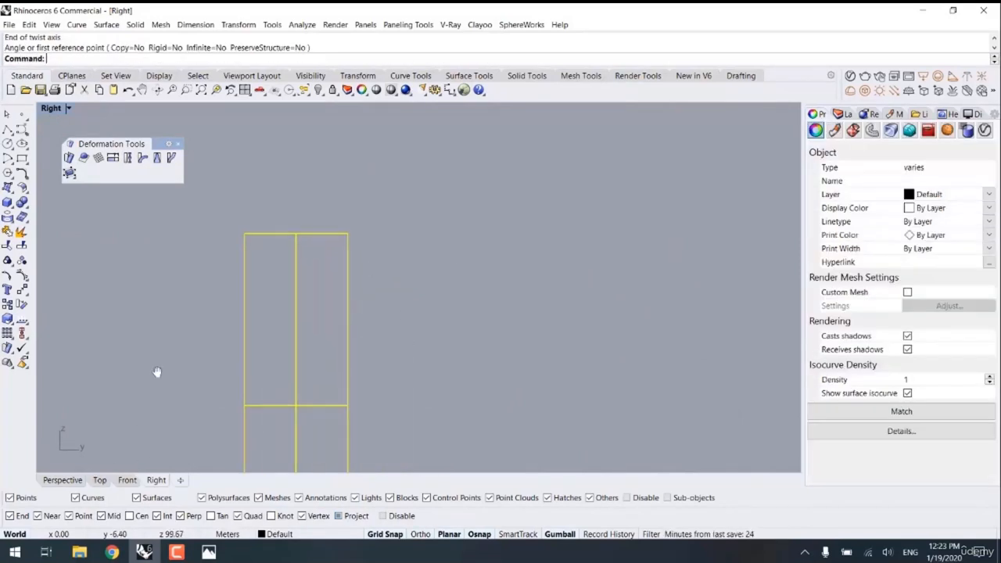
pyautogui.click(69, 483)
pyautogui.scroll(-8, 308, 373)
pyautogui.scroll(4, 321, 364)
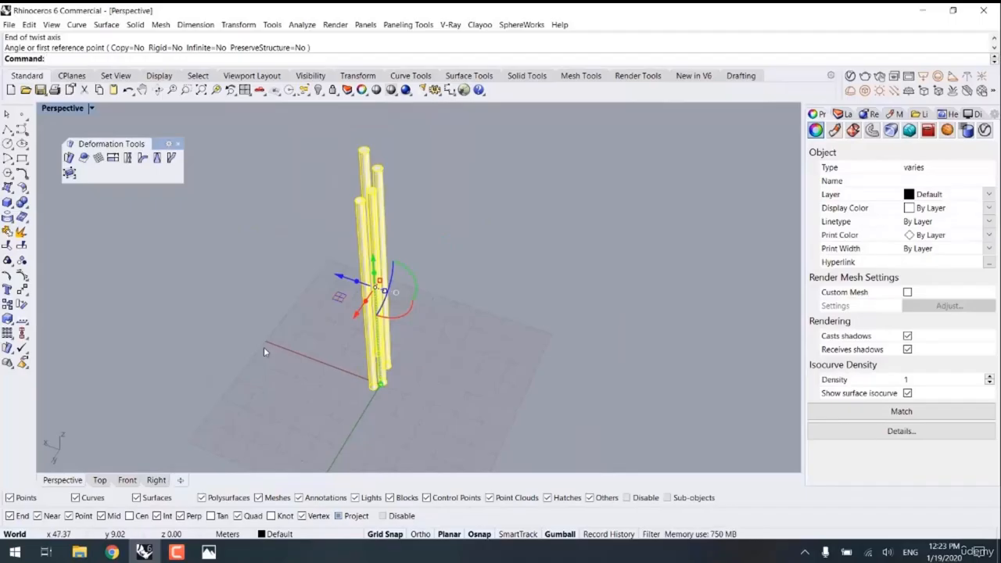
pyautogui.press('Return')
pyautogui.click(127, 480)
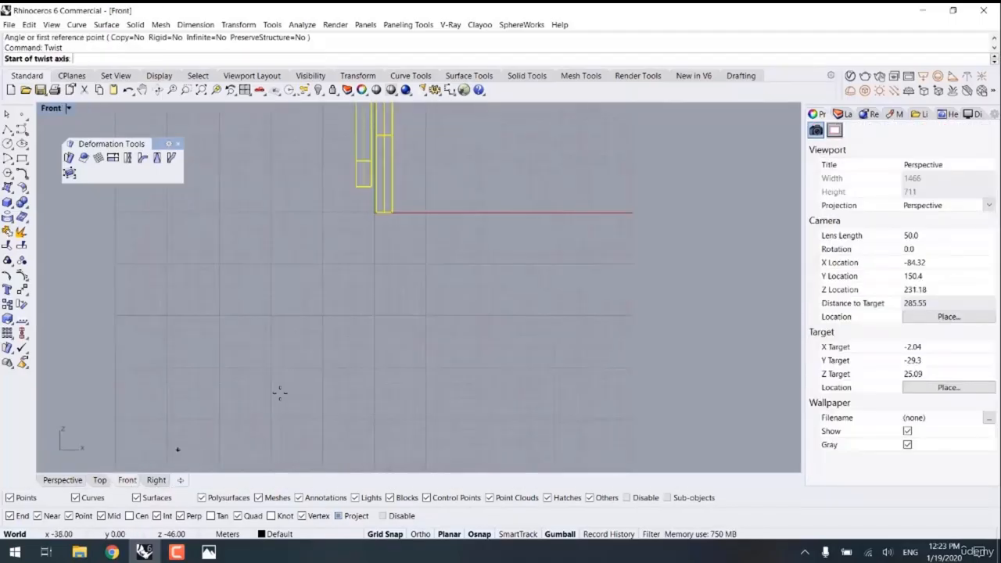
pyautogui.write('0')
pyautogui.press('Return')
pyautogui.scroll(-5, 442, 286)
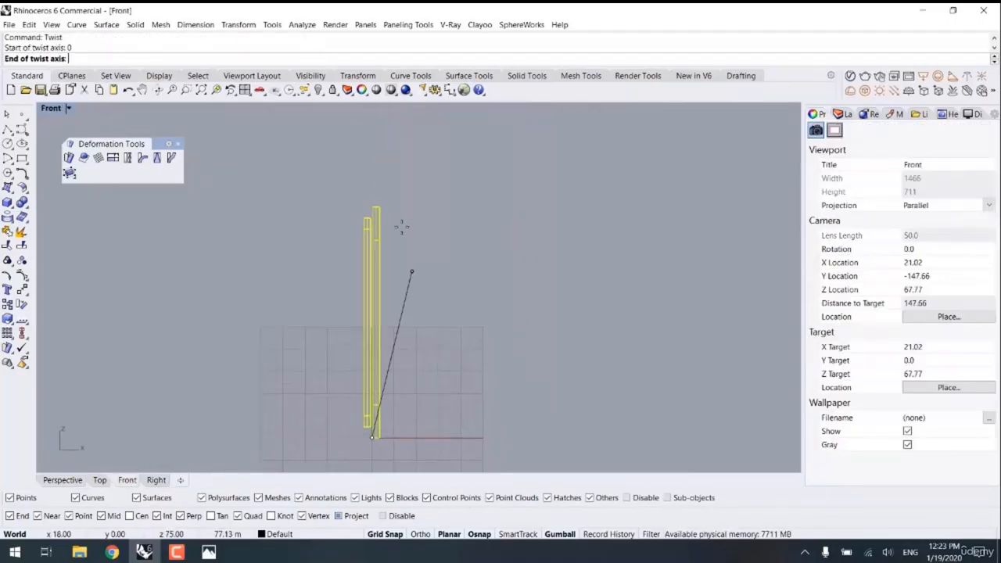
pyautogui.scroll(6, 313, 195)
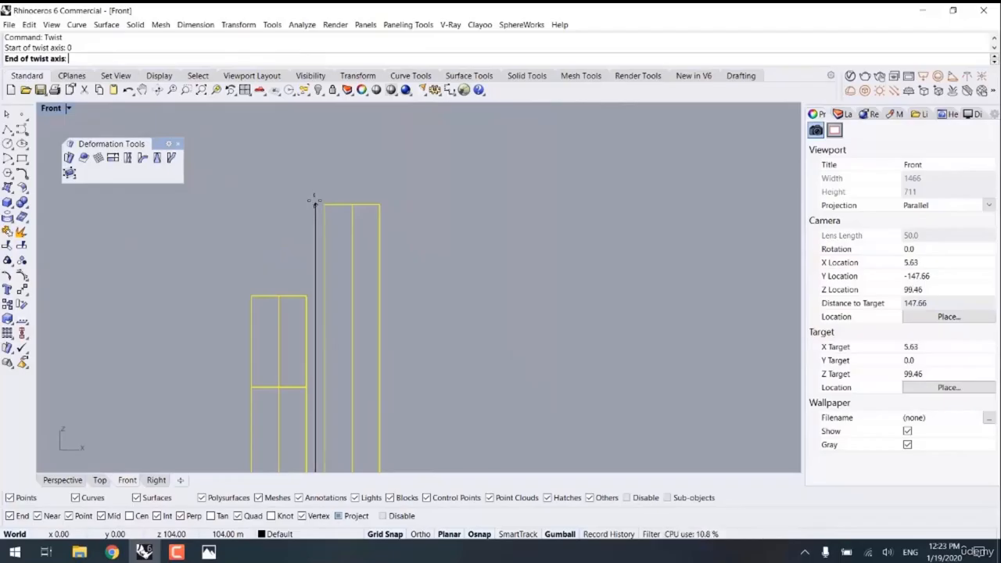
pyautogui.click(315, 203)
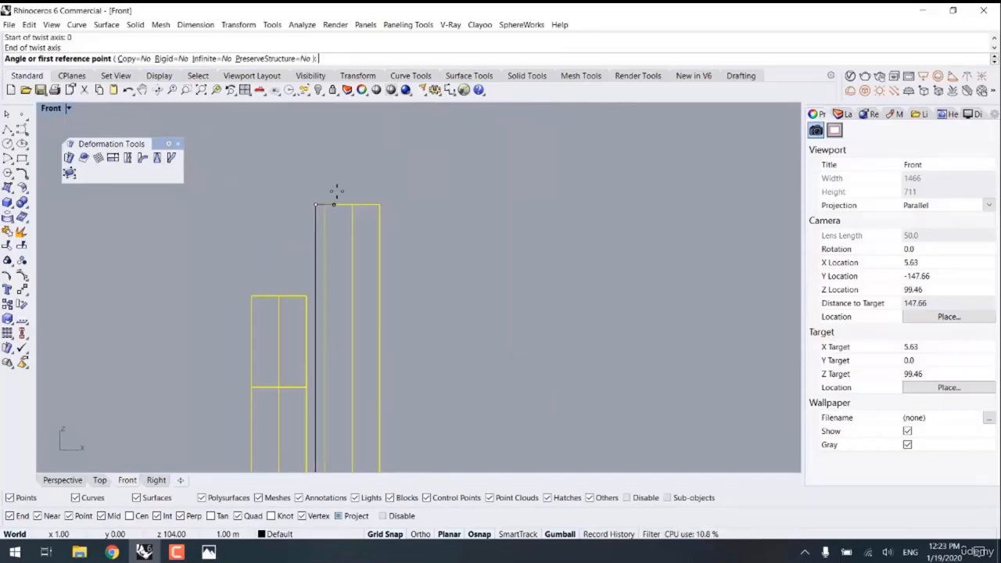
pyautogui.write('360')
pyautogui.press('Return')
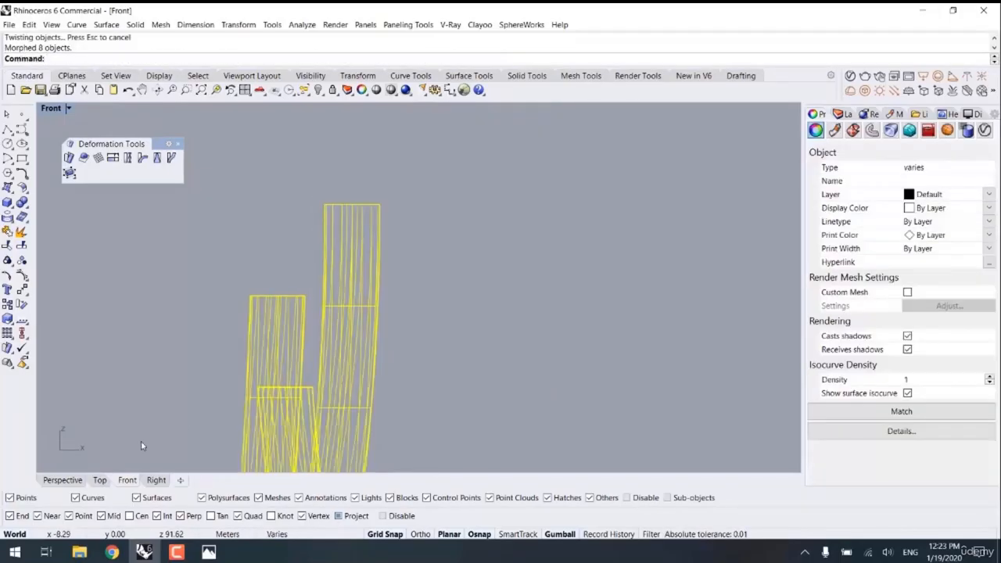
# - Return to the Perspective view, deselect the twisted pipes and show them in Rendered display
pyautogui.click(77, 483)
pyautogui.moveTo(501, 391); pyautogui.dragTo(366, 295, button='right')
pyautogui.click(460, 382)
pyautogui.hotkey('ctrl', 'alt', 'r')
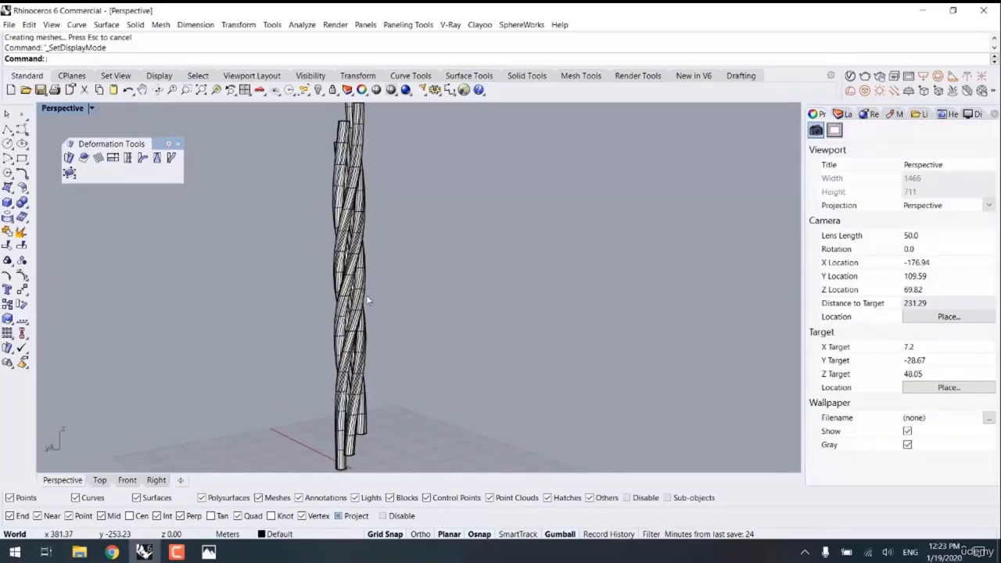
# - Assign the Chestnut material to the front twisted pipe and the blue Custom material to the pipe with the highest top end
pyautogui.moveTo(373, 333); pyautogui.dragTo(453, 348, button='right')
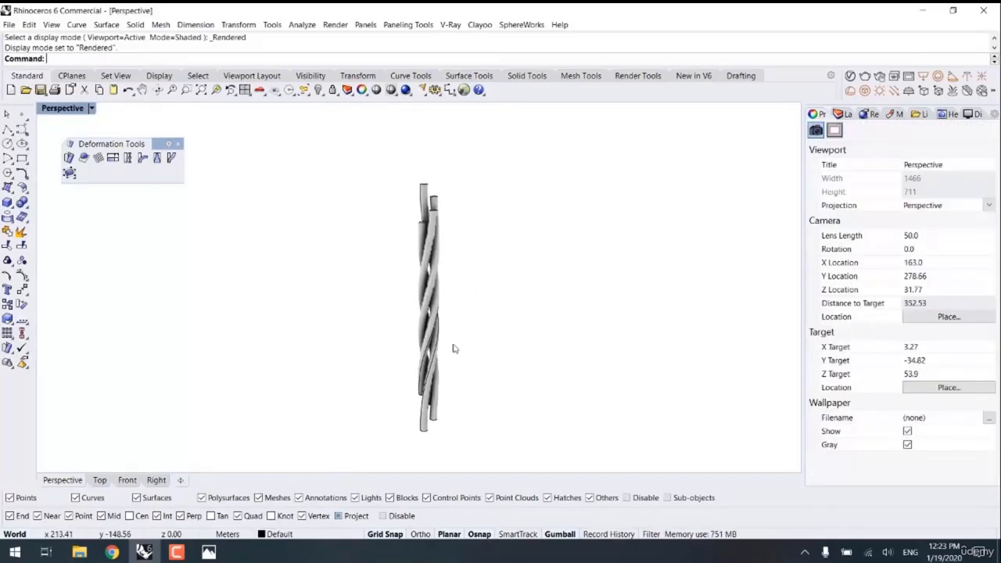
pyautogui.scroll(4, 461, 249)
pyautogui.click(892, 114)
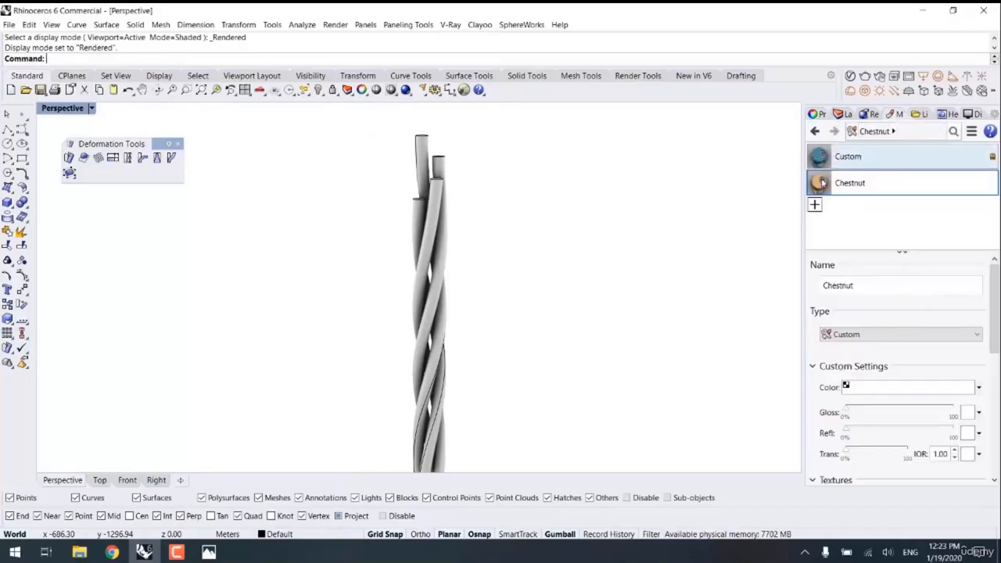
pyautogui.click(435, 226)
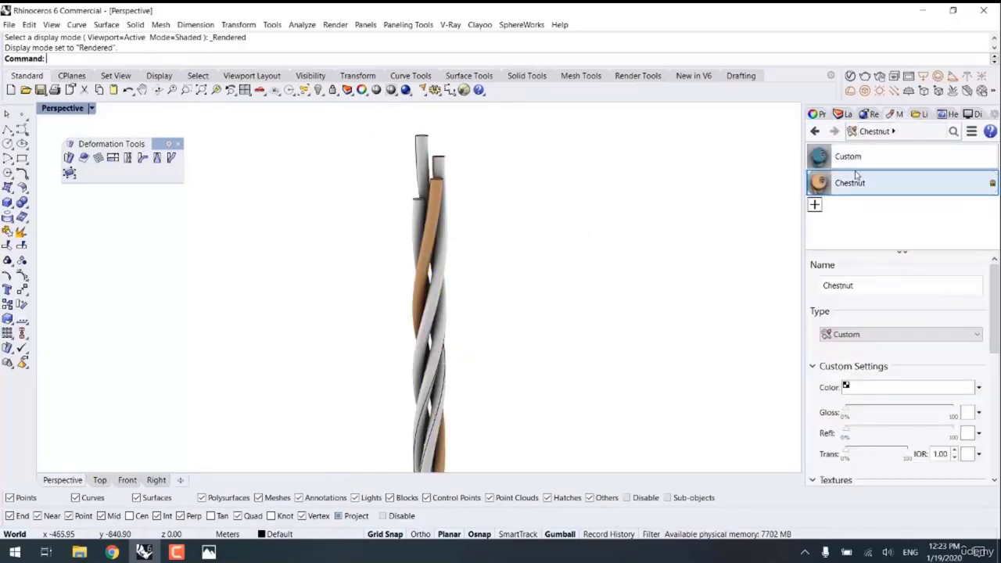
pyautogui.moveTo(853, 159); pyautogui.dragTo(424, 169)
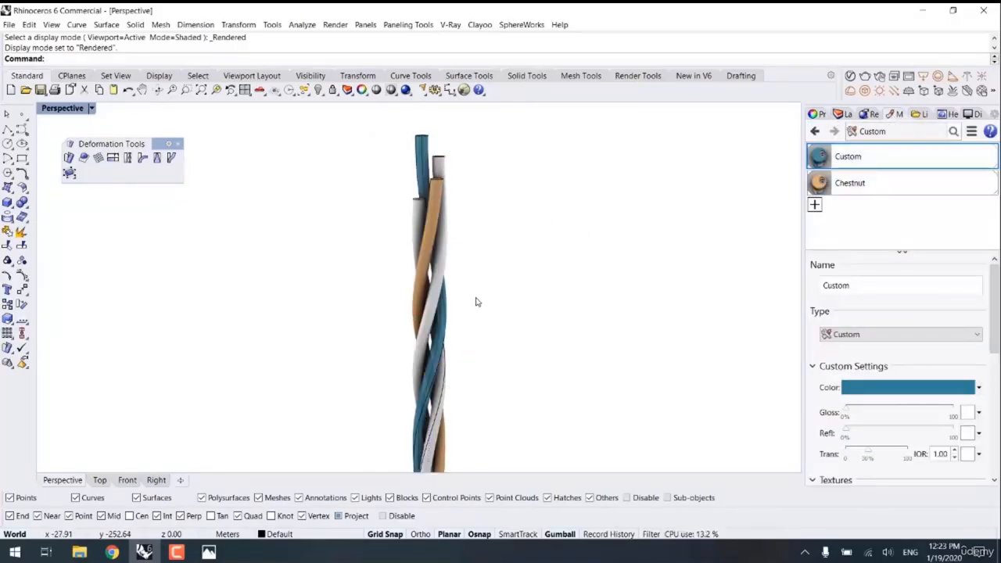
# - Create a new Custom material with a pure red color and assign it to the uncolored pipe with the lowest top end
pyautogui.click(814, 206)
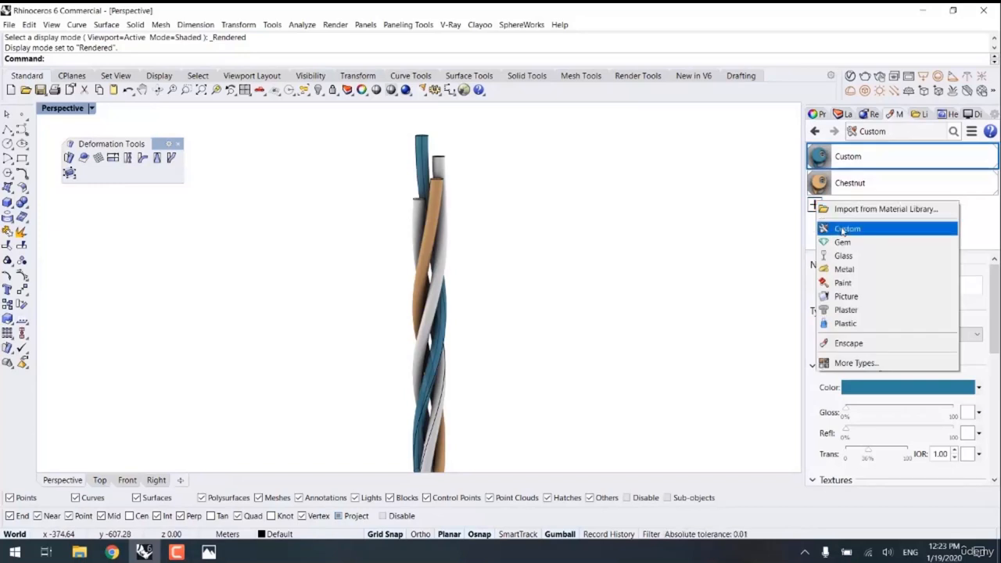
pyautogui.click(844, 226)
pyautogui.click(870, 386)
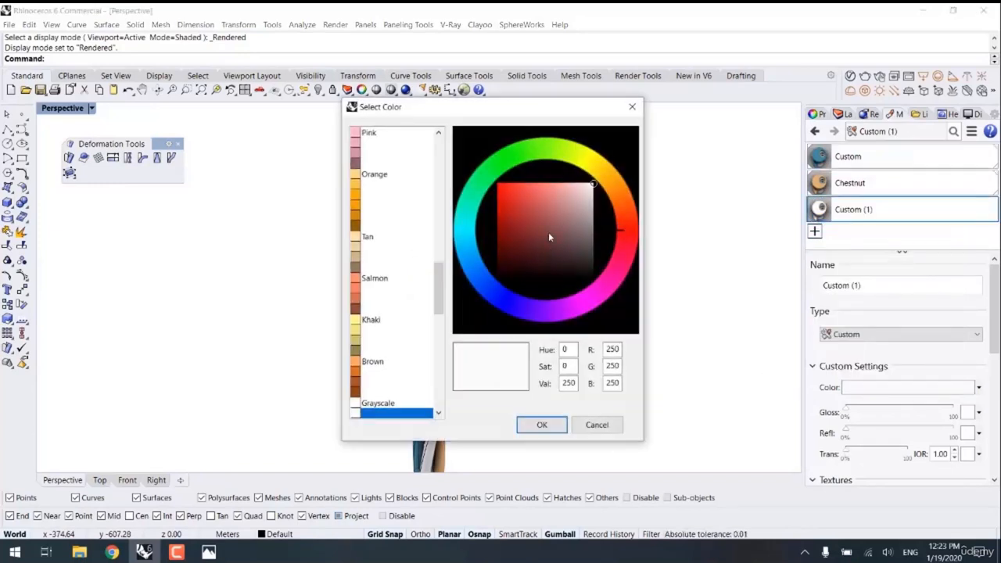
pyautogui.click(497, 183)
pyautogui.moveTo(853, 209); pyautogui.dragTo(414, 233)
# - Select all the twisted pipes together with their center lines
pyautogui.moveTo(484, 342); pyautogui.dragTo(540, 385, button='right')
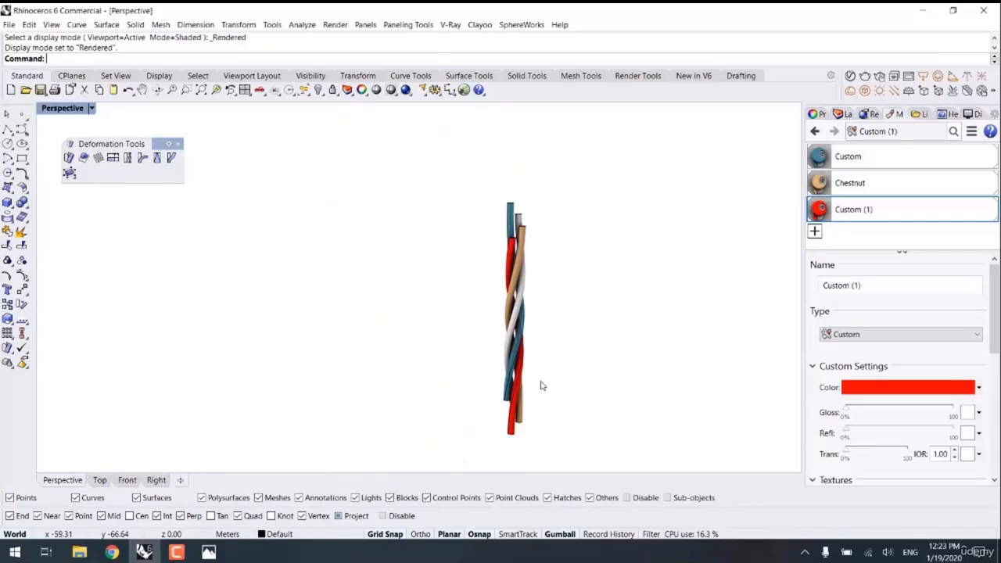
pyautogui.hotkey('ctrl', 'a')
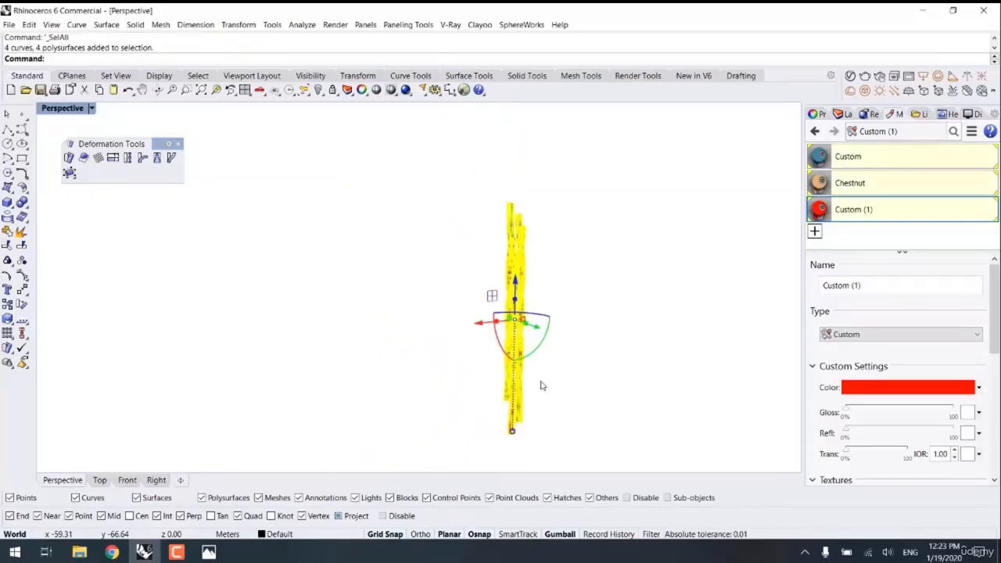